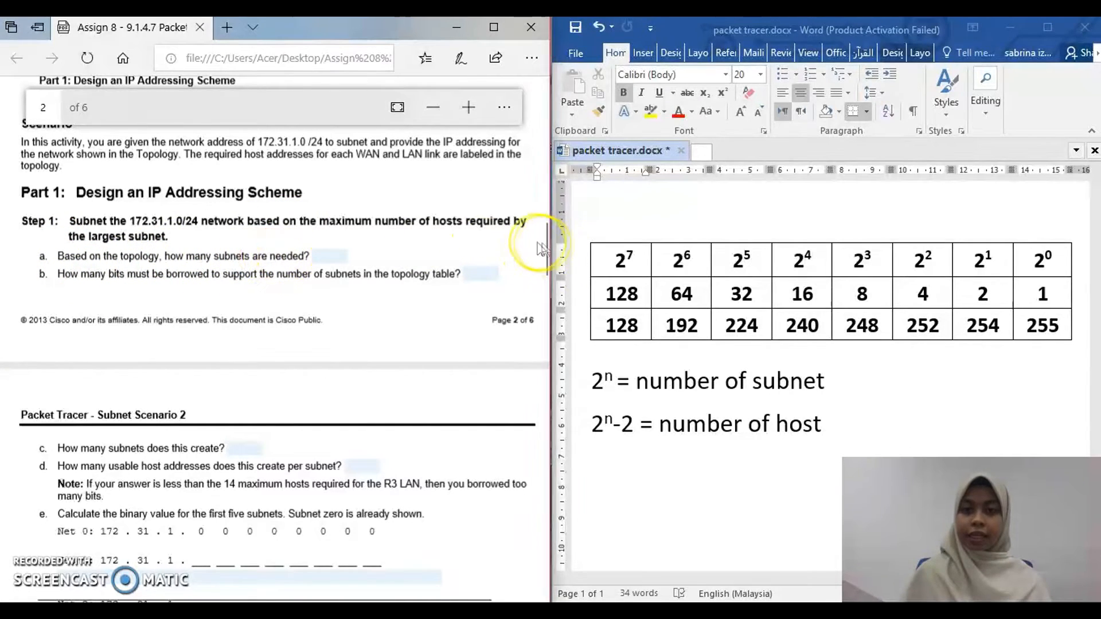
Step: Answer question a on the number of subnets needed with 7 and question b on borrowed bits with 4
drag(545, 235, 546, 89)
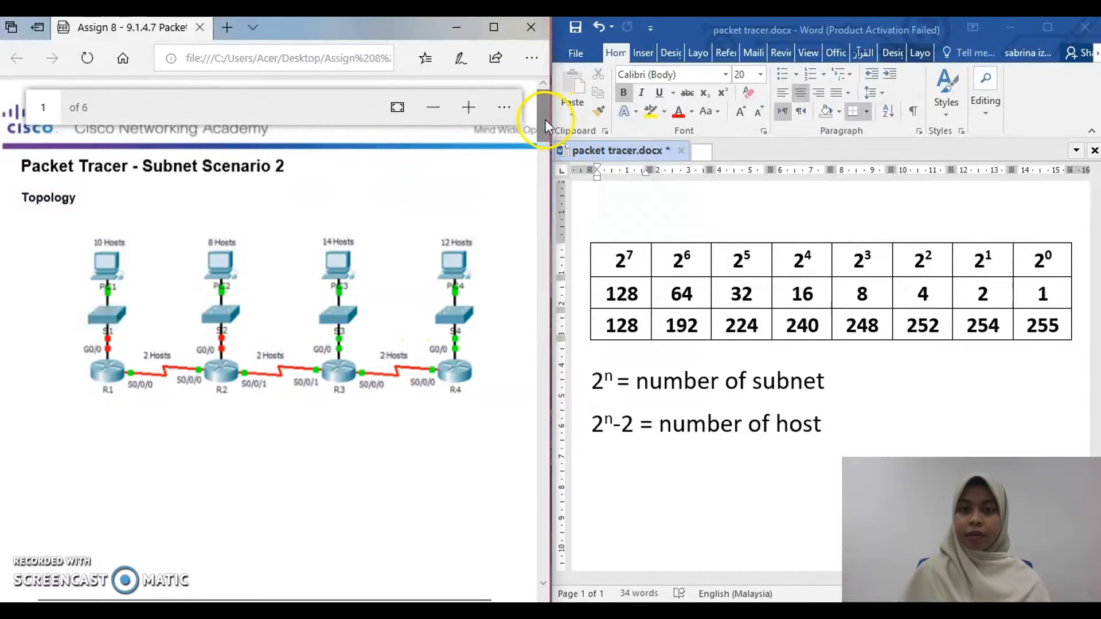
drag(545, 119, 521, 246)
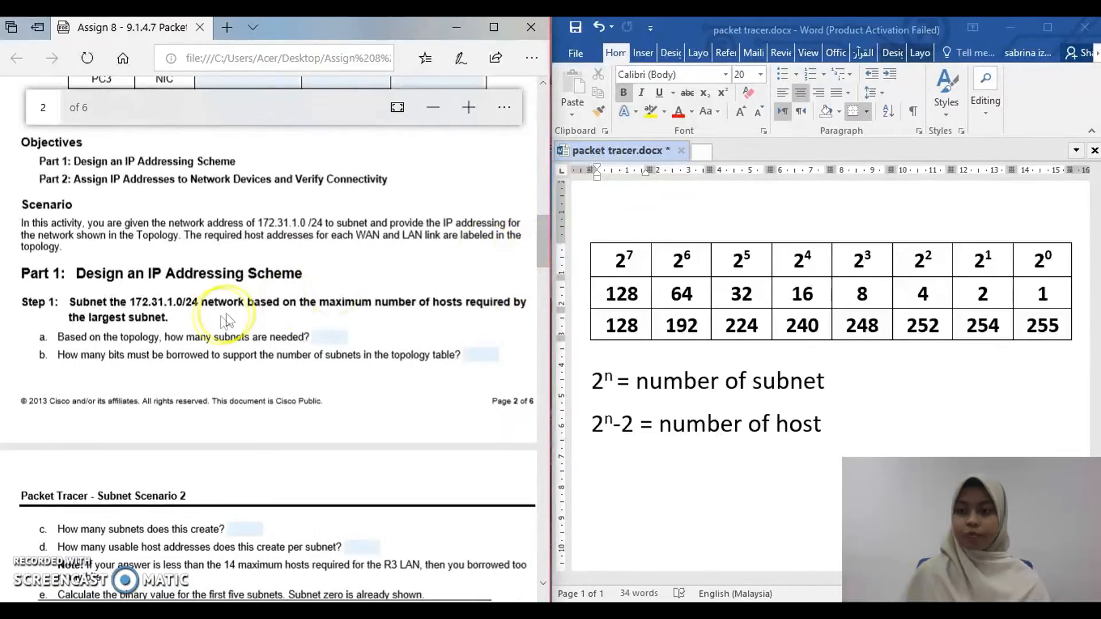
click(320, 337)
text(7)
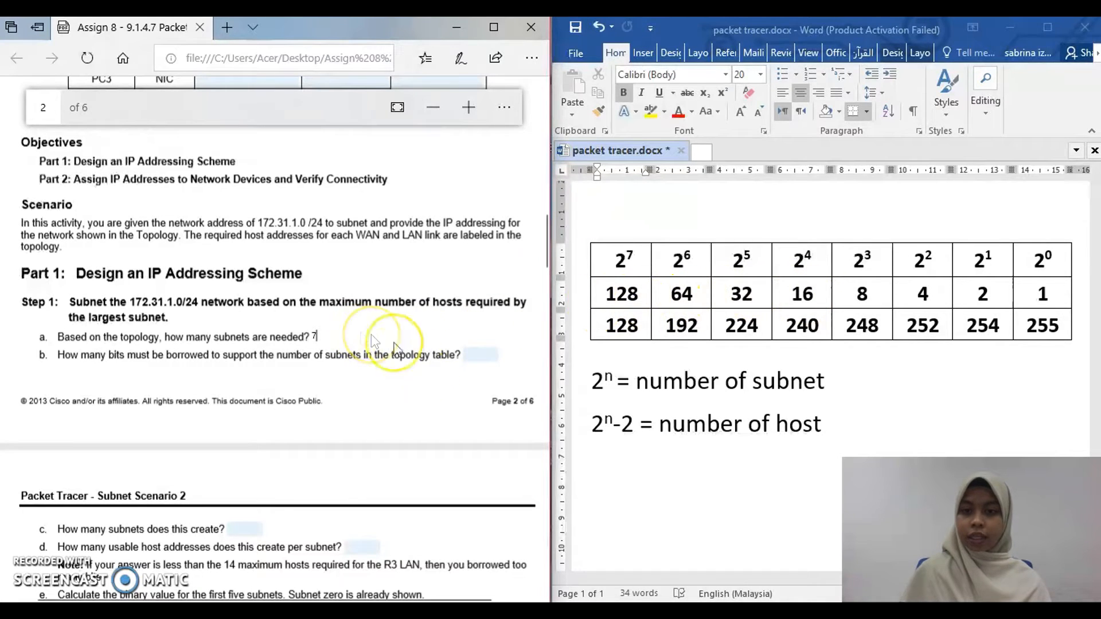
click(488, 352)
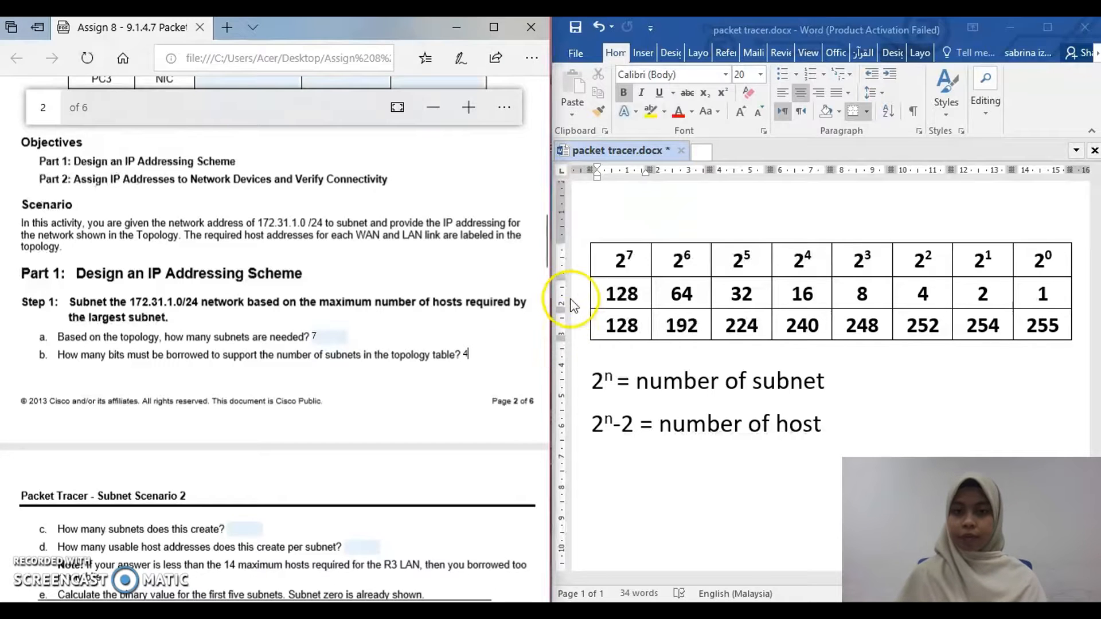
Step: Answer question c on subnets created with 16 and question d on usable host addresses per subnet with 14
drag(544, 247, 538, 273)
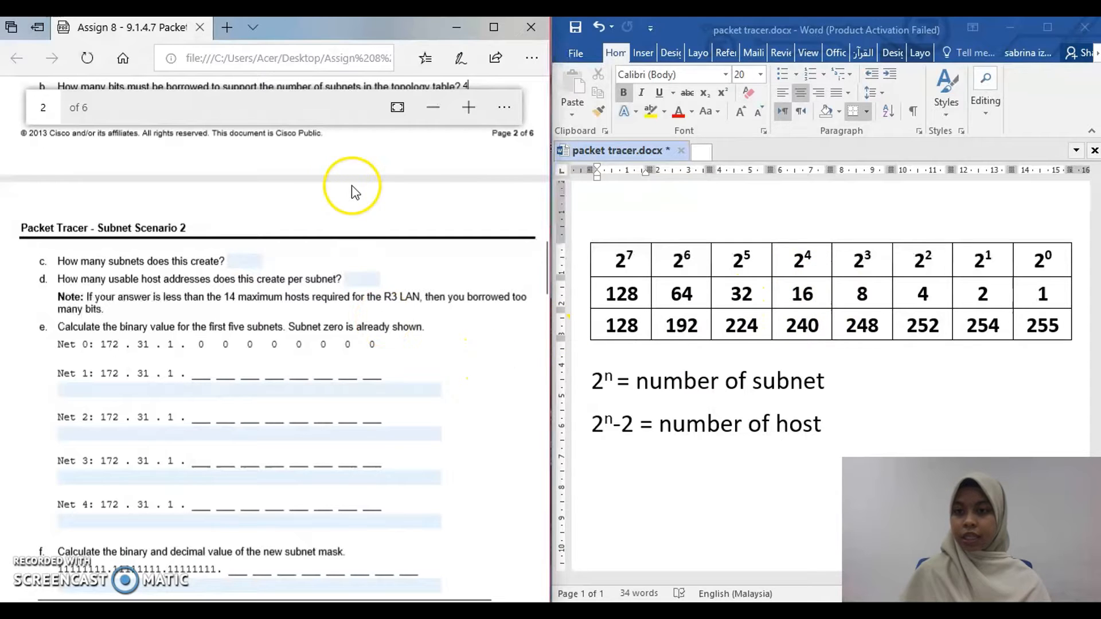
click(240, 263)
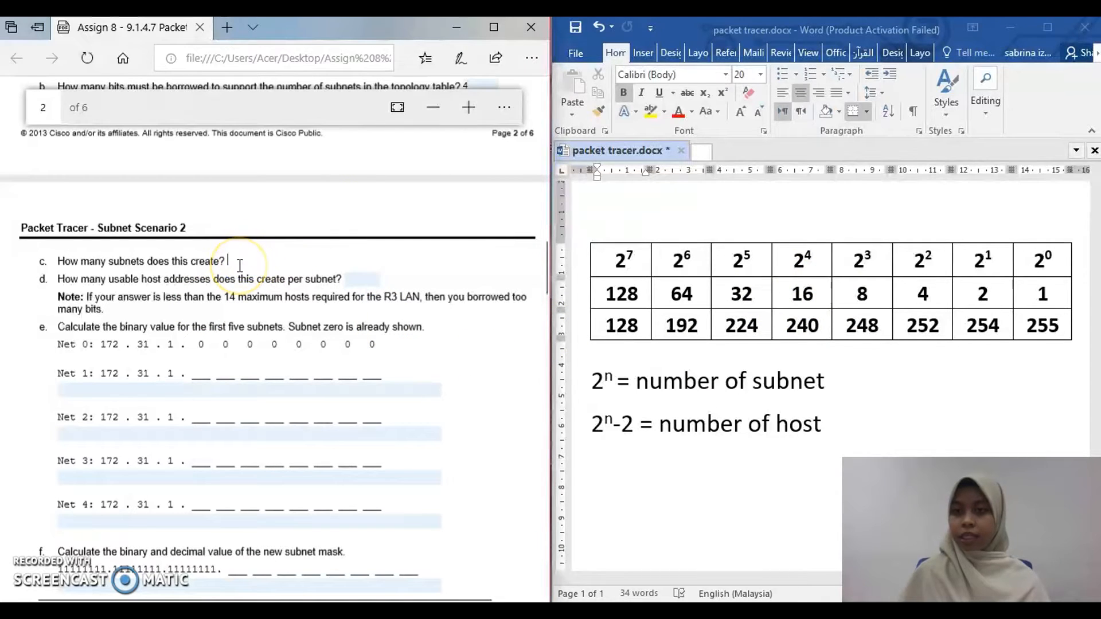
text(16)
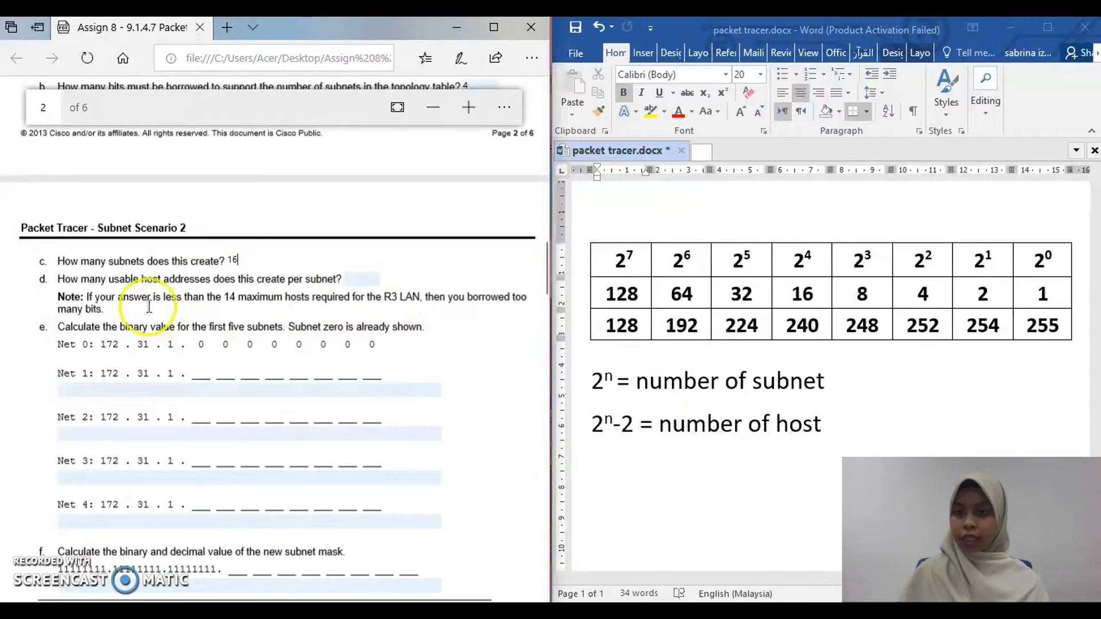
click(359, 279)
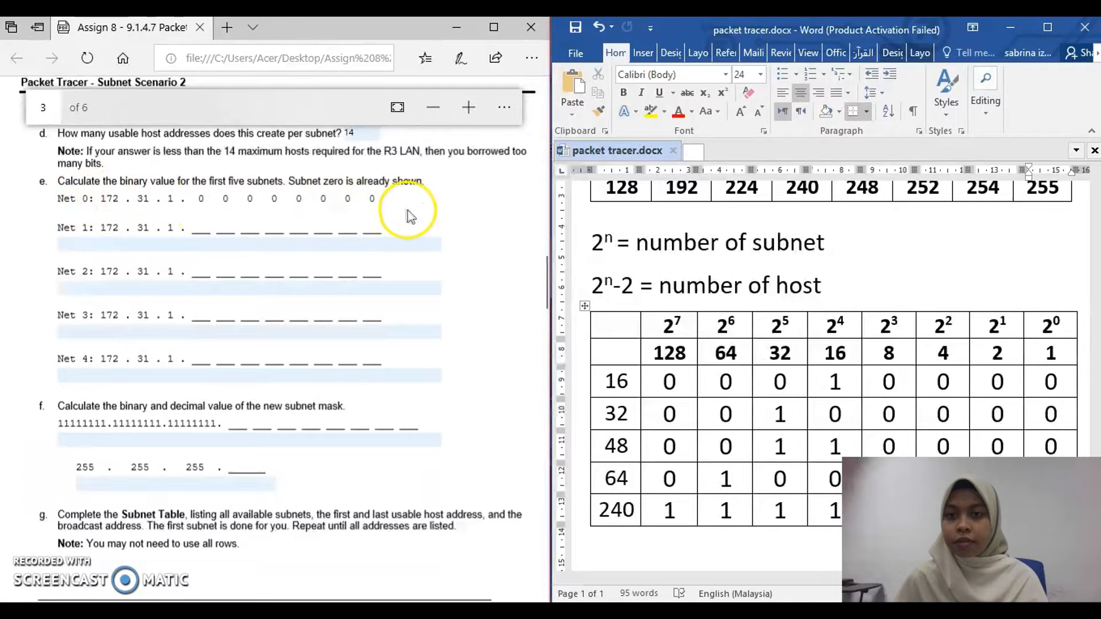
Step: Fill in the binary values of the first two subnets: 00010000 for Net 1 and 00100000 for Net 2
click(107, 245)
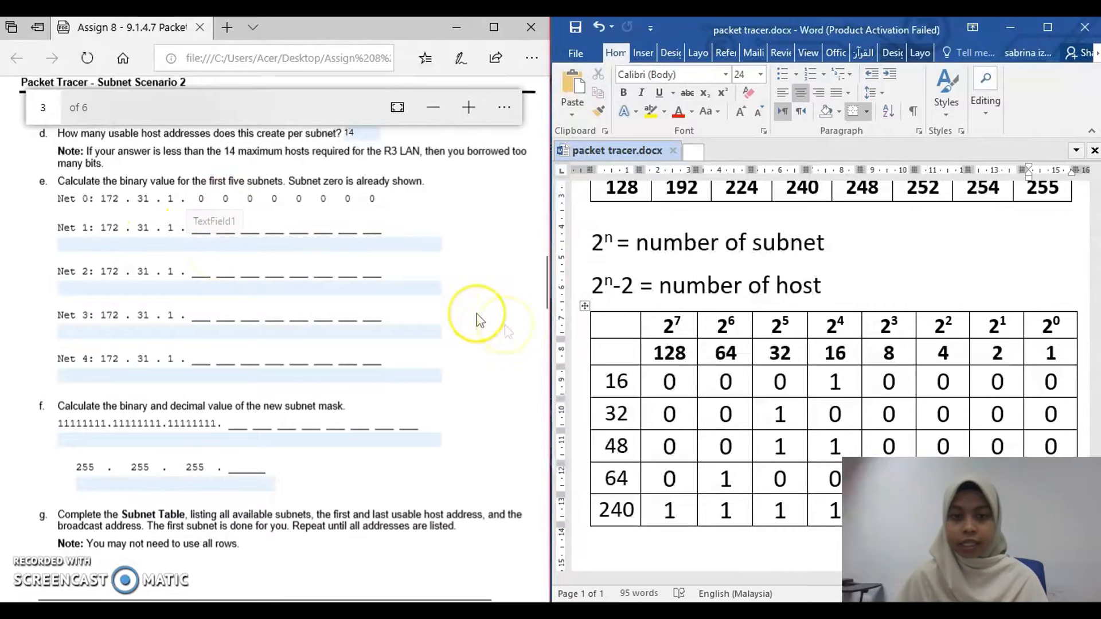
click(186, 259)
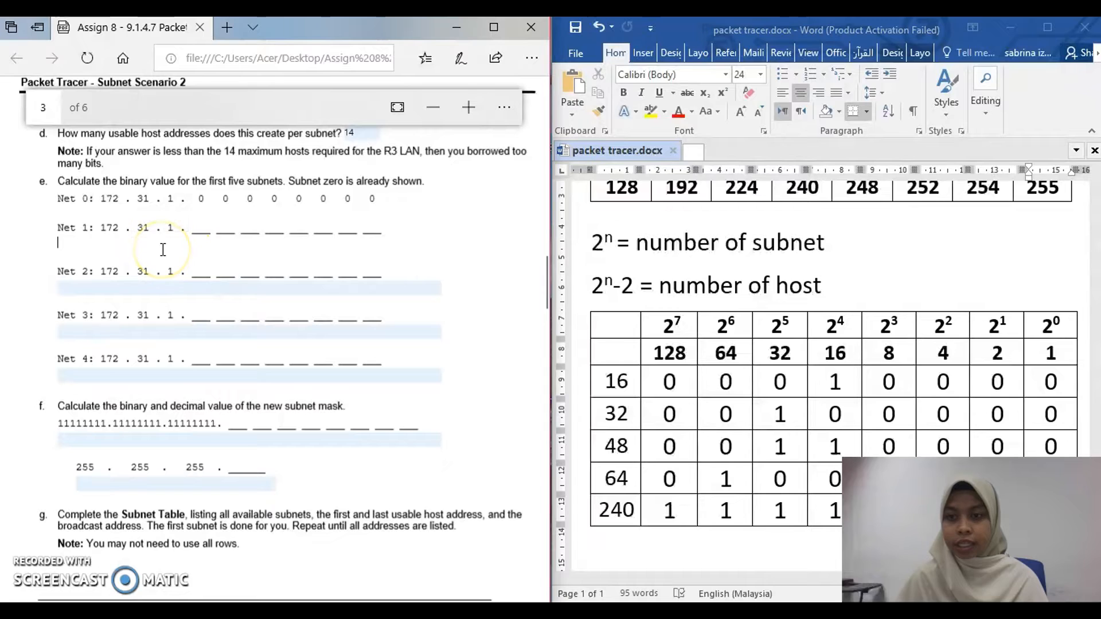
text(00010000)
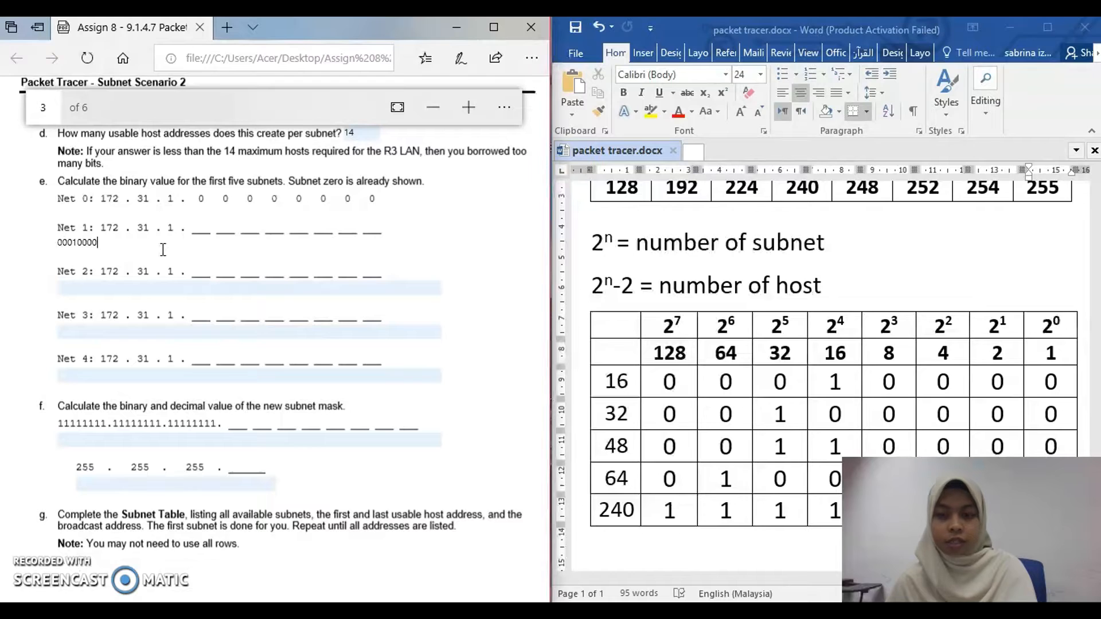
click(93, 287)
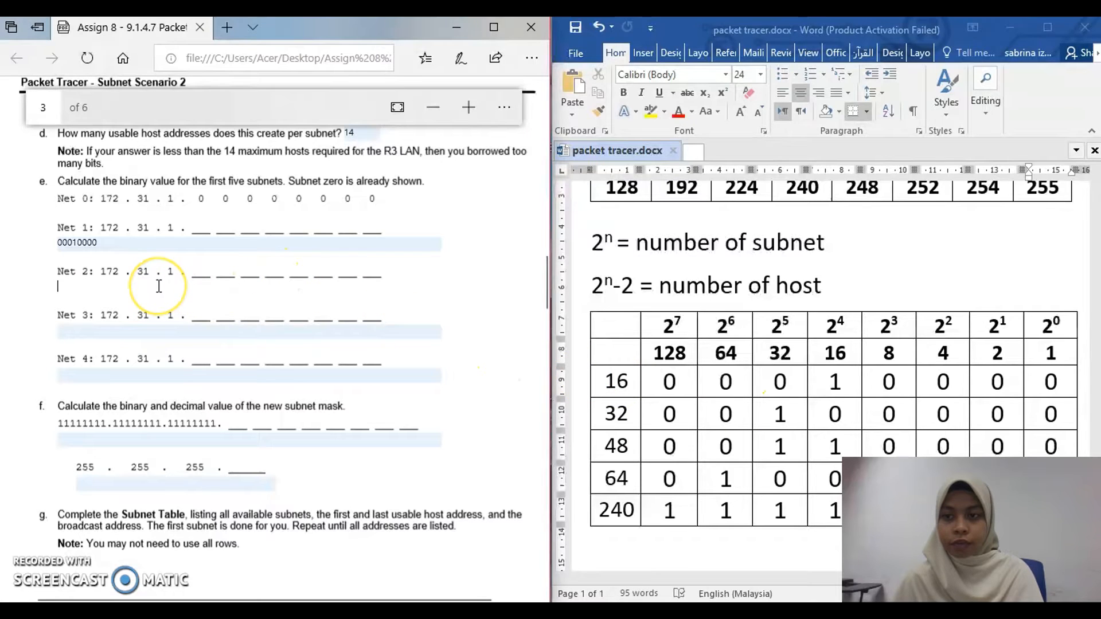
text(00)
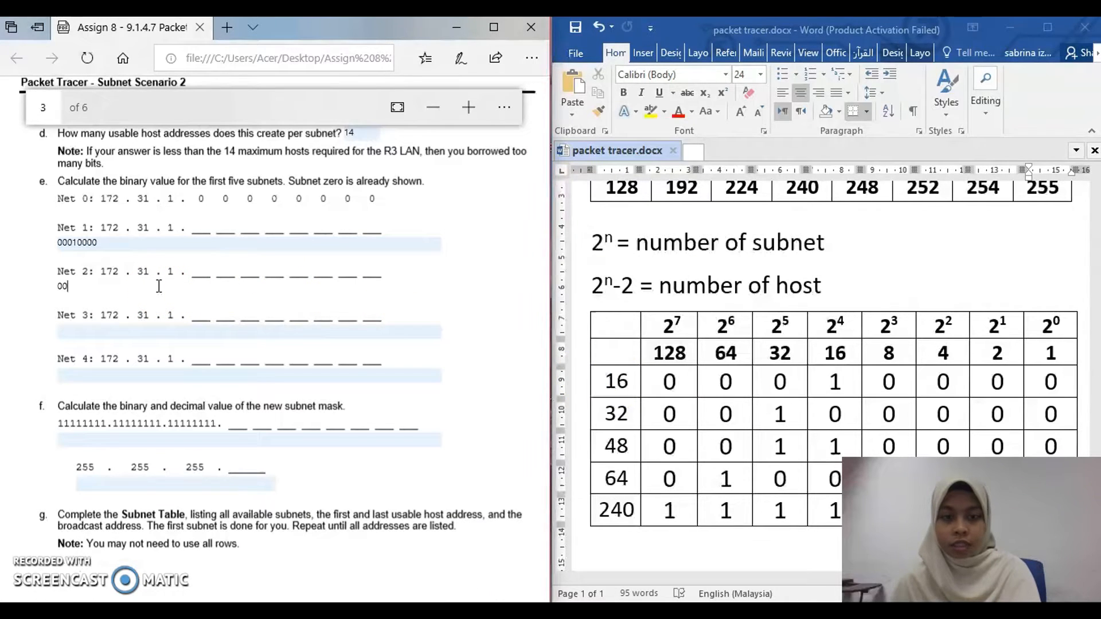
text(10)
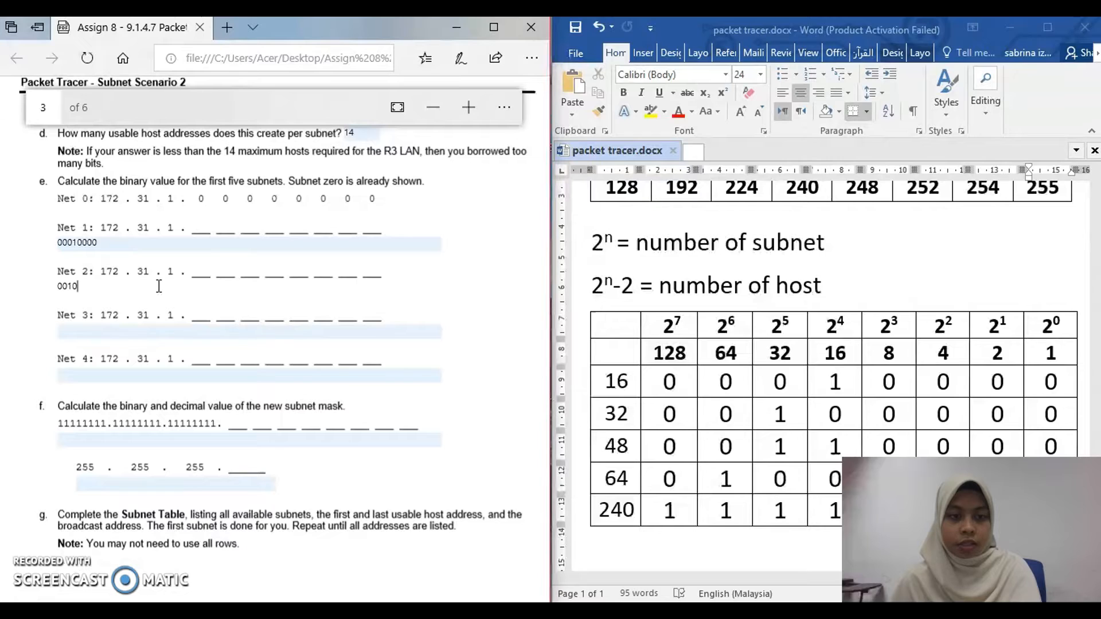
text(0000)
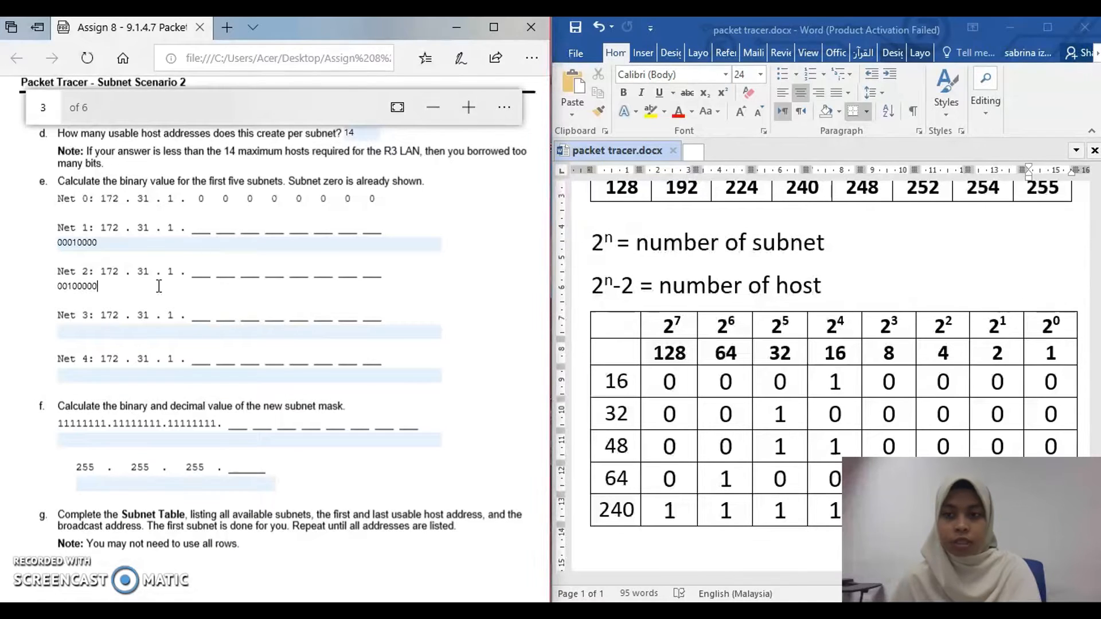
Step: Fill in the binary value 00110000 for Net 3 and 01000000 for Net 4
click(89, 334)
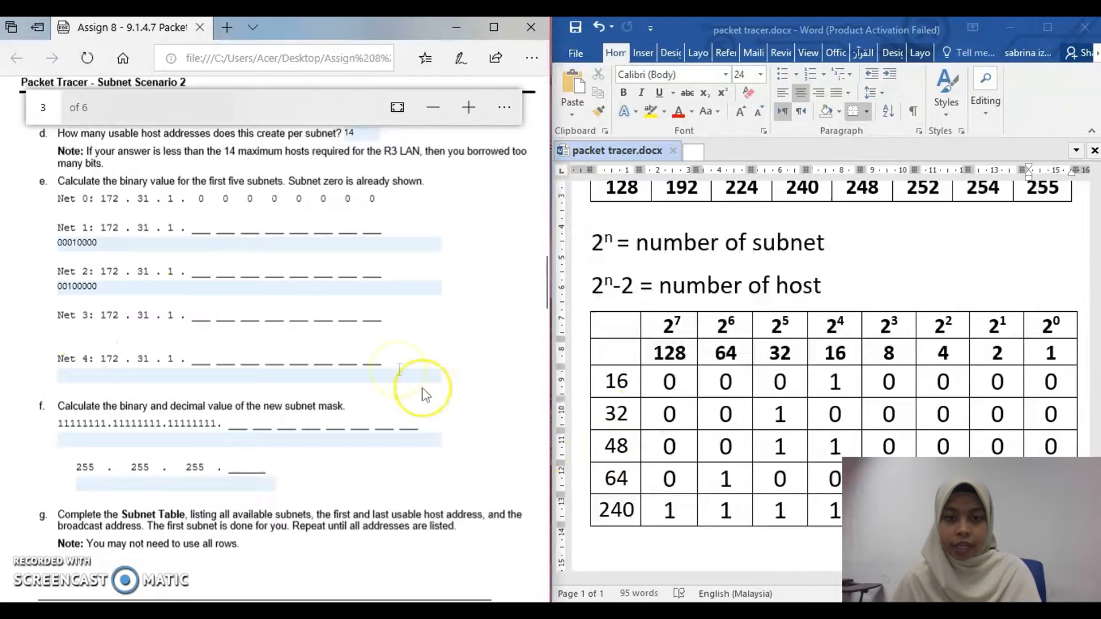
click(87, 324)
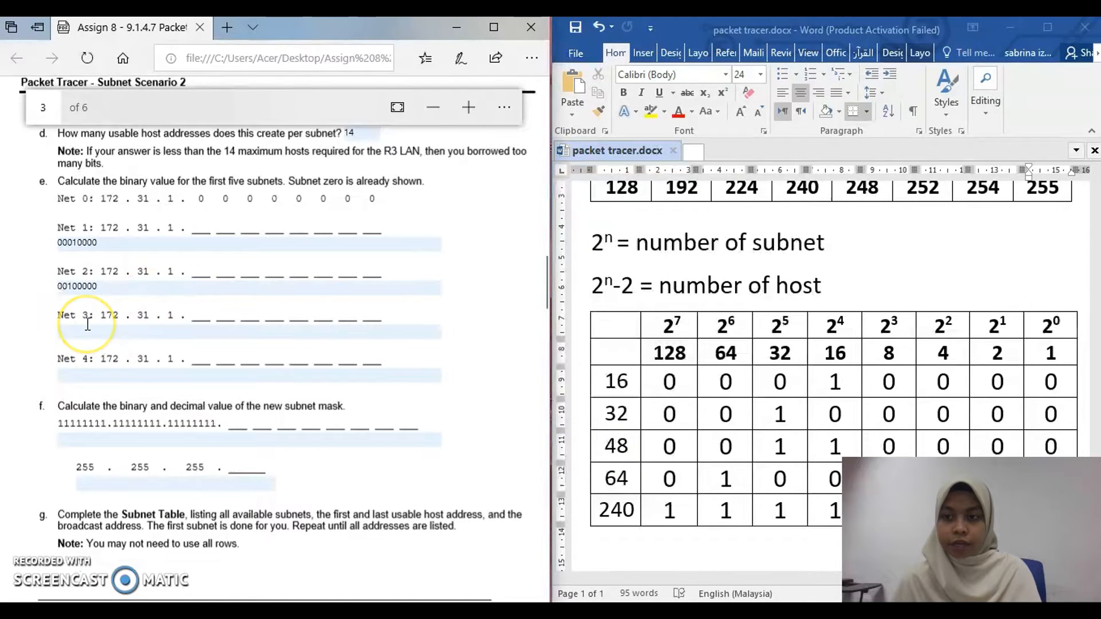
click(86, 334)
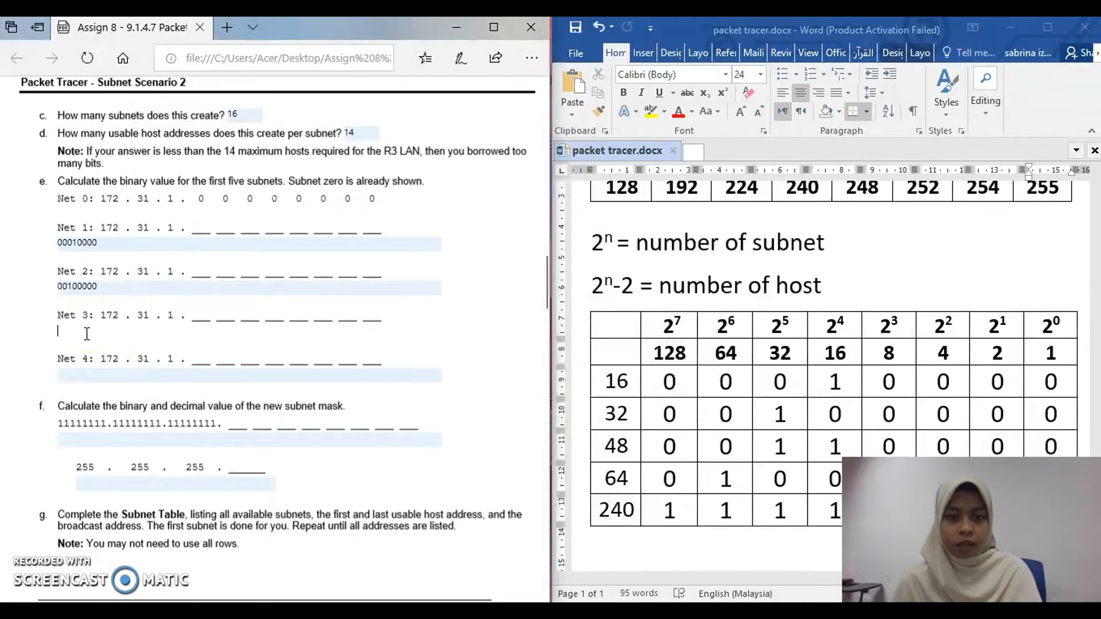
text(00110000)
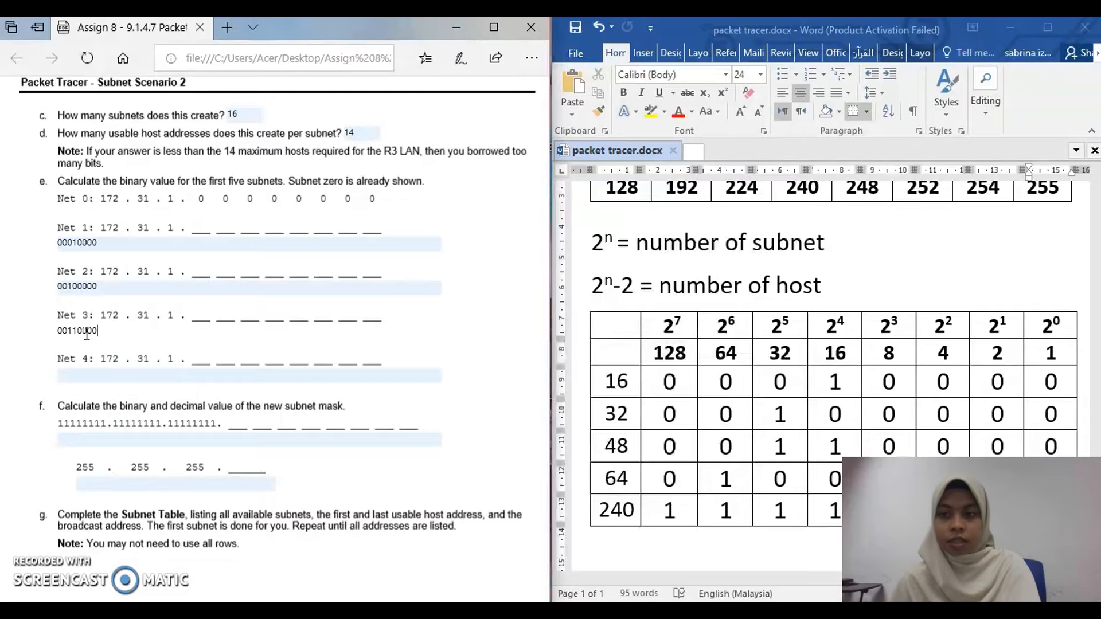
click(86, 377)
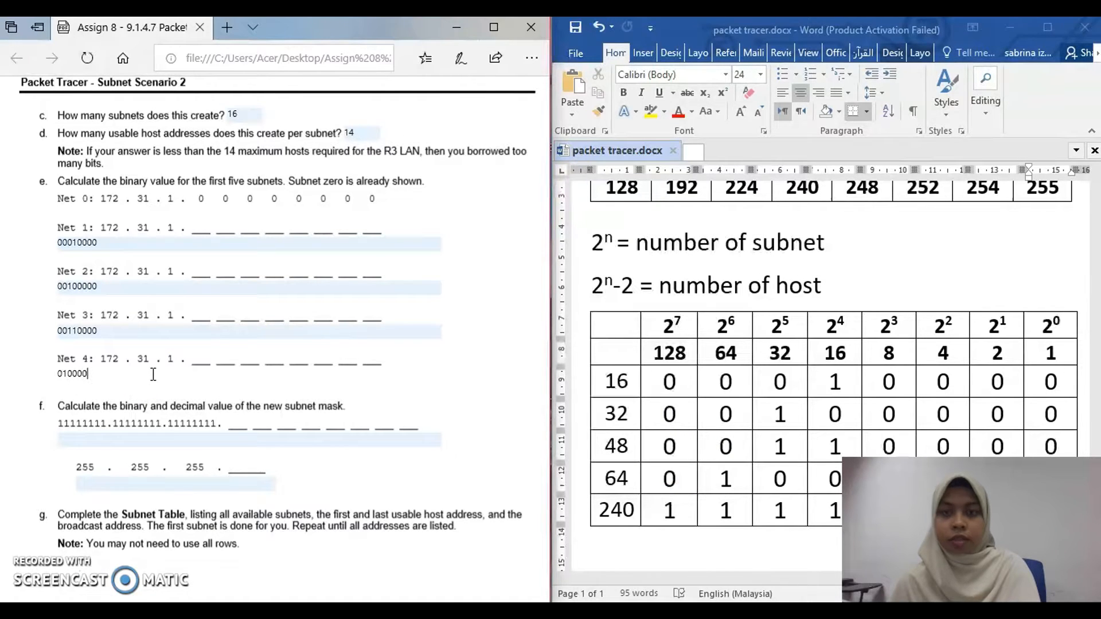
text(00)
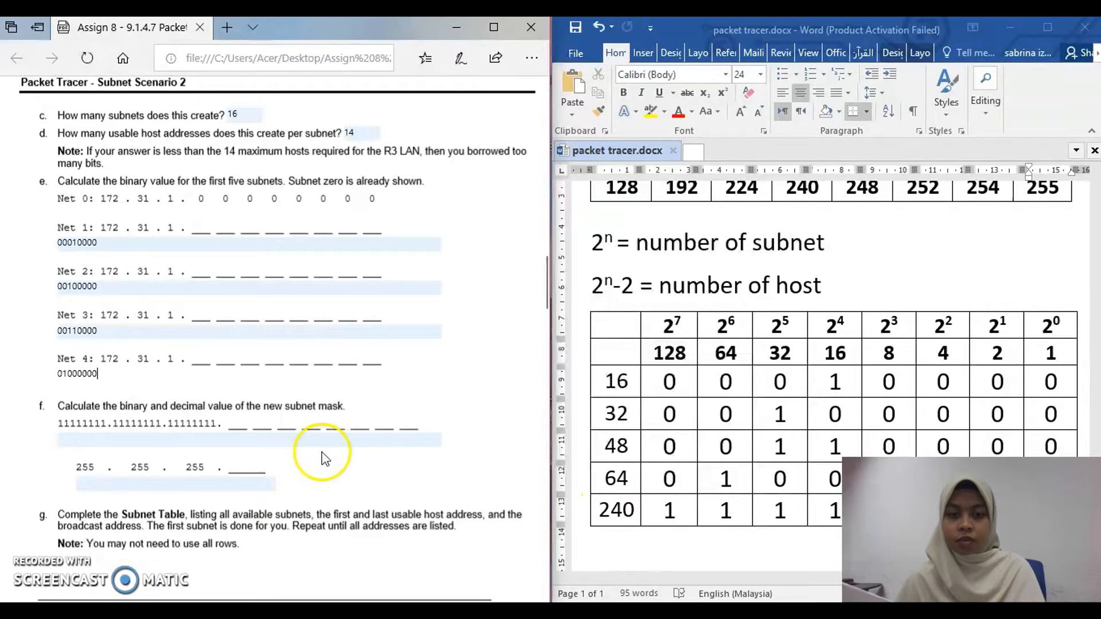
Step: Complete question f with 11110000 as the subnet mask's last binary octet and 240 as its decimal value
click(159, 438)
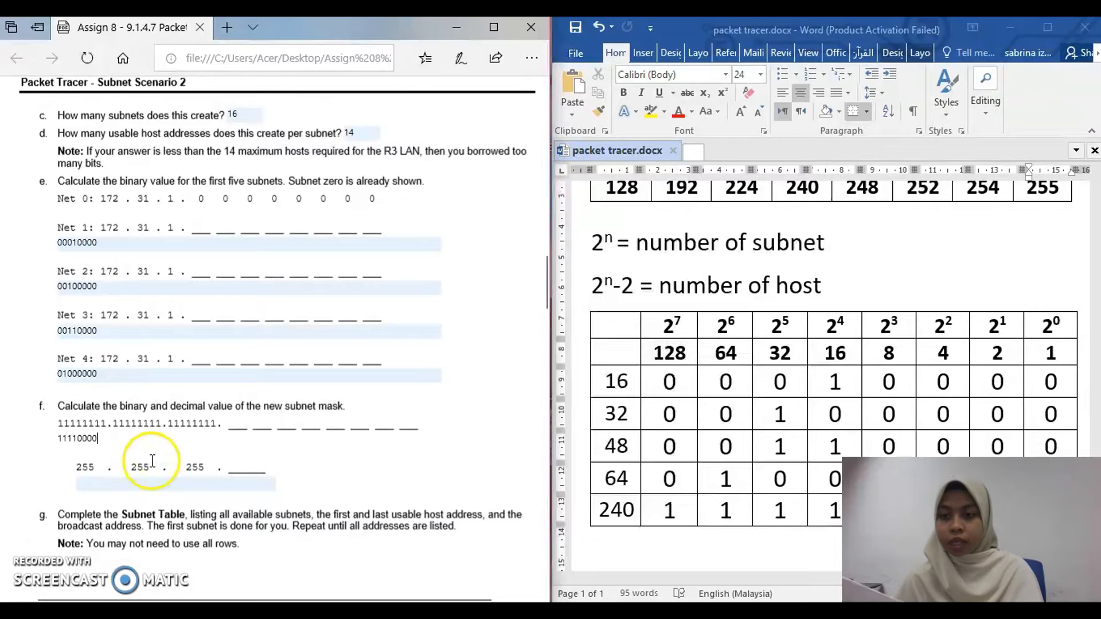
click(95, 485)
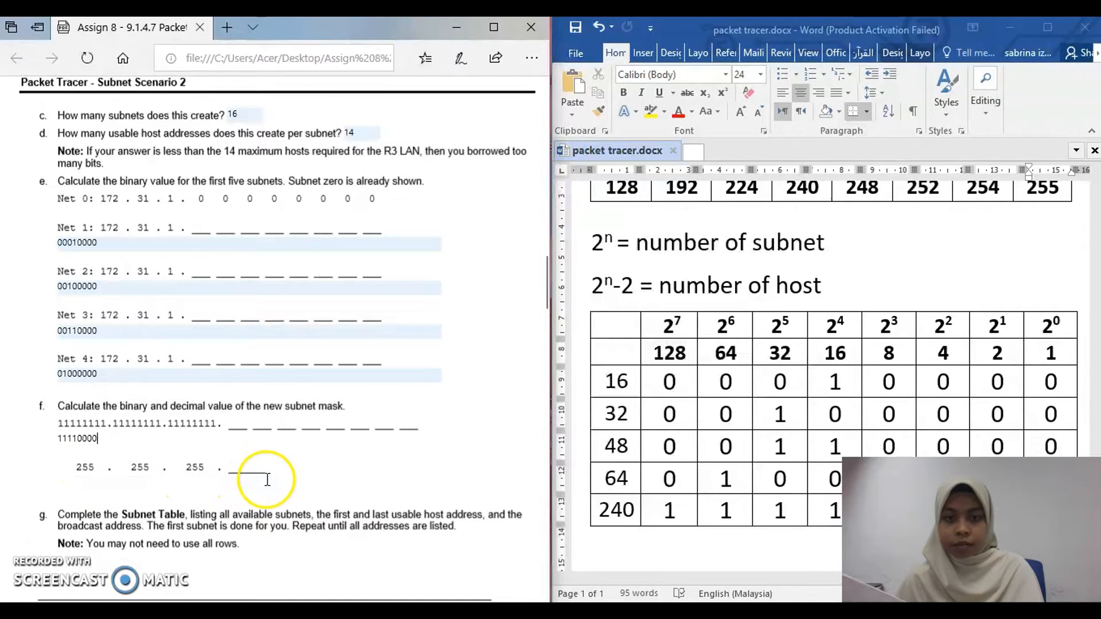
click(195, 439)
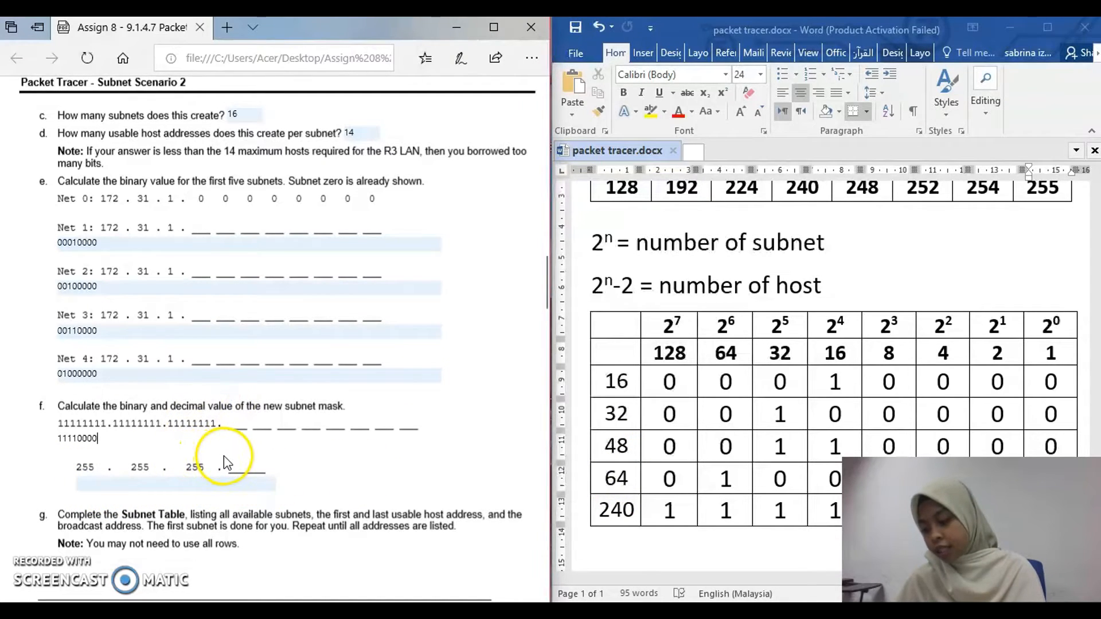
click(118, 485)
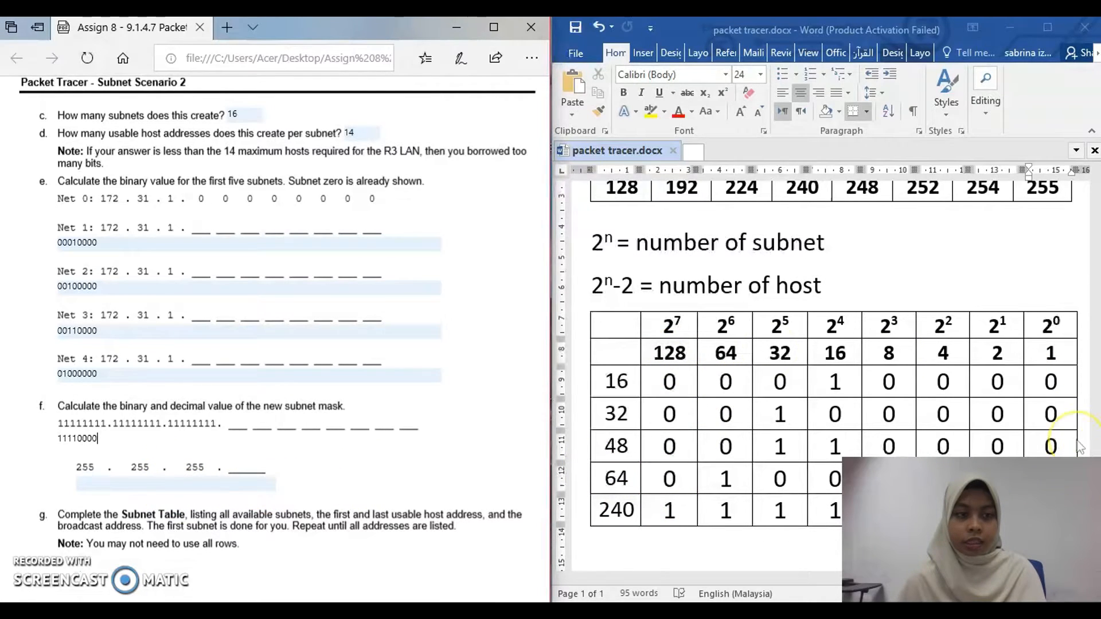
click(1094, 329)
drag(1094, 328, 1097, 277)
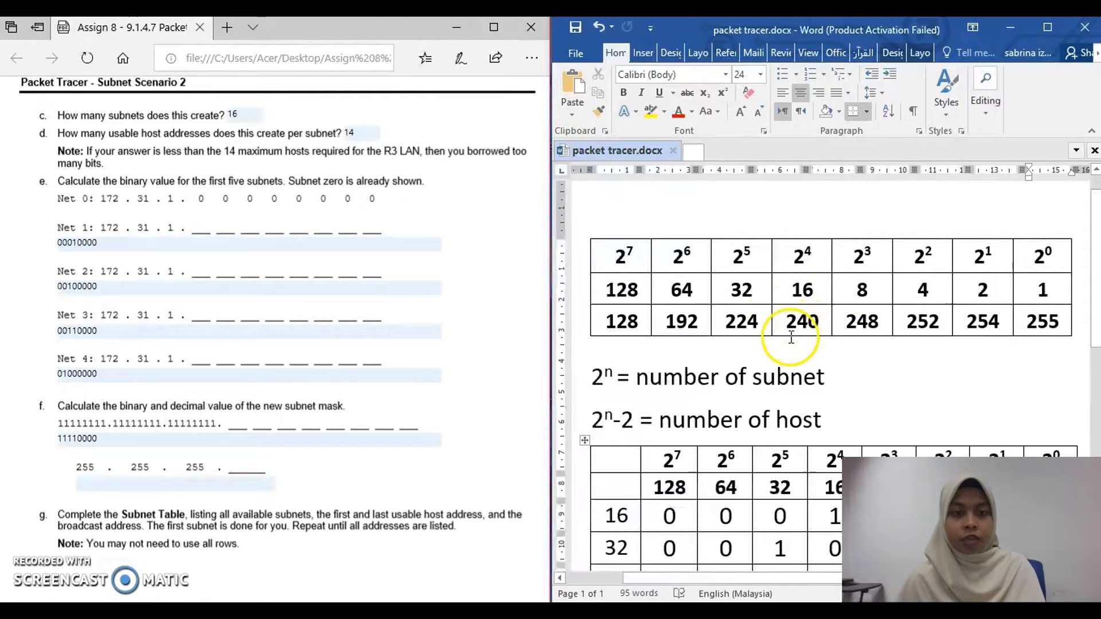
click(240, 466)
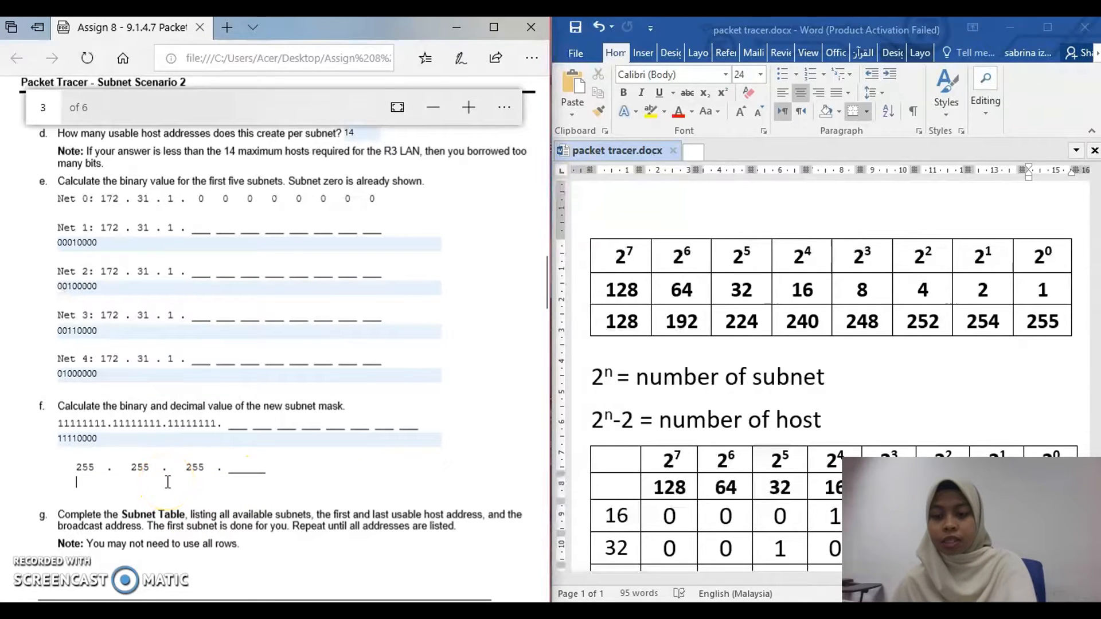
text(0)
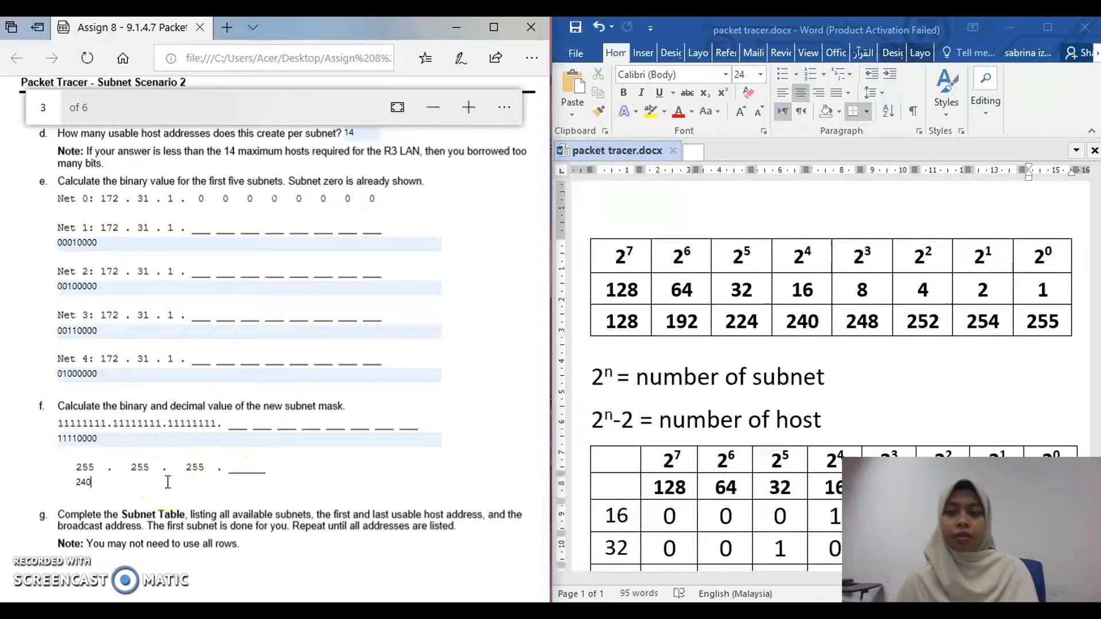
Step: In the Subnet Table row for subnet 1, enter 172.31.1.16 as subnet IP and 172.31.1.31 as broadcast address
click(65, 571)
scroll(65, 572, down, 5)
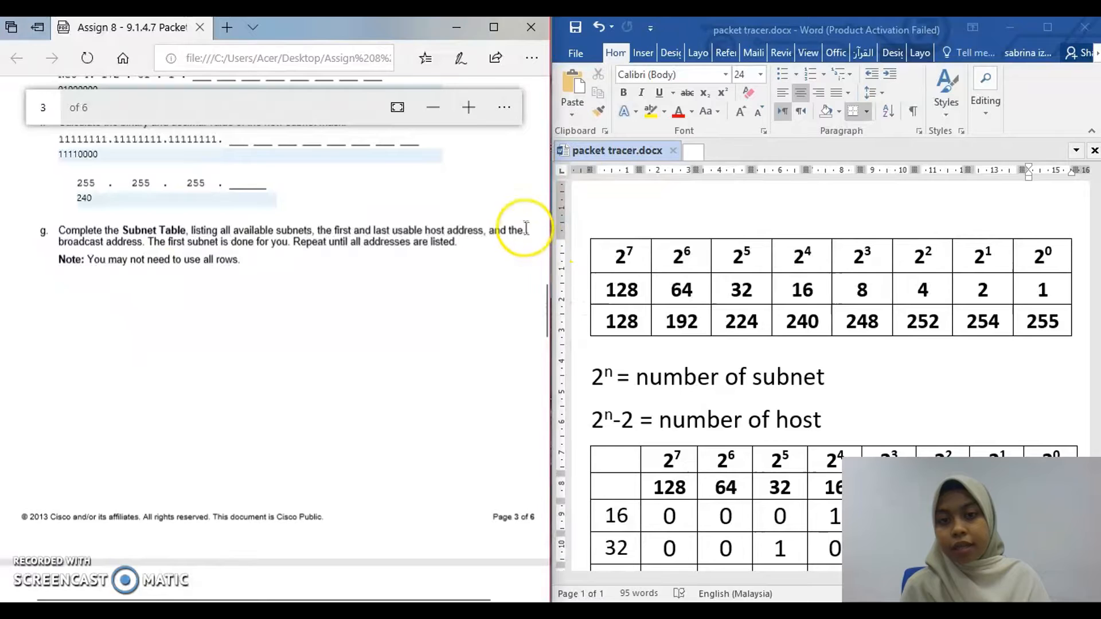
drag(545, 304, 548, 335)
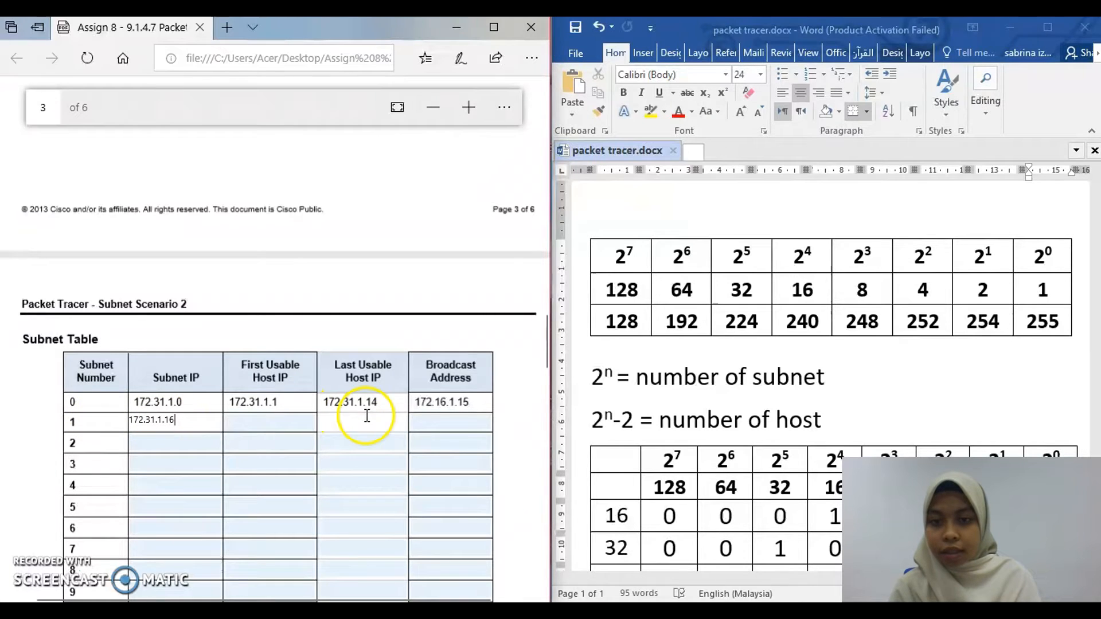
click(429, 428)
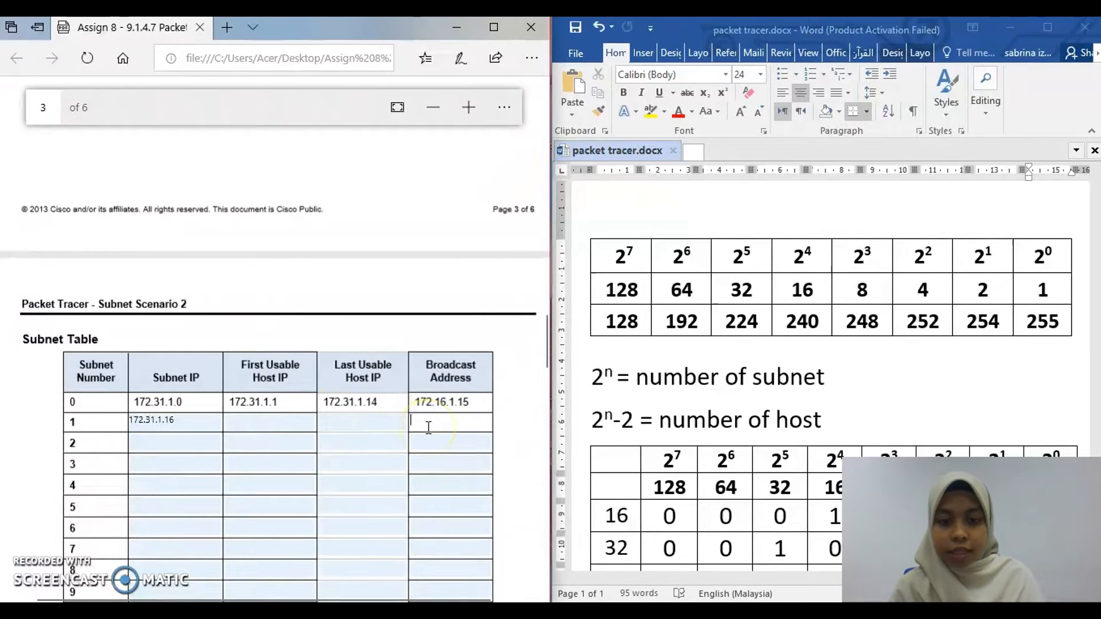
text(172)
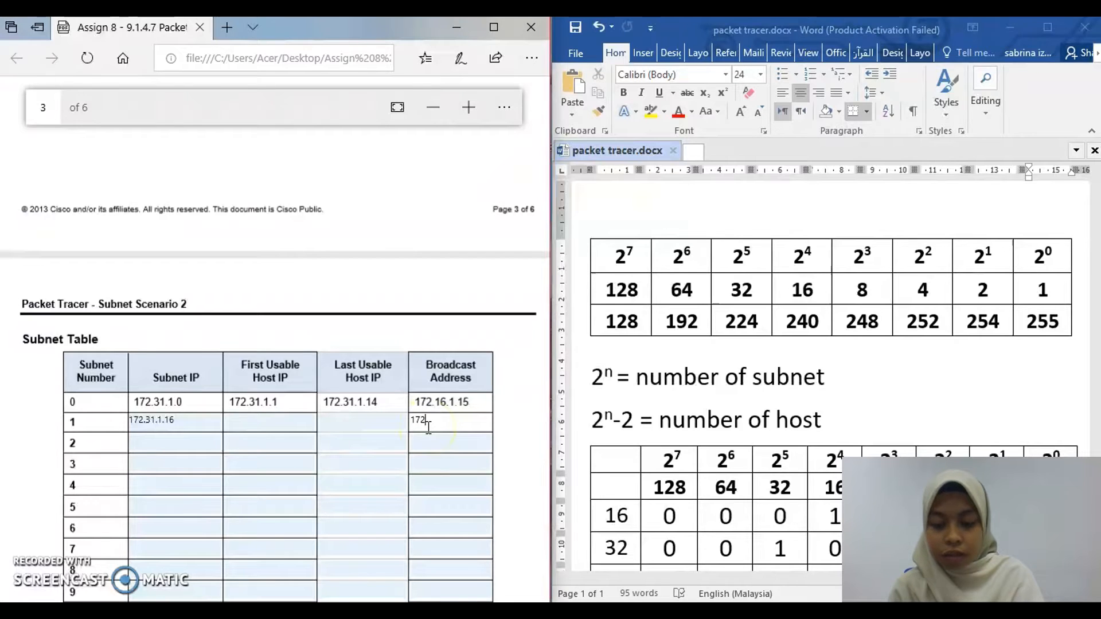
text(.31.)
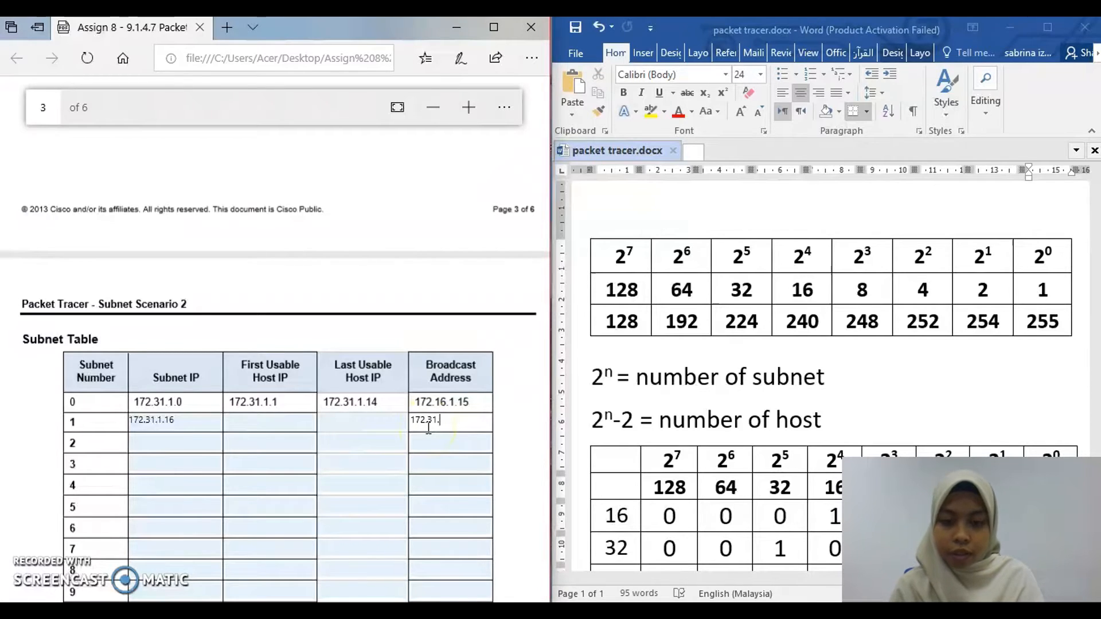
text(1.31)
Step: In the Subnet Table row for subnet 1, enter 172.31.1.17 as first usable host IP and 172.31.1.30 as last usable host IP
click(263, 422)
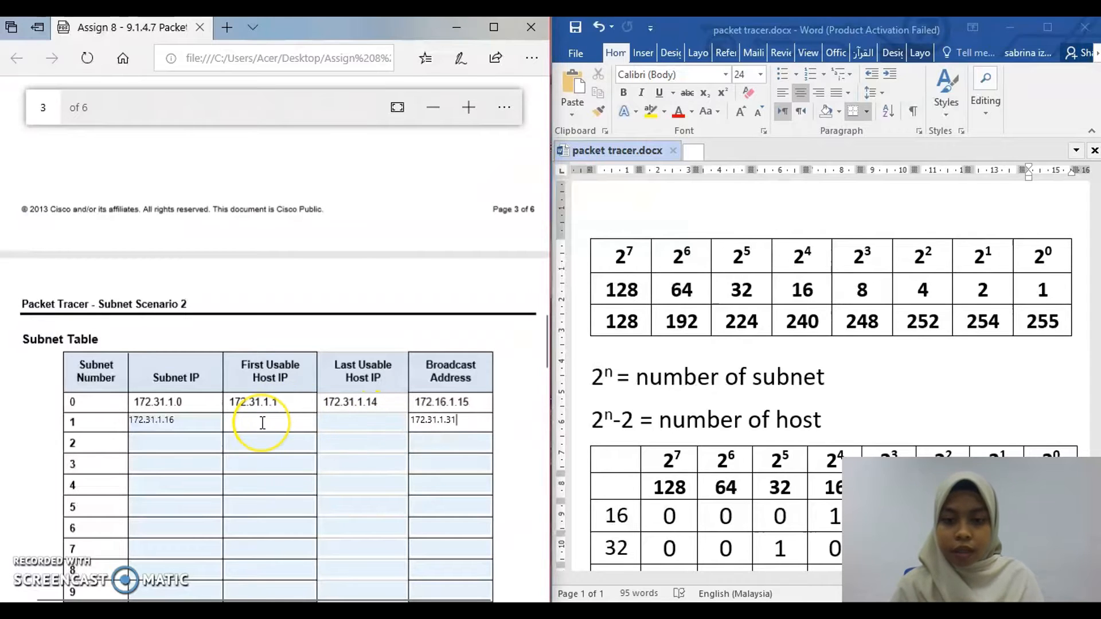
text(172.31.1)
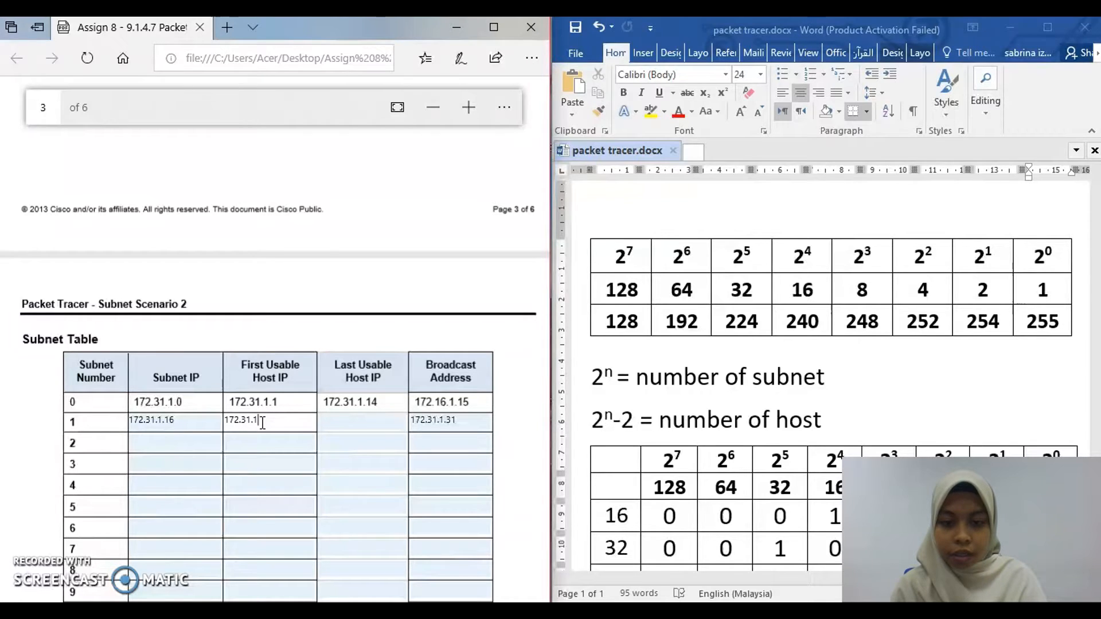
text(.17)
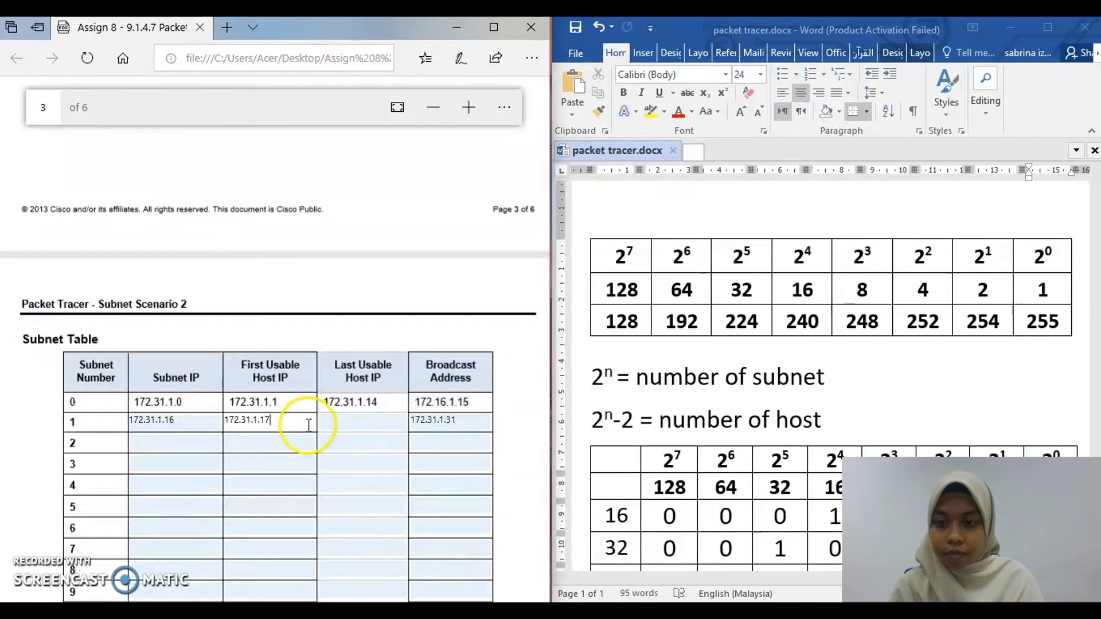
click(370, 421)
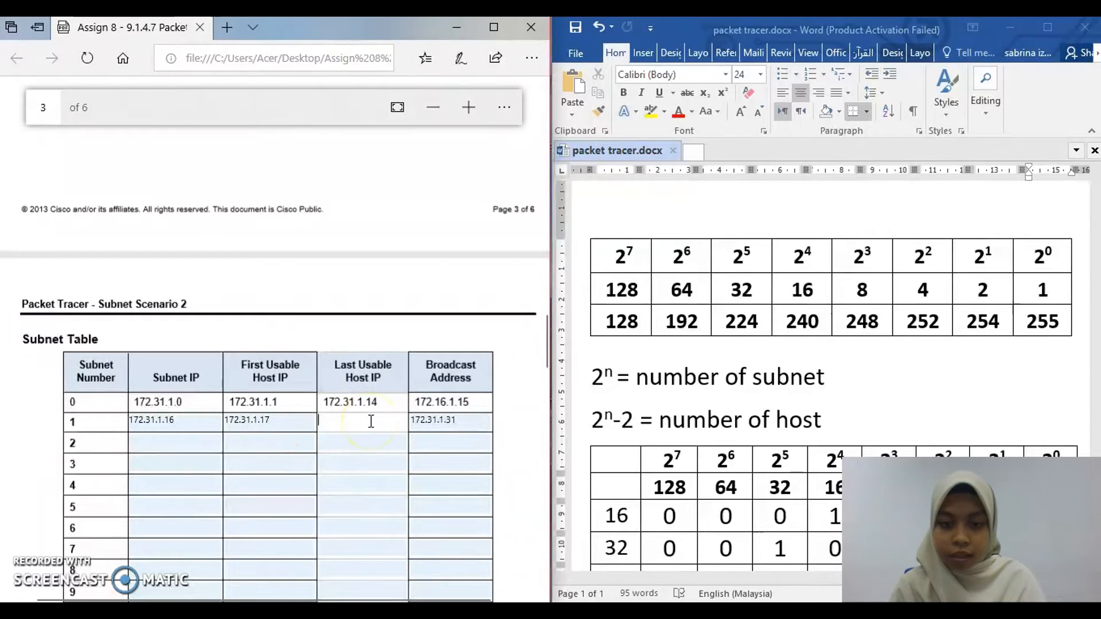
text(172)
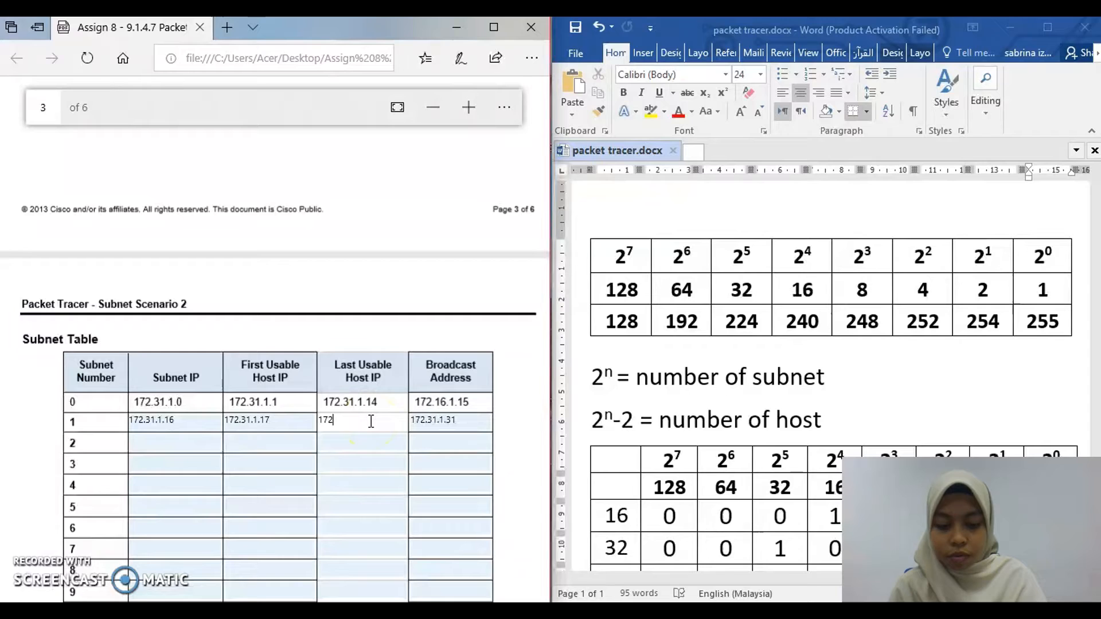
text(.31.1.30)
Step: In the row for subnet 2, enter 172.31.1.32 as subnet IP and 172.31.1.47 as broadcast address
click(153, 445)
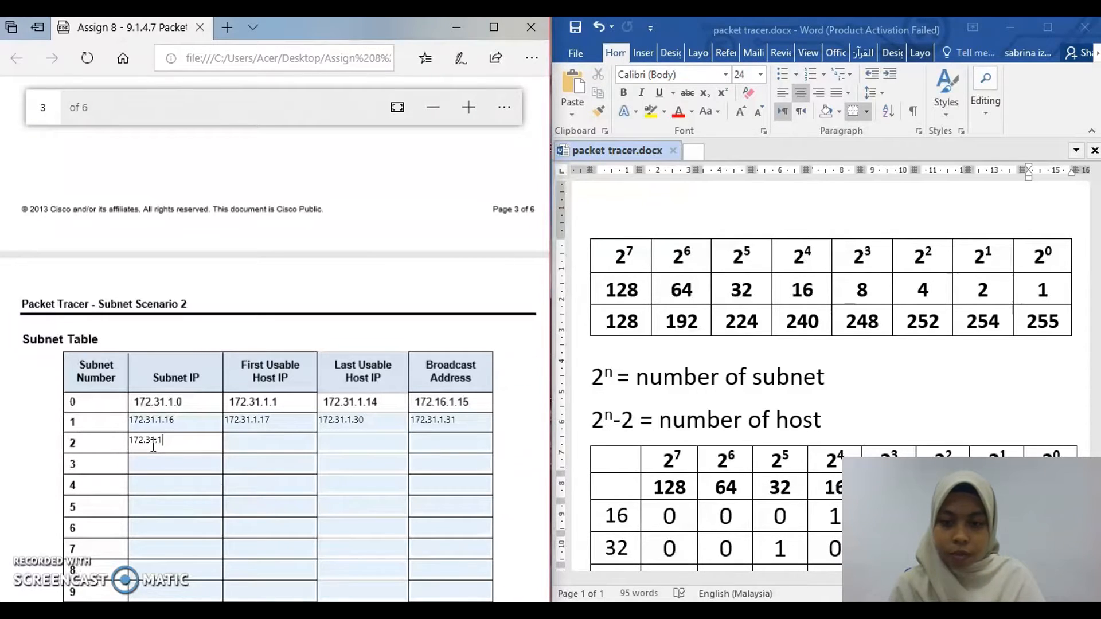
text(2)
click(423, 444)
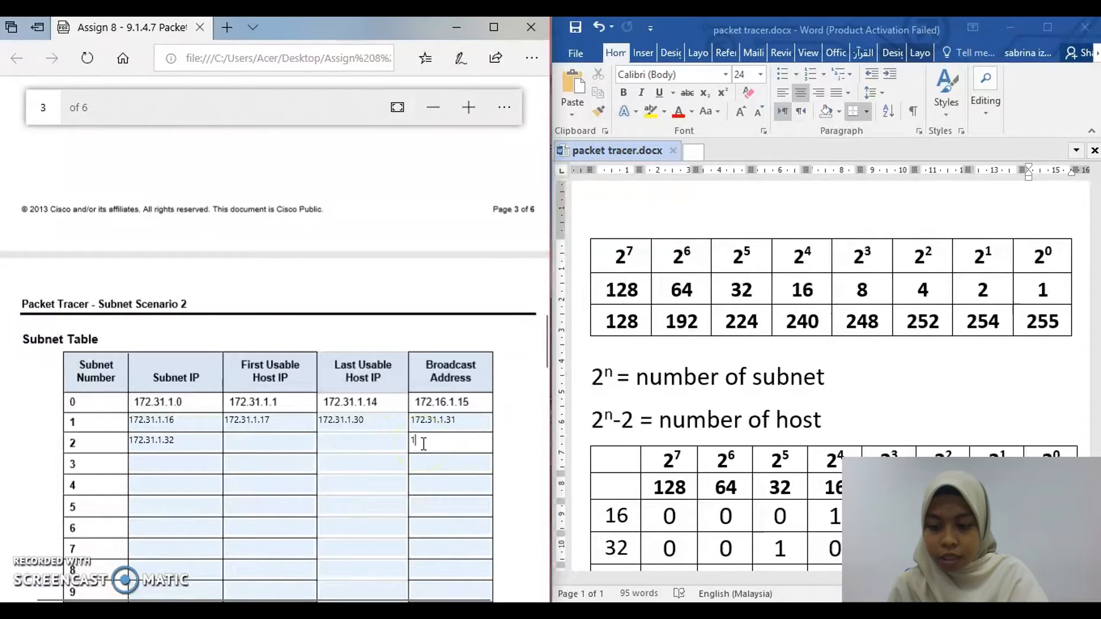
text(172.31)
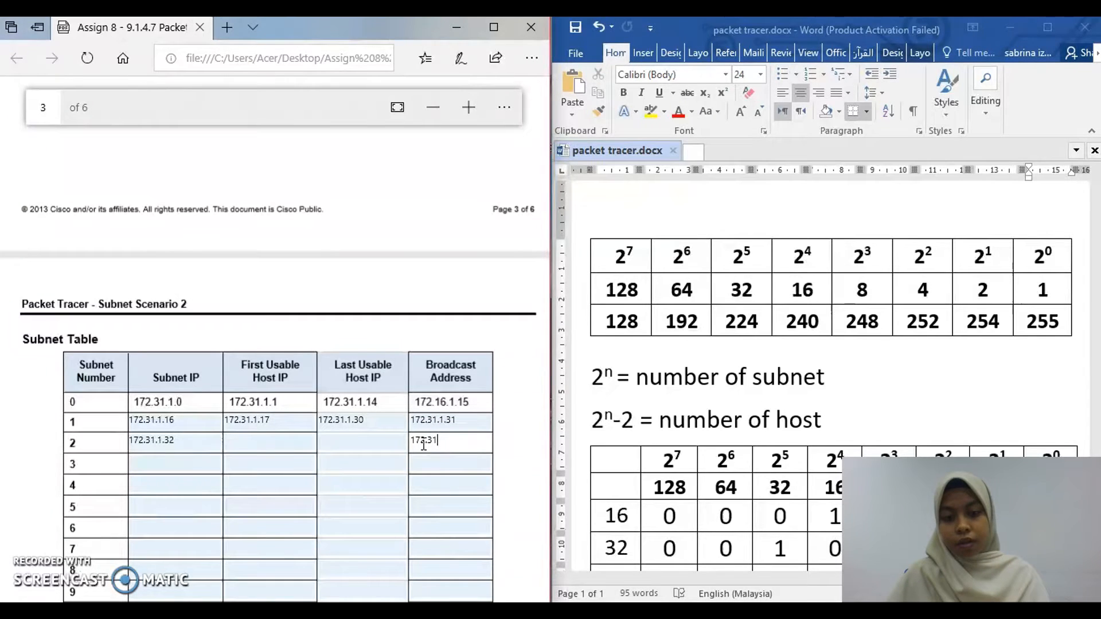
text(.1.)
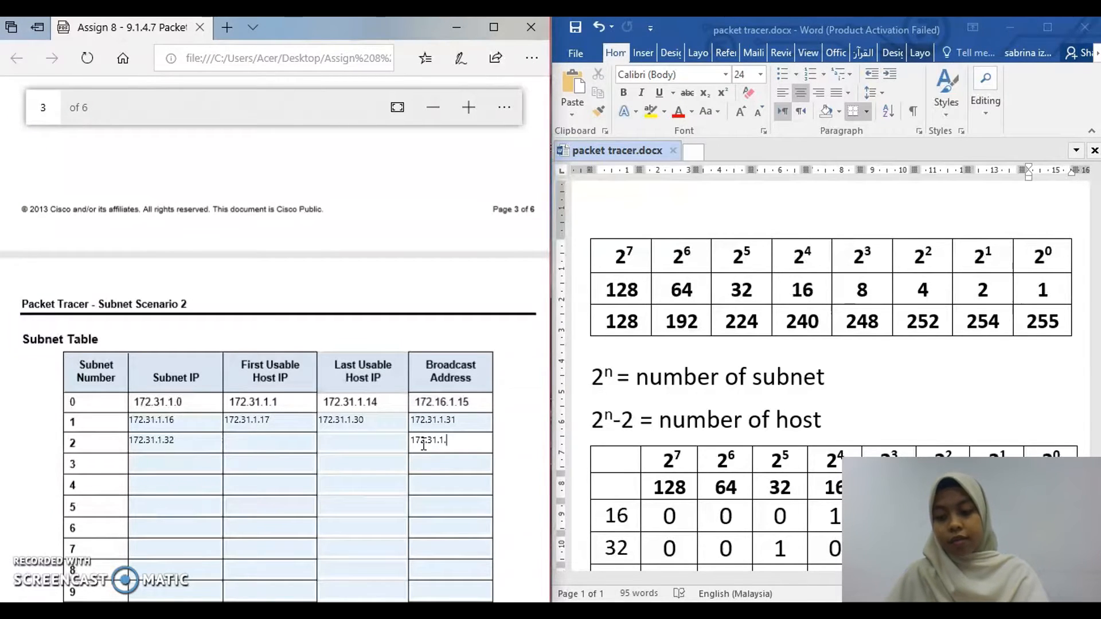
text(47)
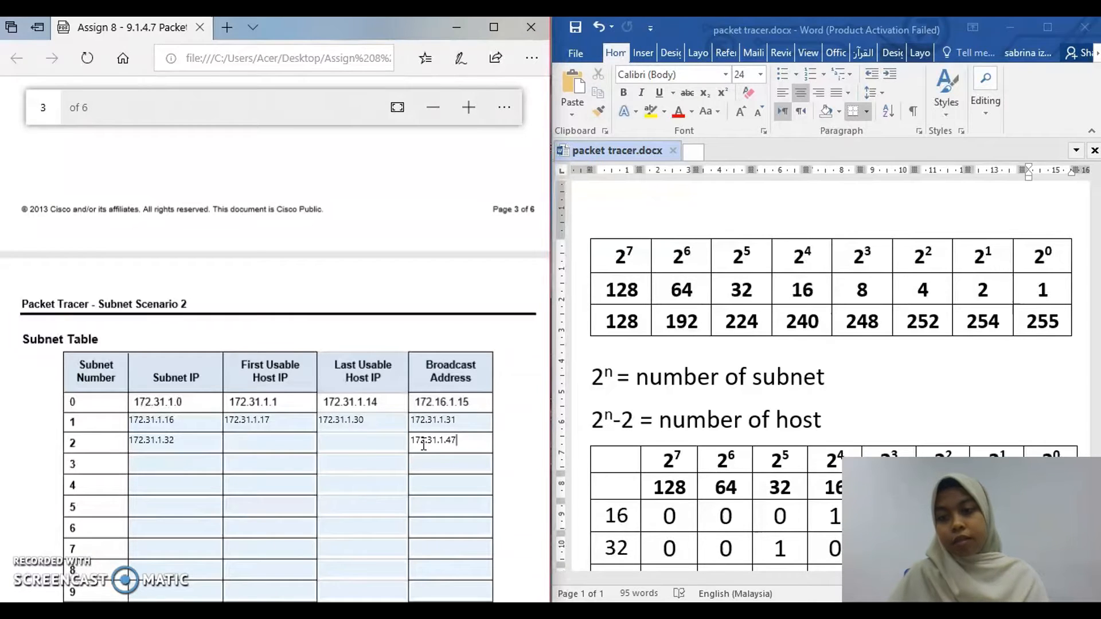
Step: Complete the row for subnet 2 with 172.31.1.33 as first usable host IP and 172.31.1.46 as last usable host IP
click(243, 445)
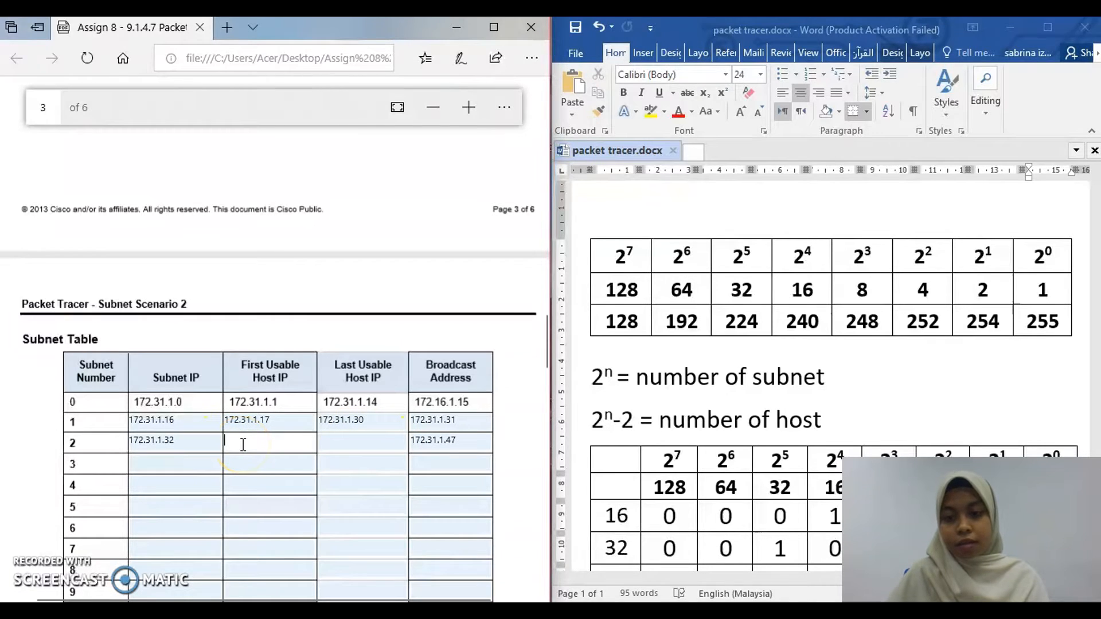
text(172.31.1.33)
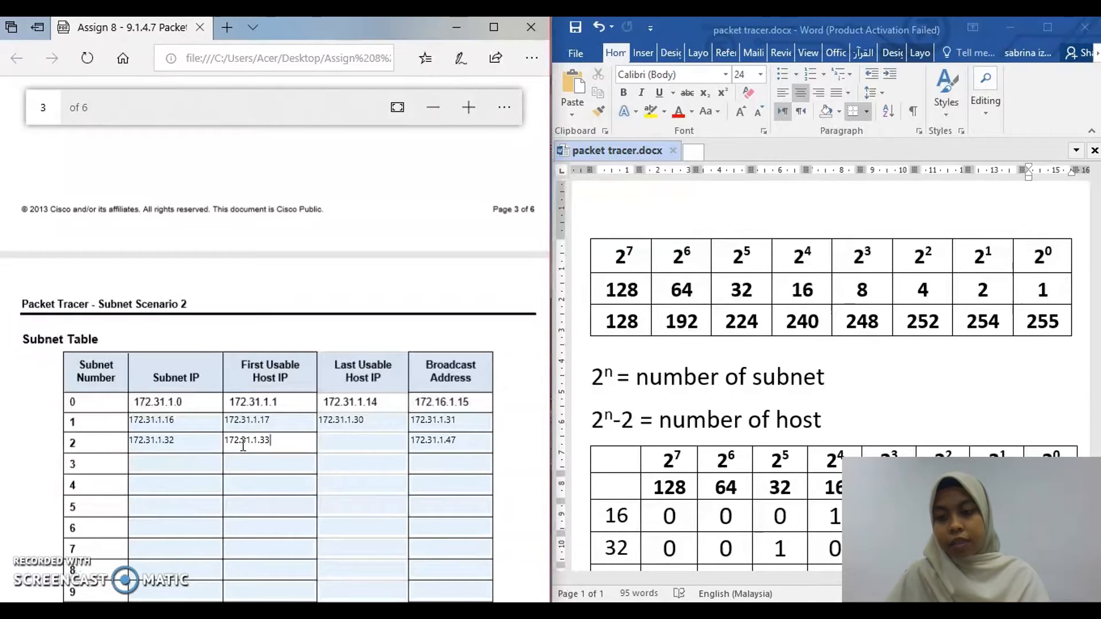
click(364, 447)
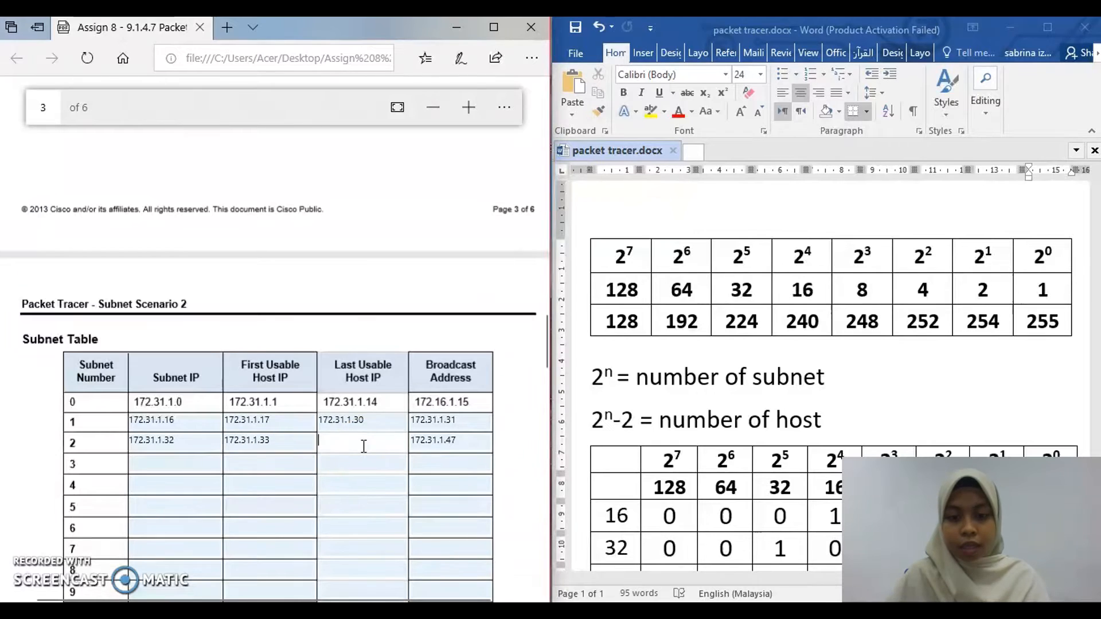
text(172.)
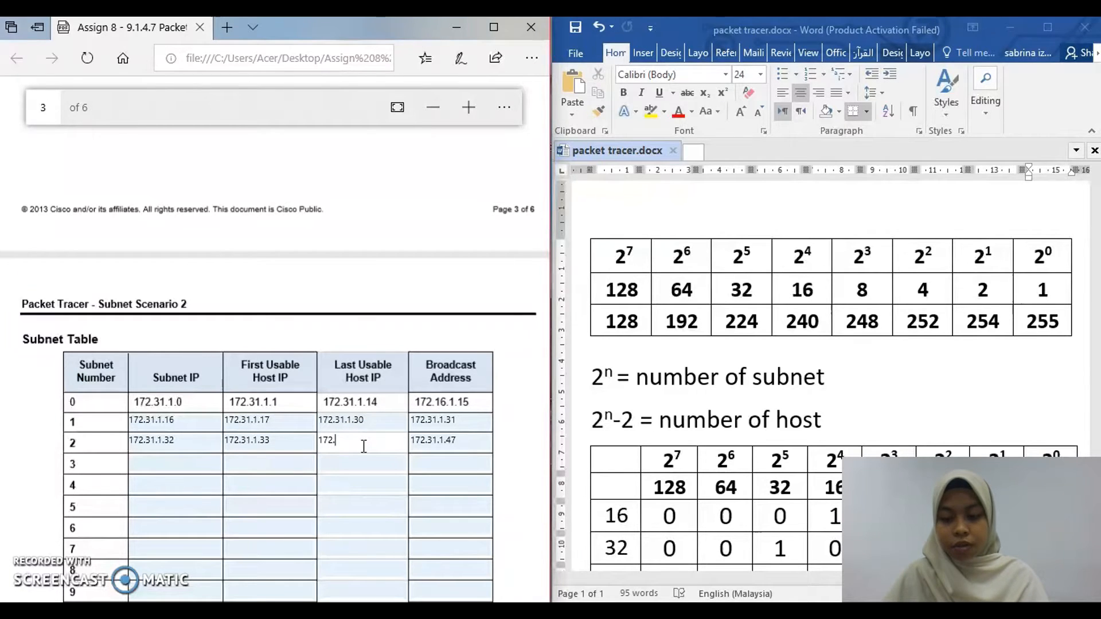
text(31.1)
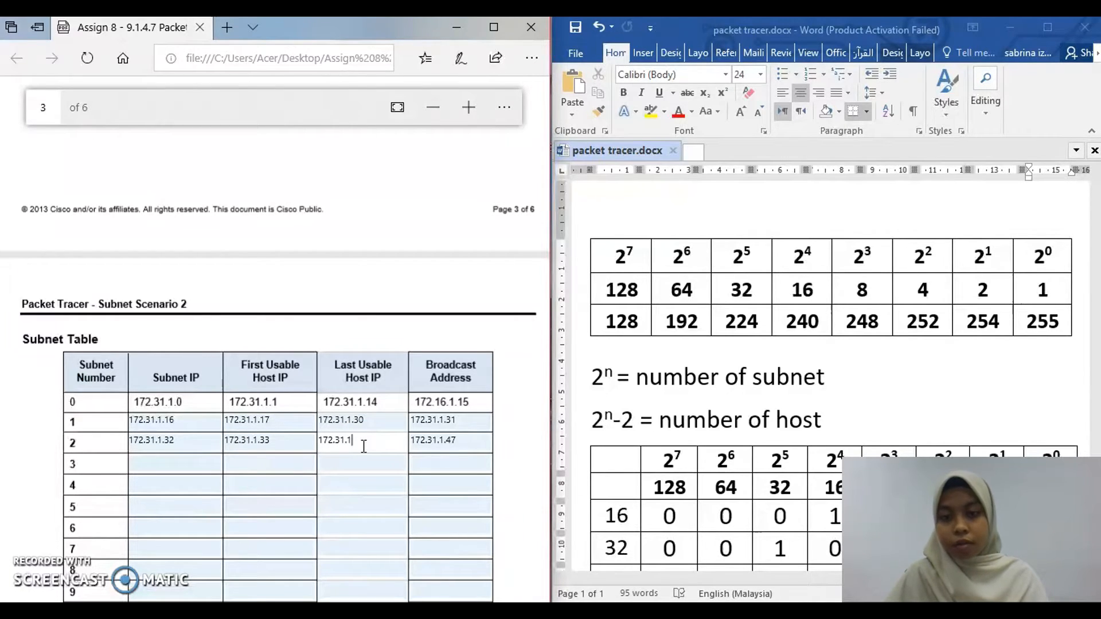
text(.4)
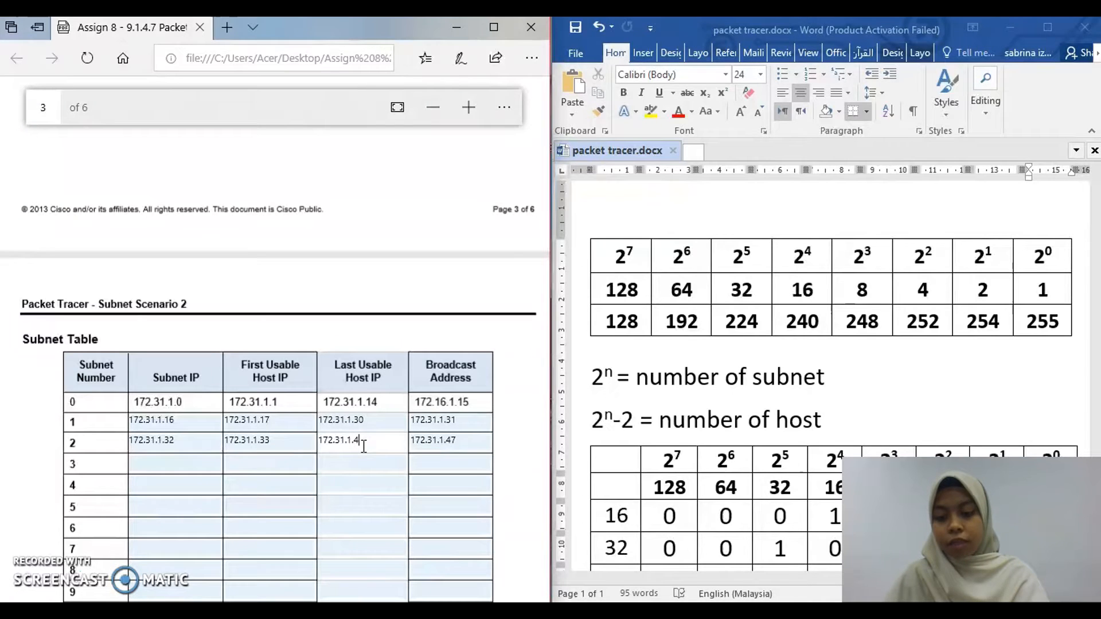
text(6)
Step: In the row for subnet 3, enter 172.31.1.48 as subnet IP and 172.31.1.63 as broadcast address
click(166, 468)
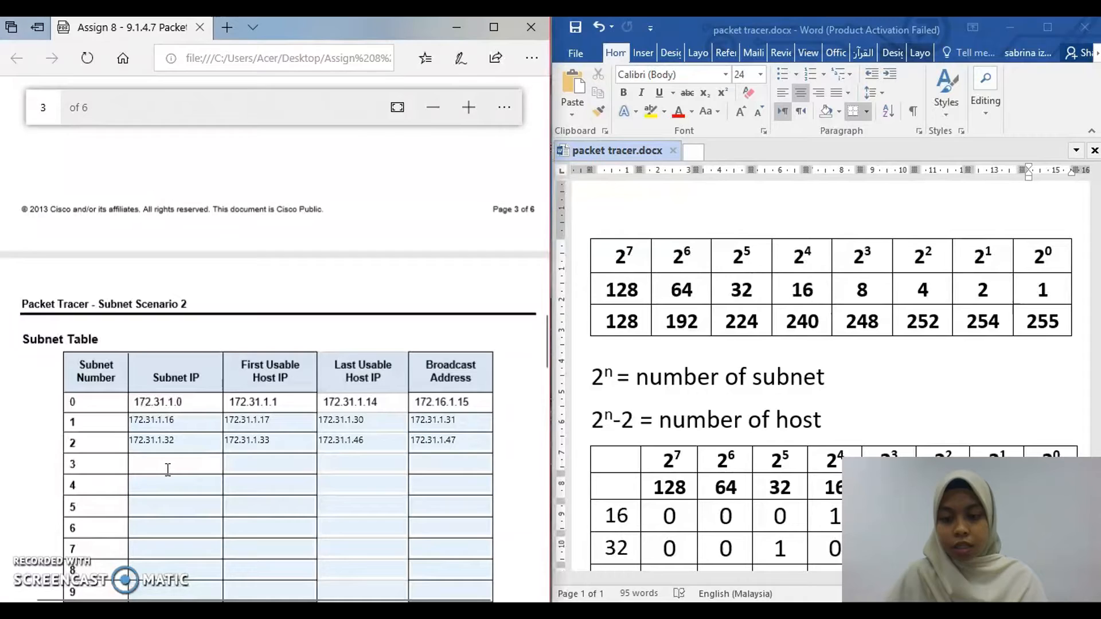
text(172.31.1)
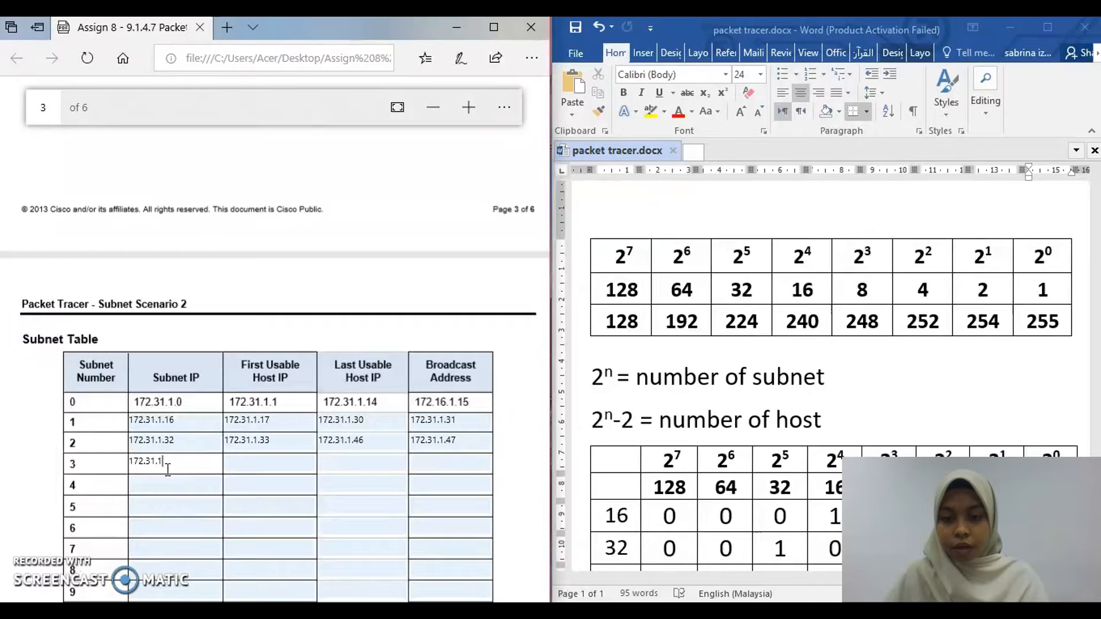
text(48)
click(370, 466)
click(442, 461)
click(422, 468)
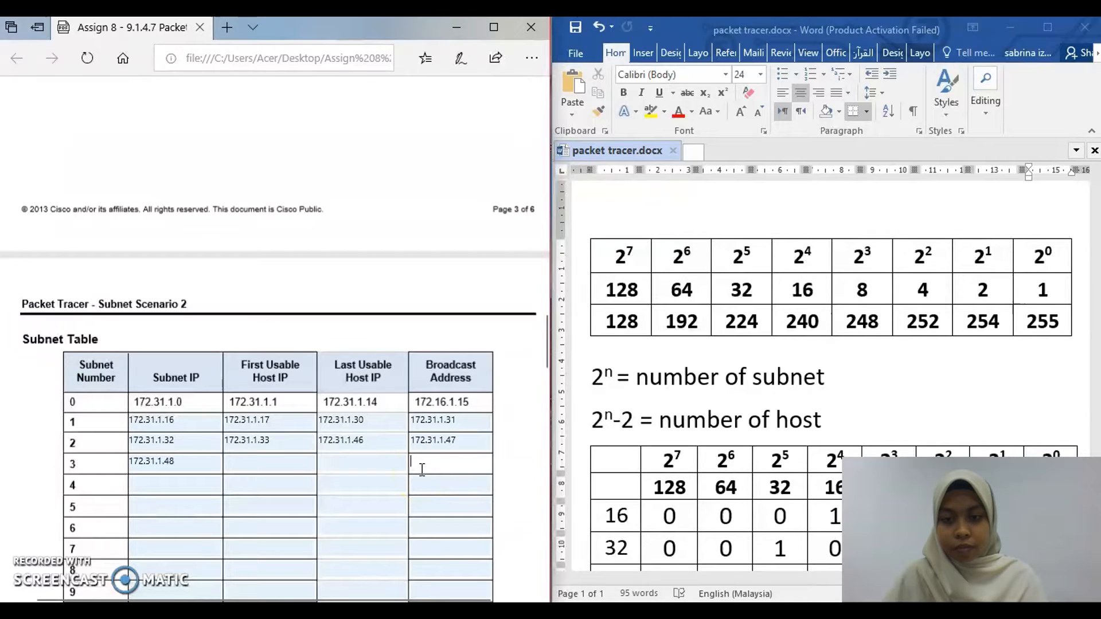
text(172.31.1.63)
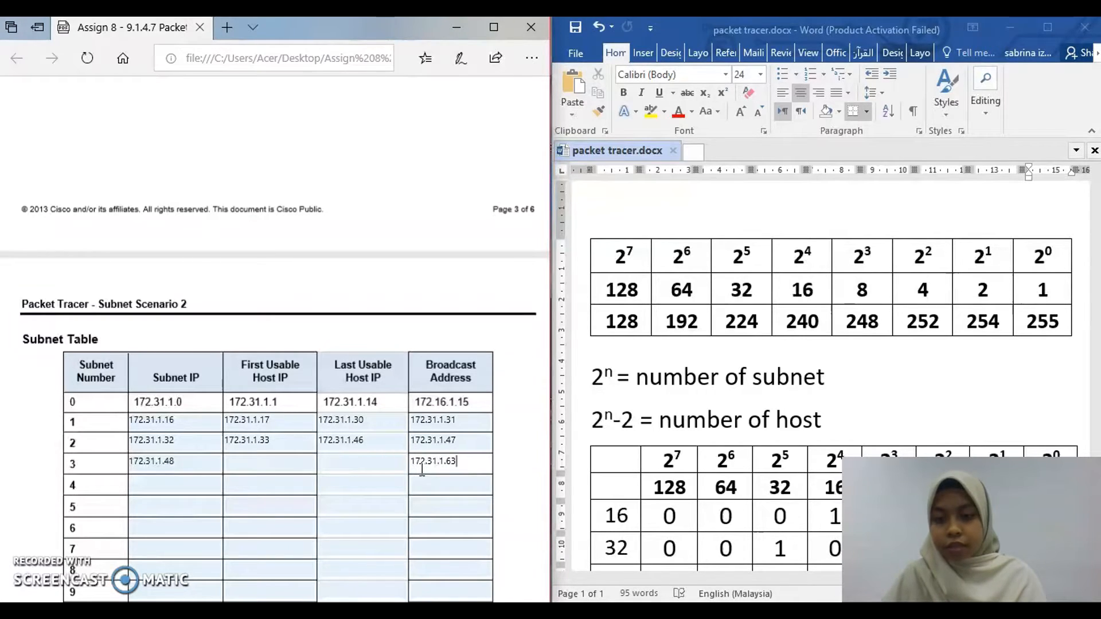
Step: Complete the row for subnet 3 with 172.31.1.49 as first usable host IP and 172.31.1.62 as last usable host IP
click(264, 464)
text(172.31.1.49)
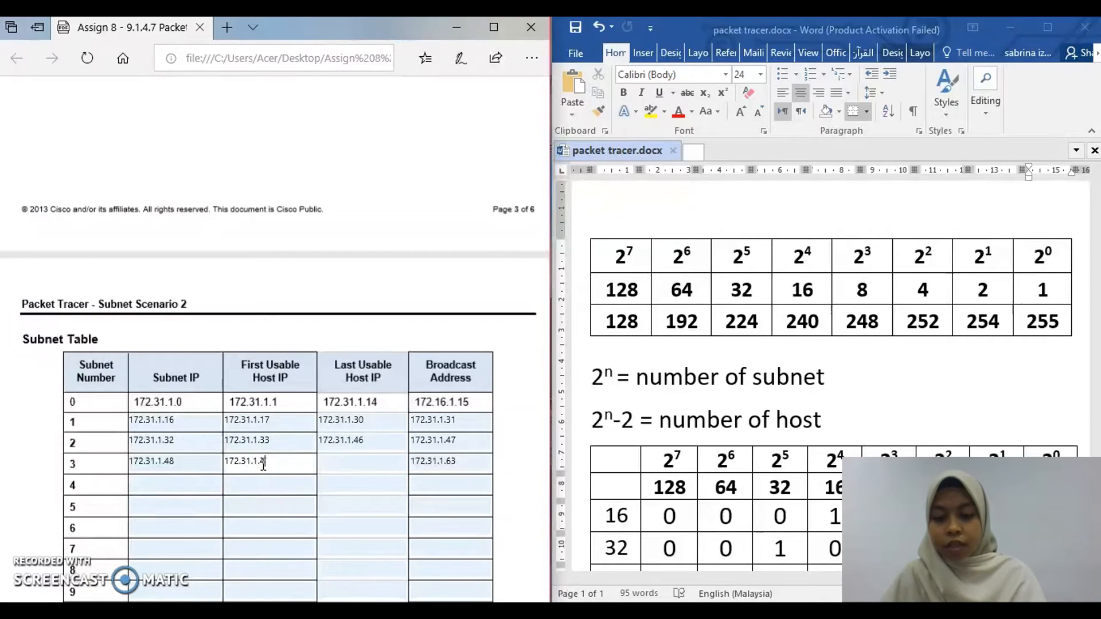
click(343, 466)
text(172.)
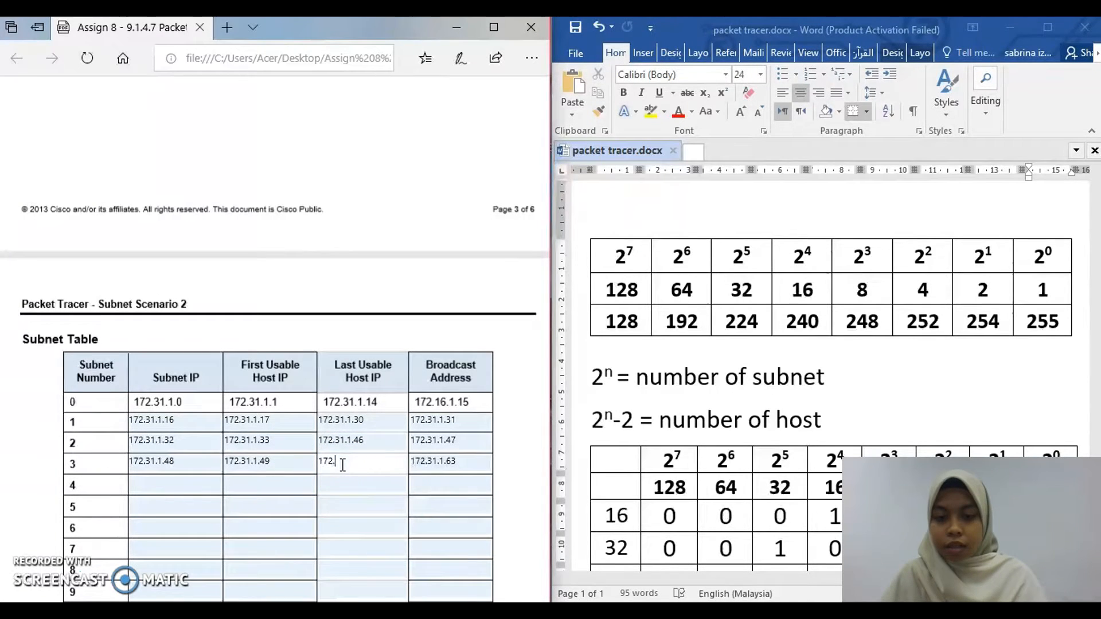
text(31.1.62)
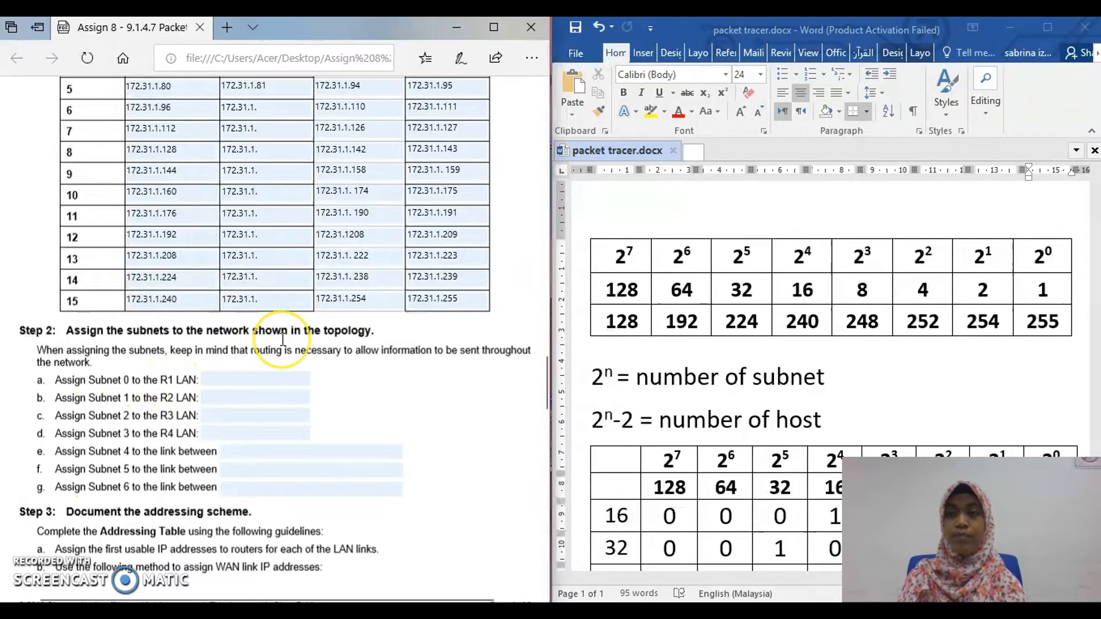
Step: In Step 2, question a, assign Subnet 0 to the R1 LAN by entering 172.31.1.0/28
scroll(283, 339, up, 3)
scroll(283, 338, up, 3)
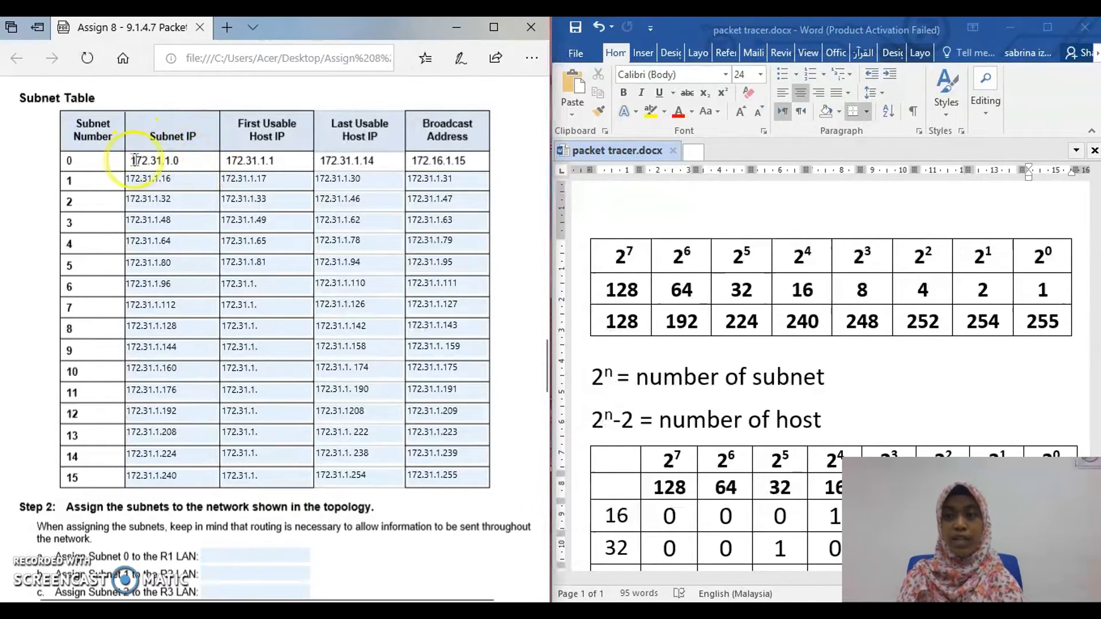
scroll(131, 160, down, 1)
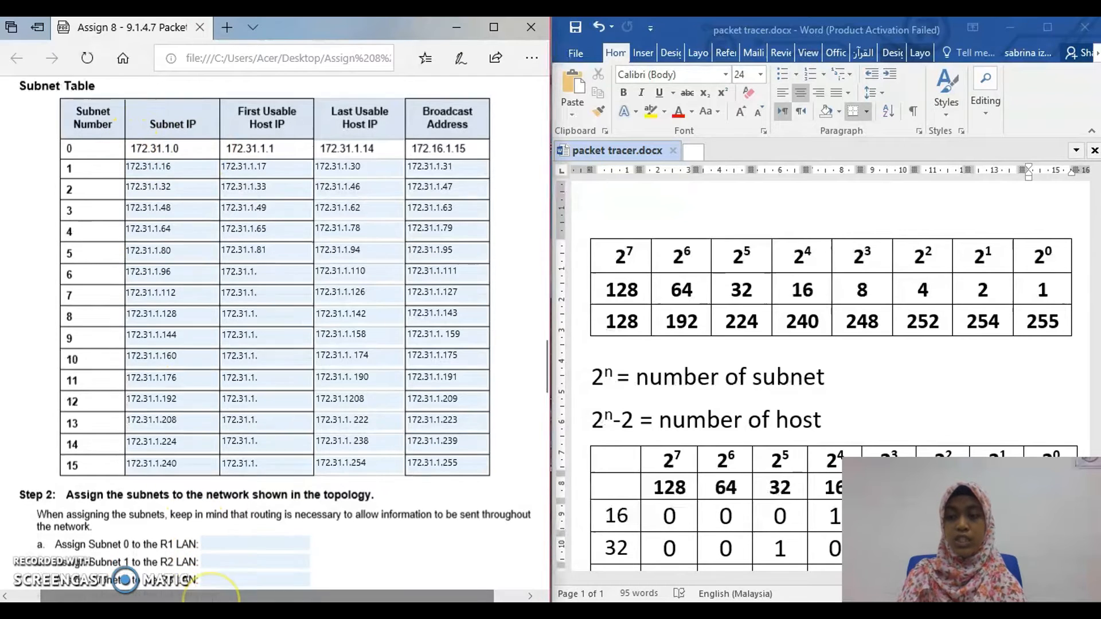
scroll(221, 505, up, 1)
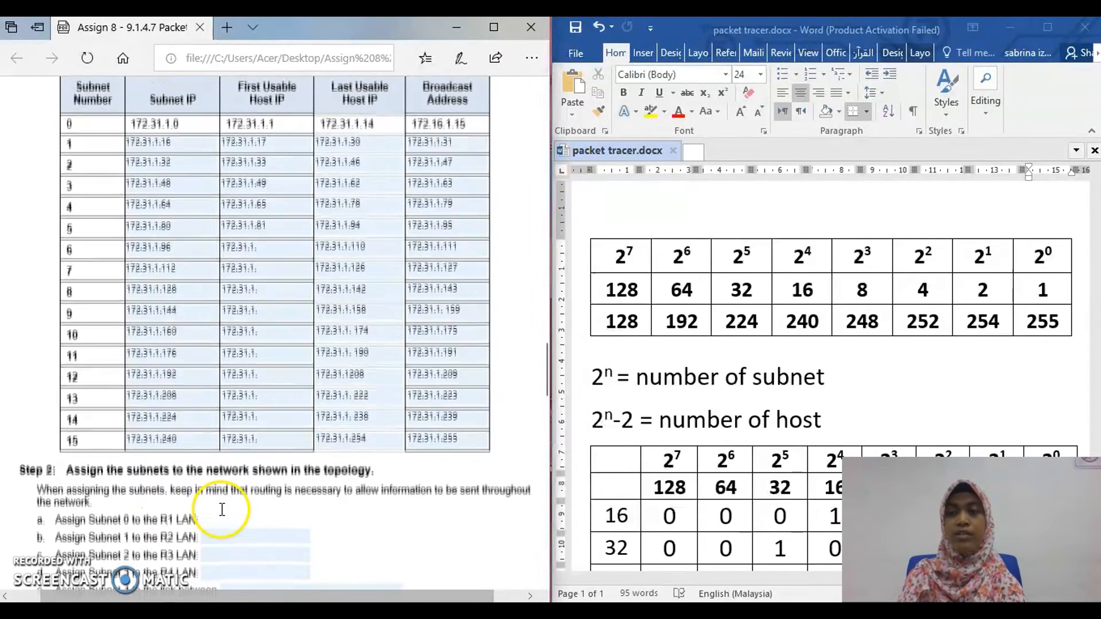
click(222, 523)
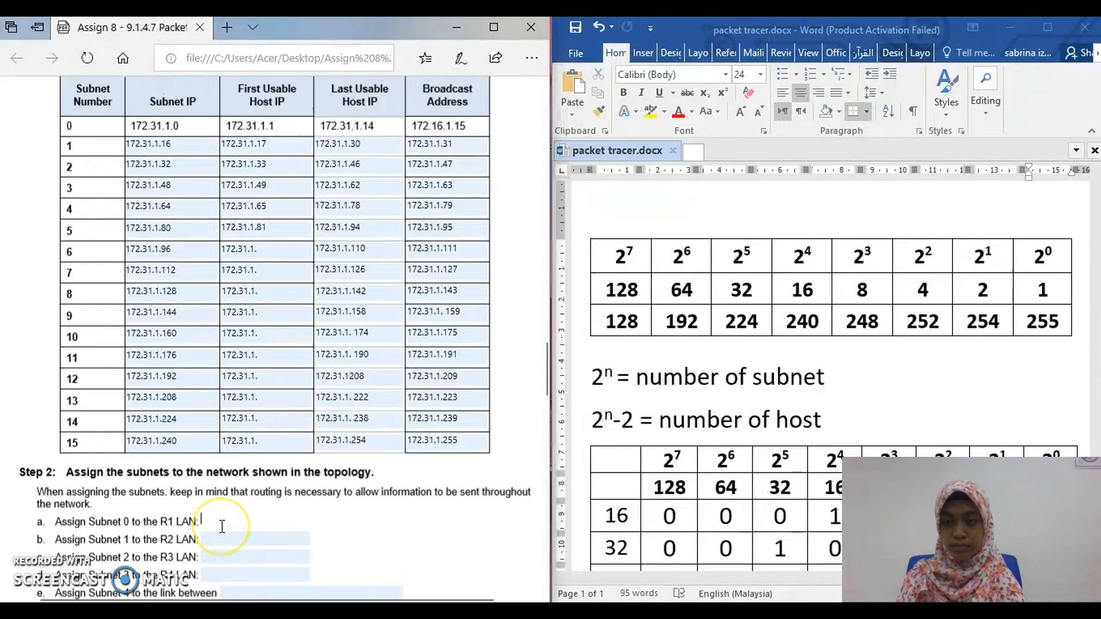
text(172)
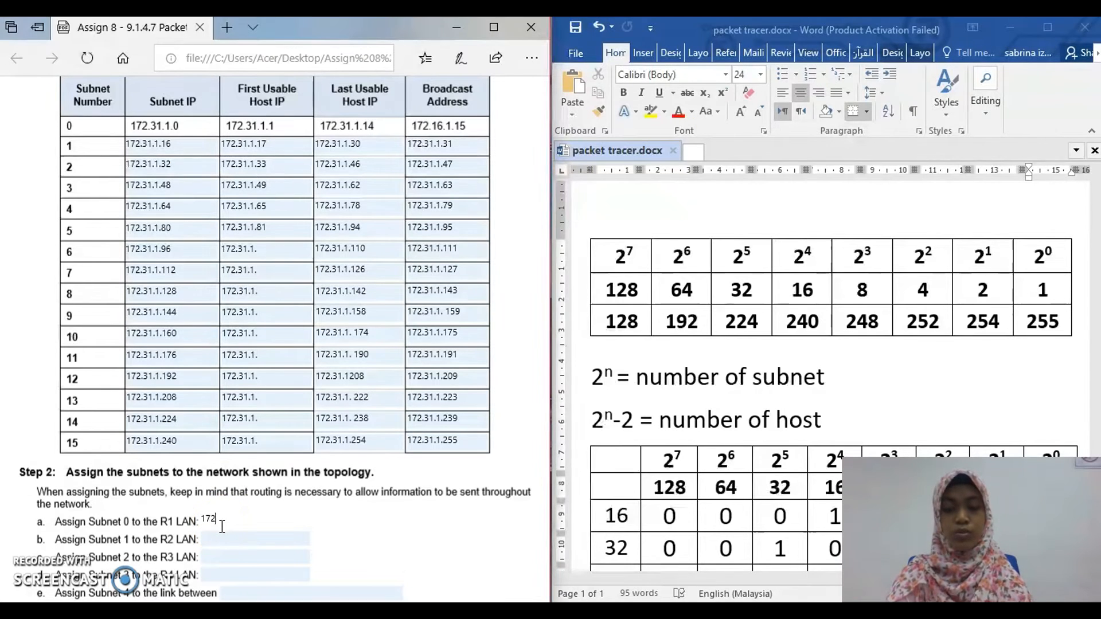
text(.31.1.)
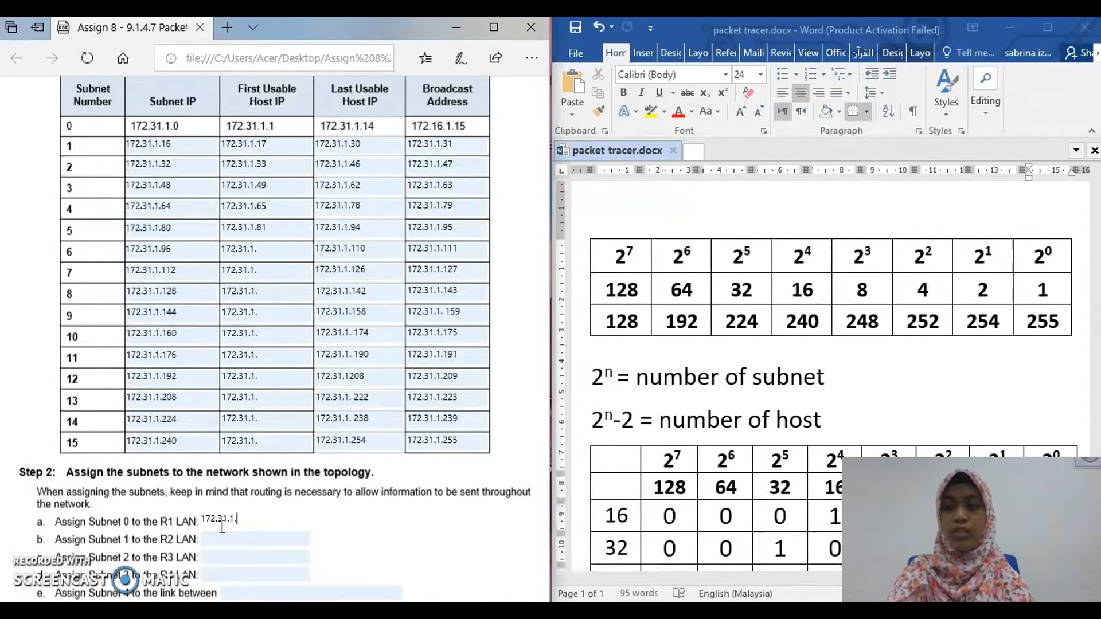
text(0/)
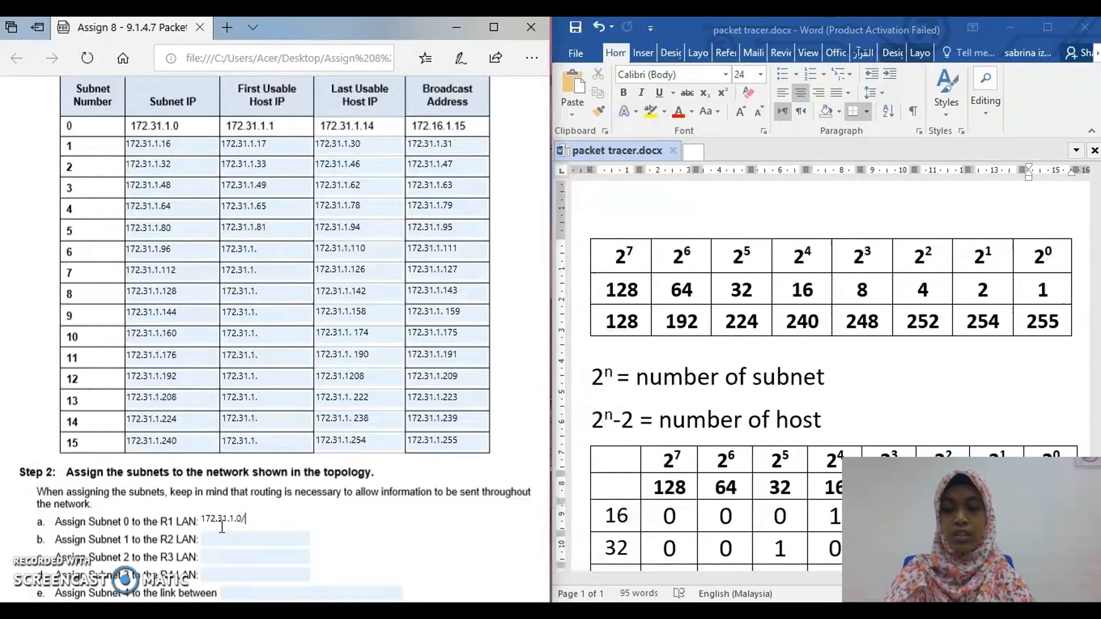
text(28)
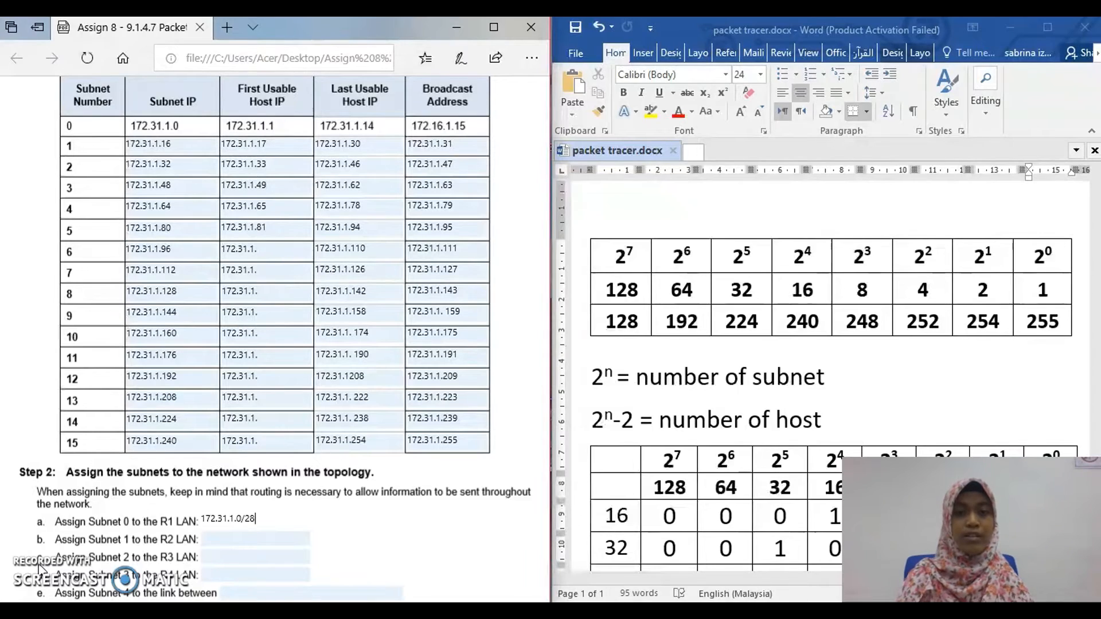
Step: In question b, assign Subnet 1 to the R2 LAN by entering 172.31.1.16/28
click(439, 376)
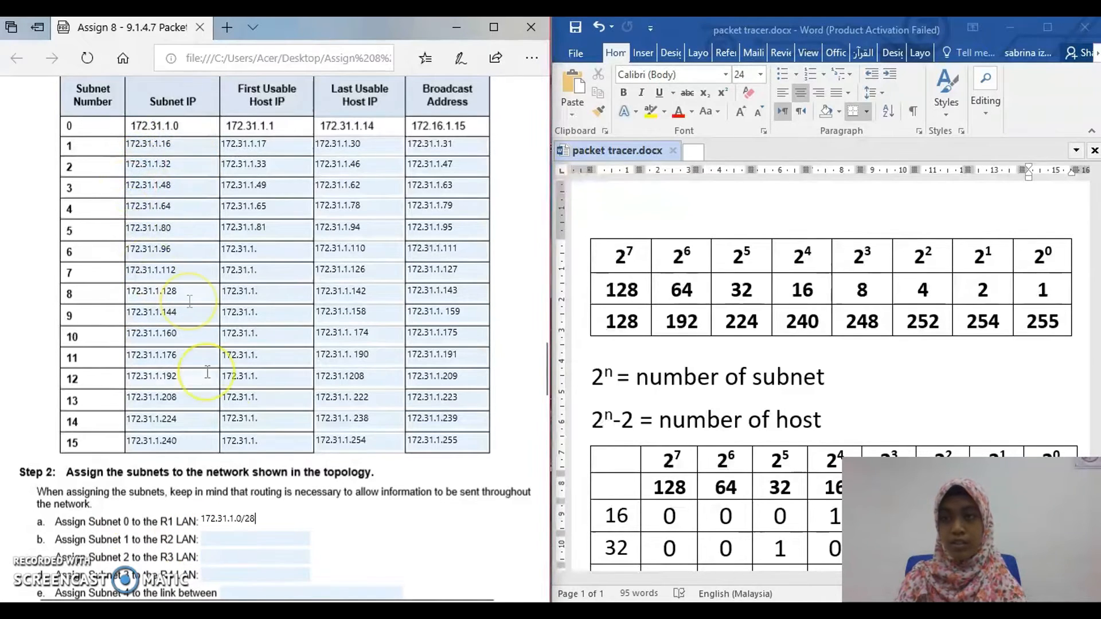
click(212, 539)
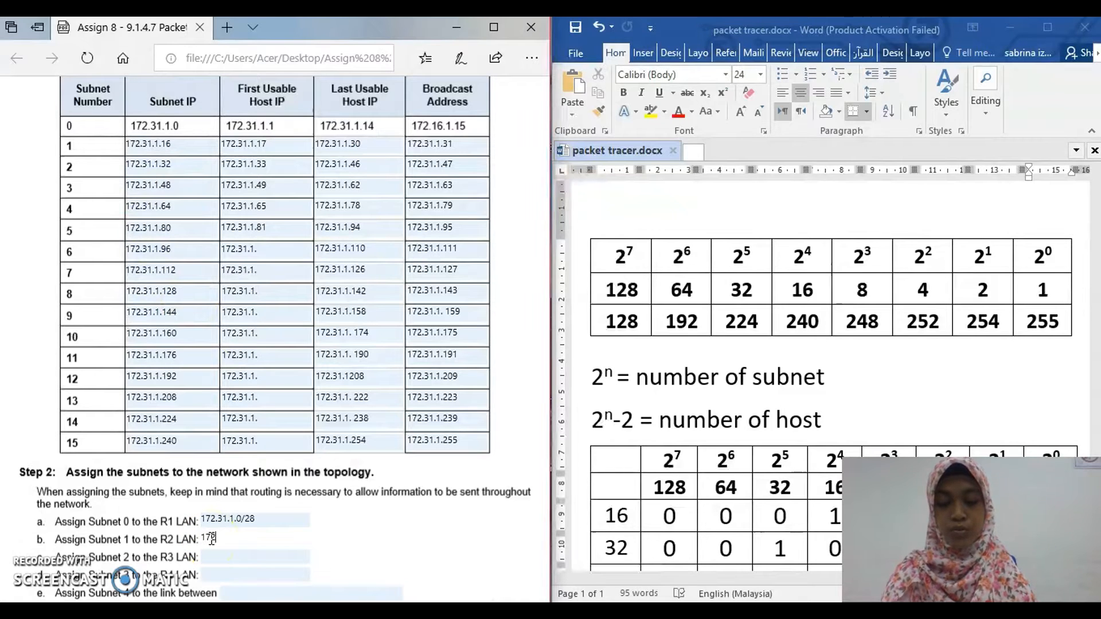
text(1.1.16/28)
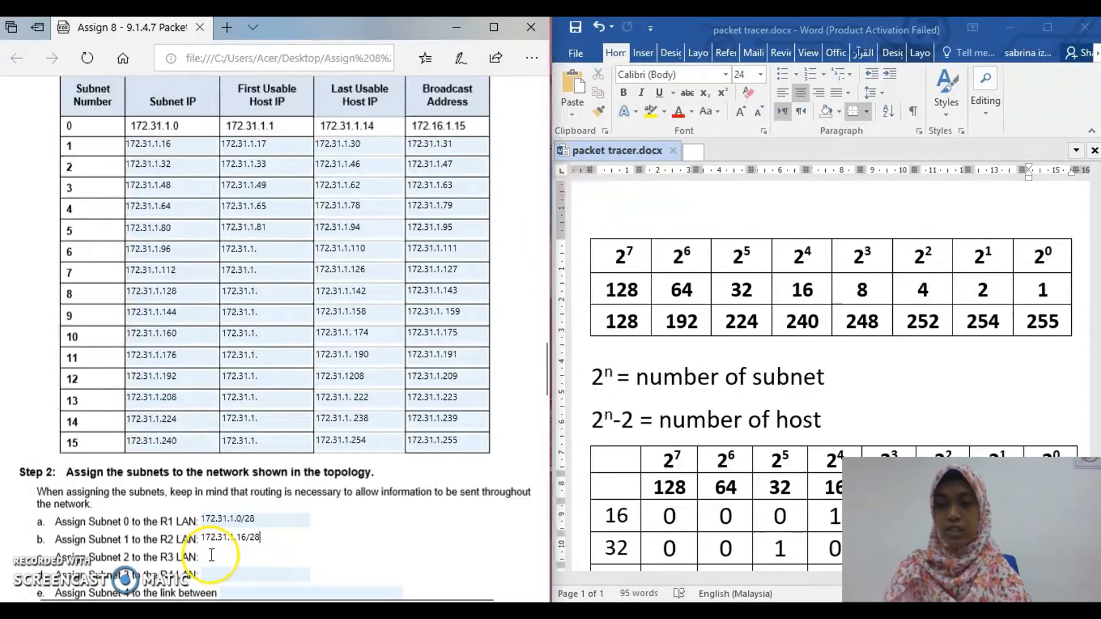
Step: In questions c and d, assign Subnet 2 to the R3 LAN as 172.31.1.48/28 and Subnet 3 to the R4 LAN as 172.31.1.64/28
click(212, 555)
scroll(211, 555, down, 4)
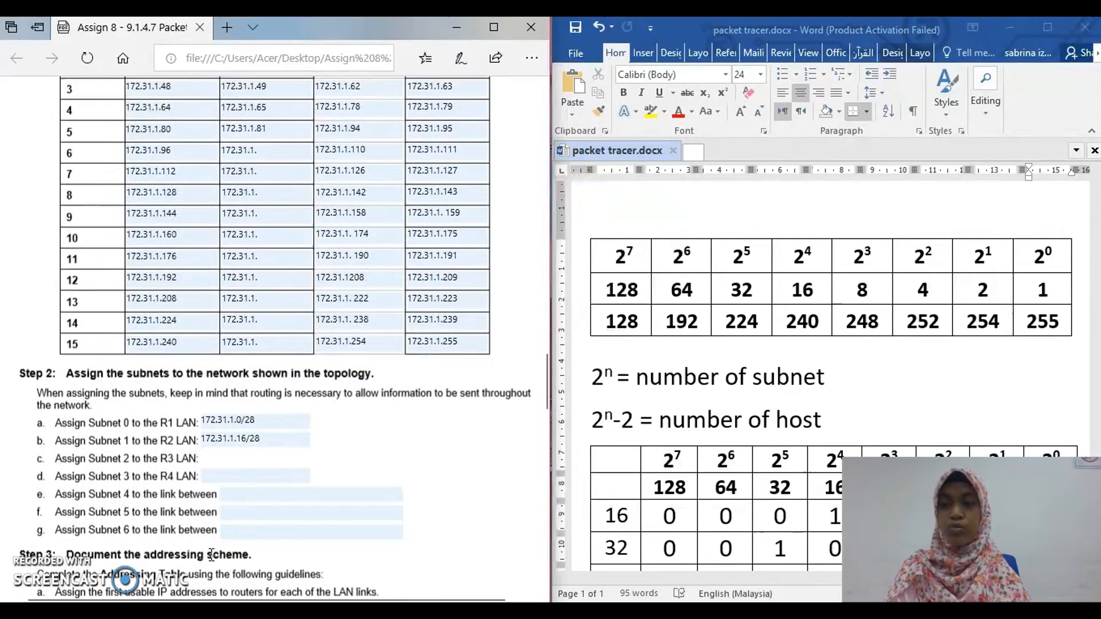
scroll(212, 555, down, 2)
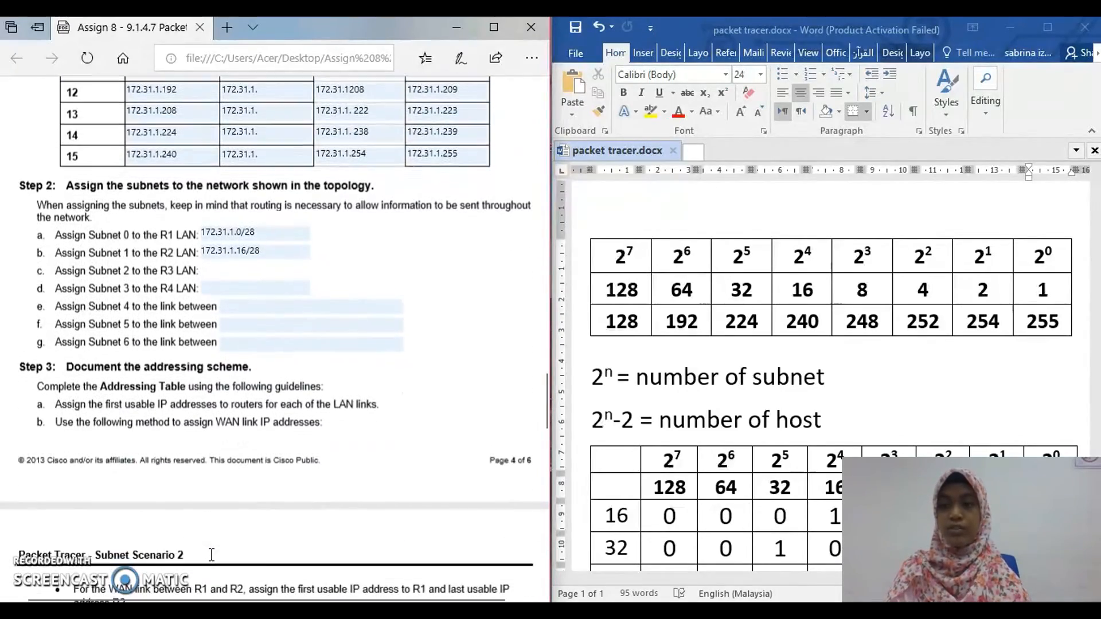
scroll(212, 555, up, 2)
scroll(210, 555, up, 2)
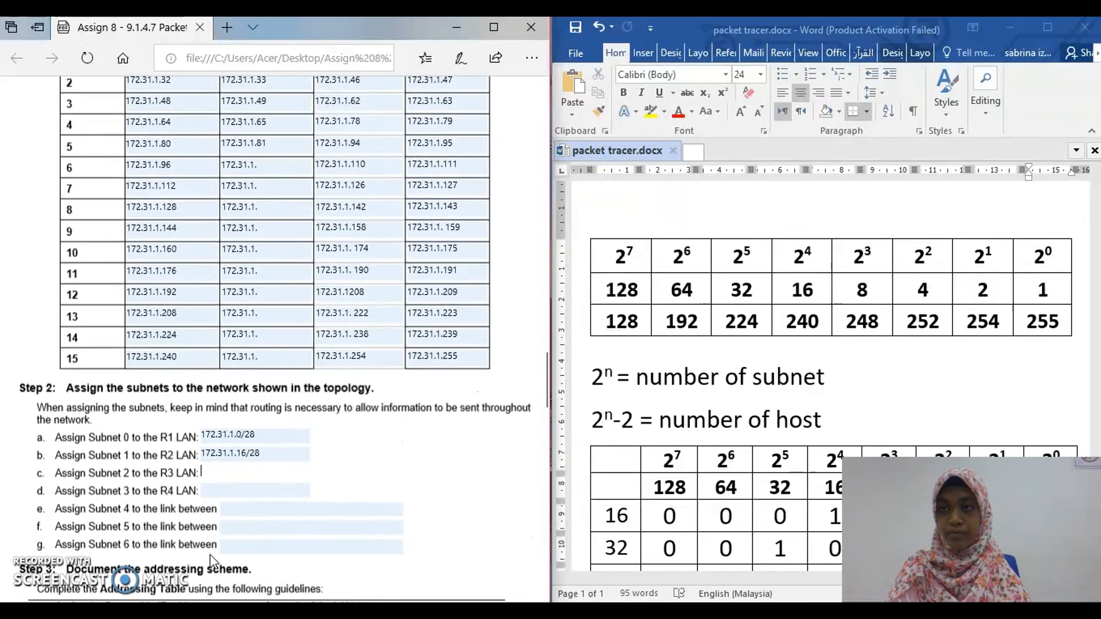
click(204, 437)
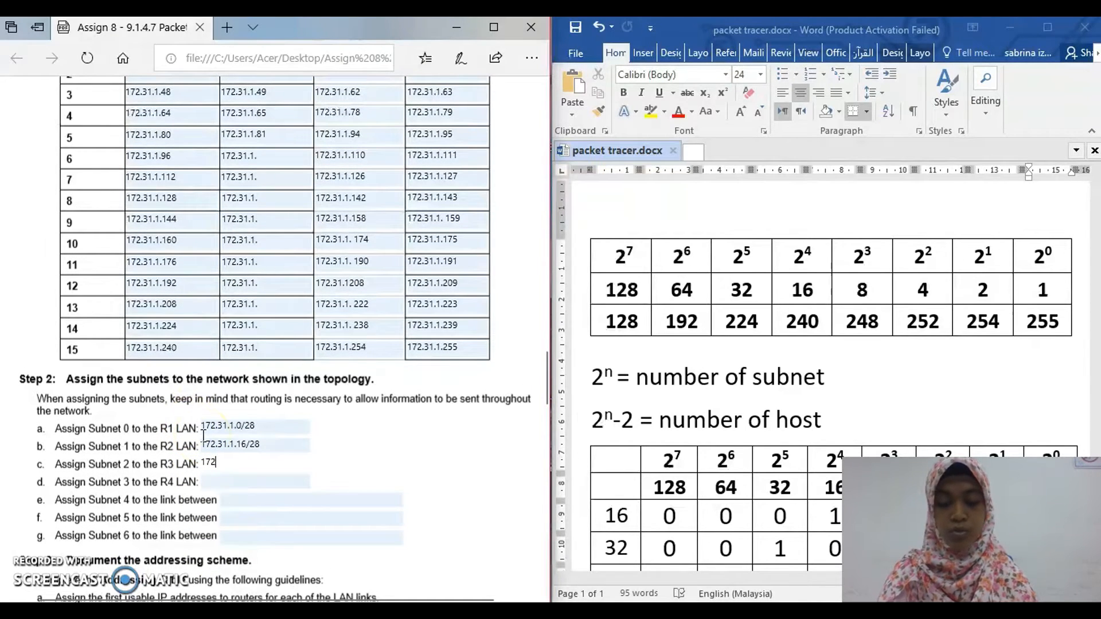
text(172.31.1.64/28)
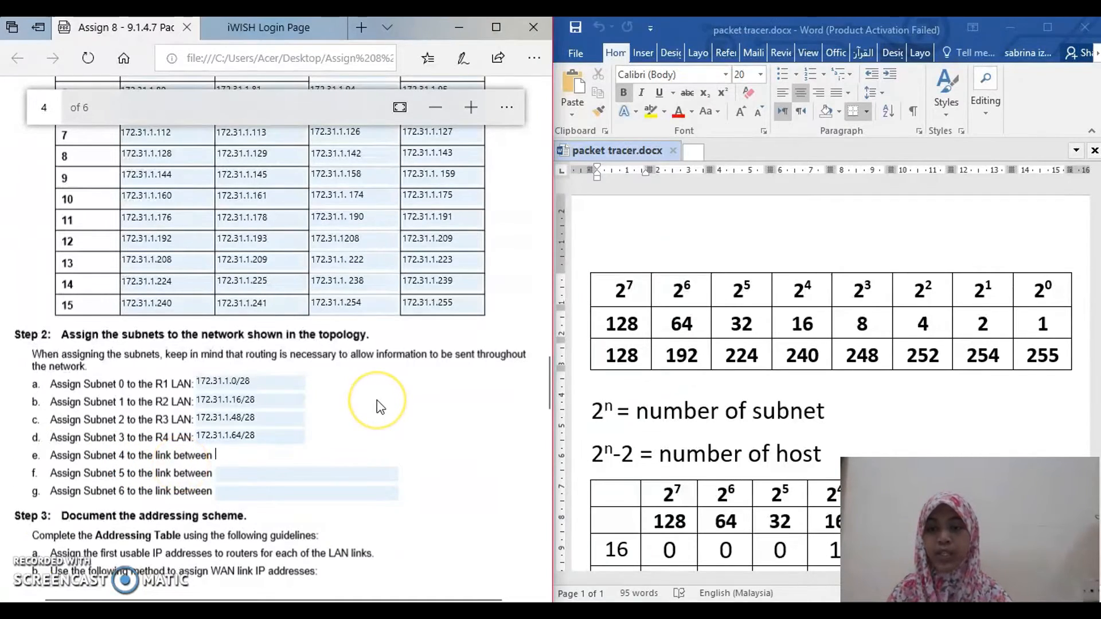
Step: In question e, assign Subnet 4 to its link by entering 172.31.1.80/28, consulting the Subnet Table
scroll(375, 405, up, 3)
scroll(378, 400, up, 2)
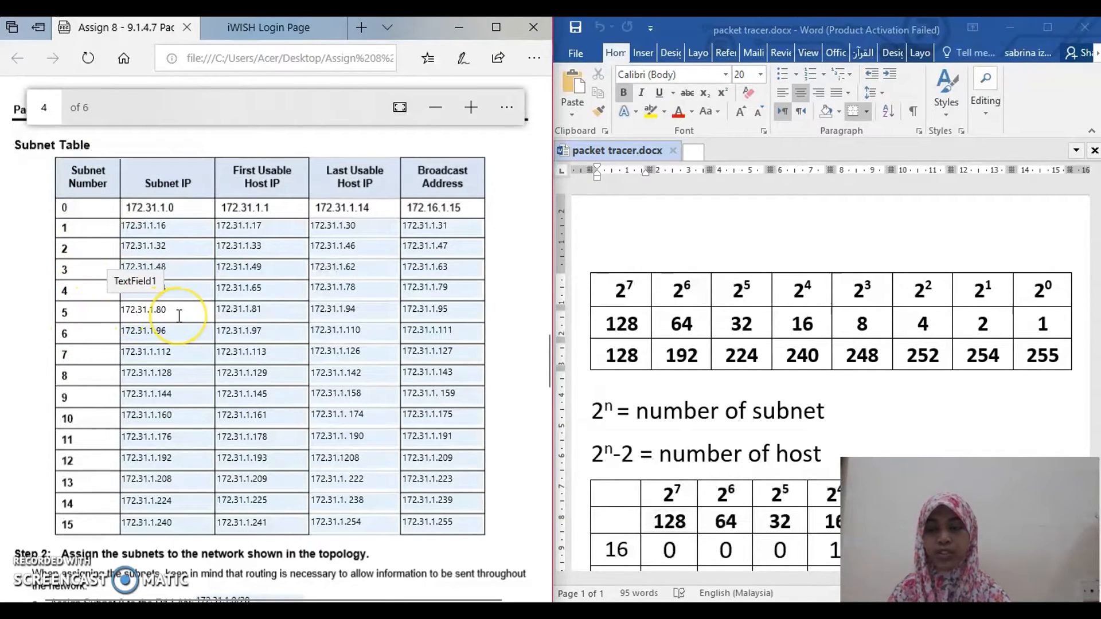
scroll(179, 316, down, 5)
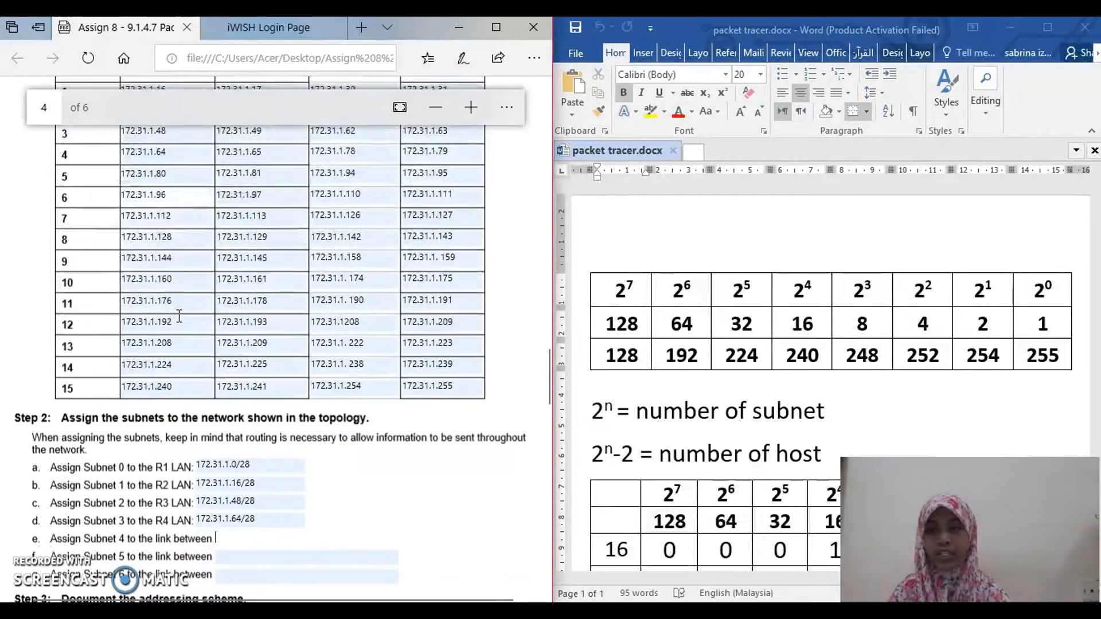
click(283, 399)
text(172)
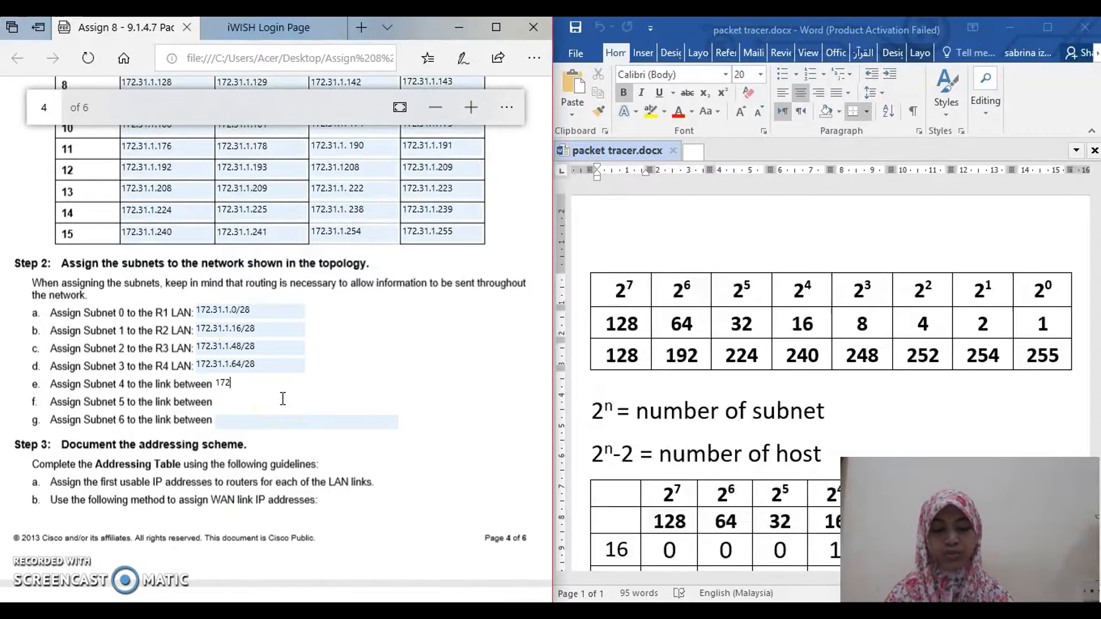
text(.31.1.80)
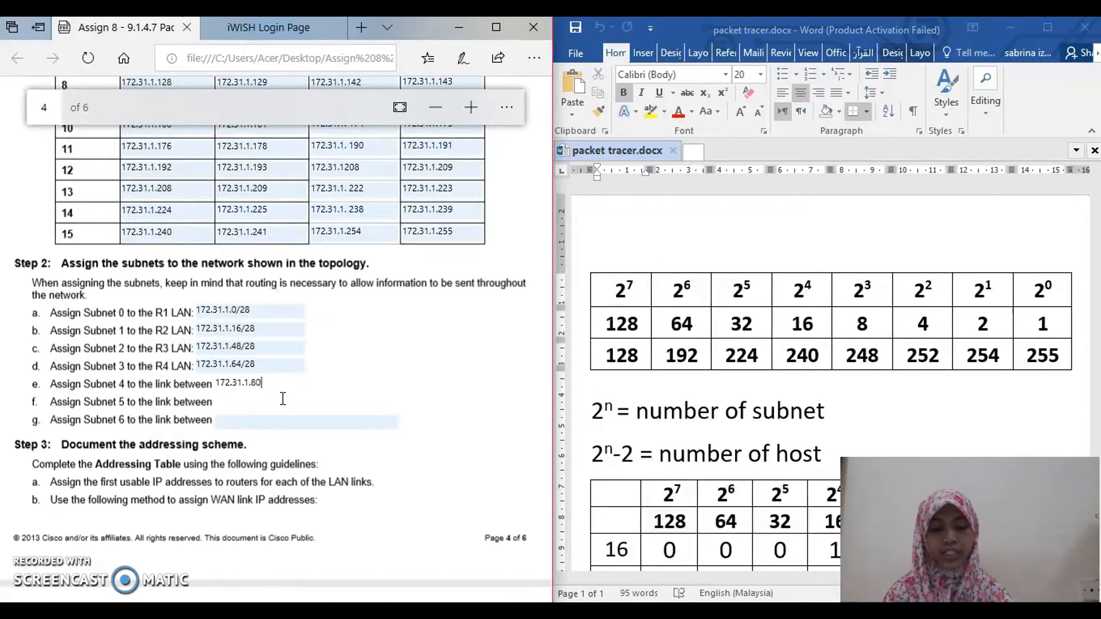
text(/28)
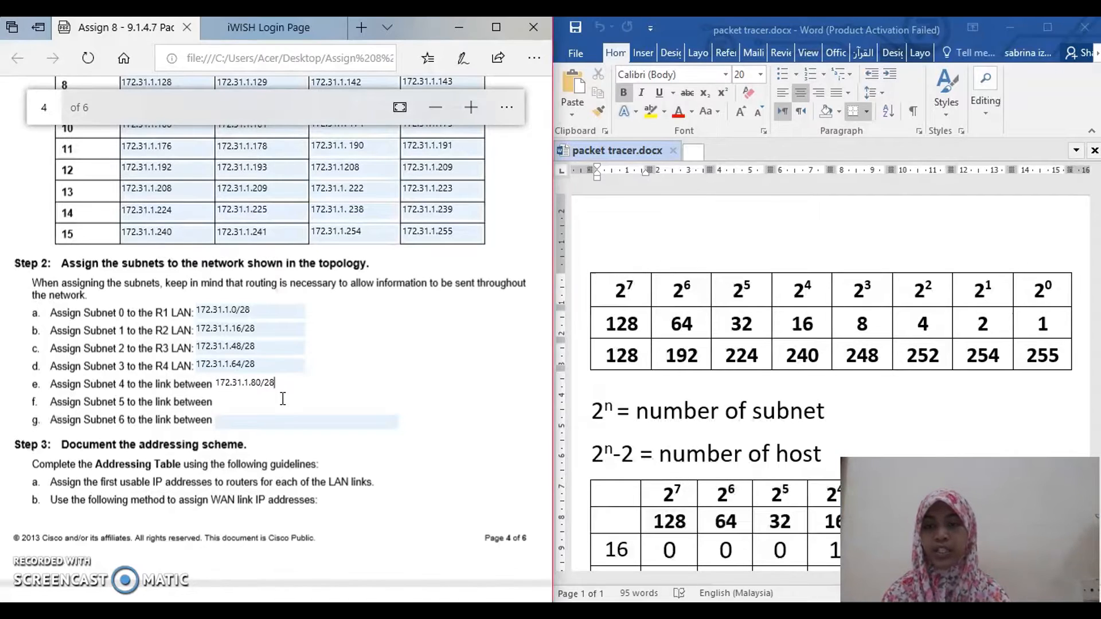
Step: In question f, assign Subnet 5 to its link by entering 172.31.1.96/28, consulting the Subnet Table
click(41, 407)
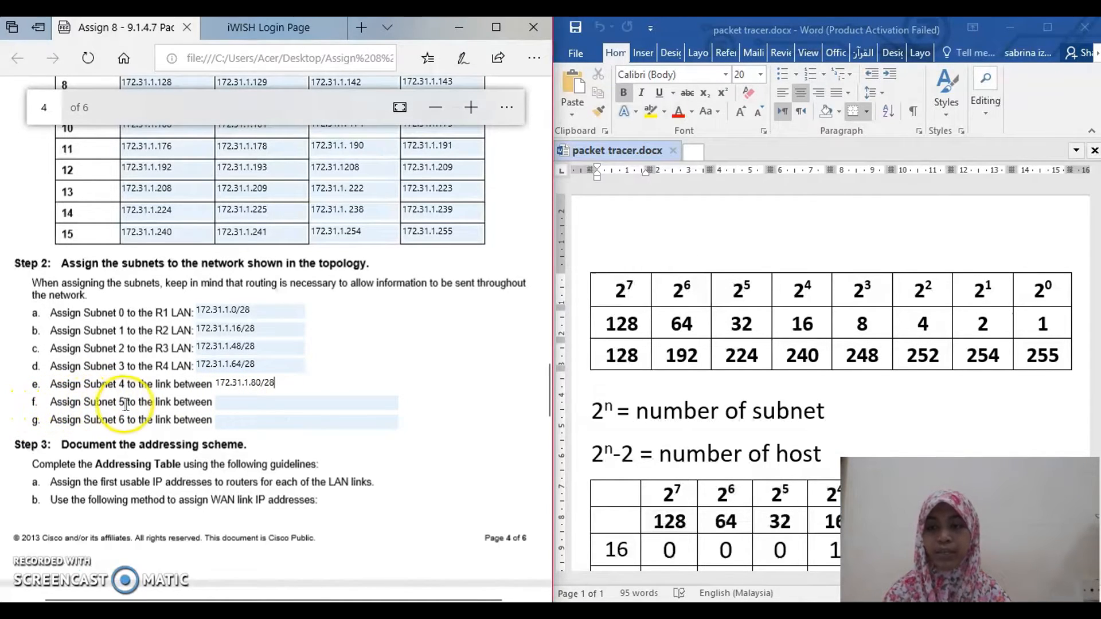
click(235, 403)
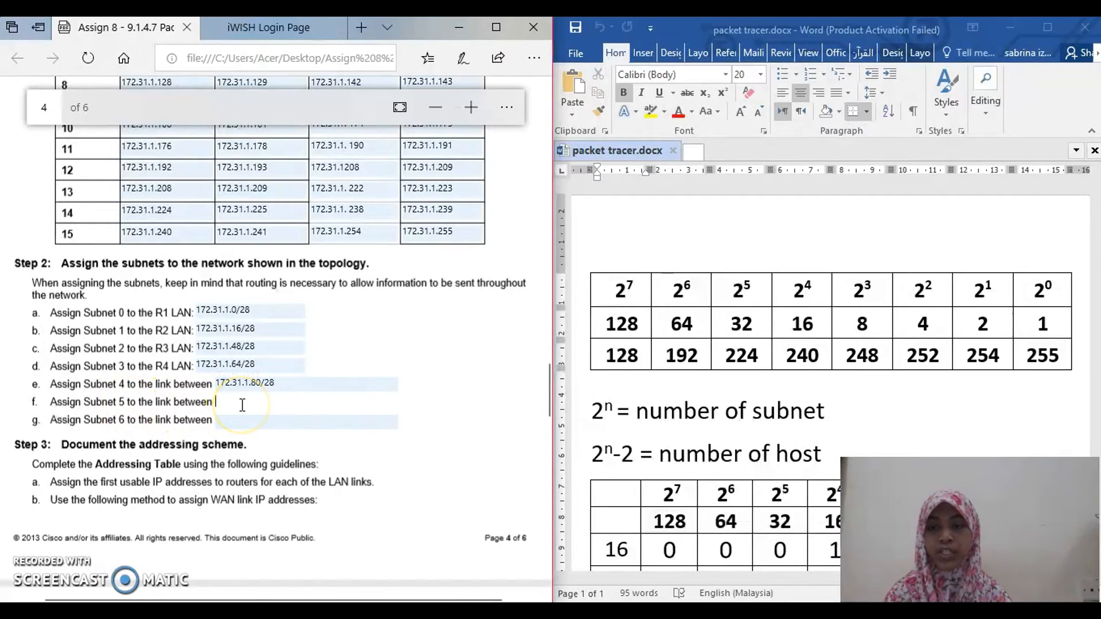
scroll(242, 405, up, 3)
scroll(242, 404, up, 2)
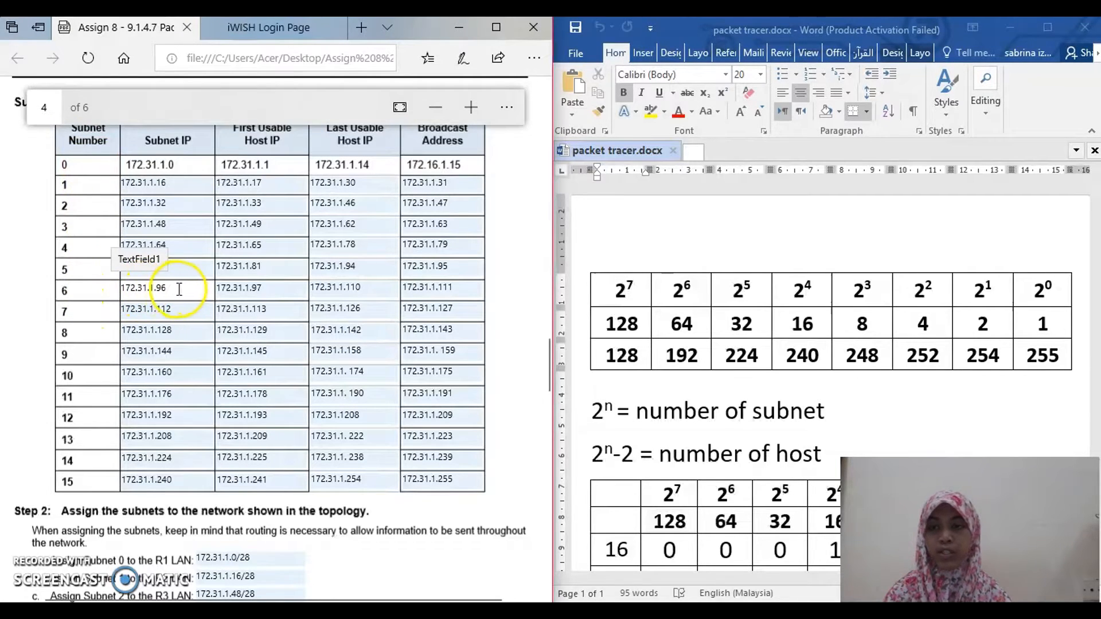
scroll(187, 289, down, 4)
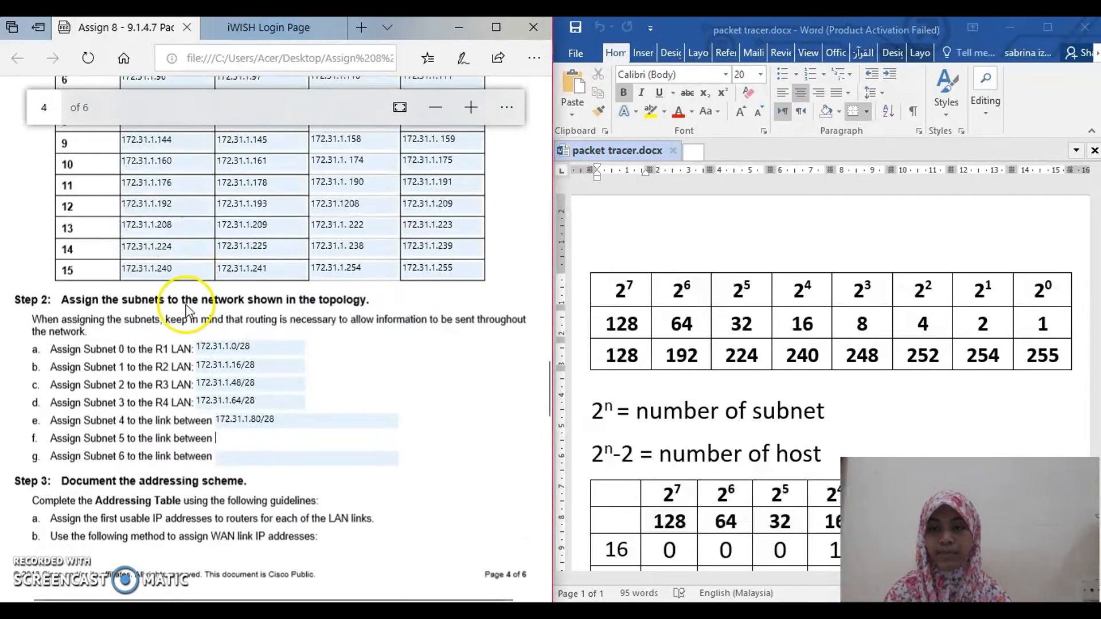
text(172)
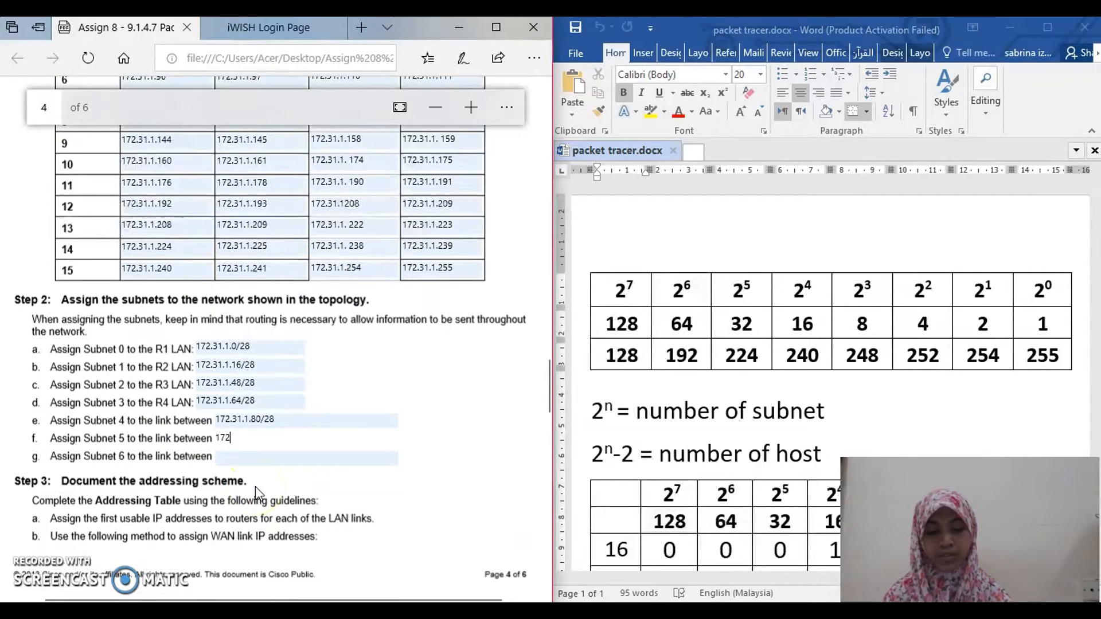
text(.31.1.)
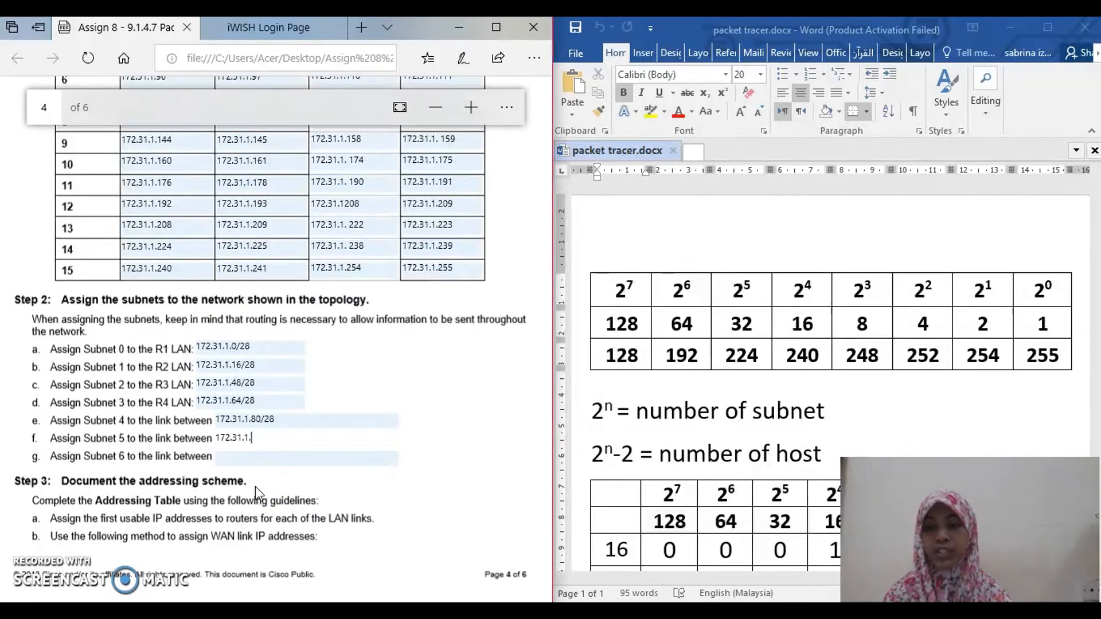
text(96/)
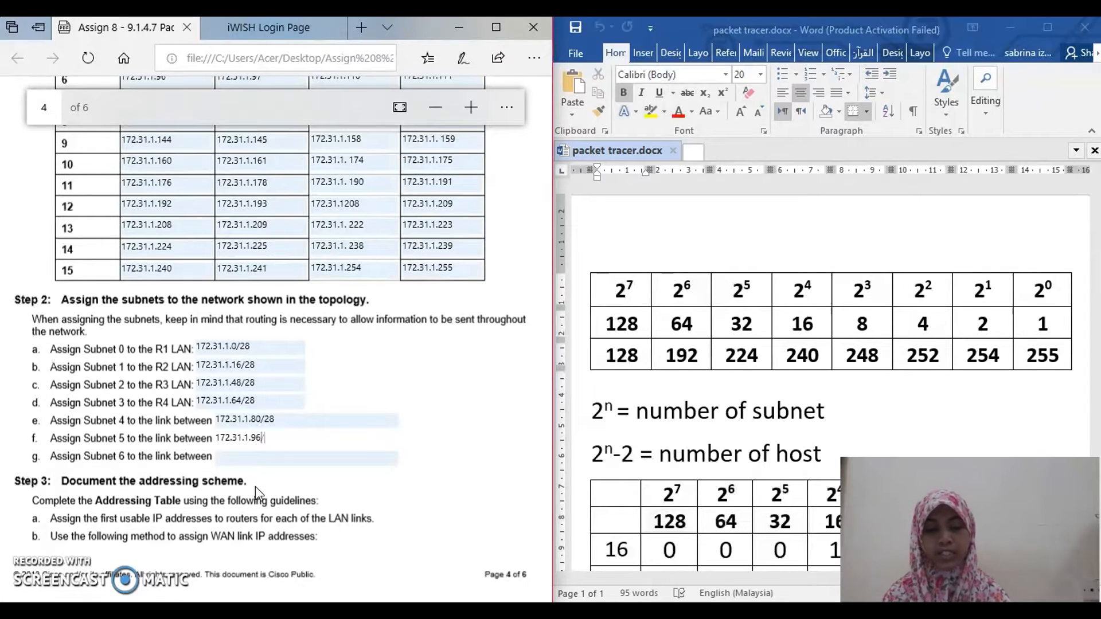
text(28)
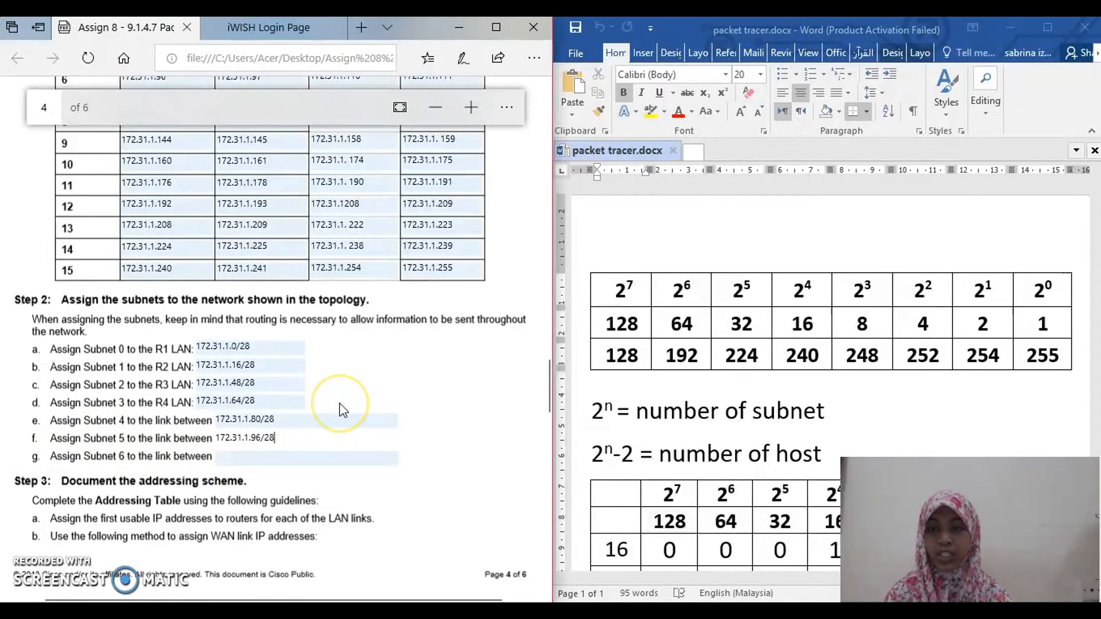
Step: In question g, assign Subnet 6 to its link by entering 172.31.1.112, consulting the Subnet Table
scroll(339, 404, up, 3)
scroll(341, 404, up, 2)
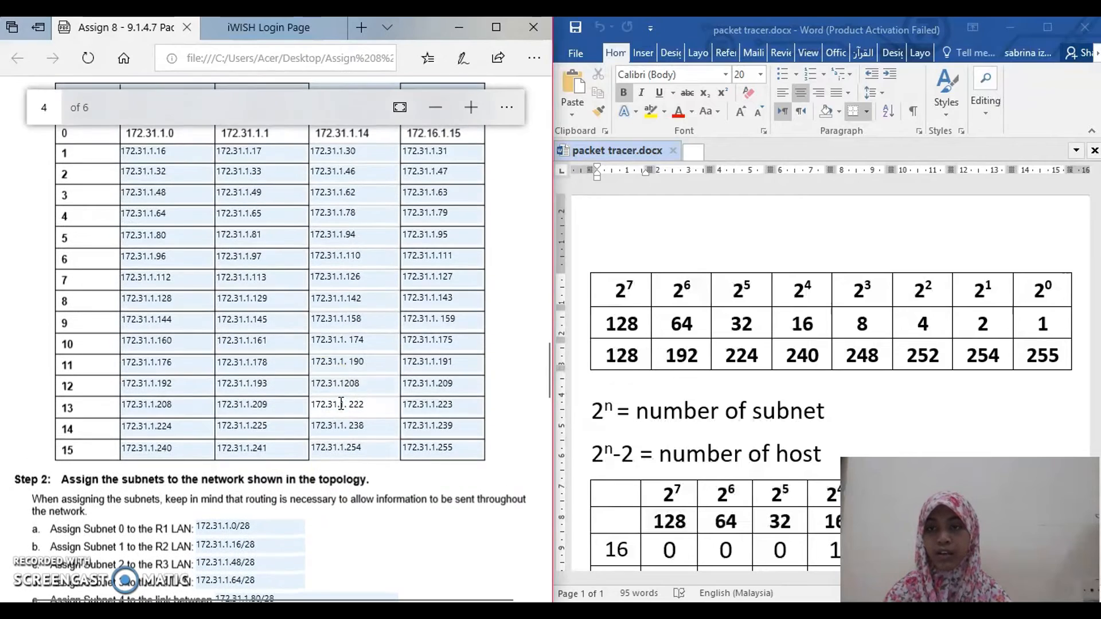
scroll(160, 192, up, 2)
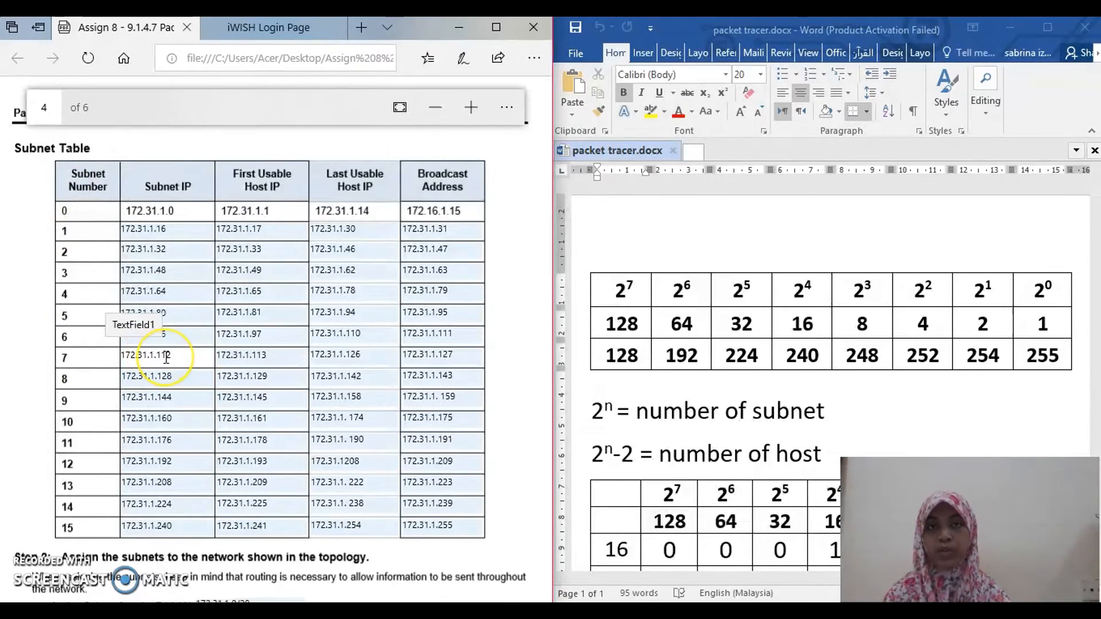
scroll(166, 357, down, 5)
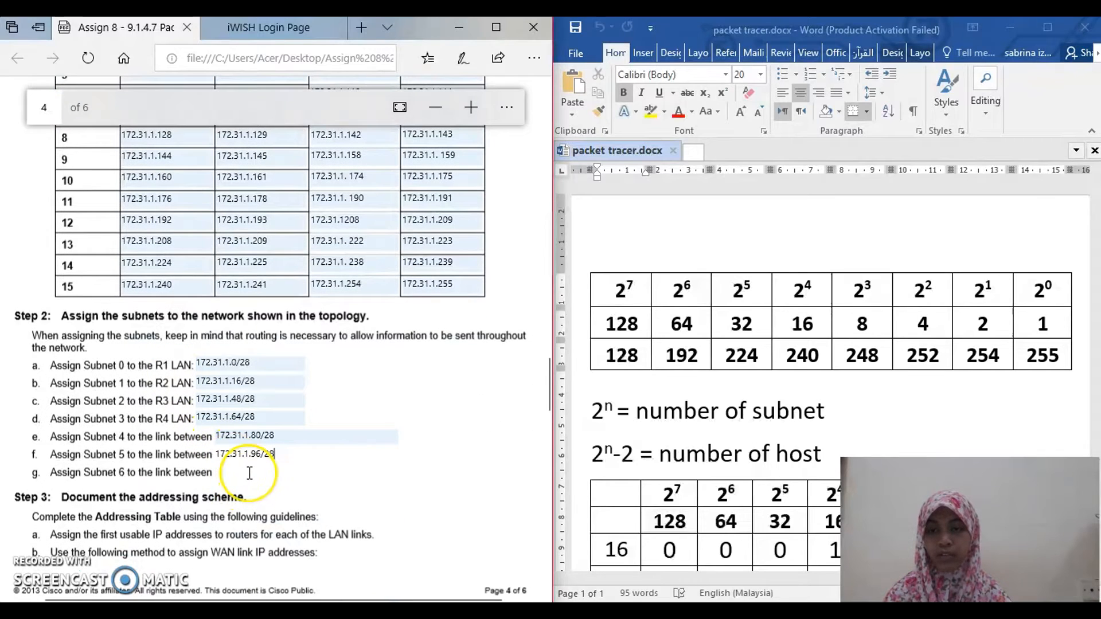
click(249, 473)
text(172.31.1.112)
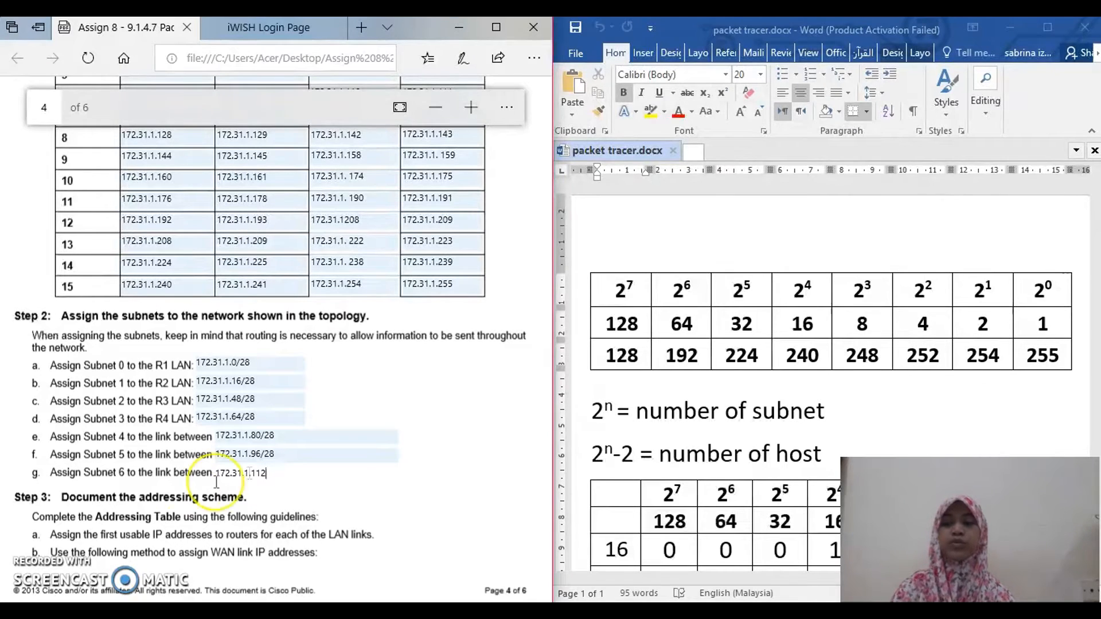
Step: Review the Step 3 guidelines for assigning LAN, WAN, switch and host addresses, and compare them with the Subnet Table
click(58, 564)
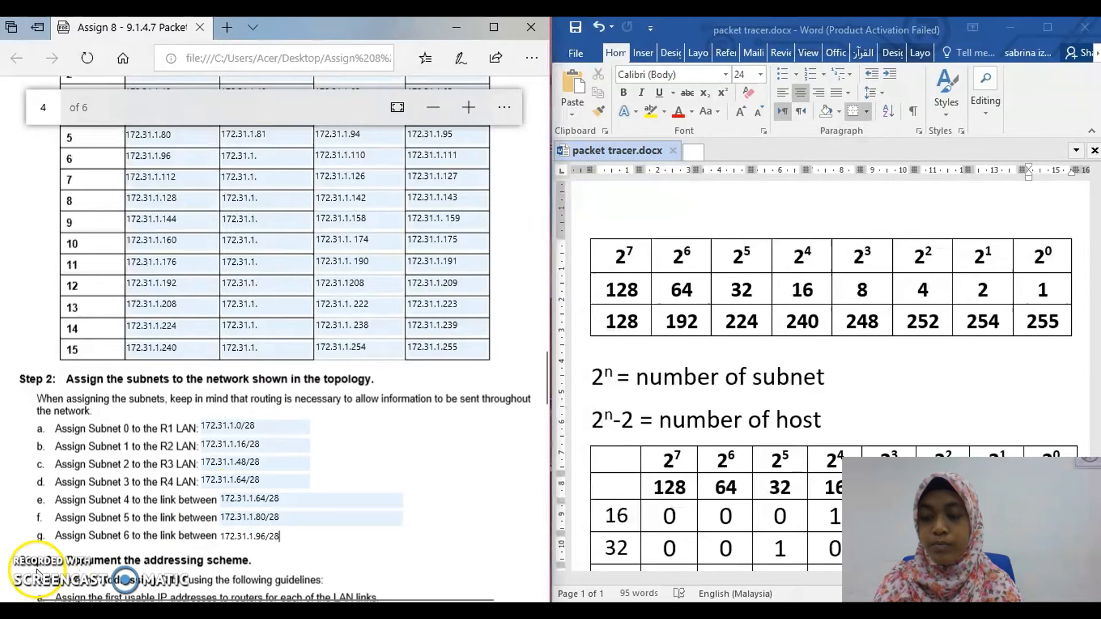
scroll(37, 569, down, 6)
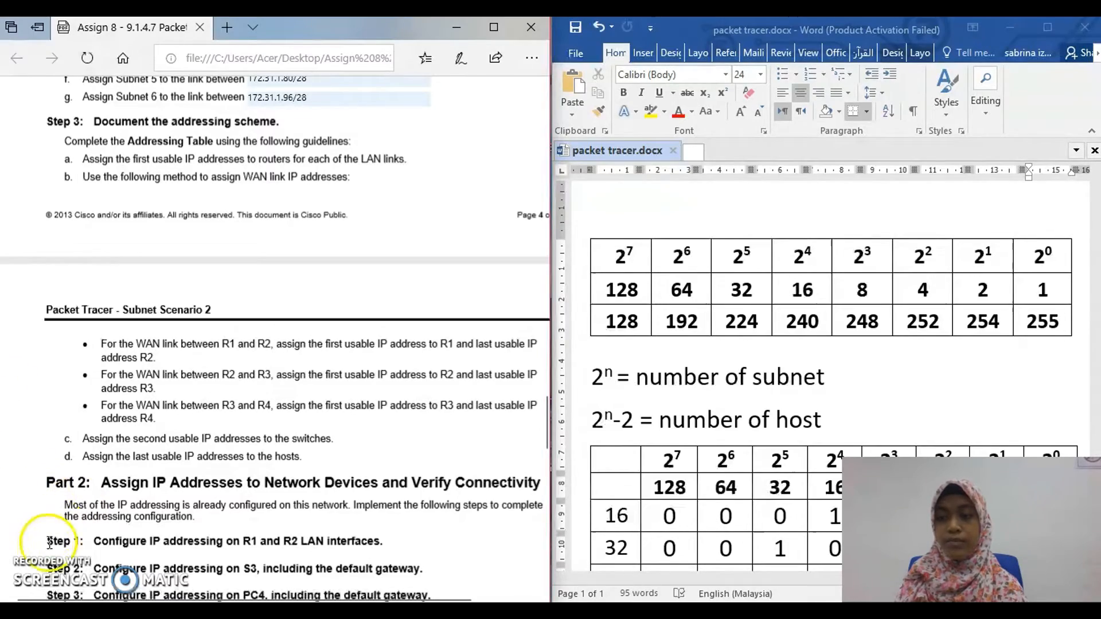
scroll(186, 424, up, 12)
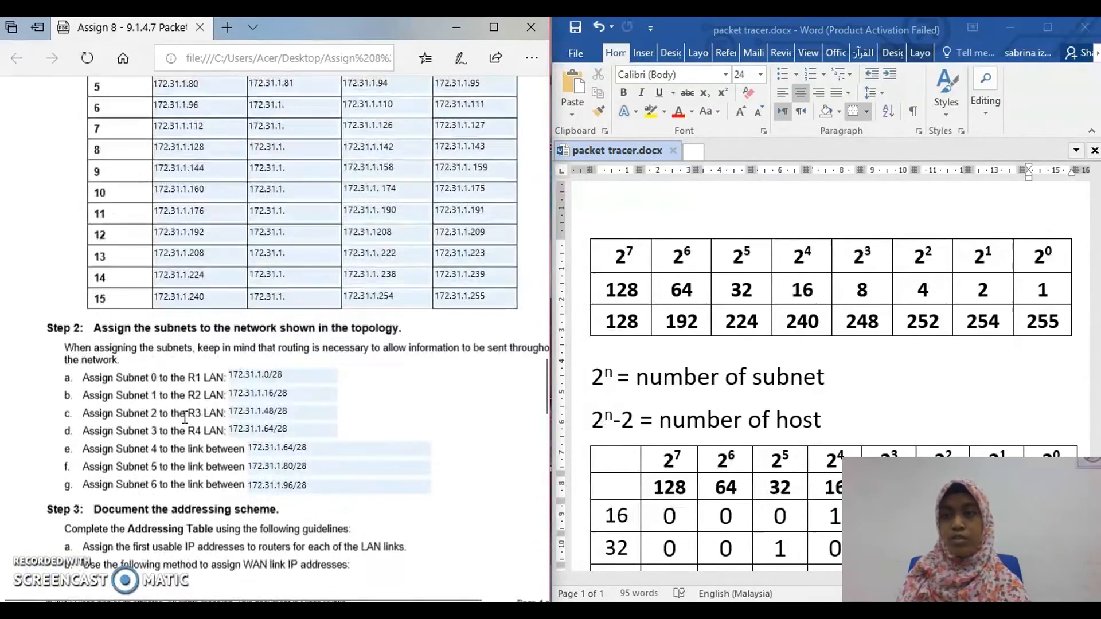
scroll(184, 417, up, 2)
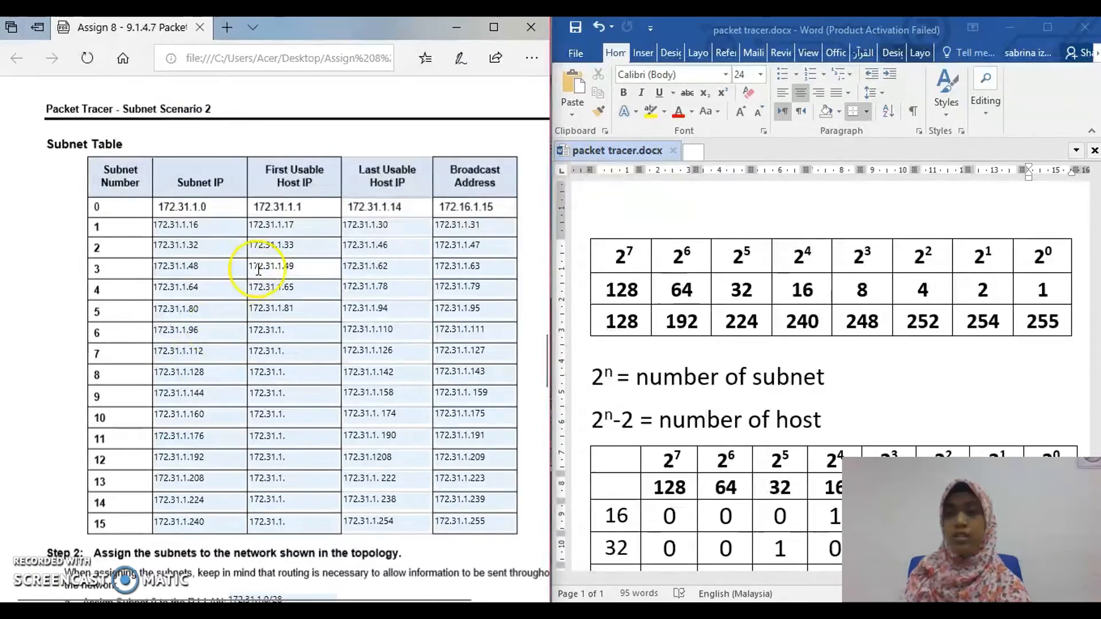
scroll(259, 269, down, 1)
scroll(259, 270, down, 15)
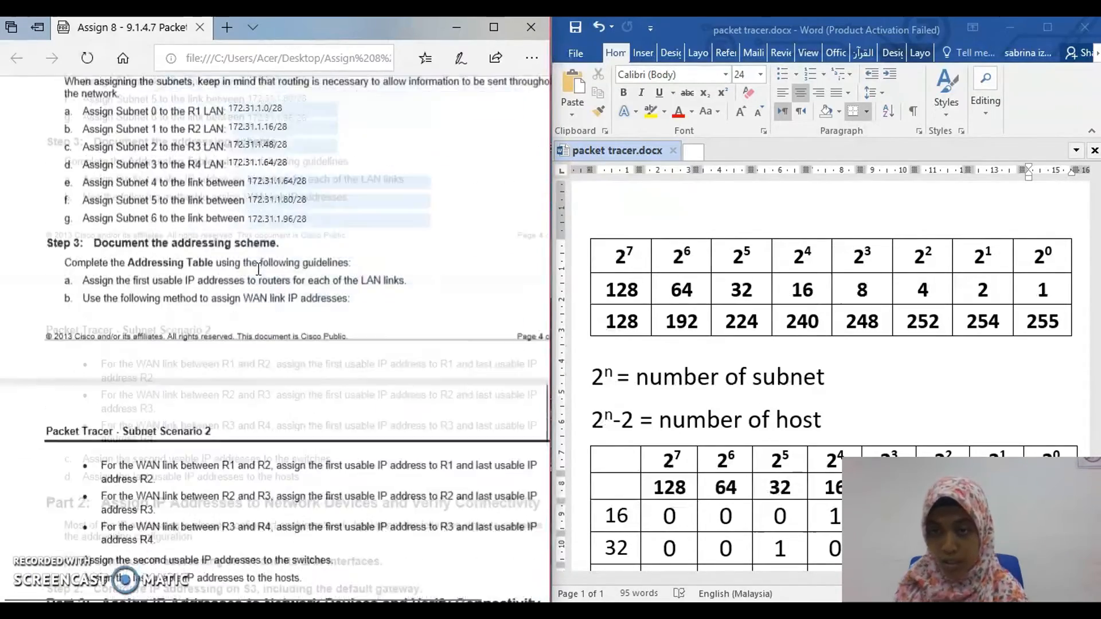
scroll(257, 270, up, 3)
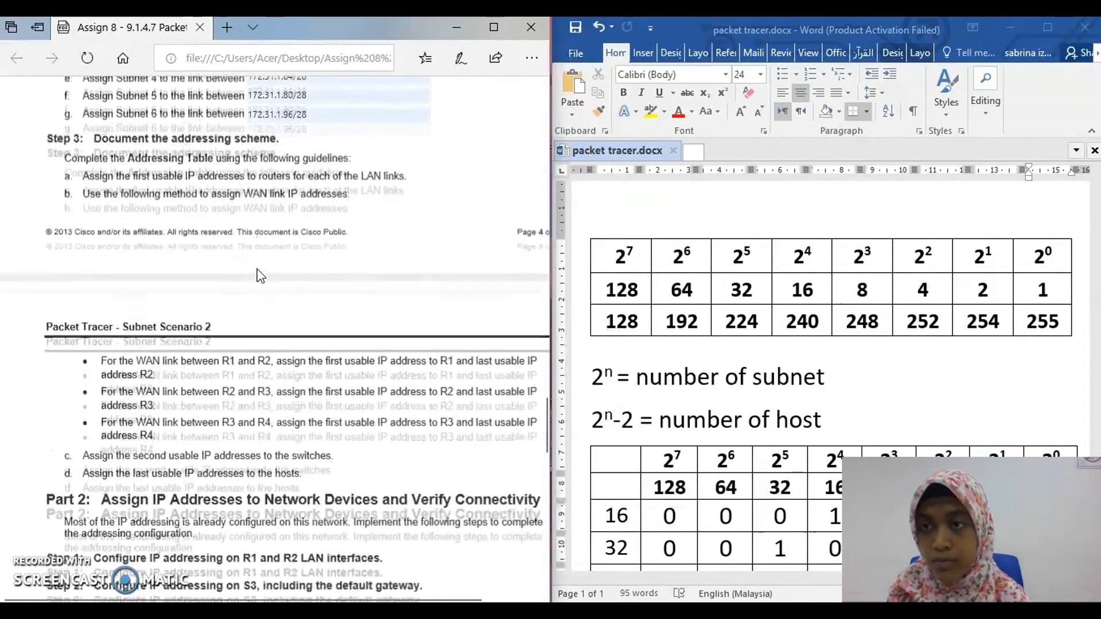
scroll(293, 235, up, 12)
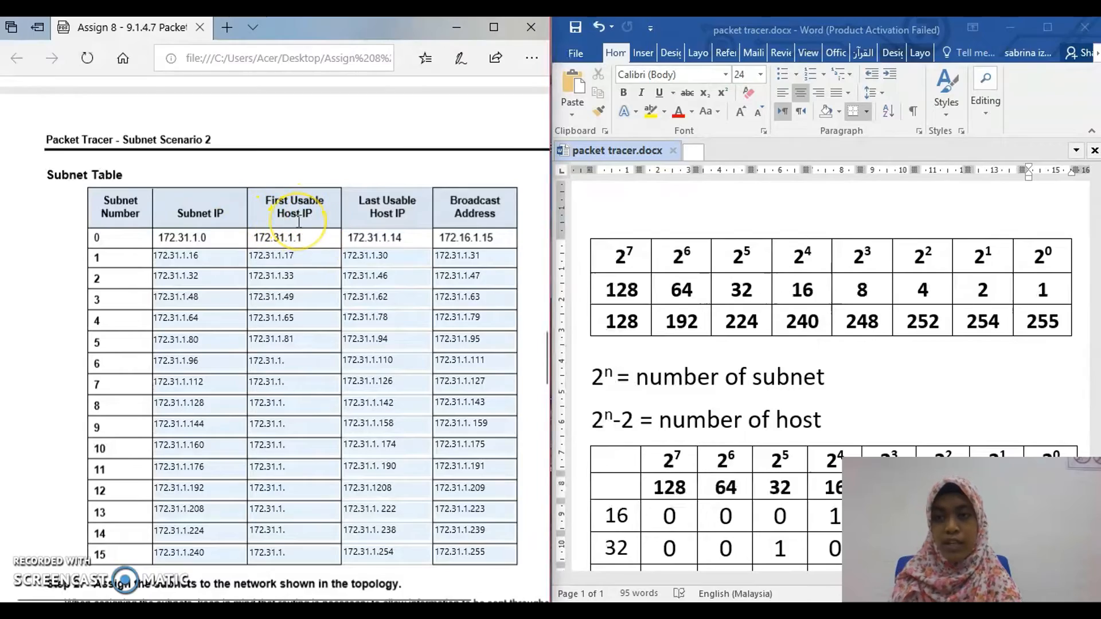
Step: In the Addressing Table on page 2, enter 172.31.1.1 as the IP address of R1's G0/0 interface
scroll(299, 223, up, 7)
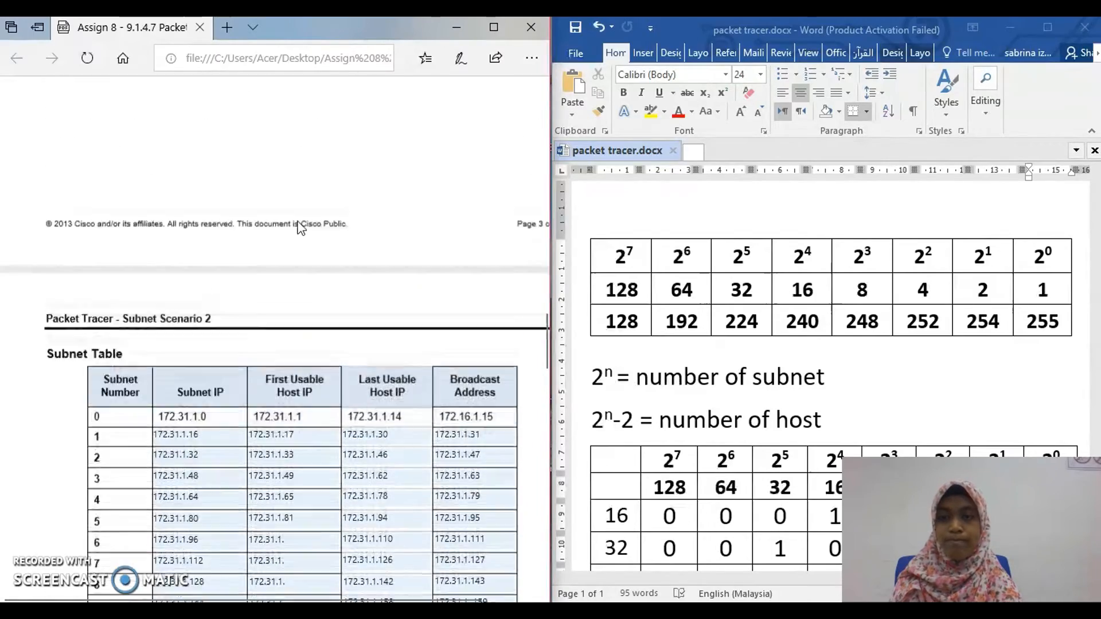
scroll(299, 228, up, 15)
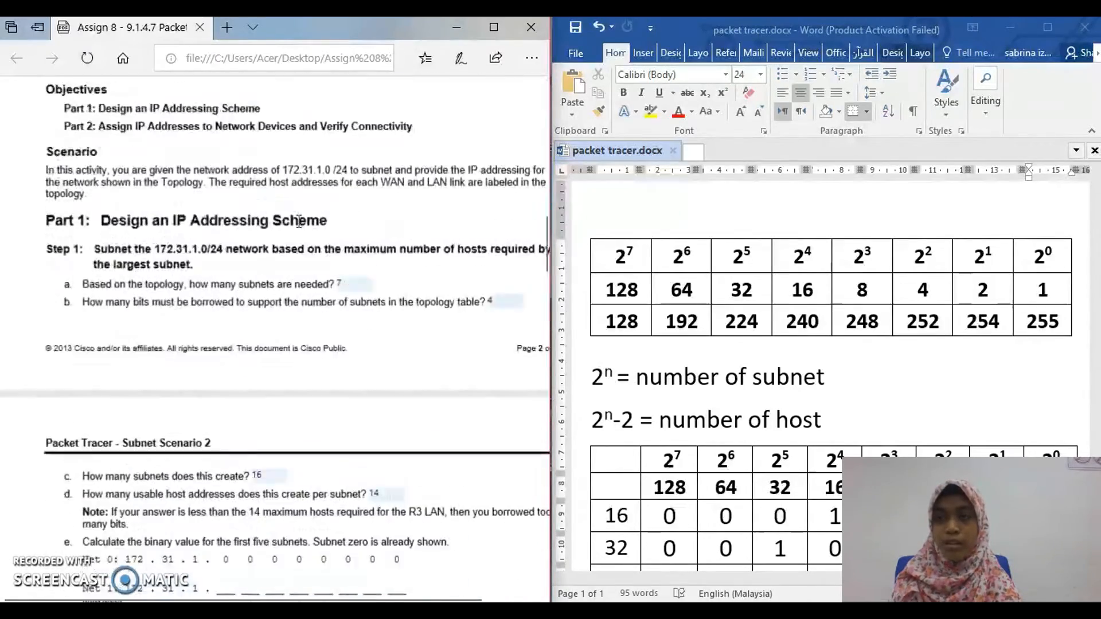
click(257, 298)
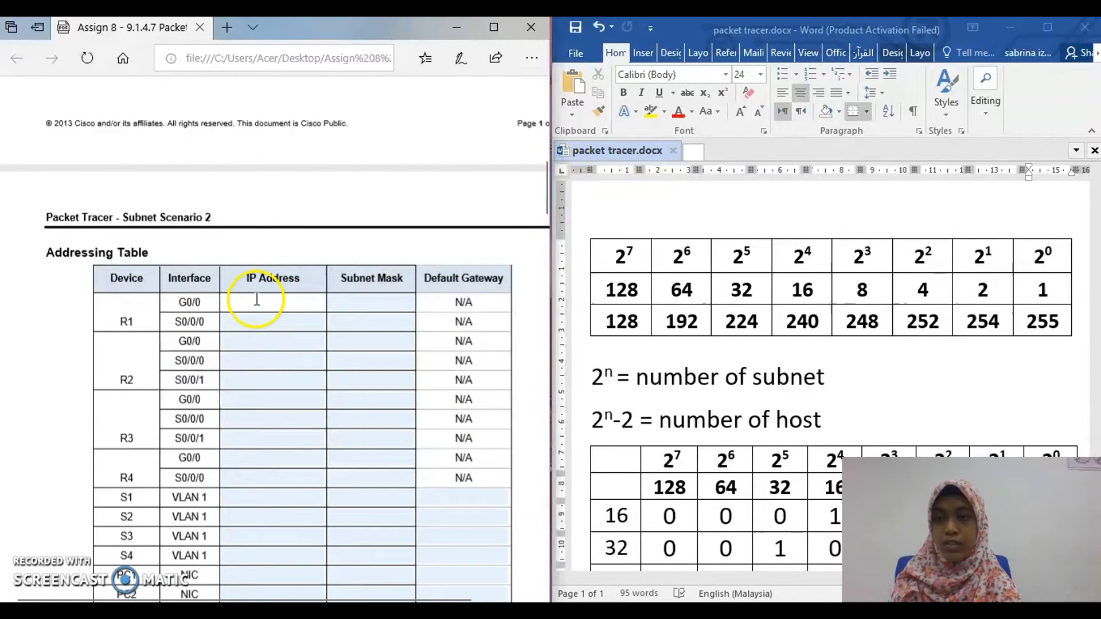
text(172.31.1.1)
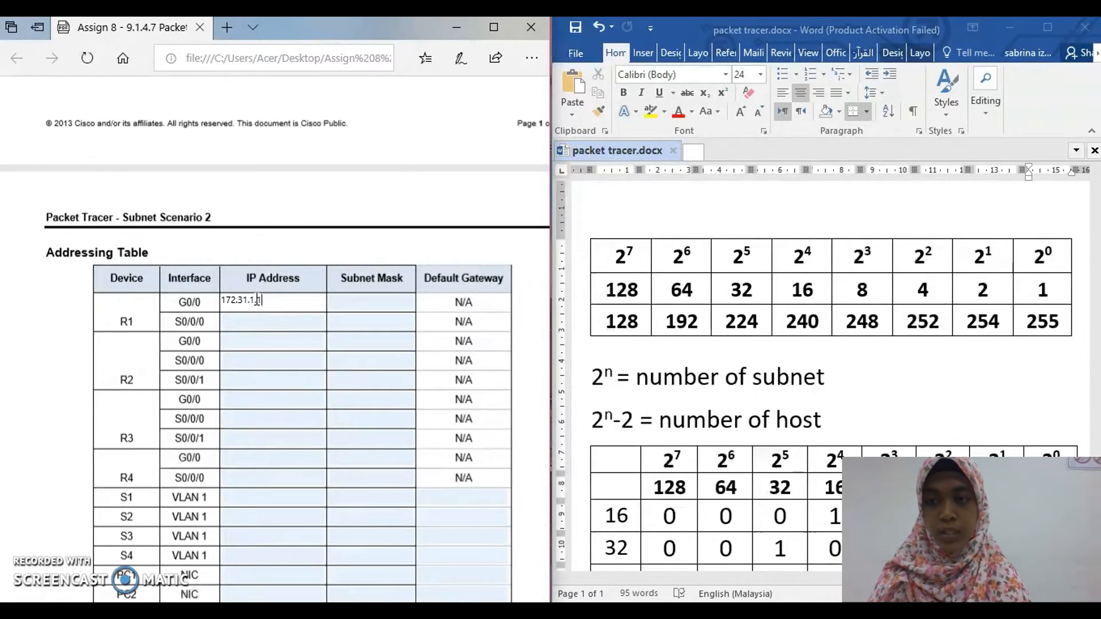
Step: In the Addressing Table, enter 172.31.1.17 as the IP address of R2's G0/0 interface
click(254, 340)
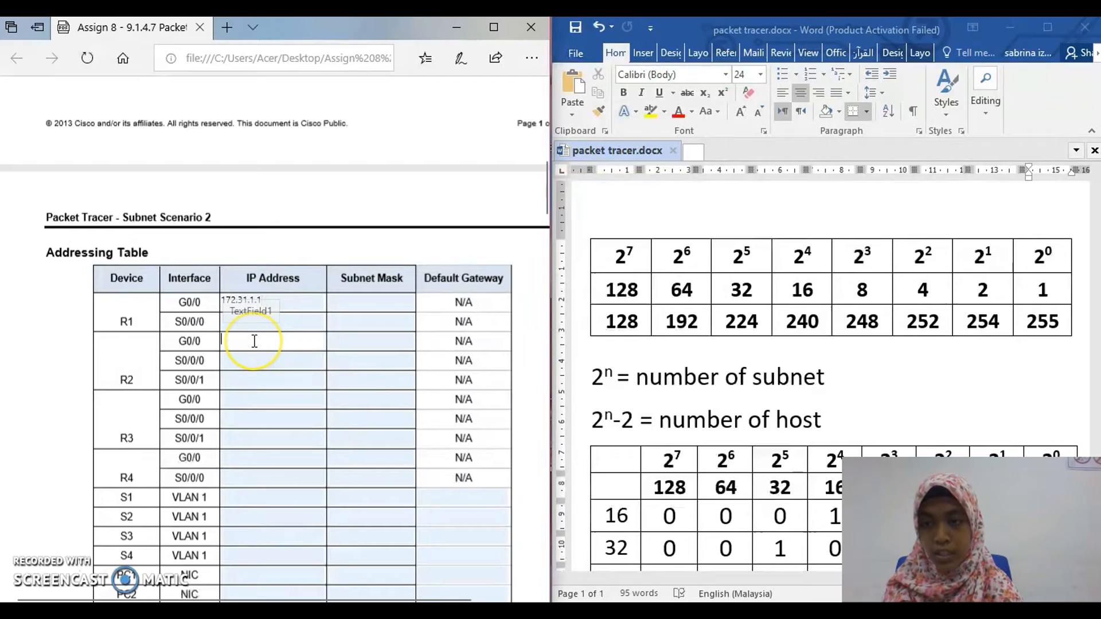
text(172.31.1)
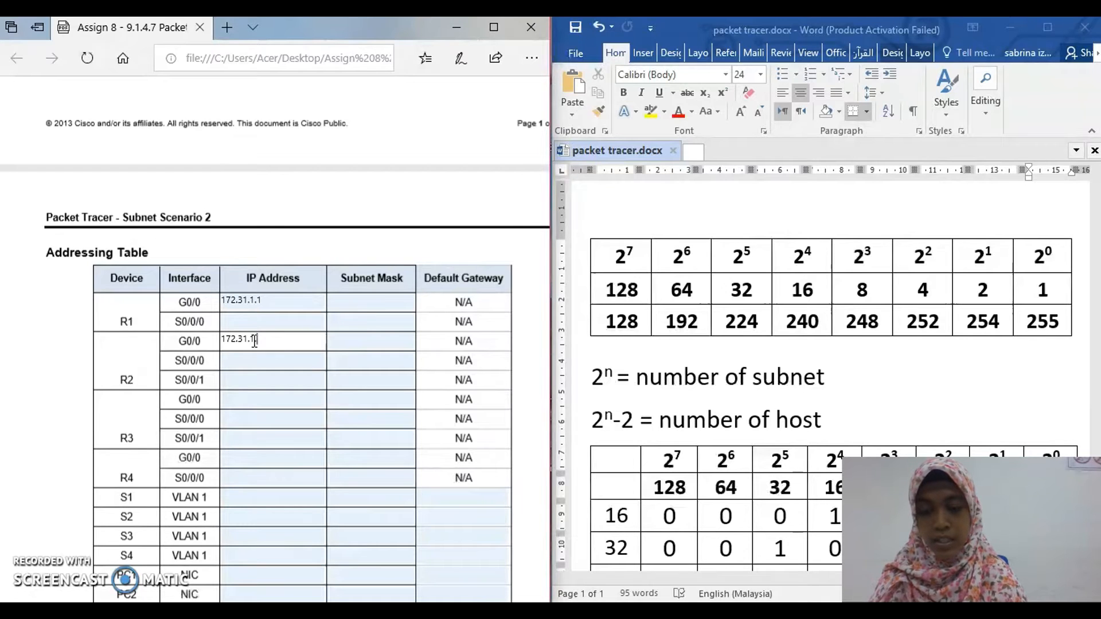
scroll(254, 340, down, 1)
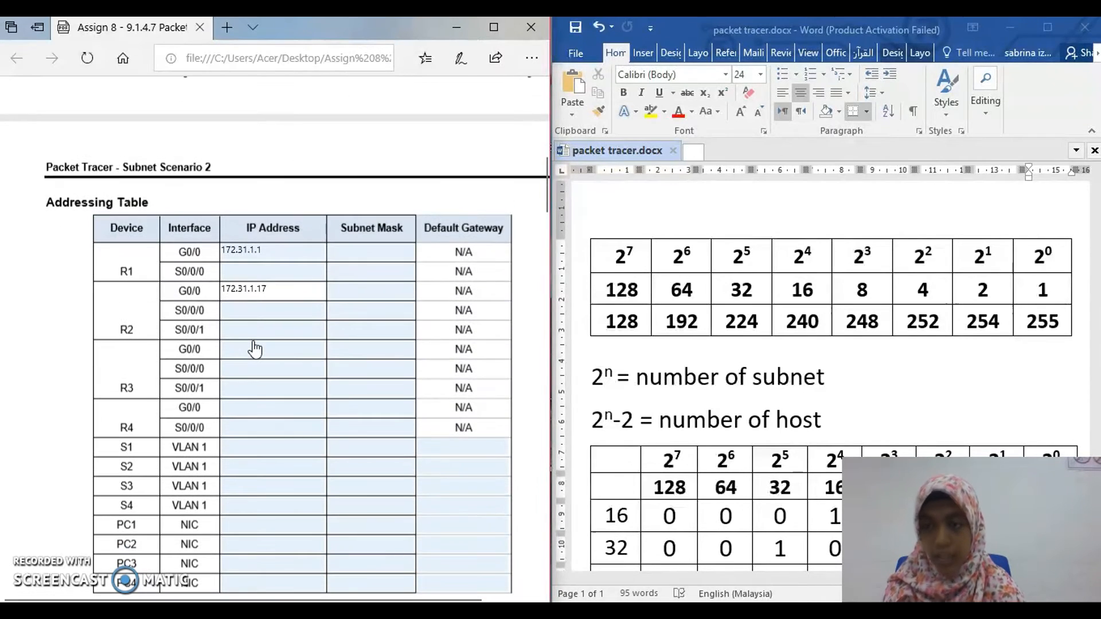
Step: Enter 172.31.1.33 as the IP address of R3's G0/0 and 172.31.1.49 for R4's G0/0, consulting the Subnet Table's first usable hosts
click(232, 352)
text(172.31.1.)
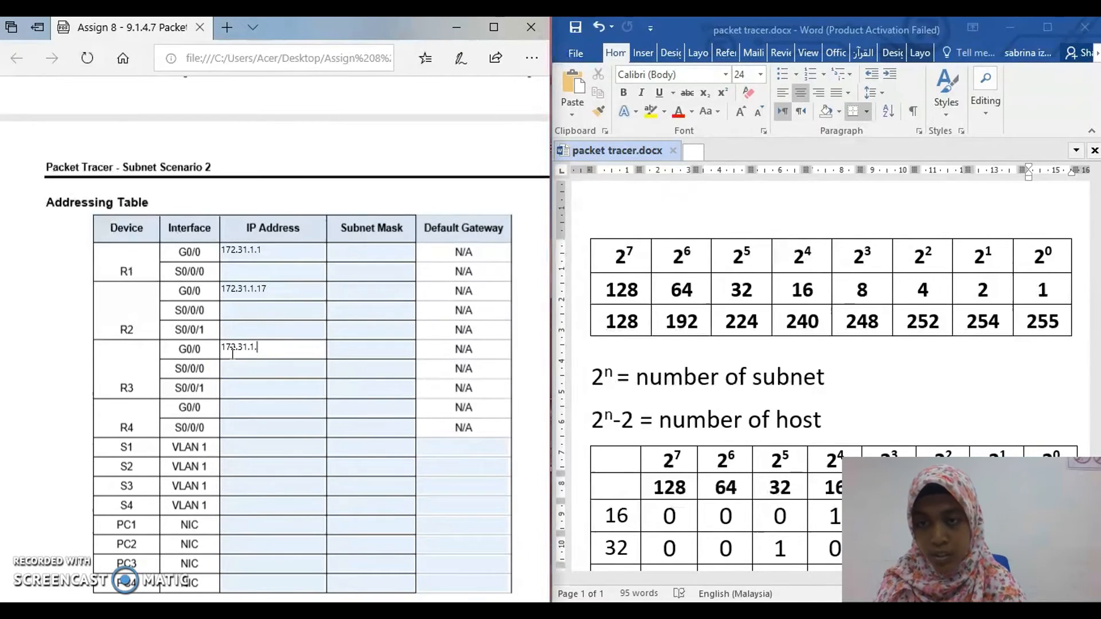
scroll(232, 353, down, 4)
scroll(233, 353, down, 15)
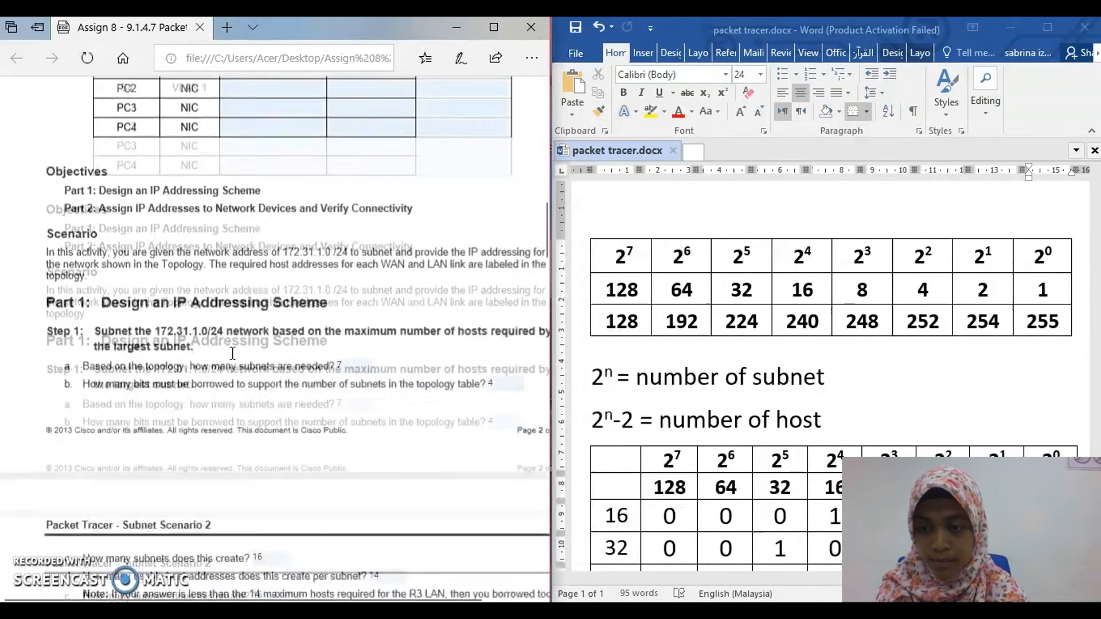
scroll(232, 353, down, 10)
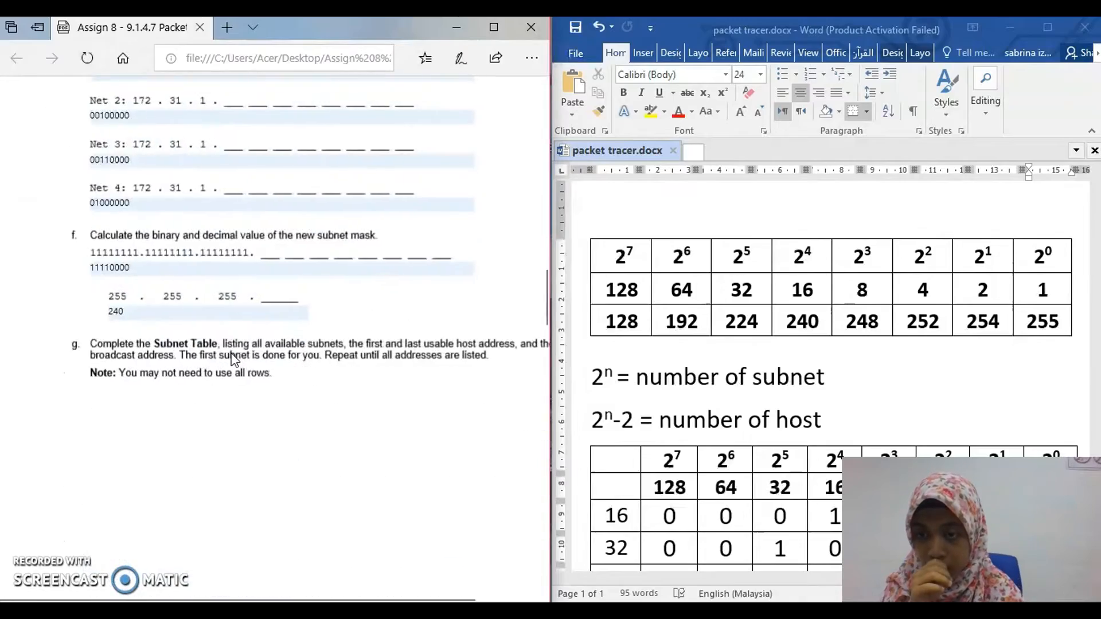
click(276, 396)
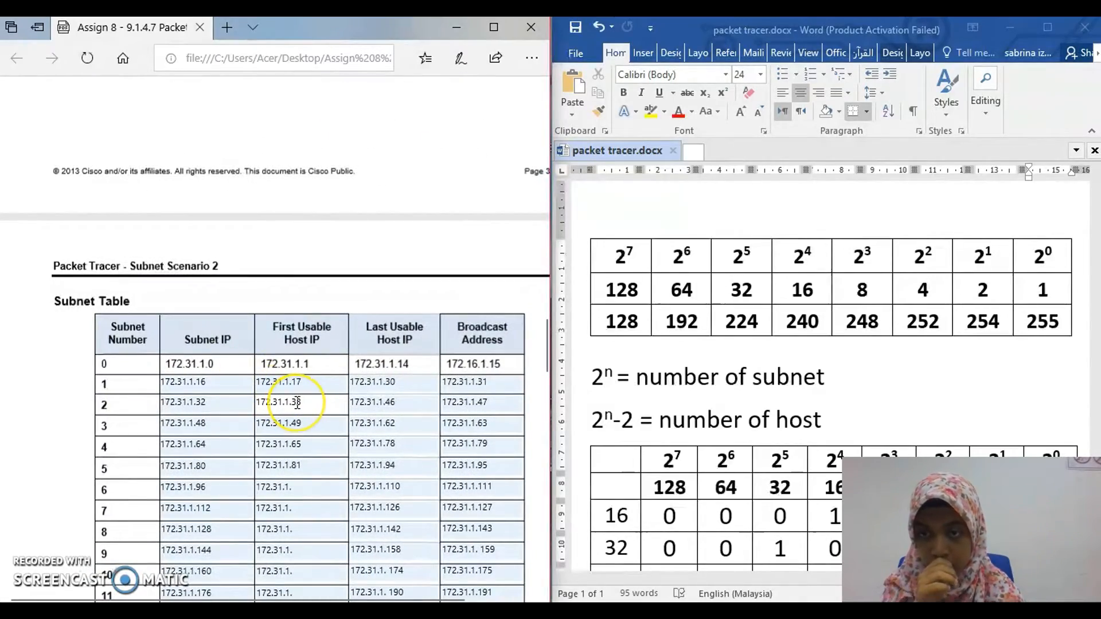
scroll(287, 401, up, 12)
scroll(297, 402, up, 15)
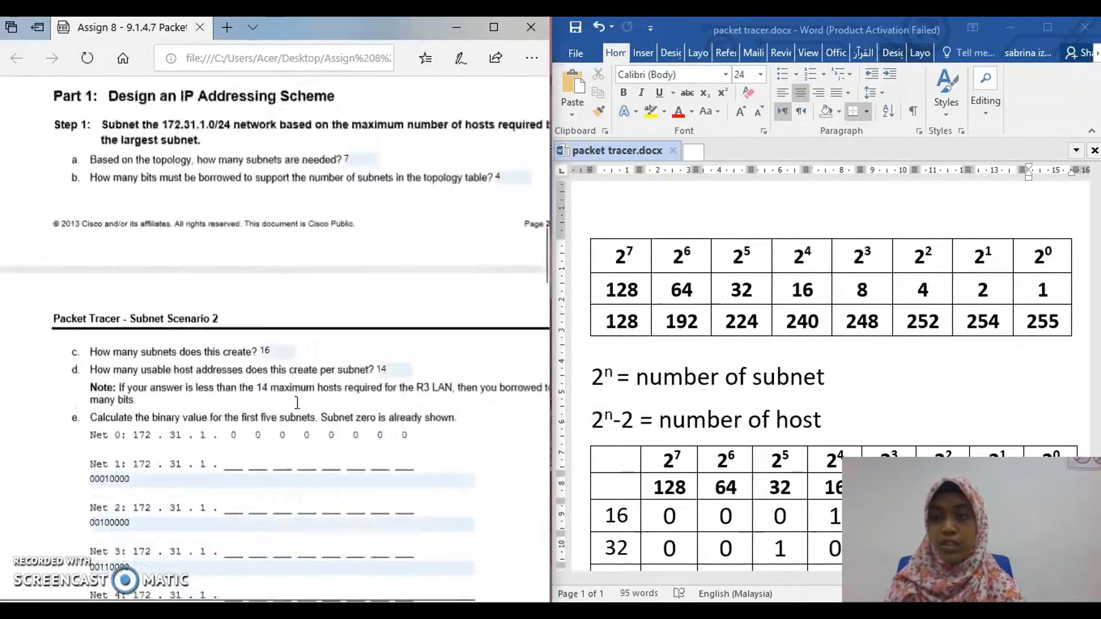
text(33)
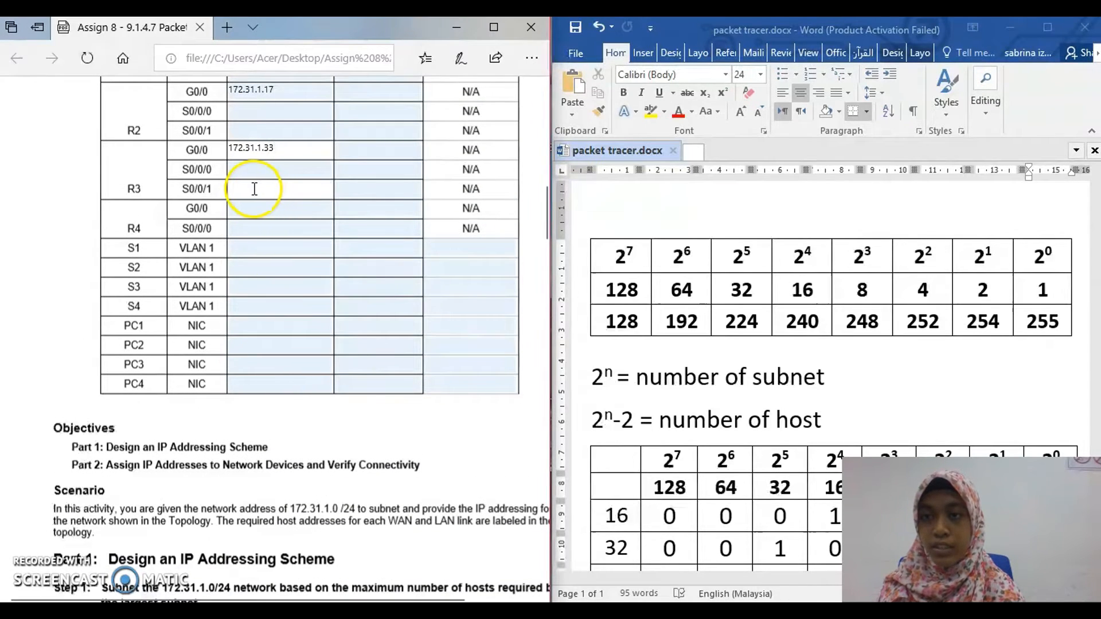
click(254, 209)
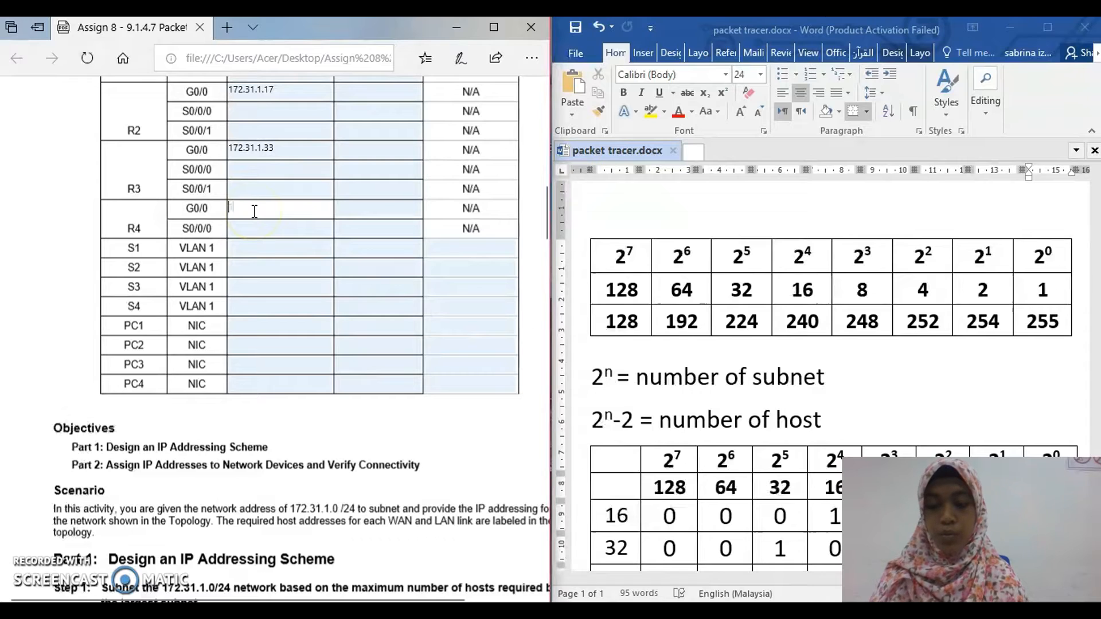
text(172.31.1.49)
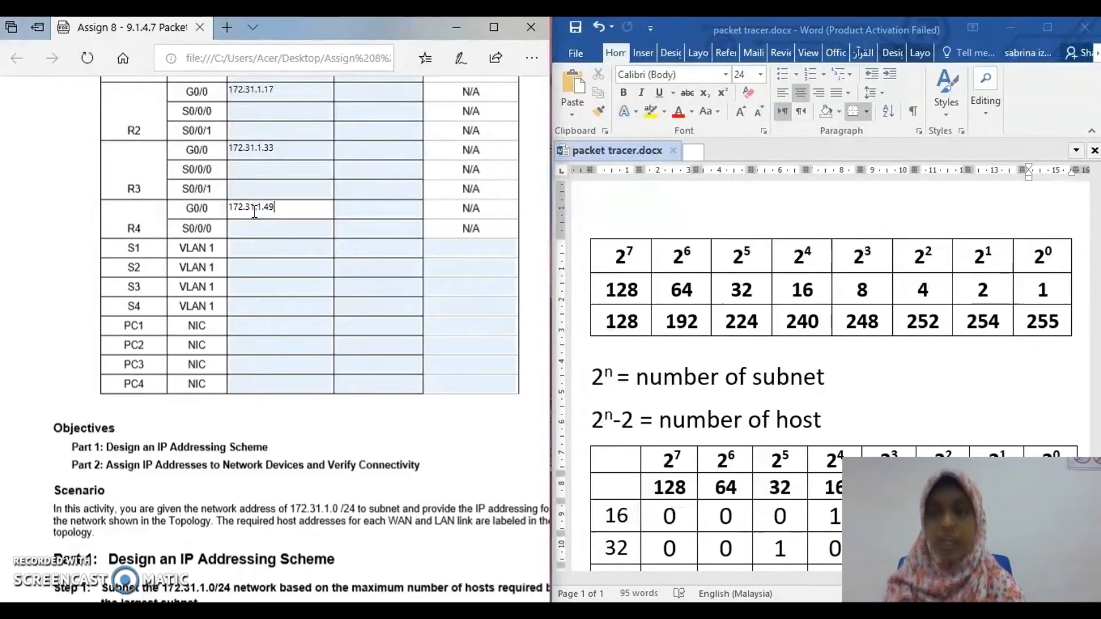
Step: Compare the Step 3 guidelines for WAN link addresses with the first and last usable host IPs in the Subnet Table
scroll(254, 211, down, 15)
scroll(254, 212, down, 5)
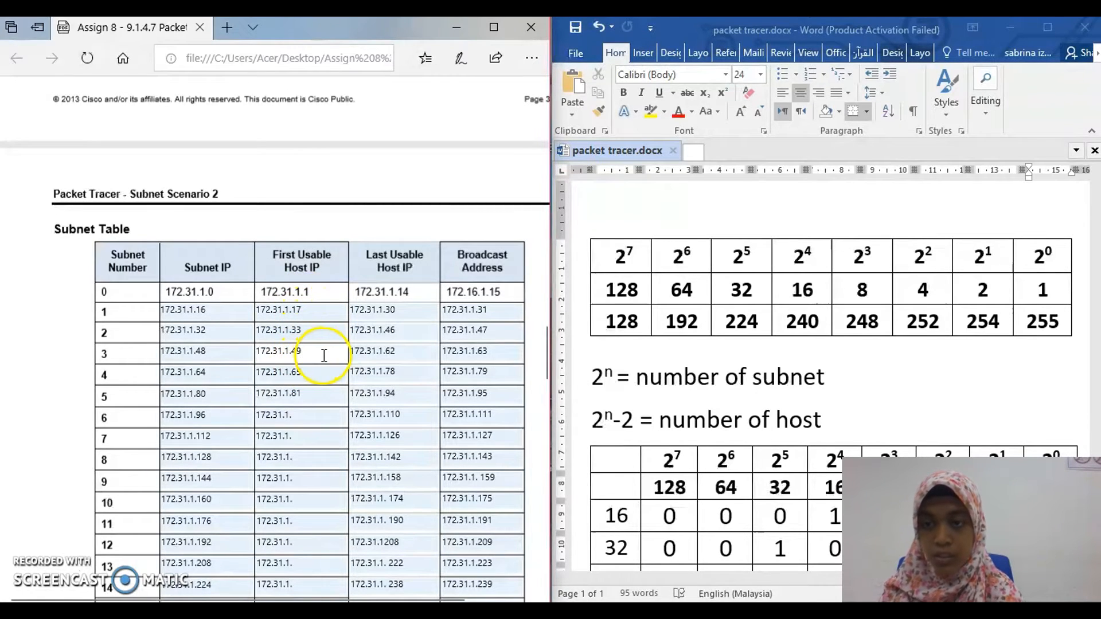
scroll(319, 361, up, 10)
scroll(327, 362, up, 15)
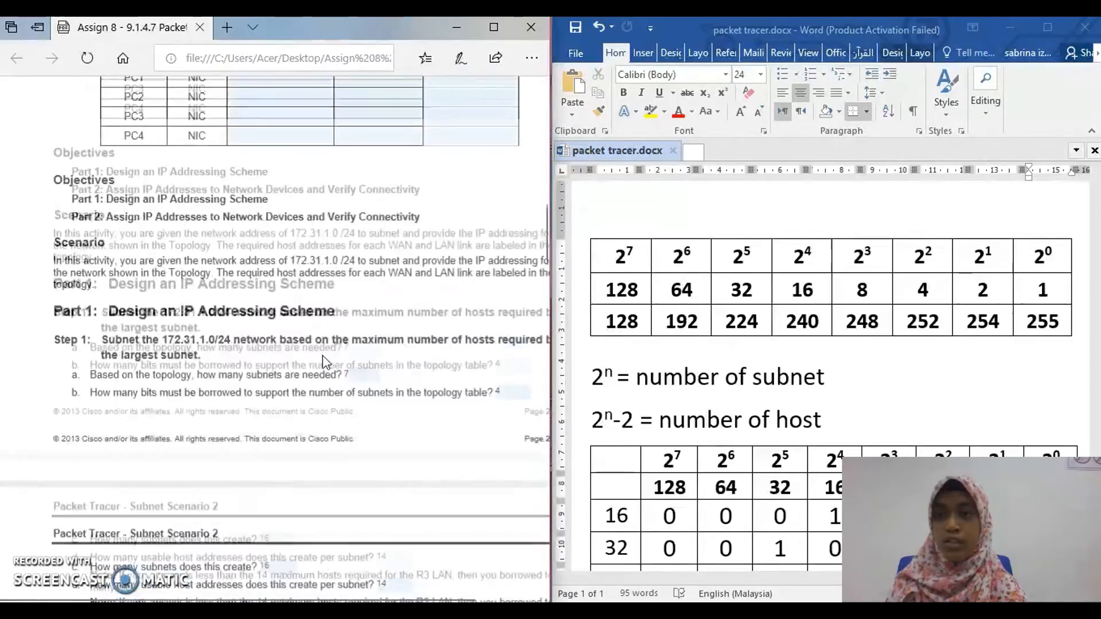
scroll(324, 356, down, 20)
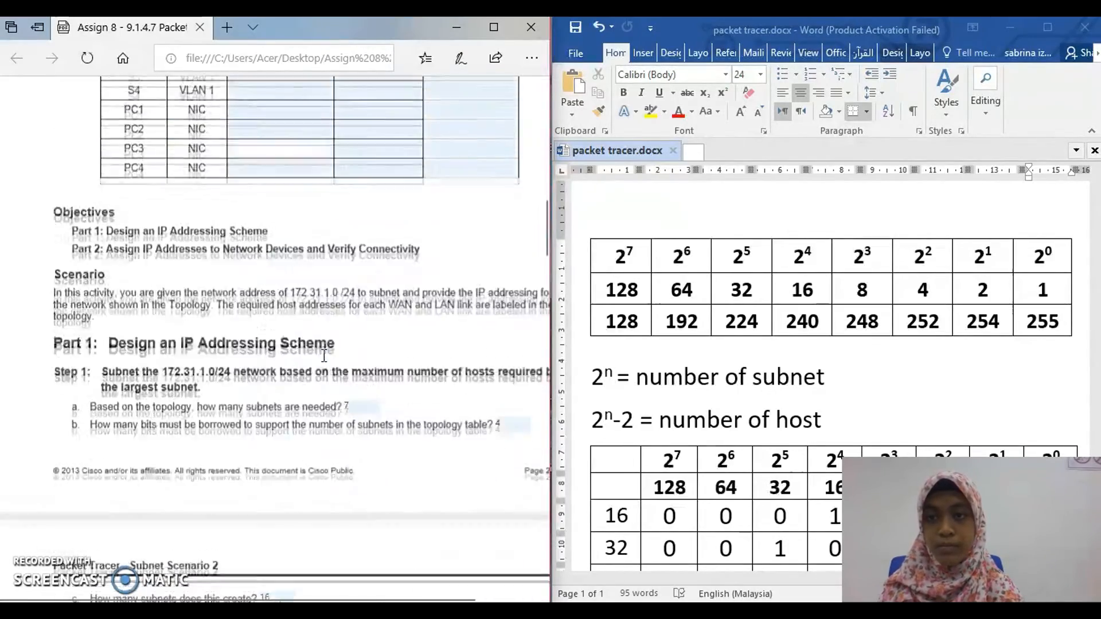
scroll(324, 356, down, 15)
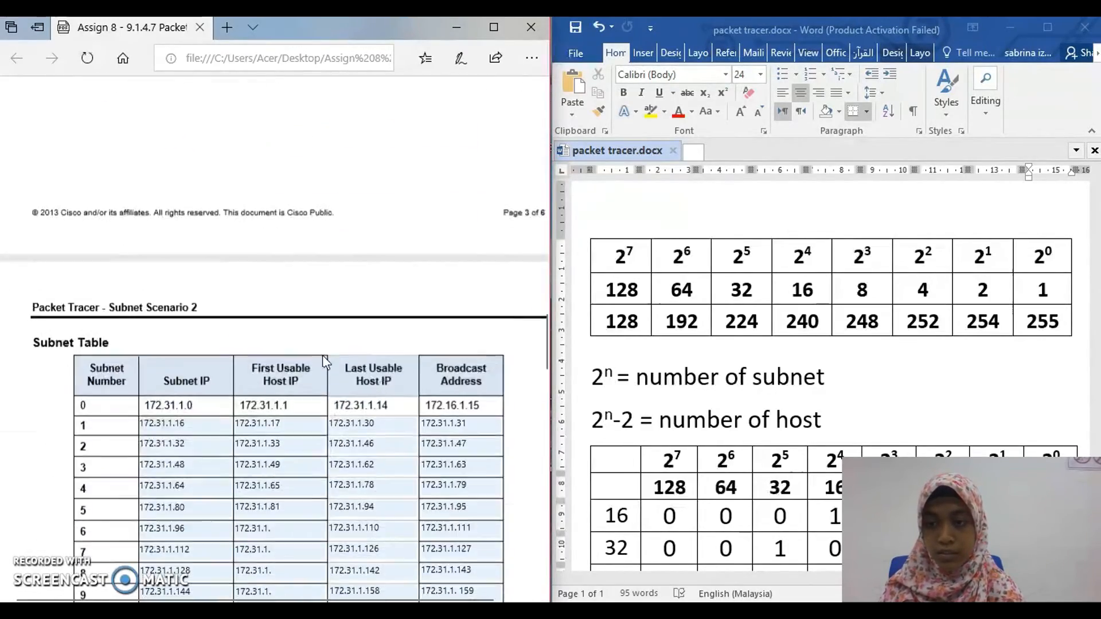
scroll(324, 355, down, 10)
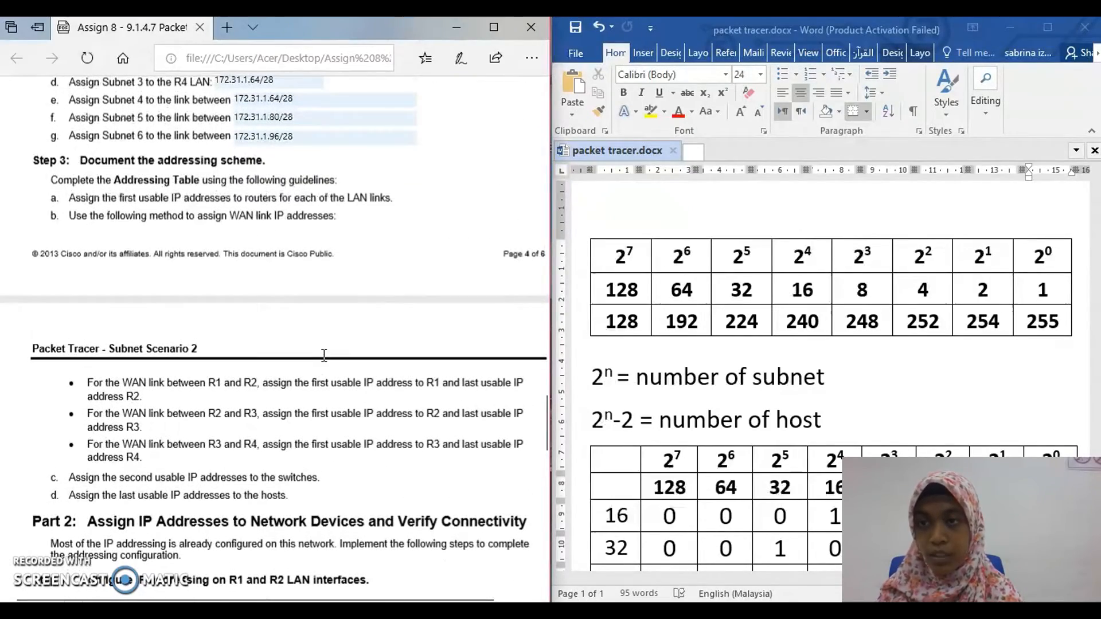
click(57, 569)
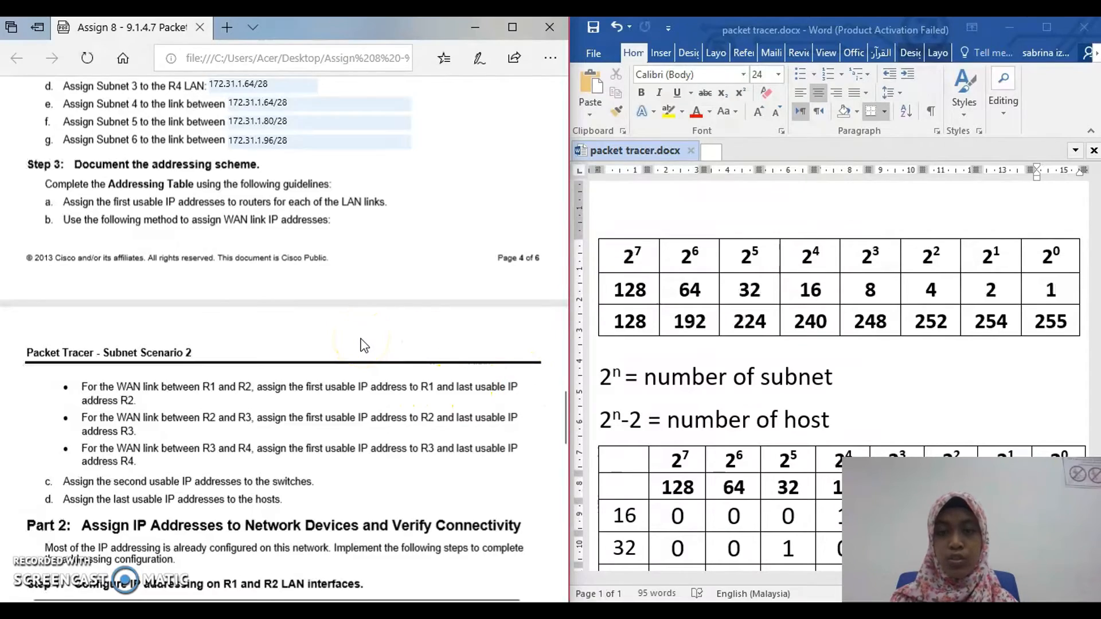
scroll(362, 344, up, 10)
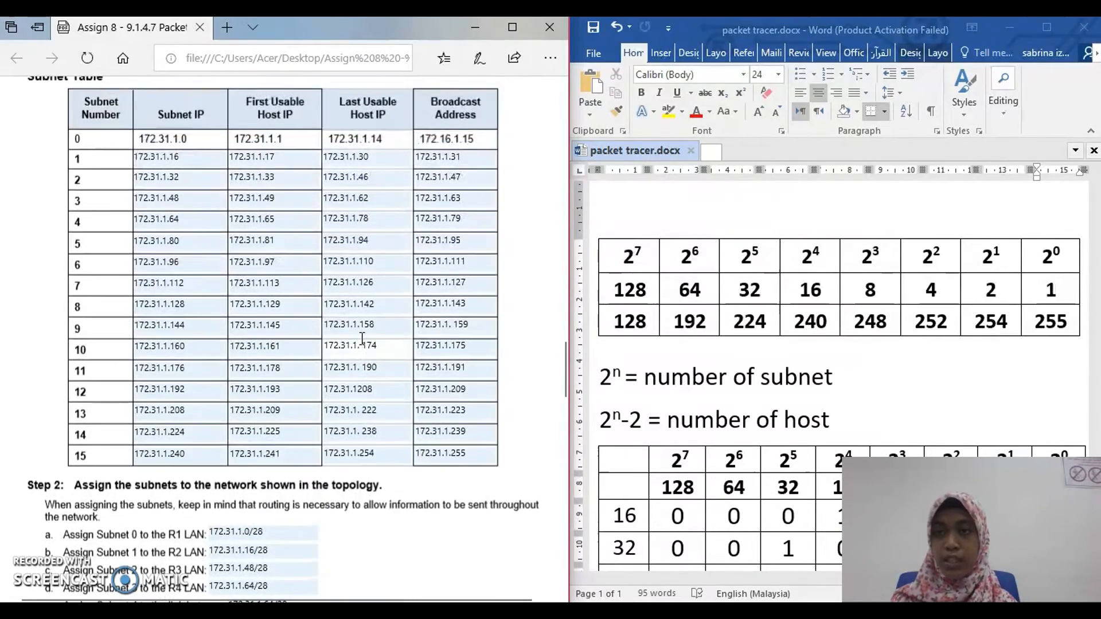
scroll(363, 338, up, 1)
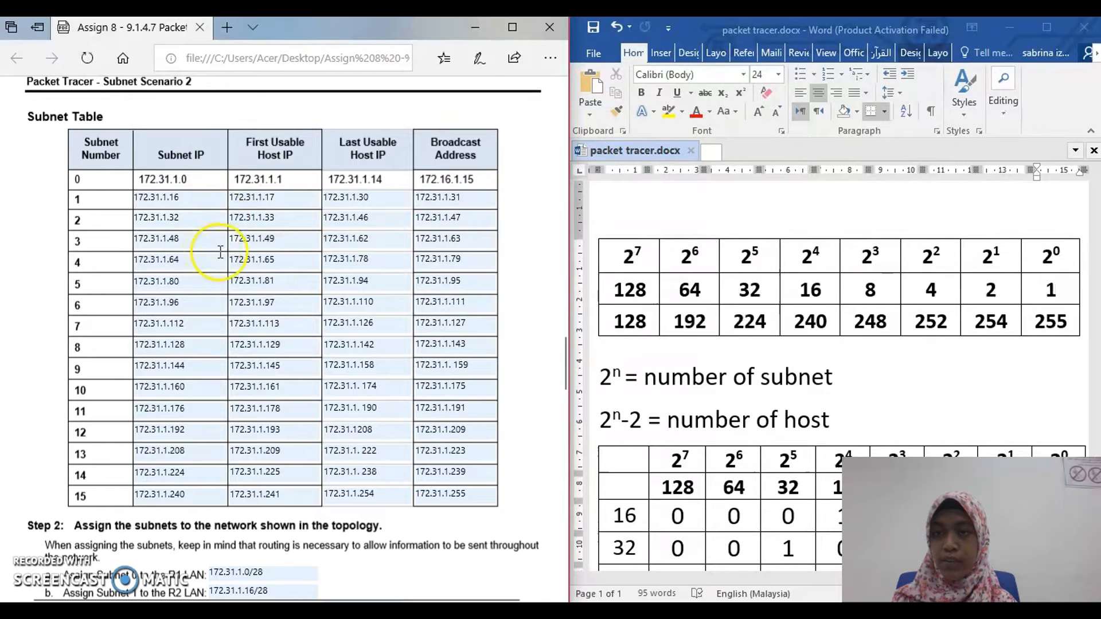
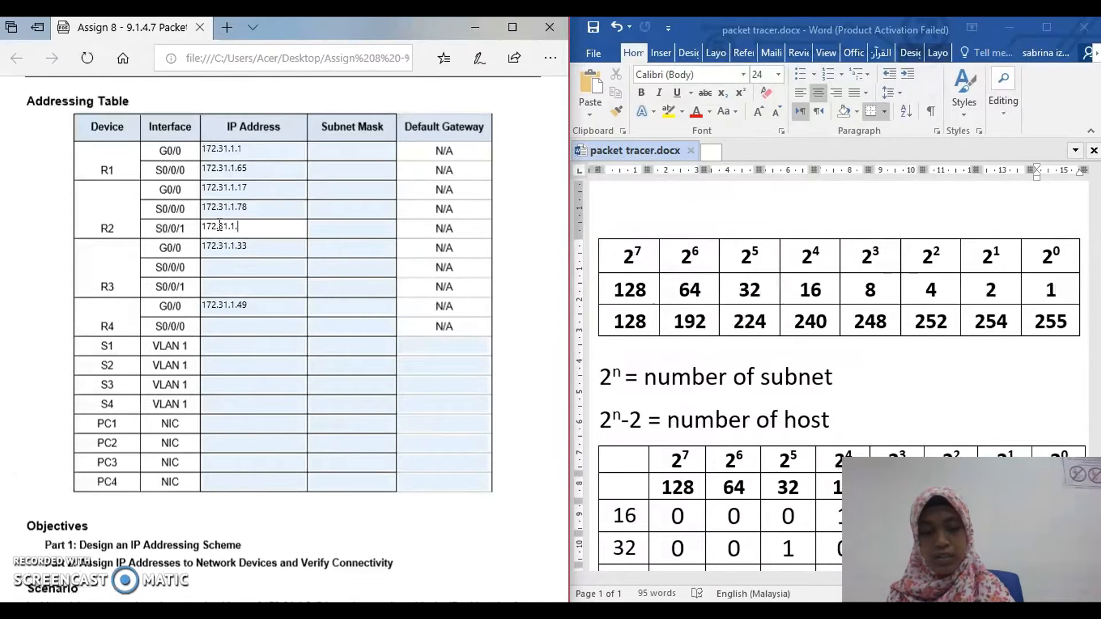
Step: In the Addressing Table, enter 172.31.1.94 as the IP address of R3's S0/0/0 interface
click(224, 267)
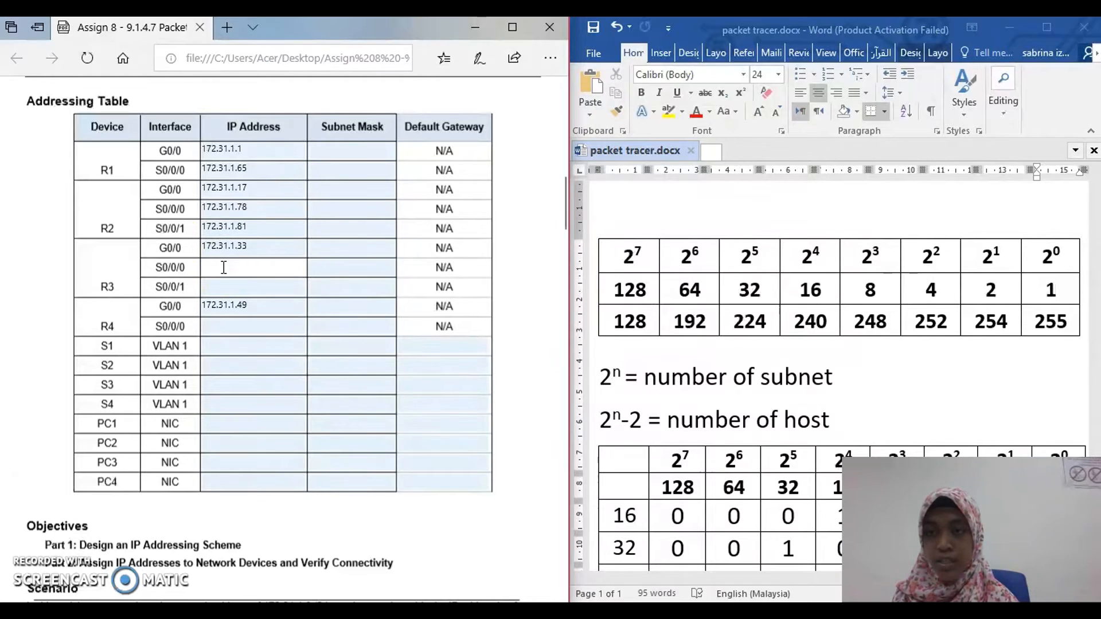
scroll(224, 267, down, 1)
text(172.31.1.94)
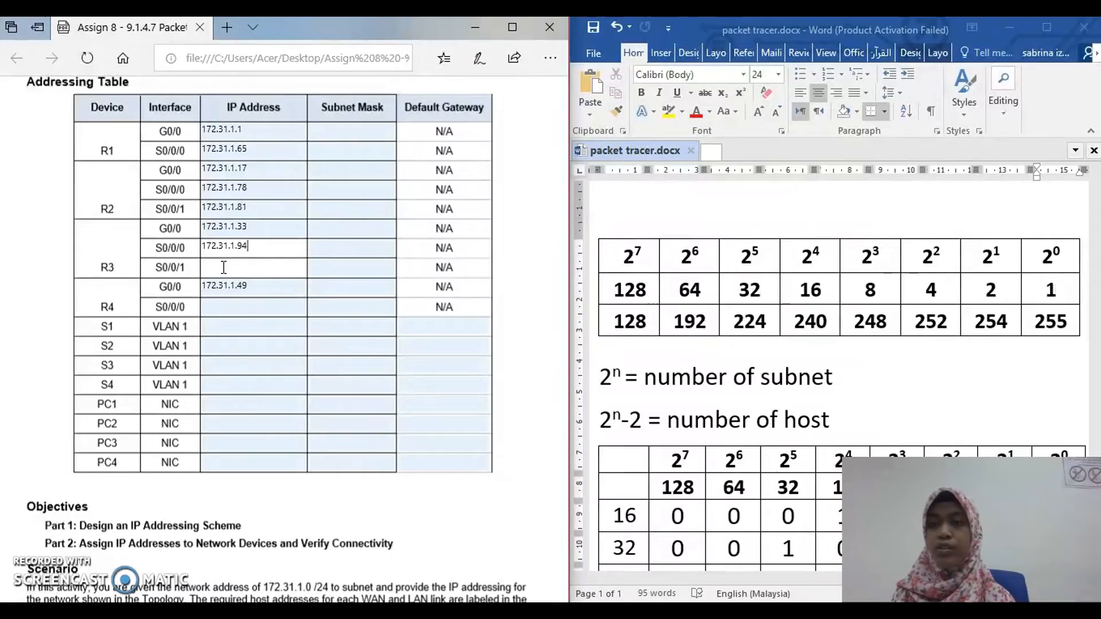
Step: Review the Step 3 guideline for the WAN link between R3 and R4 and check Subnet 6's usable host range in the Subnet Table
scroll(260, 276, down, 8)
scroll(260, 275, up, 10)
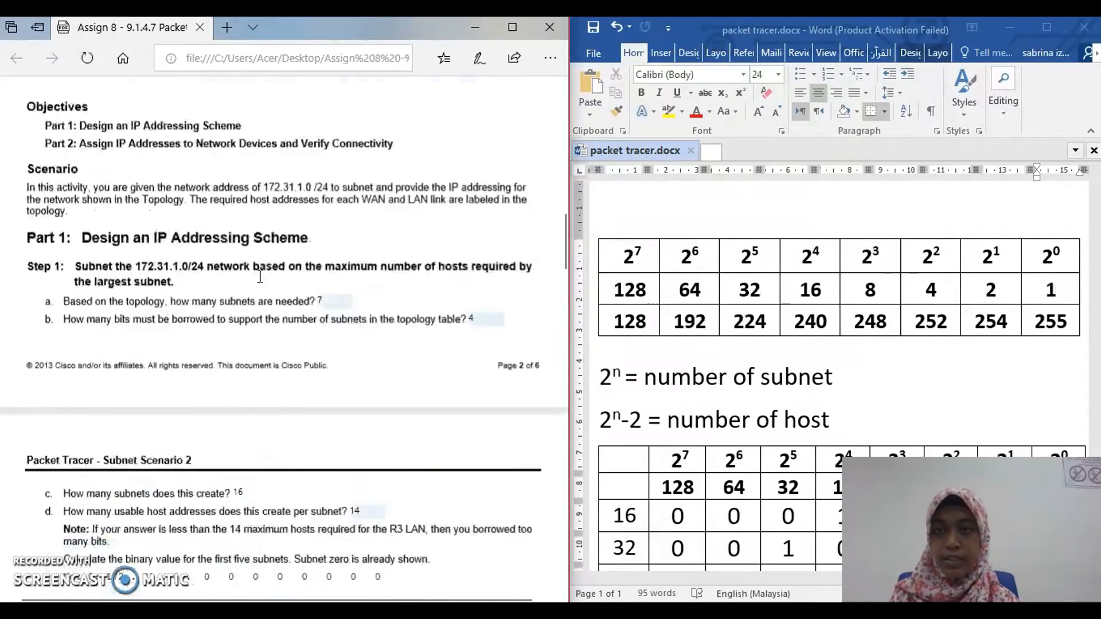
scroll(259, 275, down, 10)
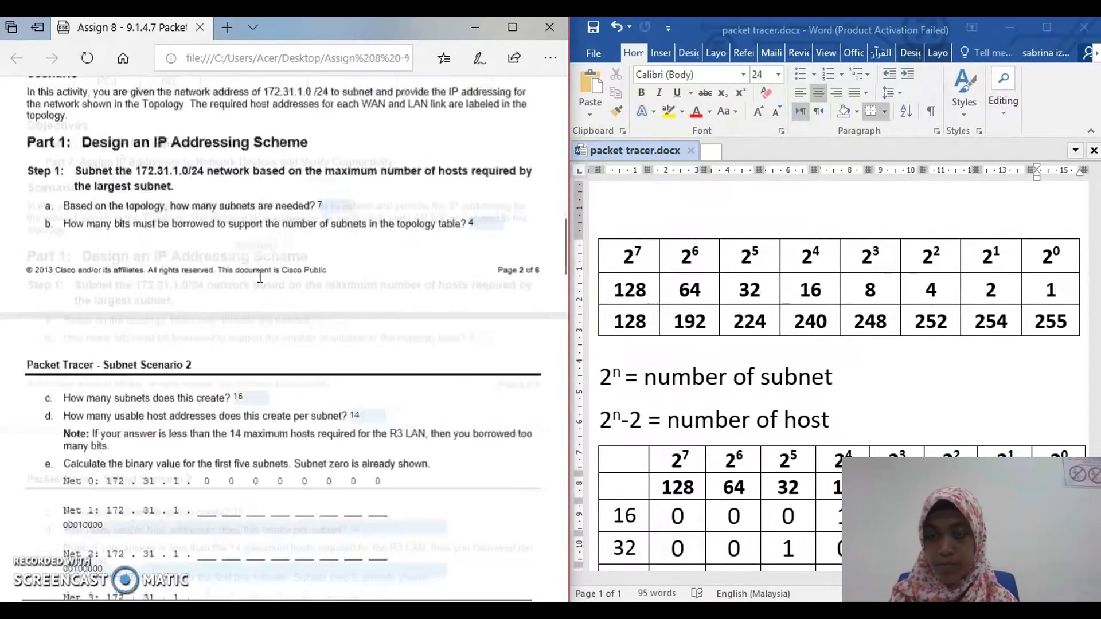
scroll(259, 280, up, 3)
scroll(260, 281, down, 12)
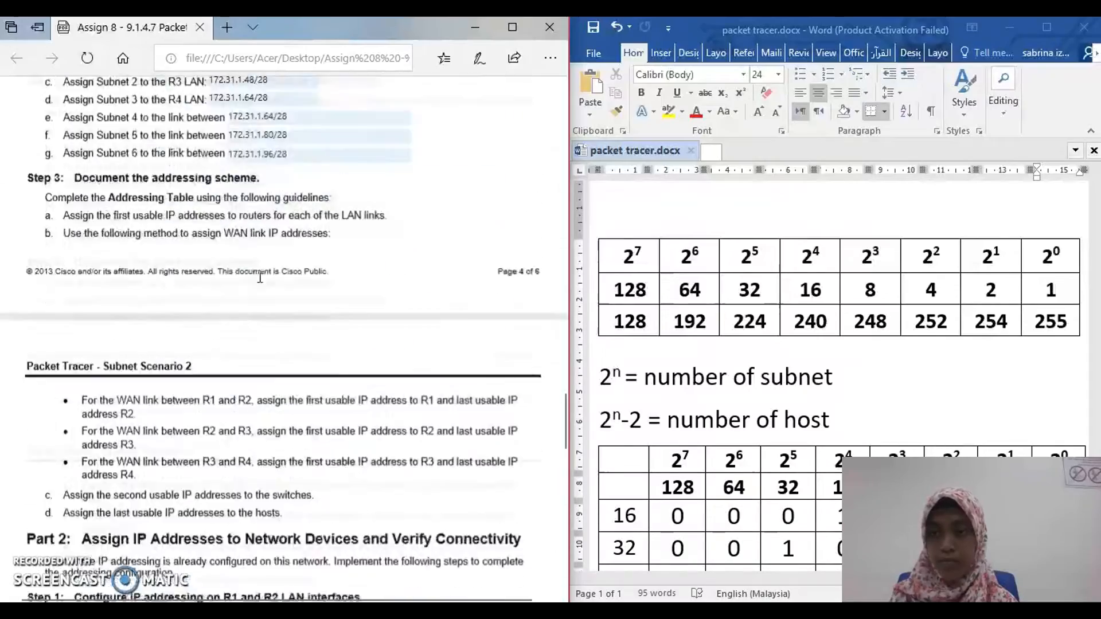
scroll(260, 280, down, 3)
click(75, 337)
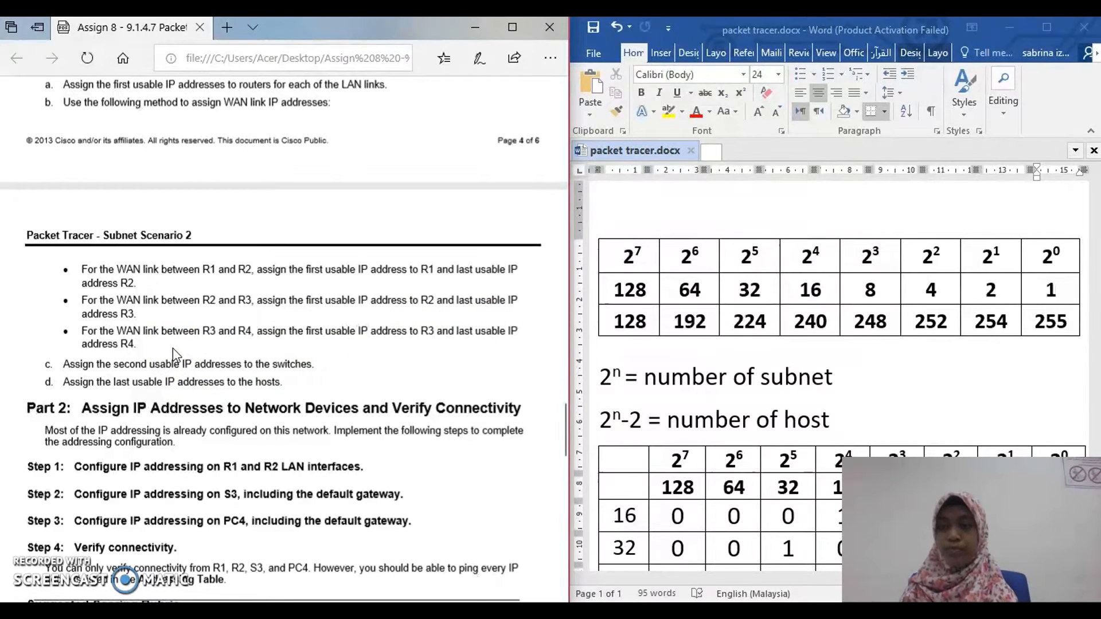
scroll(173, 349, up, 5)
scroll(173, 349, up, 3)
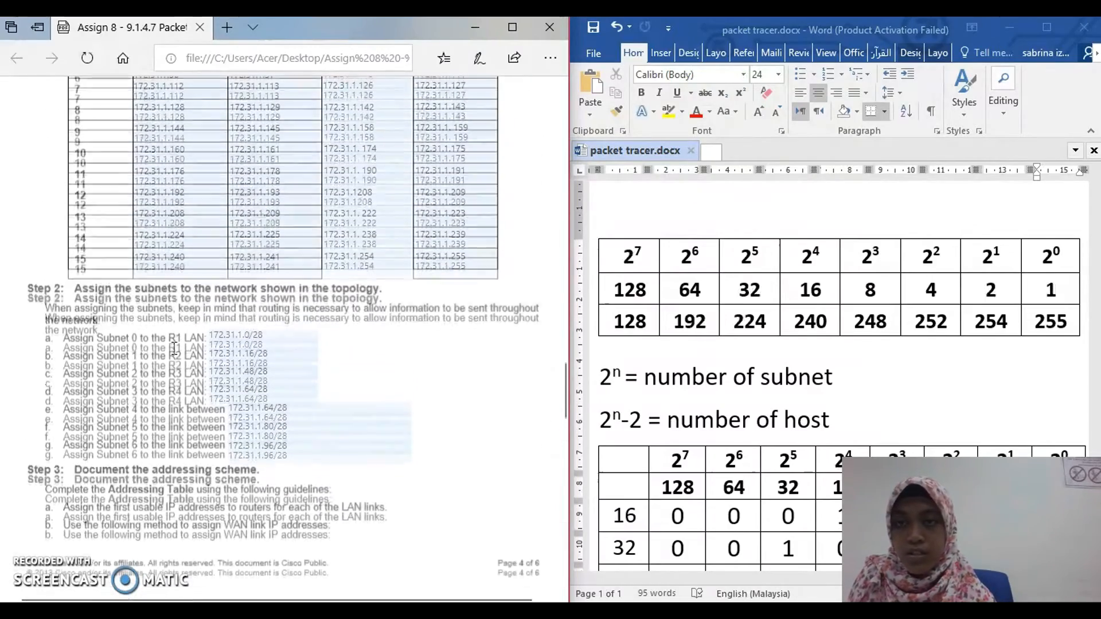
scroll(174, 348, up, 3)
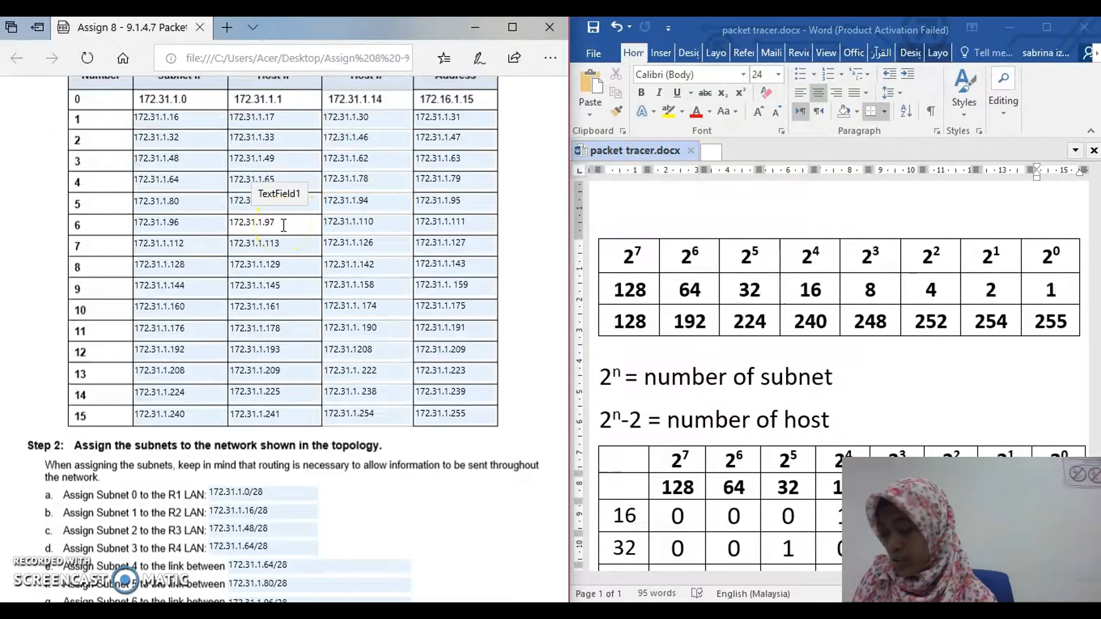
scroll(284, 225, up, 4)
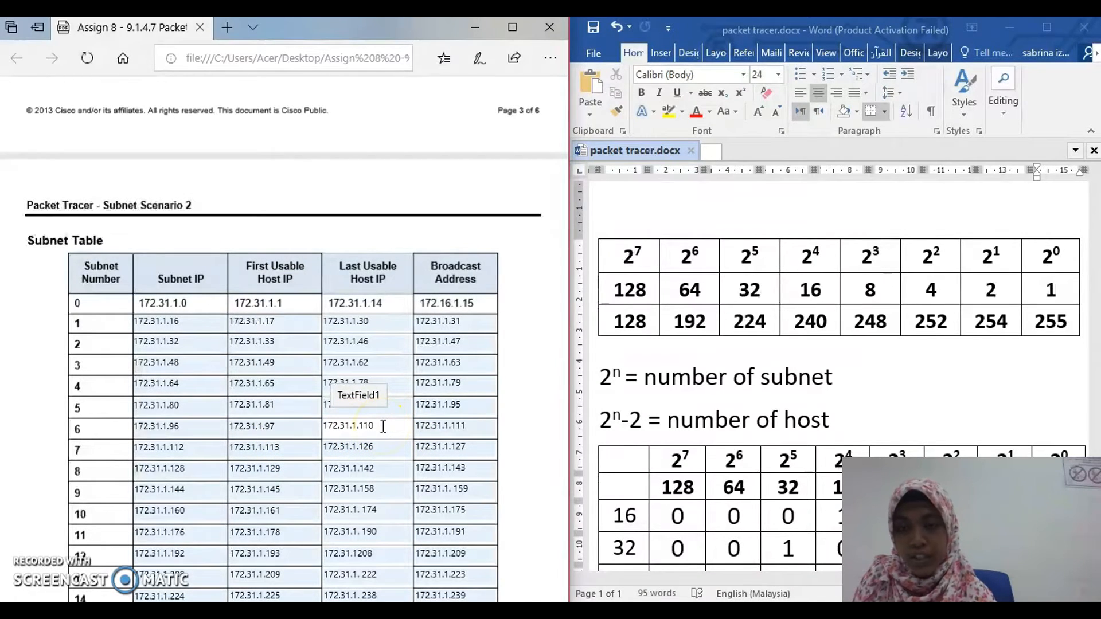
scroll(383, 426, up, 12)
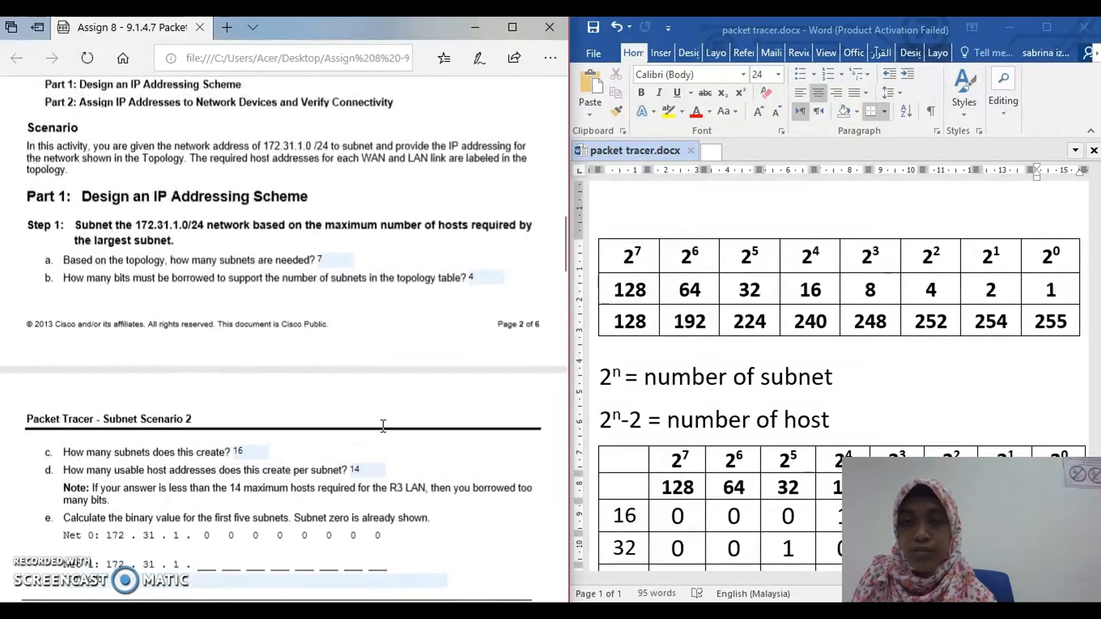
scroll(383, 426, up, 5)
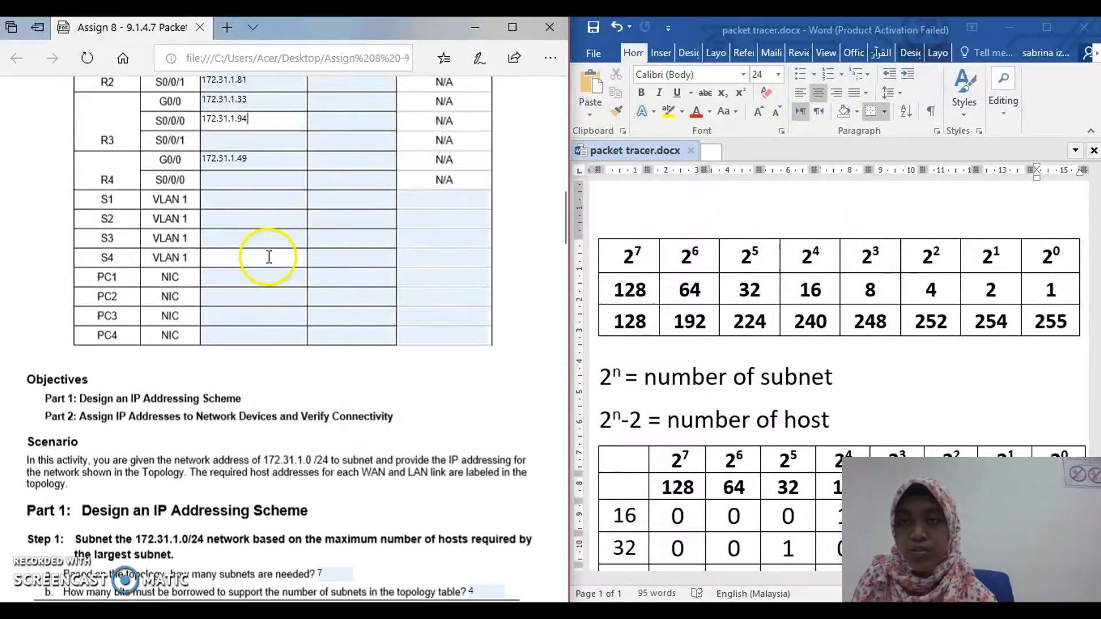
Step: Address the R3–R4 WAN link in the Addressing Table by entering 172.31.1.97 for R3's S0/0/1 and 172.31.1.110 for R4's S0/0/0
click(251, 142)
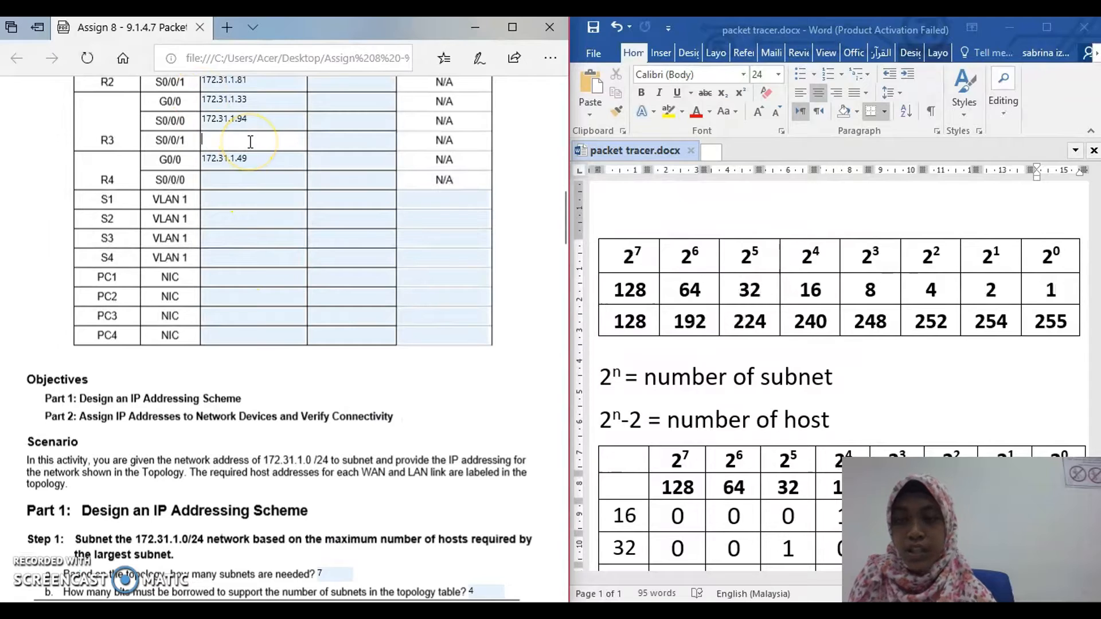
text(172.31.1.97)
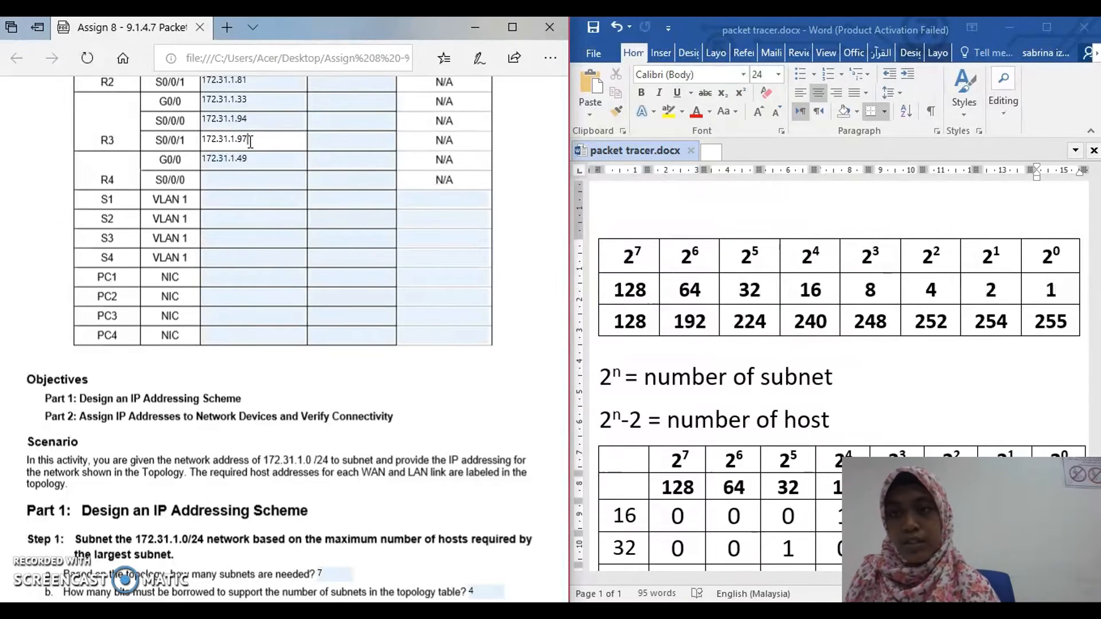
click(246, 177)
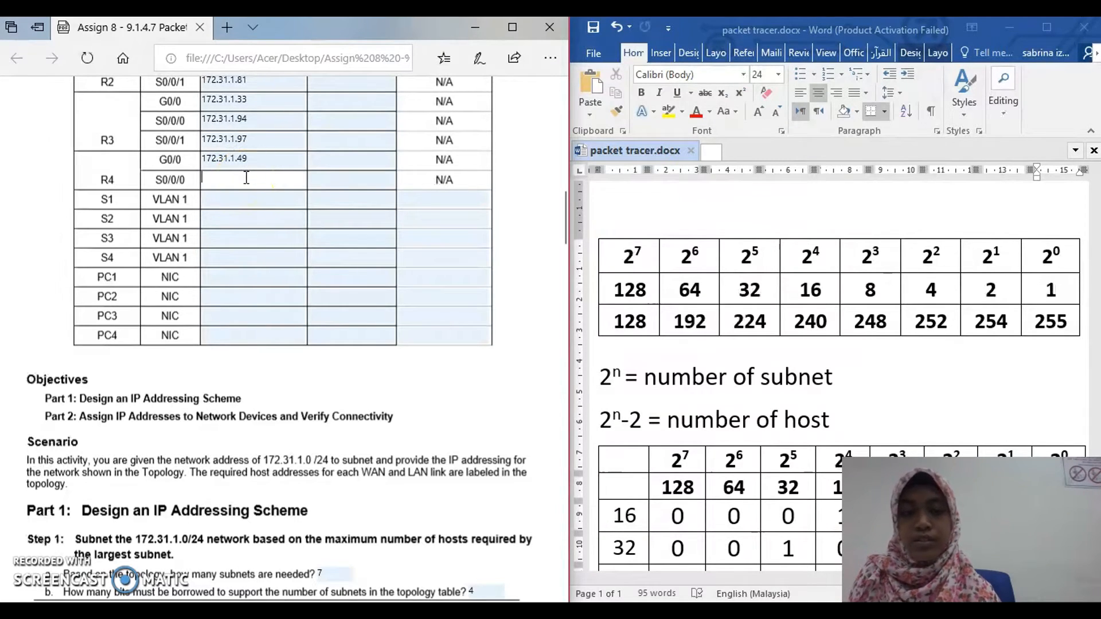
text(172.31.1.110)
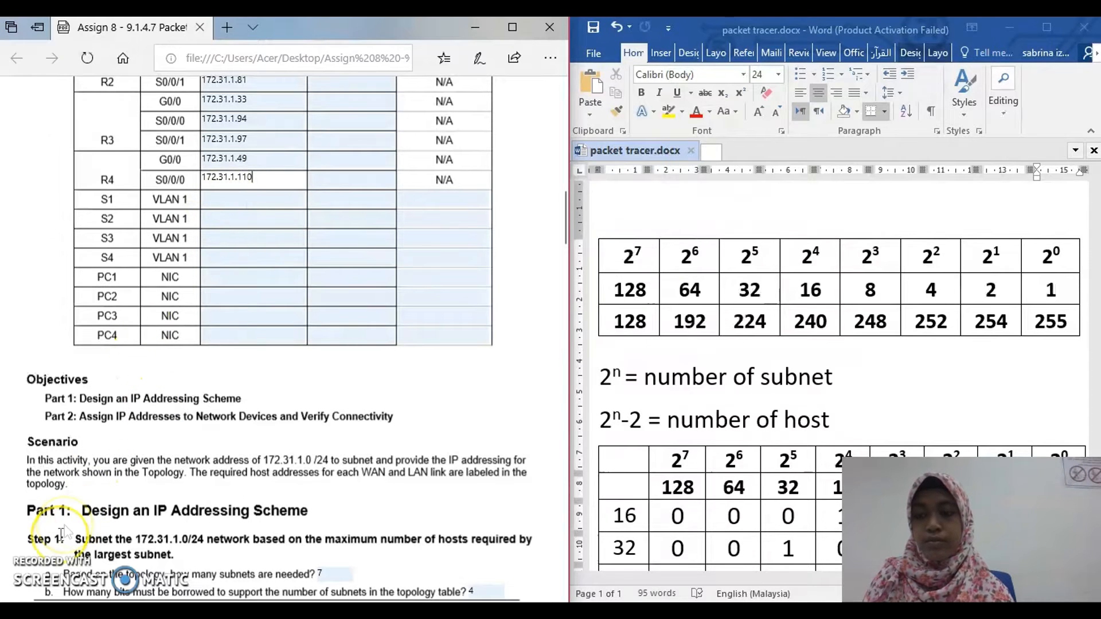
Step: Review the Step 3 guideline for switch addresses and enter 172.31.1.2 as S1's VLAN 1 IP address in the Addressing Table
scroll(177, 464, down, 2)
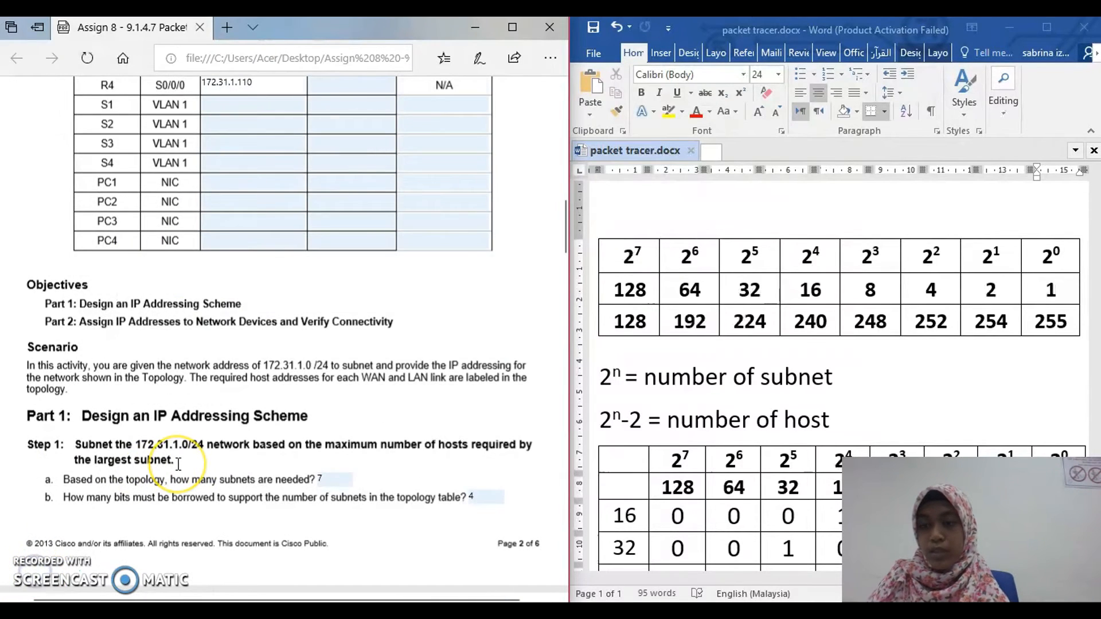
scroll(179, 461, down, 10)
scroll(178, 465, up, 13)
scroll(177, 463, up, 5)
scroll(179, 464, down, 15)
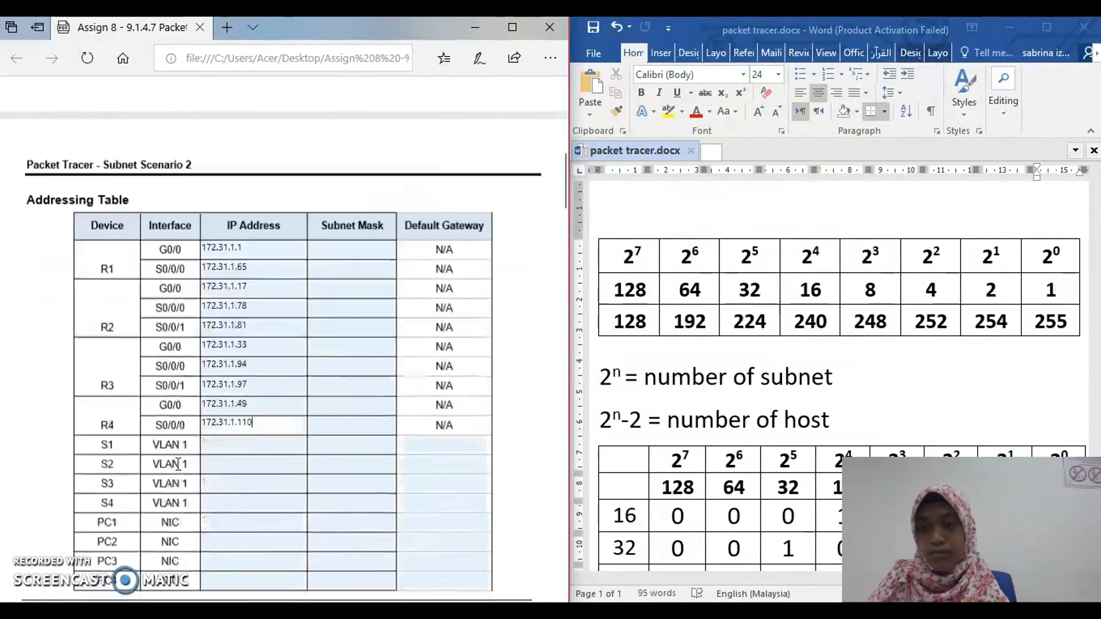
scroll(178, 464, down, 12)
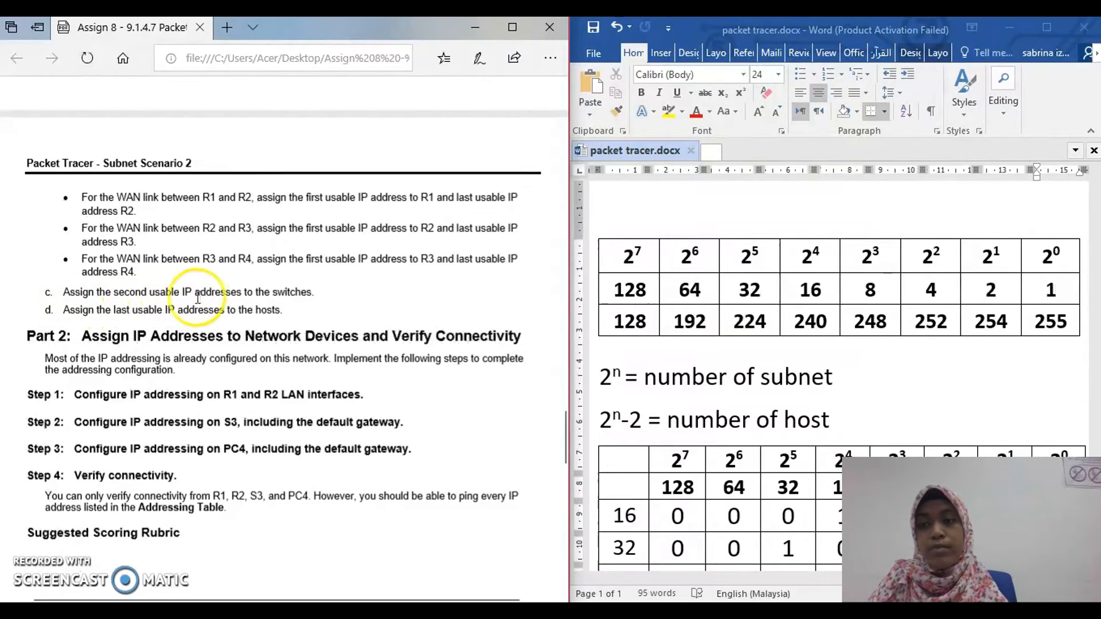
scroll(386, 282, up, 10)
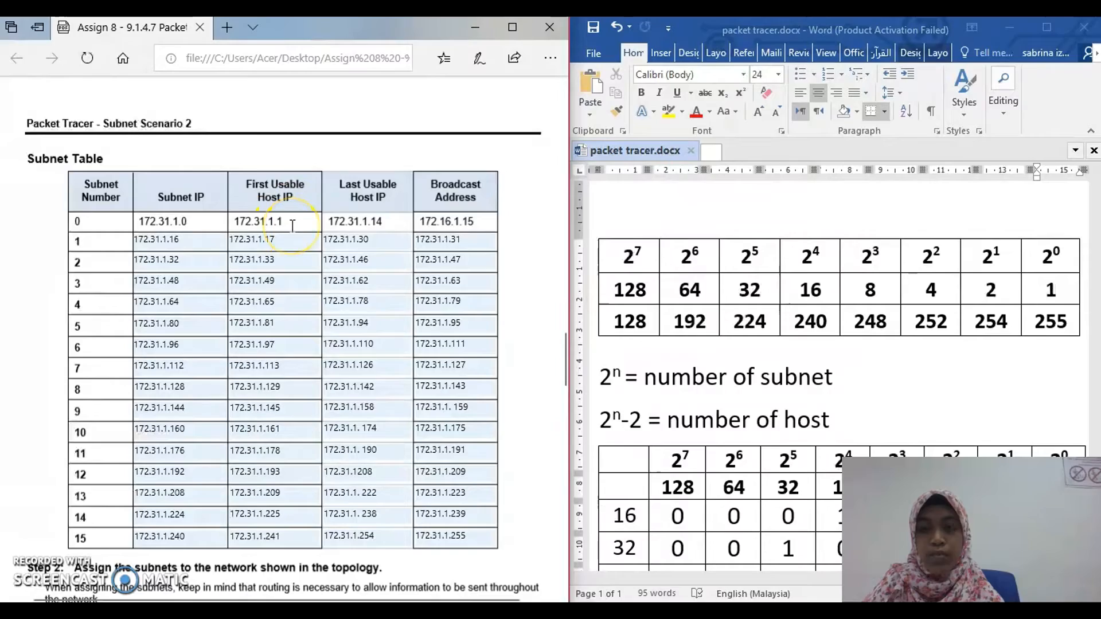
scroll(292, 225, up, 10)
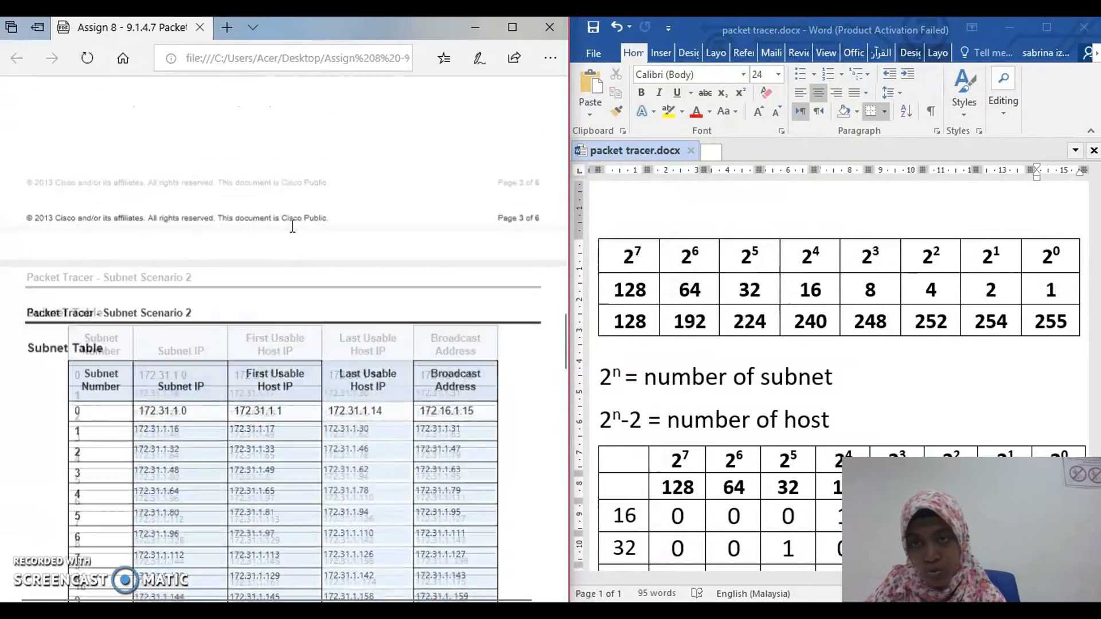
scroll(290, 226, up, 15)
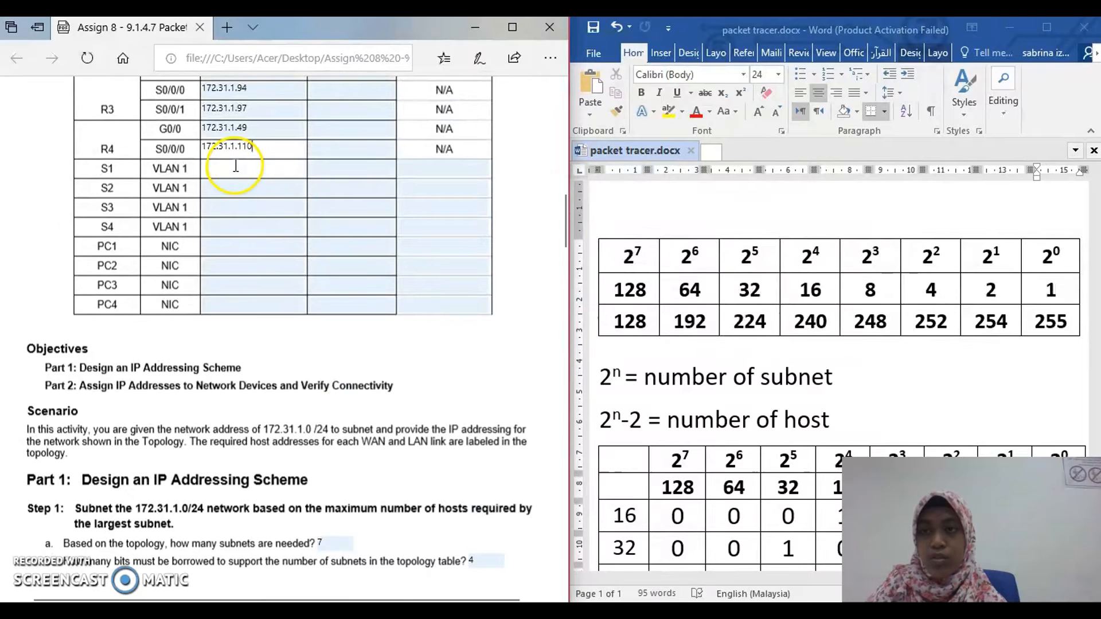
click(235, 166)
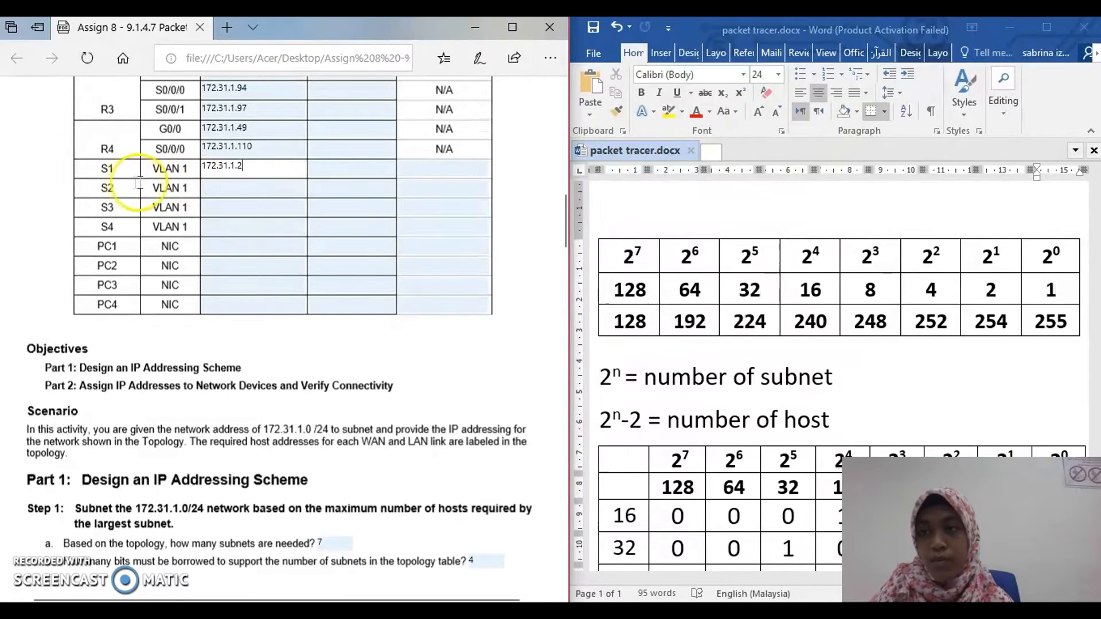
Step: Check Subnet 1's usable host range in the Subnet Table and enter 172.31.1.18 as S2's VLAN 1 IP address
click(235, 189)
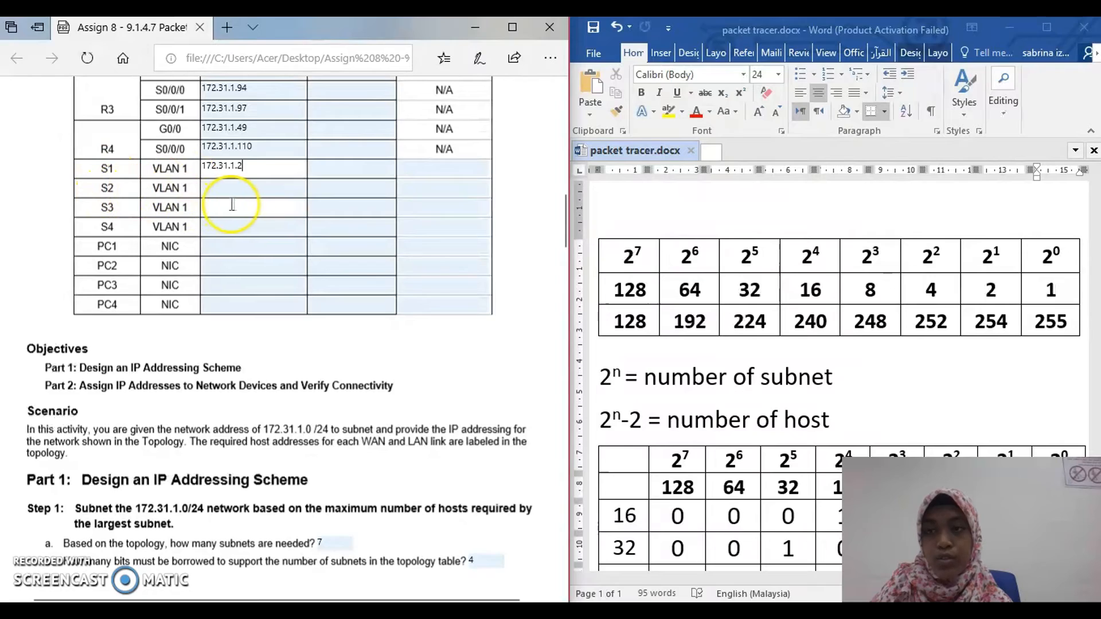
click(239, 187)
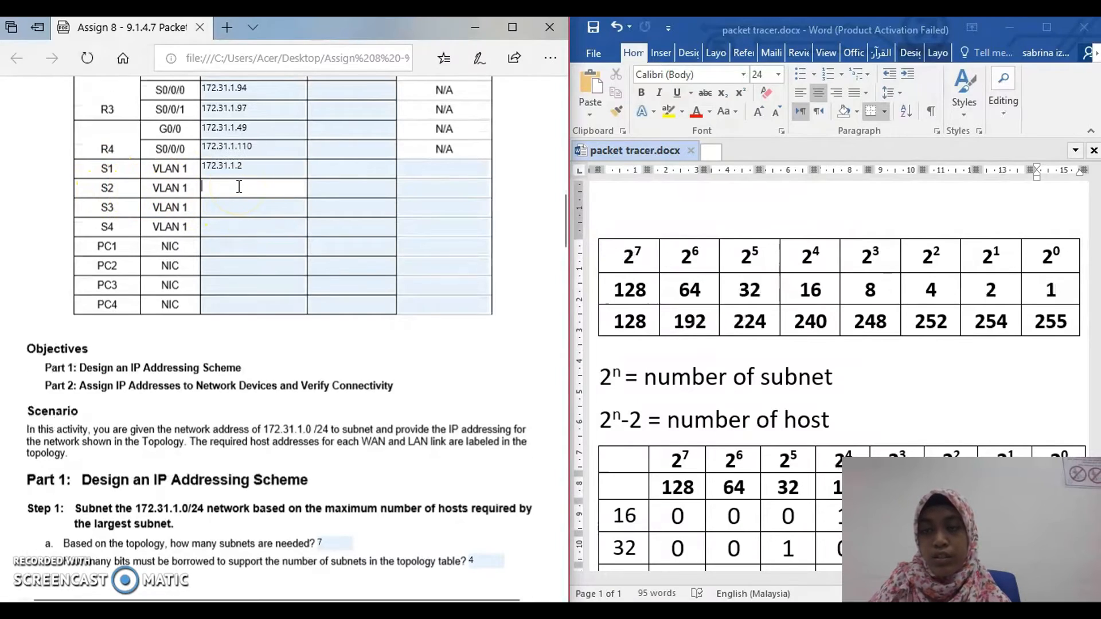
scroll(239, 186, down, 20)
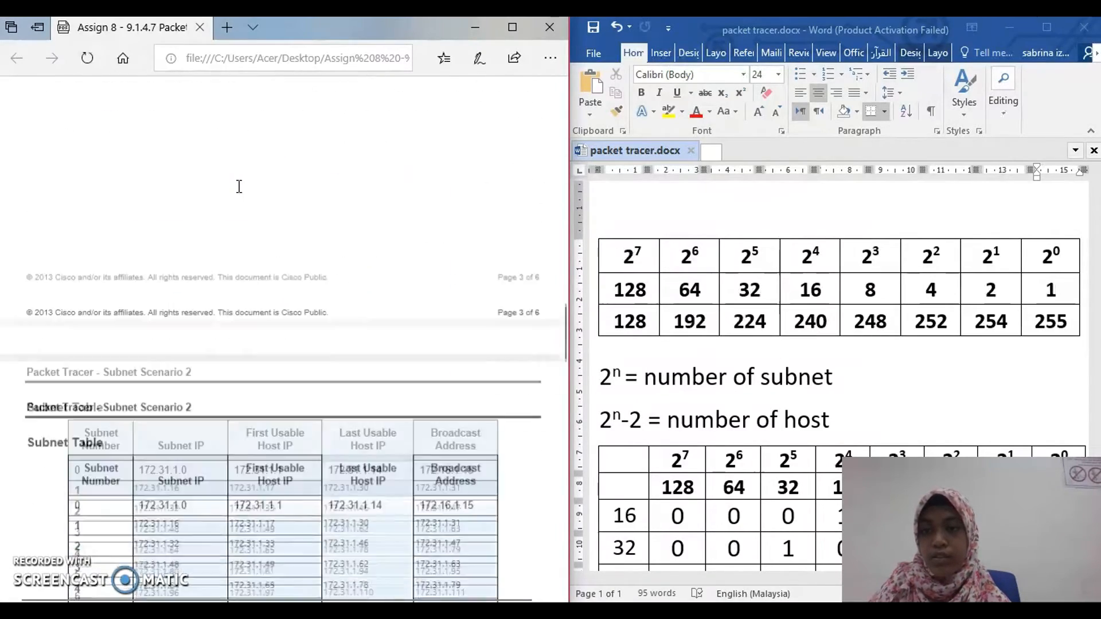
scroll(240, 186, down, 3)
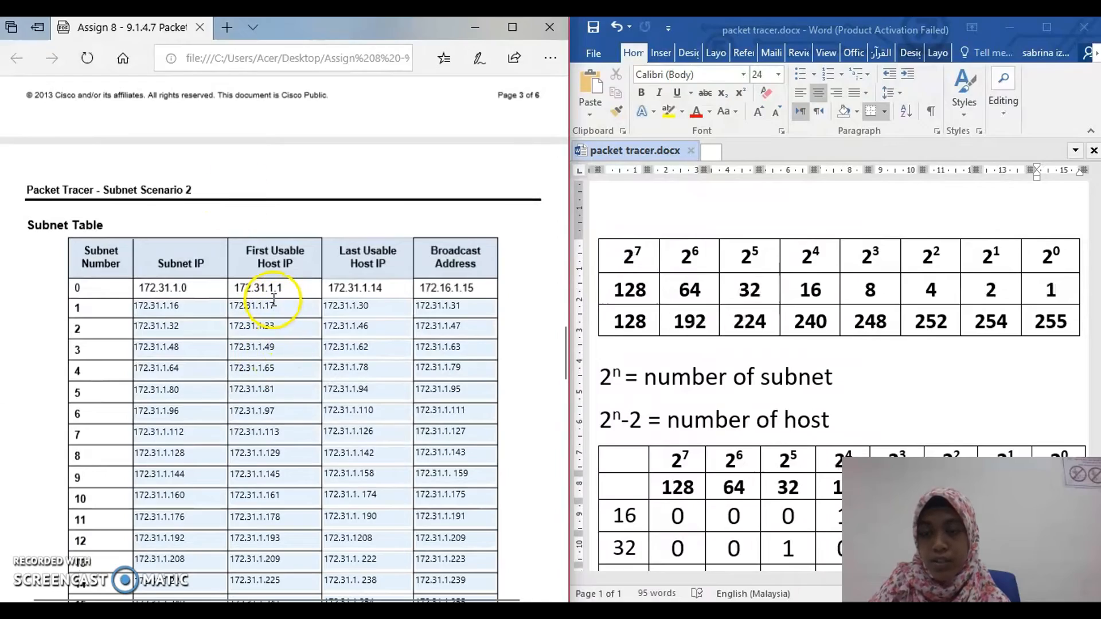
scroll(273, 298, up, 8)
scroll(284, 302, up, 15)
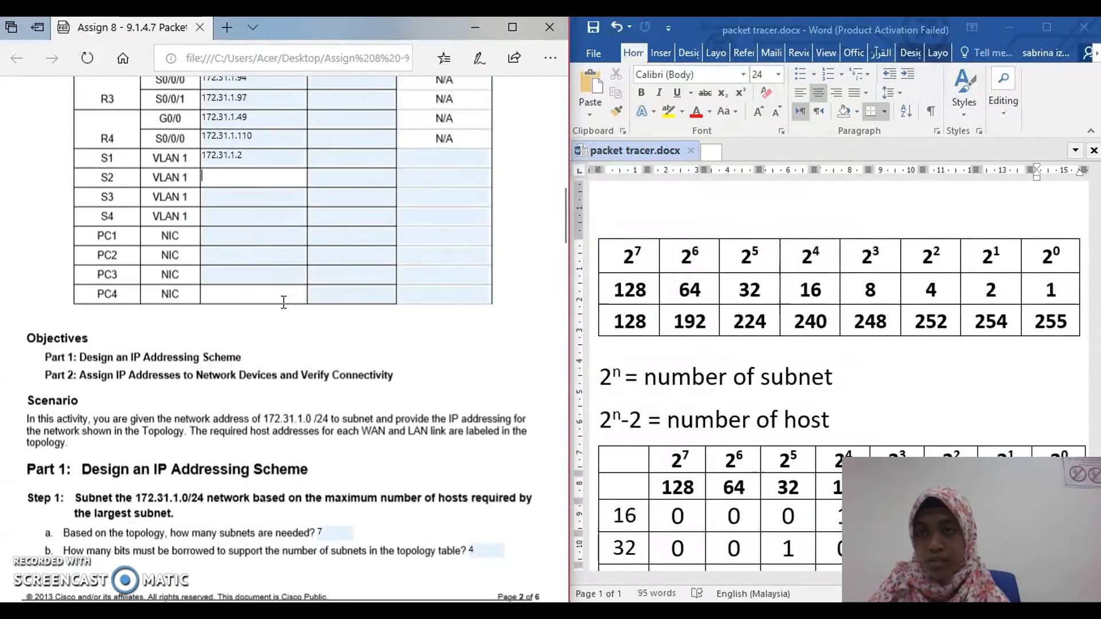
text(172.31.1.18)
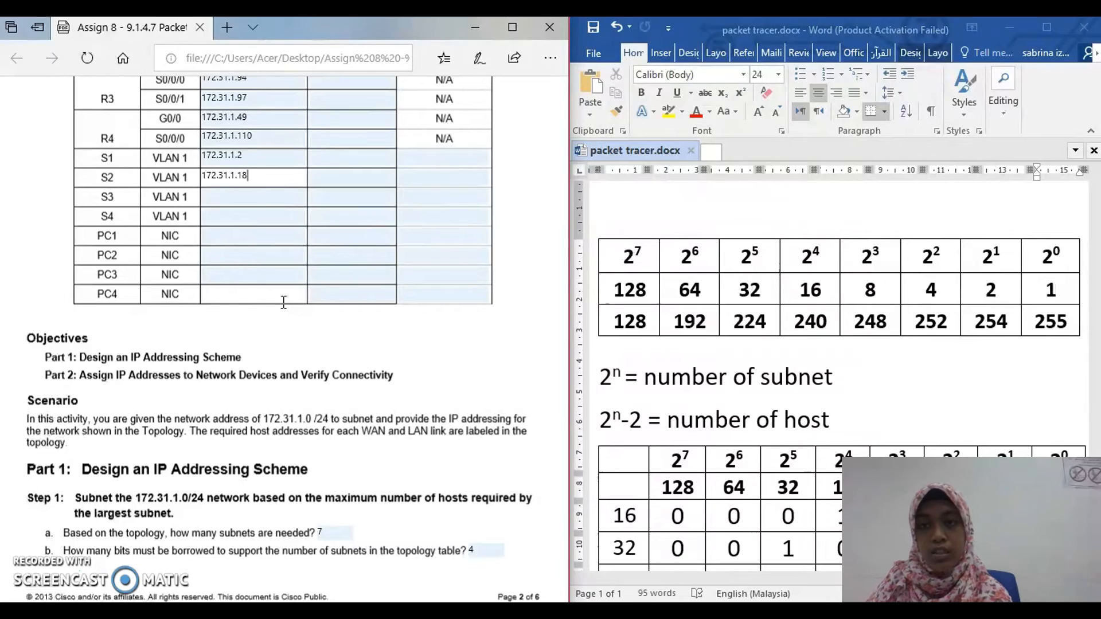
Step: Look up Subnet 2's first usable host IP and enter 172.31.1.34 as S3's VLAN 1 IP address in the Addressing Table
scroll(283, 303, down, 5)
scroll(277, 503, up, 5)
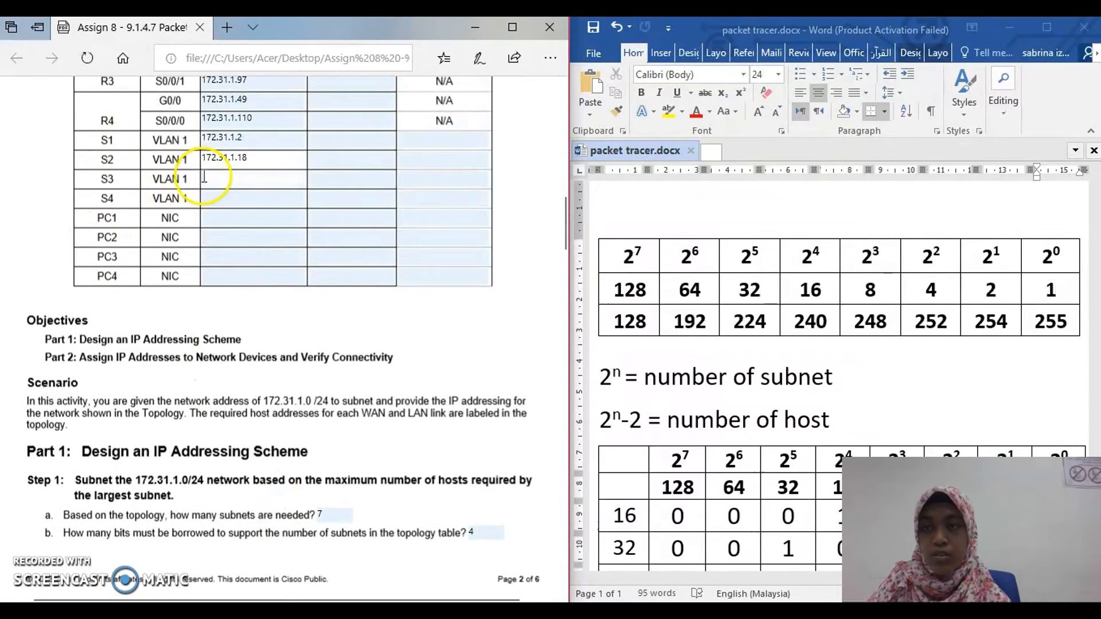
scroll(302, 440, down, 15)
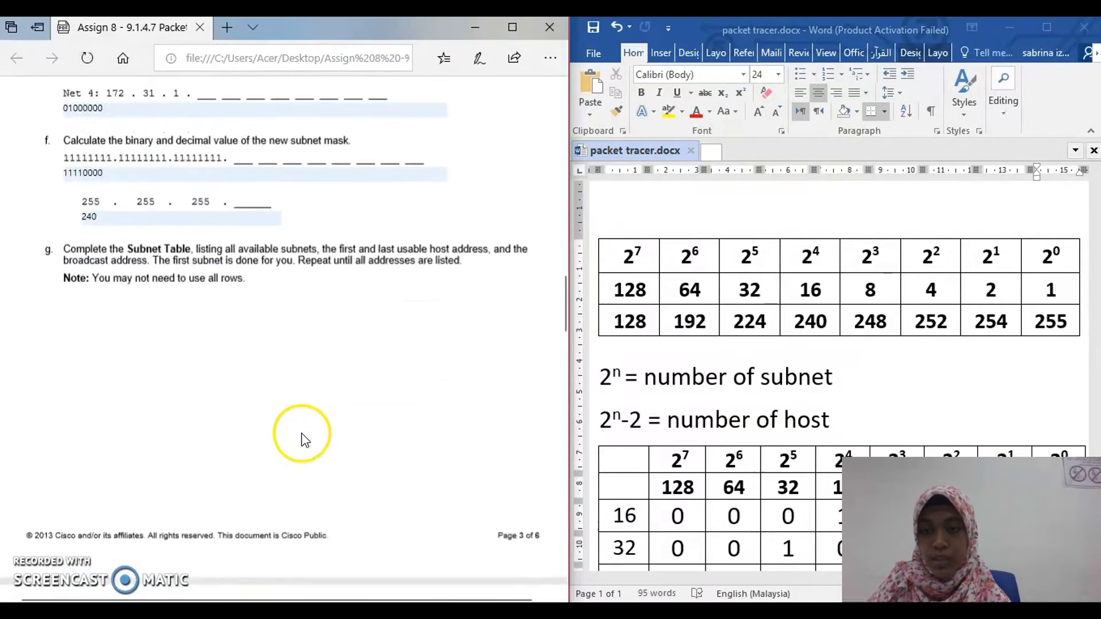
scroll(302, 439, down, 3)
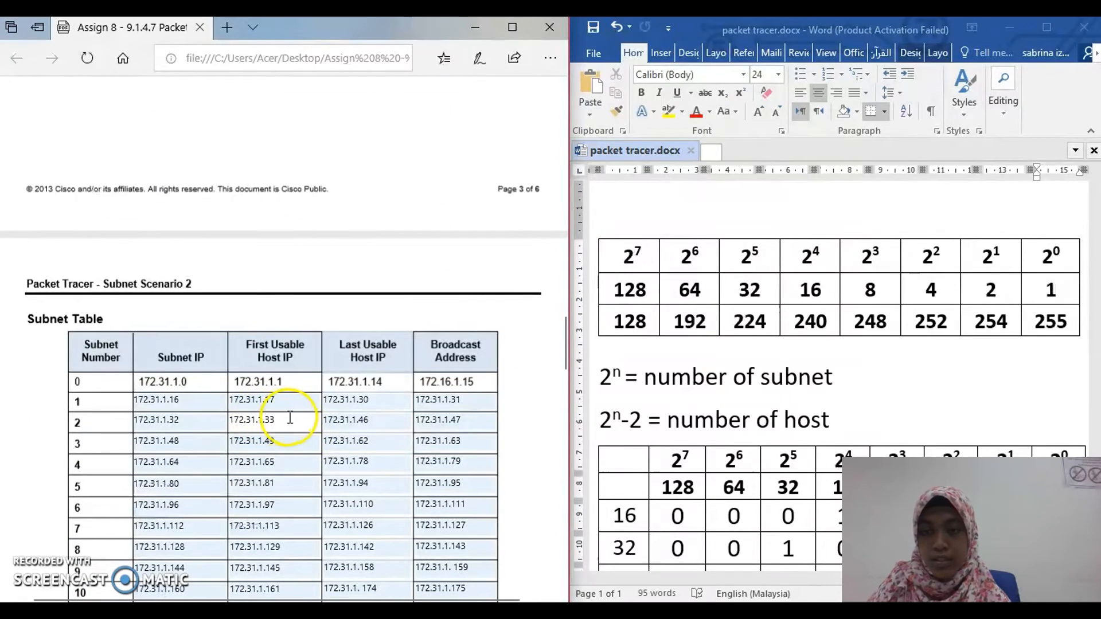
scroll(284, 423, up, 15)
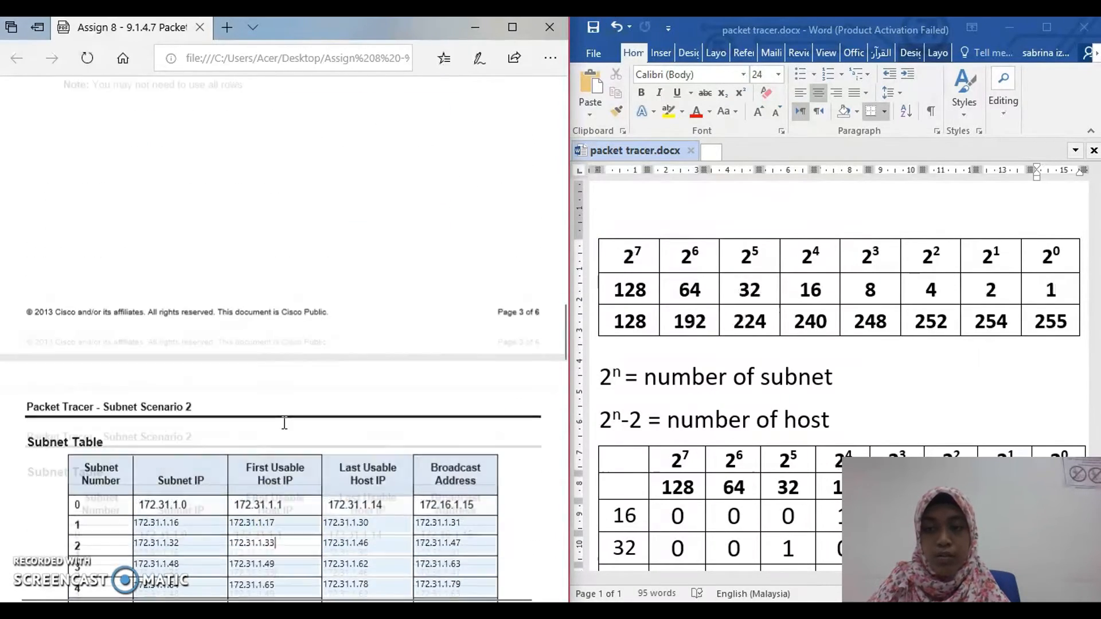
scroll(284, 422, up, 4)
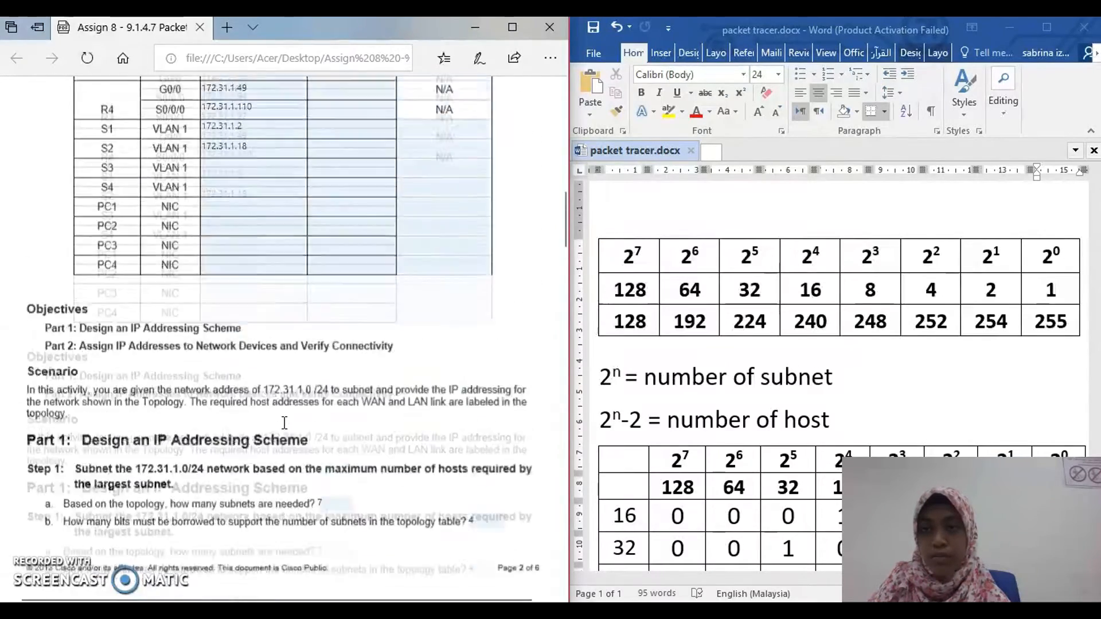
click(251, 264)
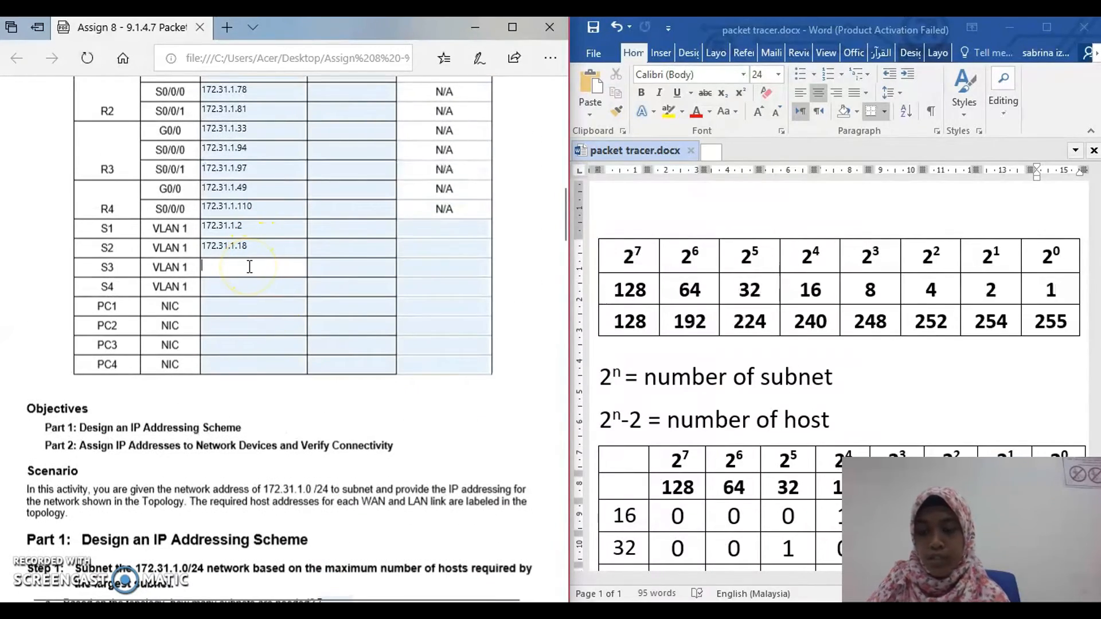
text(172.31.1.34)
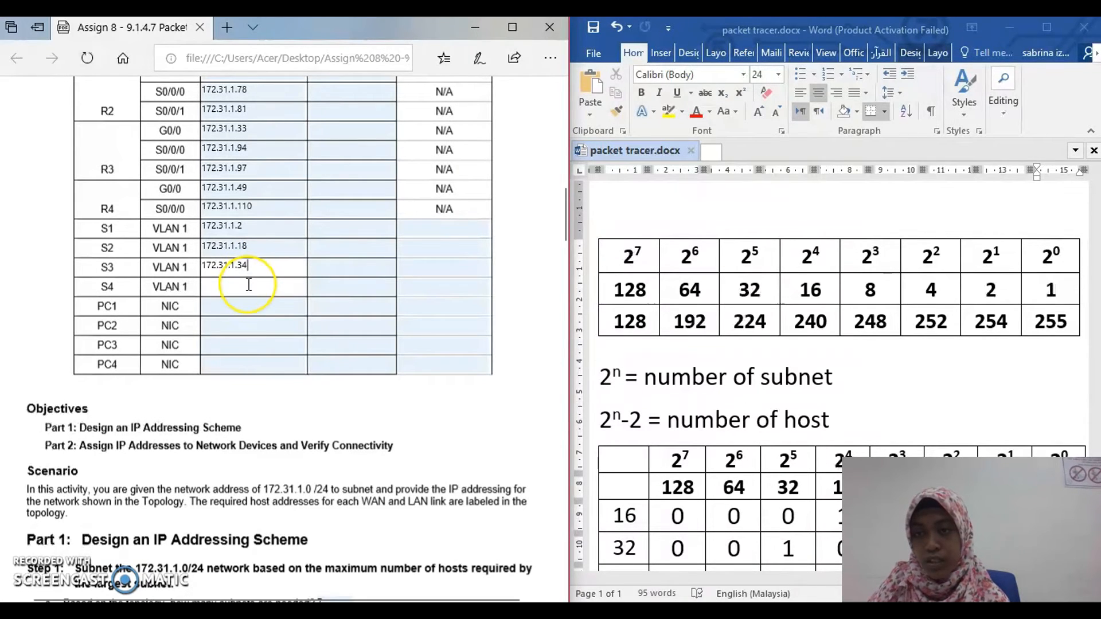
Step: Look up Subnet 3's first usable host IP and enter 172.31.50 as S4's VLAN 1 IP address in the Addressing Table
click(249, 284)
scroll(249, 284, down, 15)
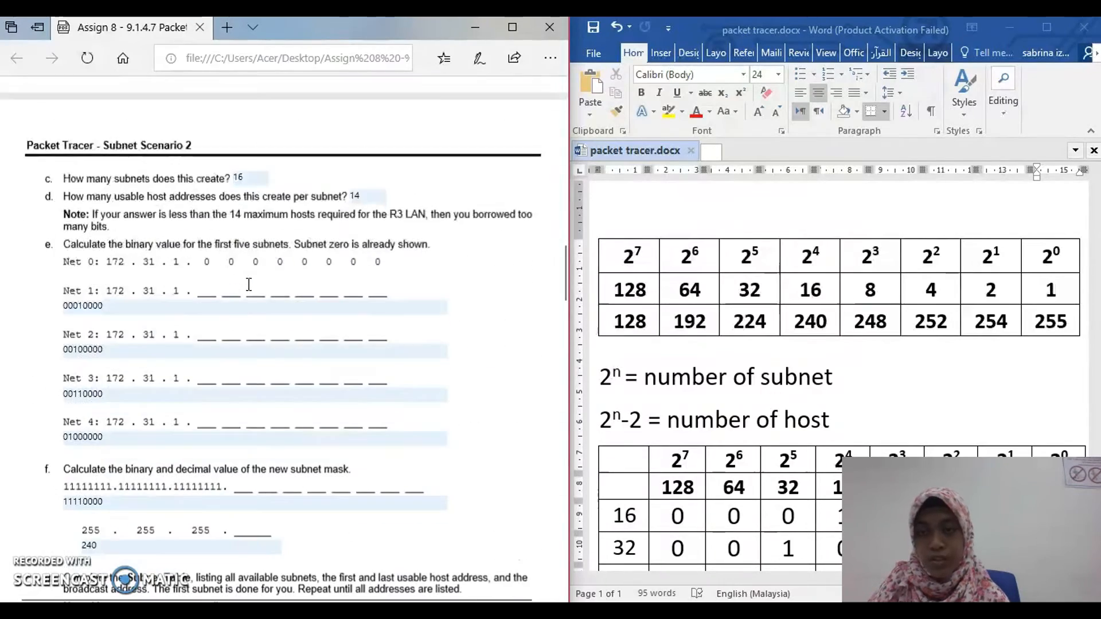
click(290, 379)
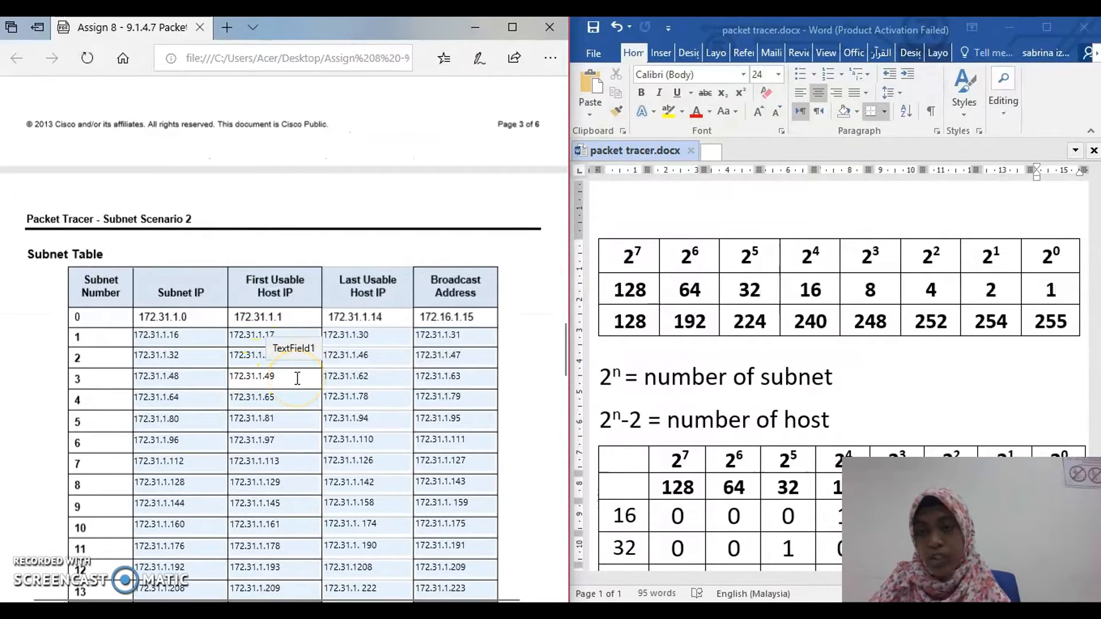
scroll(298, 378, up, 15)
click(252, 438)
text(172.31.50)
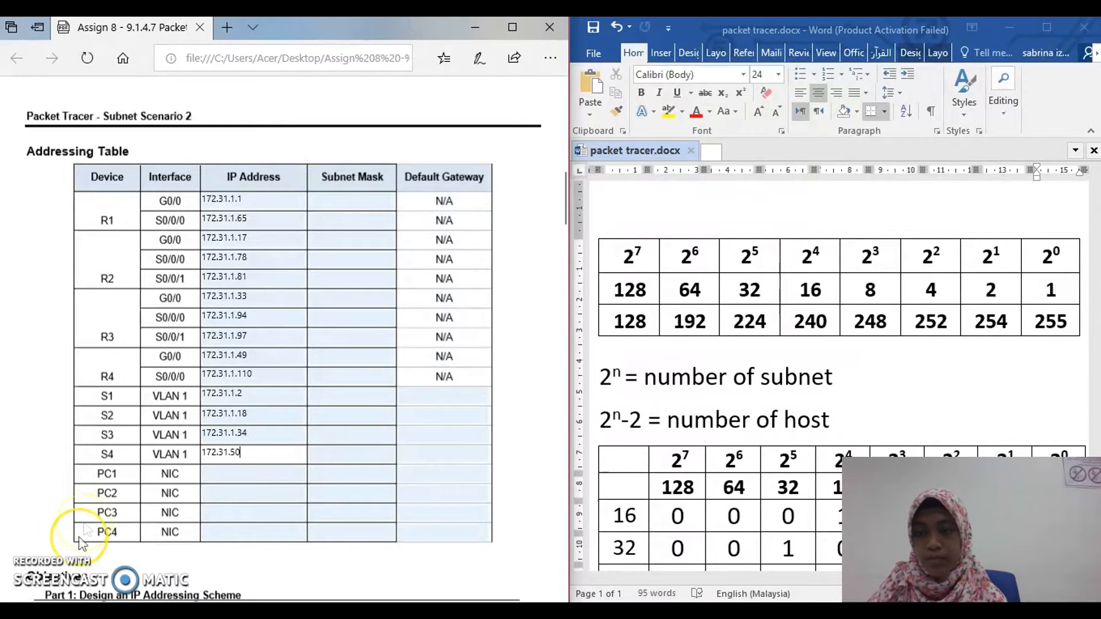
Step: Review the guideline for host addresses and enter Subnet 0's last usable address, 172.31.1.14, as PC1's NIC IP address in the Addressing Table
scroll(403, 419, down, 15)
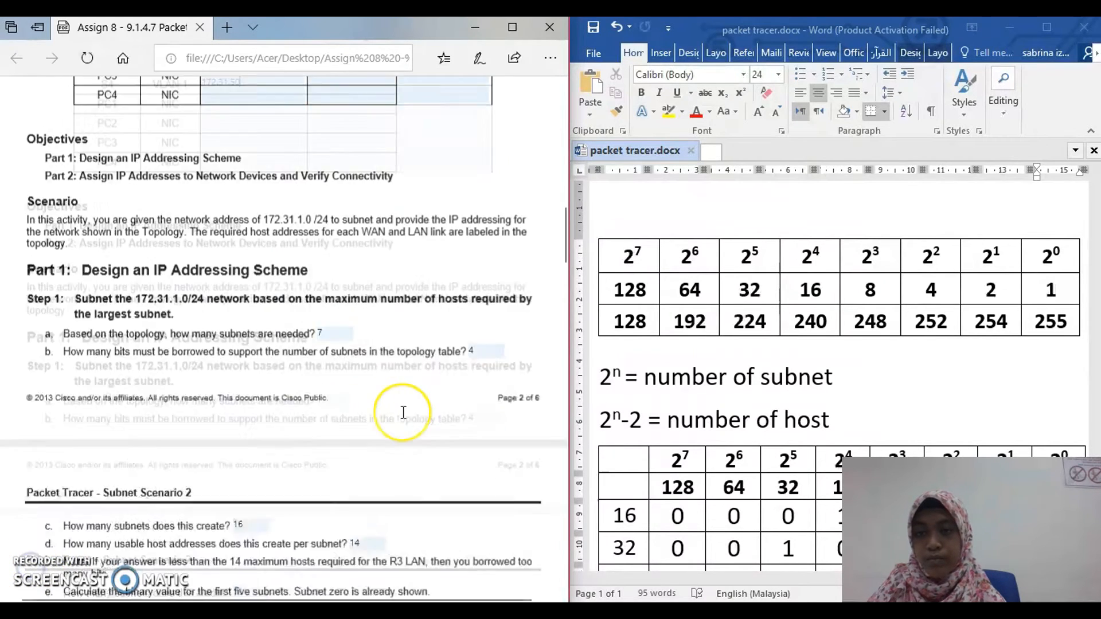
scroll(403, 419, down, 10)
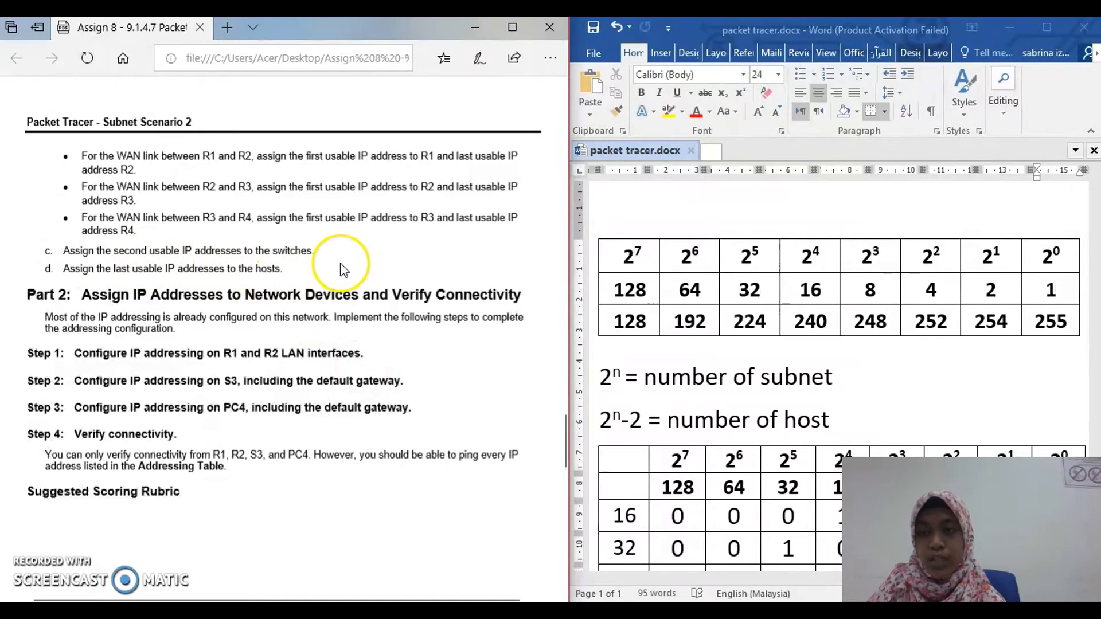
scroll(360, 279, up, 5)
scroll(367, 280, down, 15)
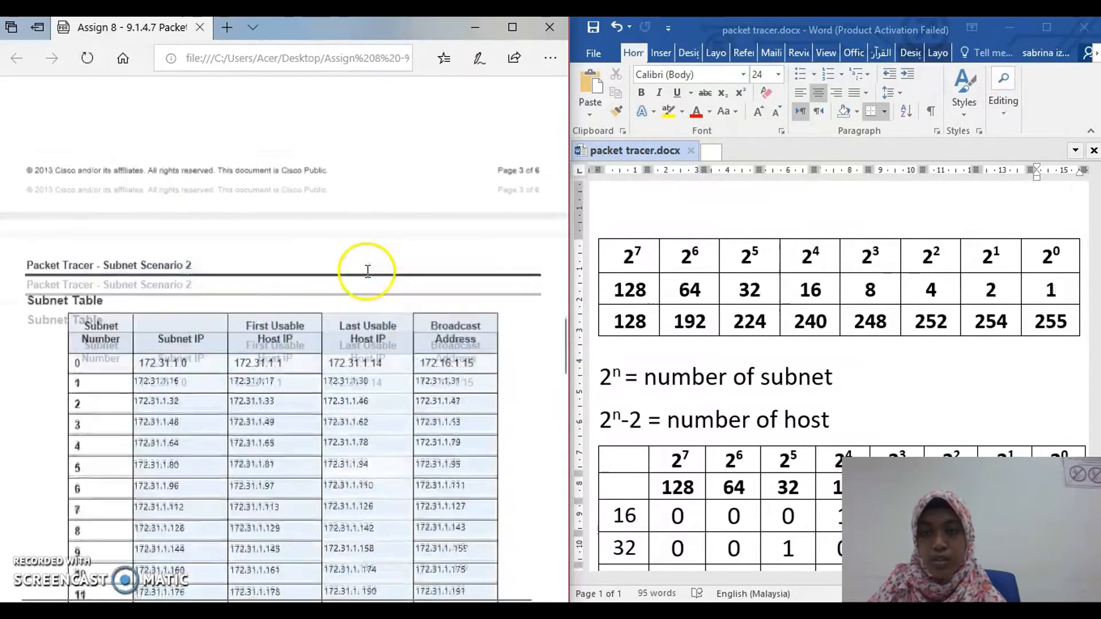
scroll(367, 280, down, 1)
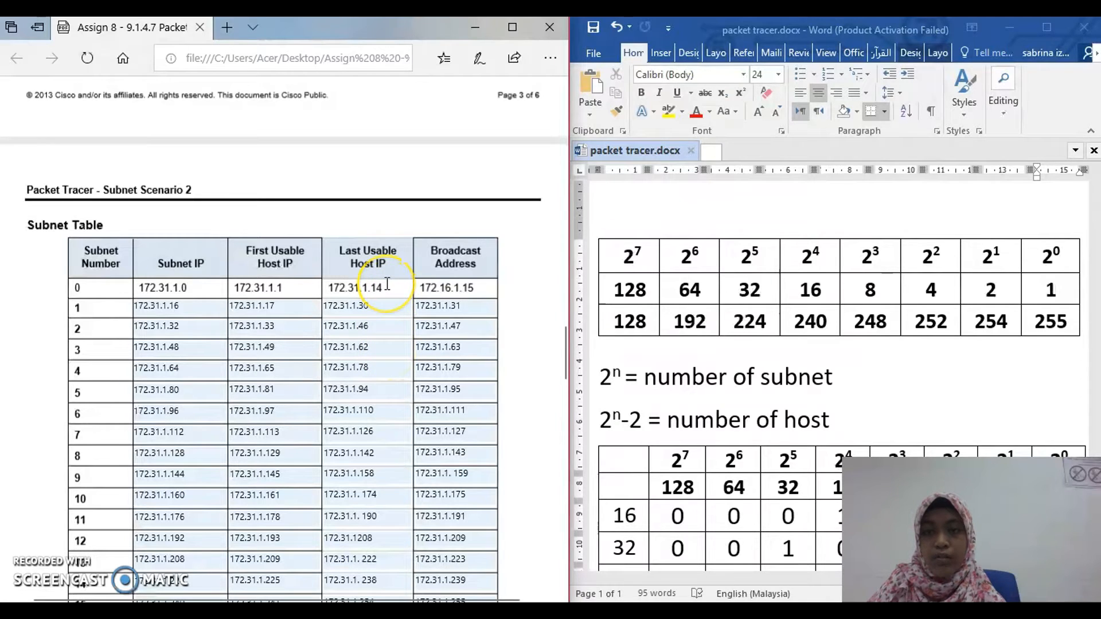
scroll(387, 284, up, 5)
scroll(387, 283, up, 20)
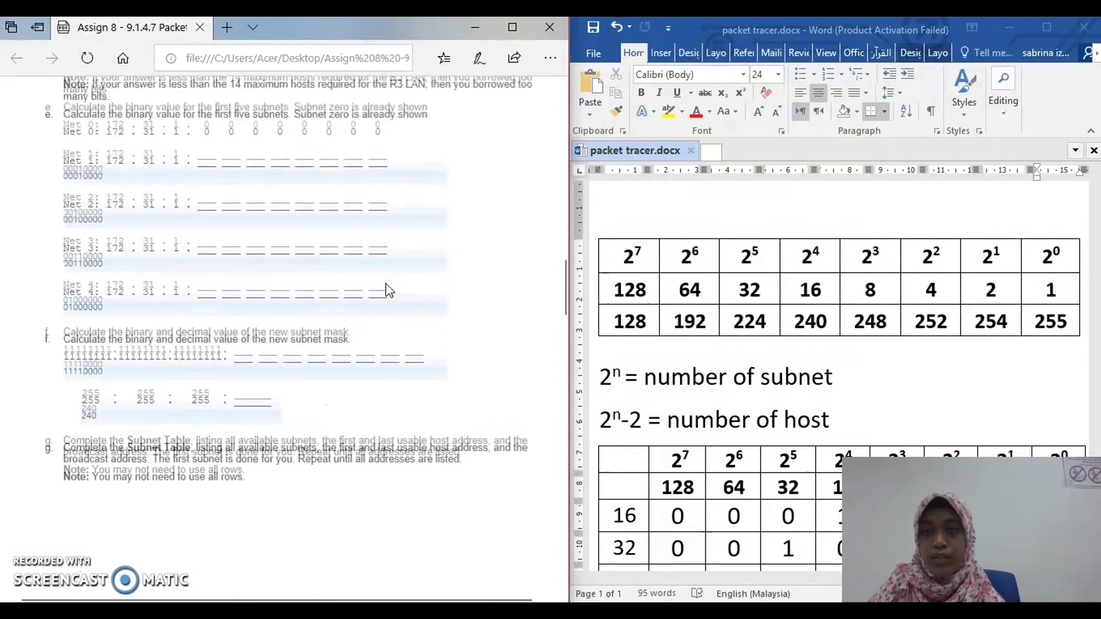
scroll(387, 284, right, 1)
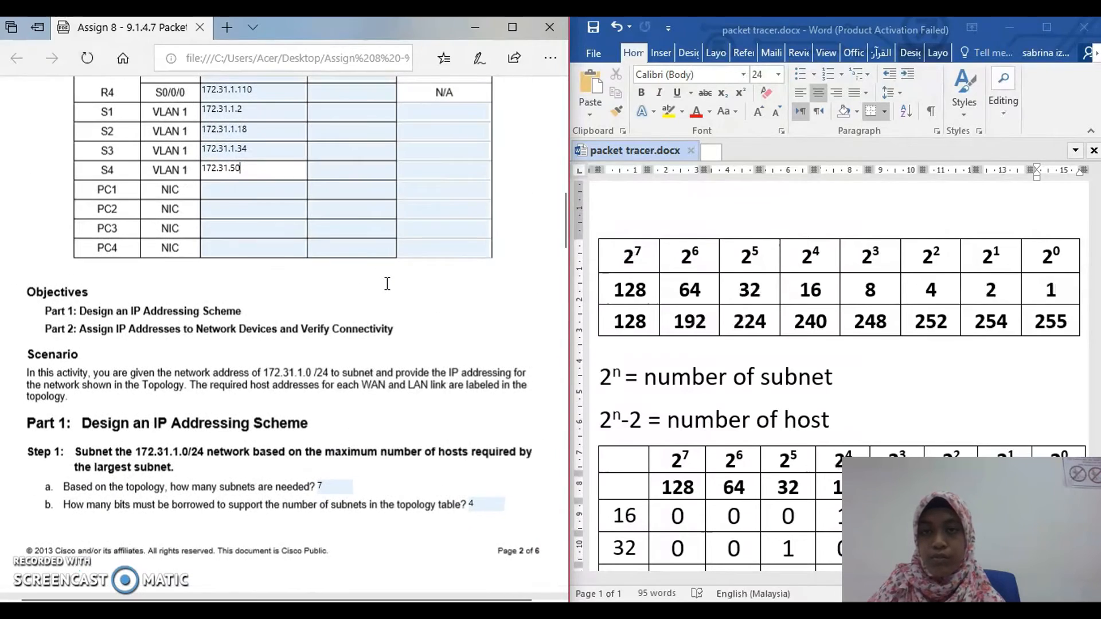
click(265, 191)
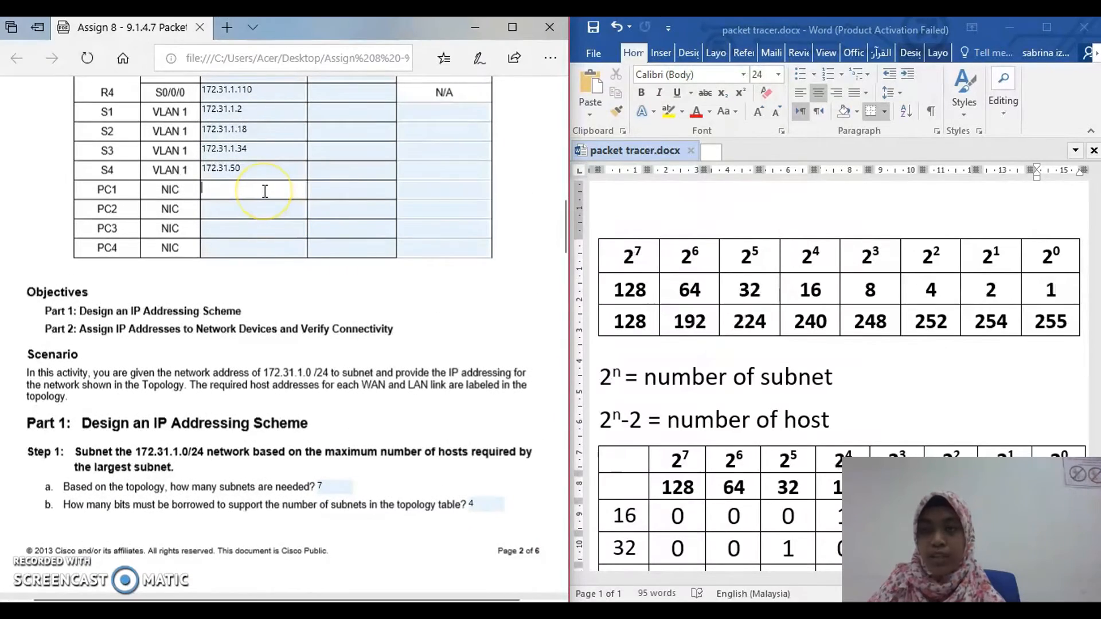
text(172)
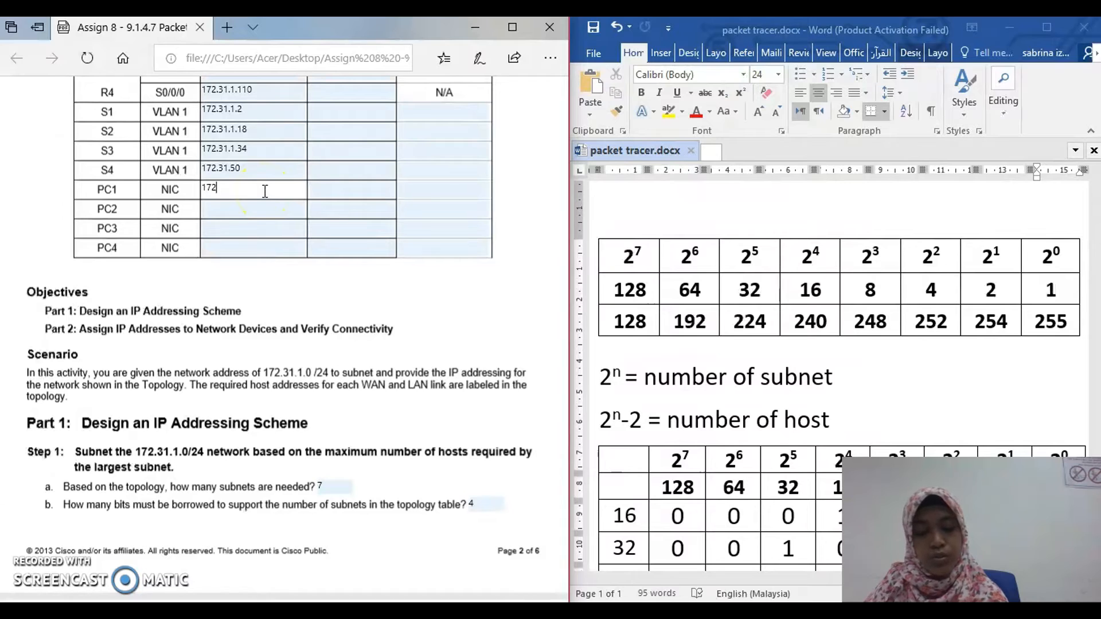
text(.31.1)
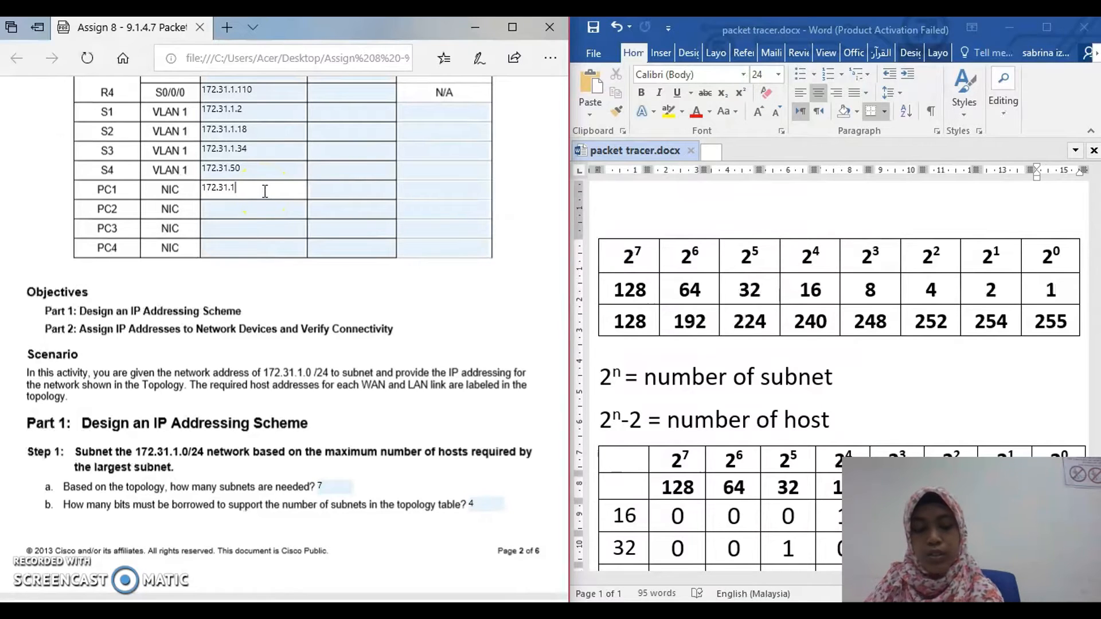
text(.14)
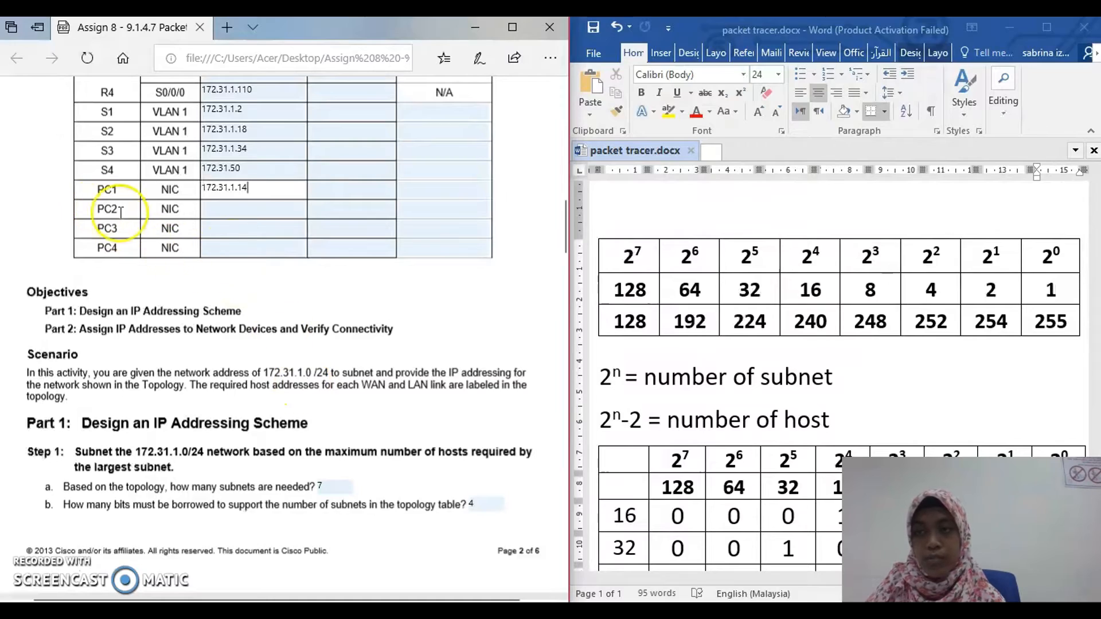
Step: Look up Subnet 1's last usable host IP and enter 172.31.1.30 as PC2's NIC IP address in the Addressing Table
scroll(518, 344, down, 8)
scroll(520, 346, down, 10)
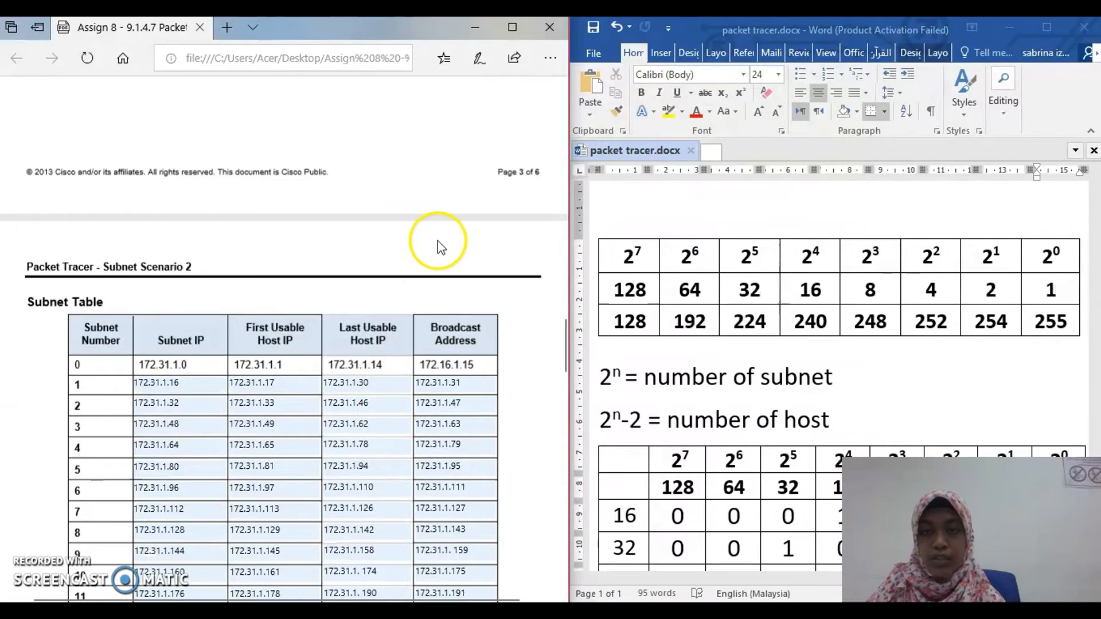
scroll(440, 247, up, 15)
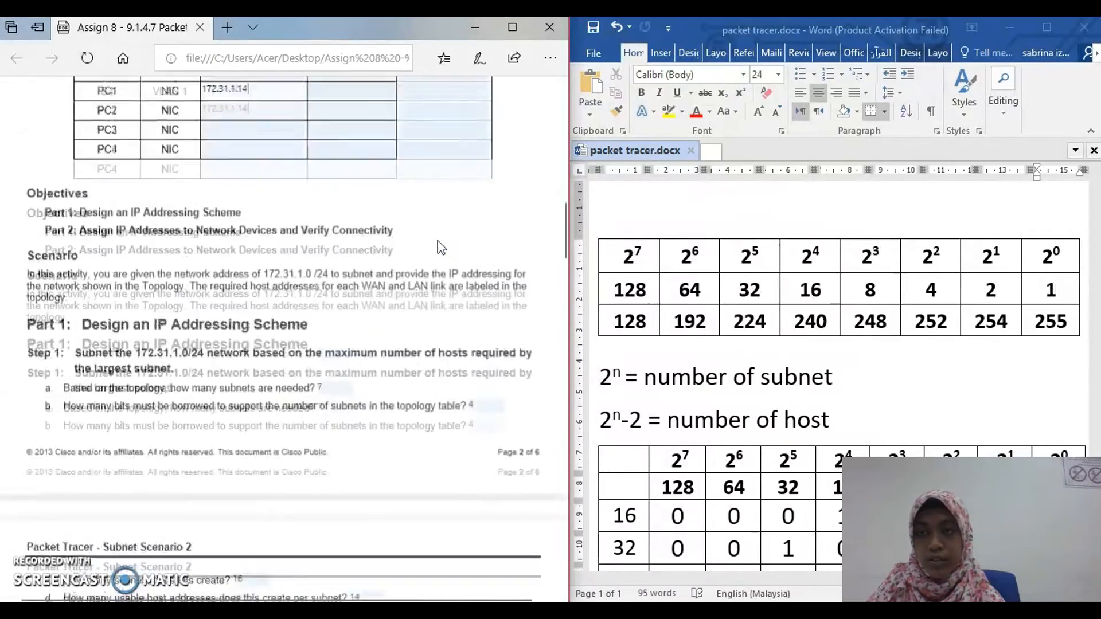
scroll(438, 241, up, 2)
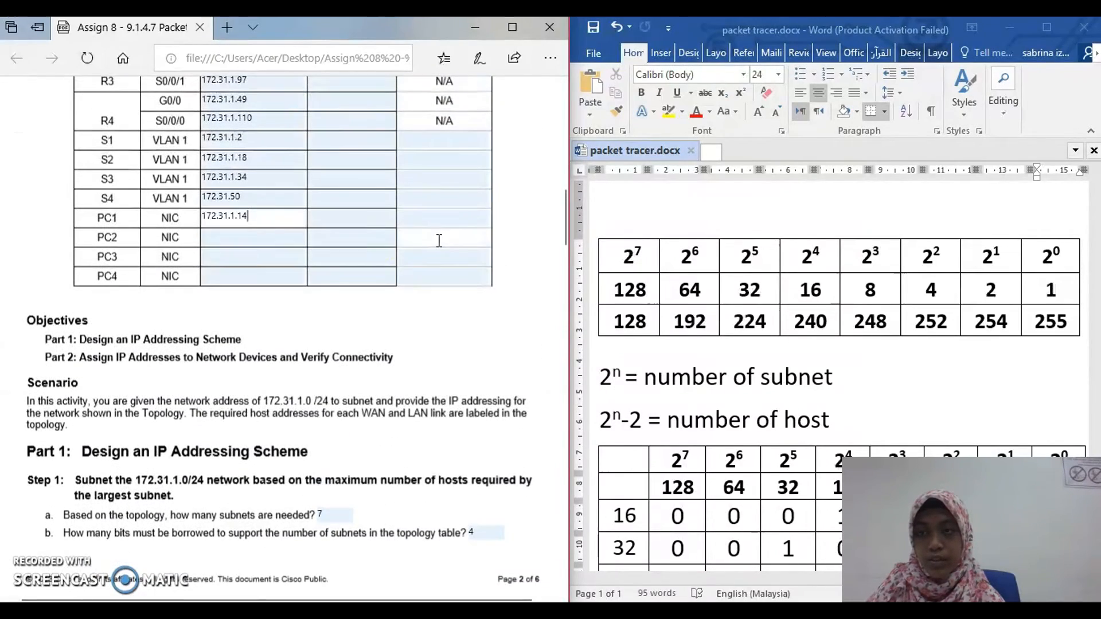
click(257, 238)
text(17)
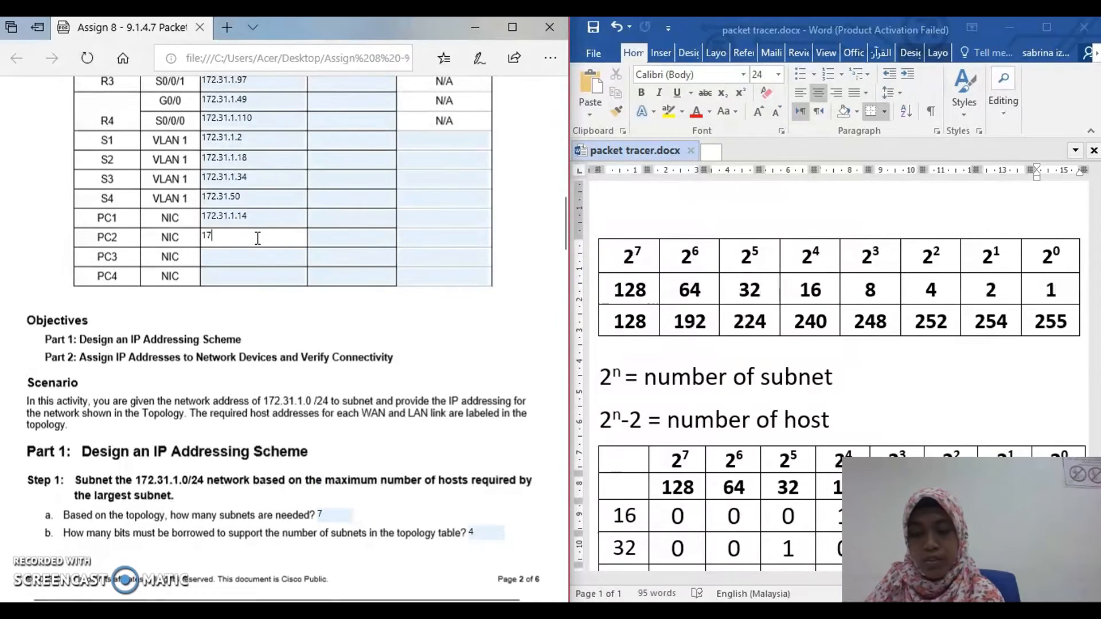
text(2.31.)
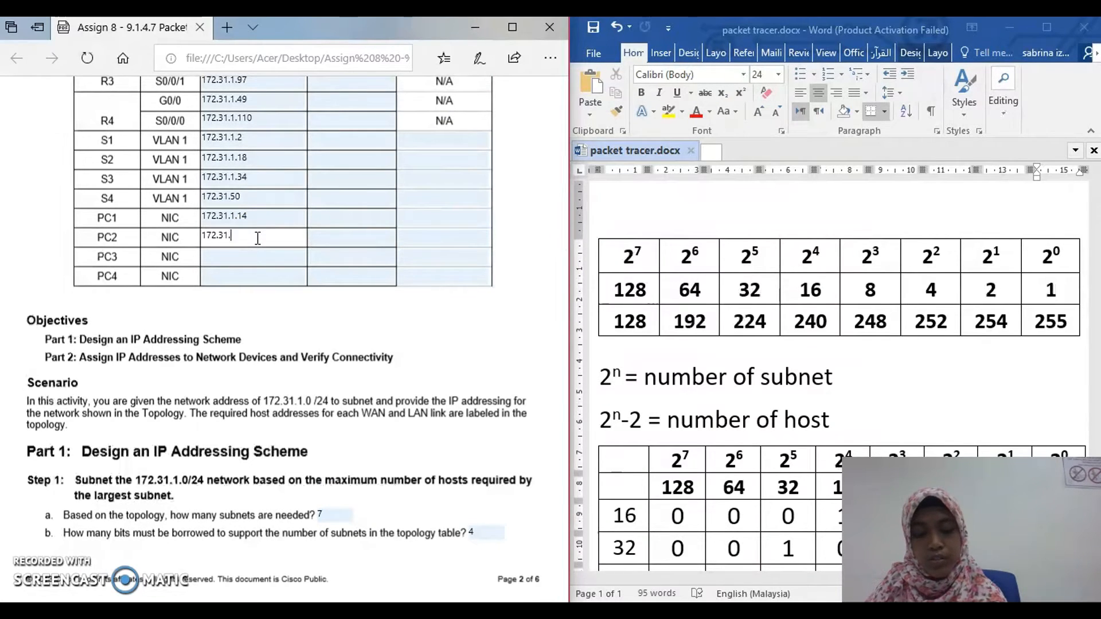
text(1.3)
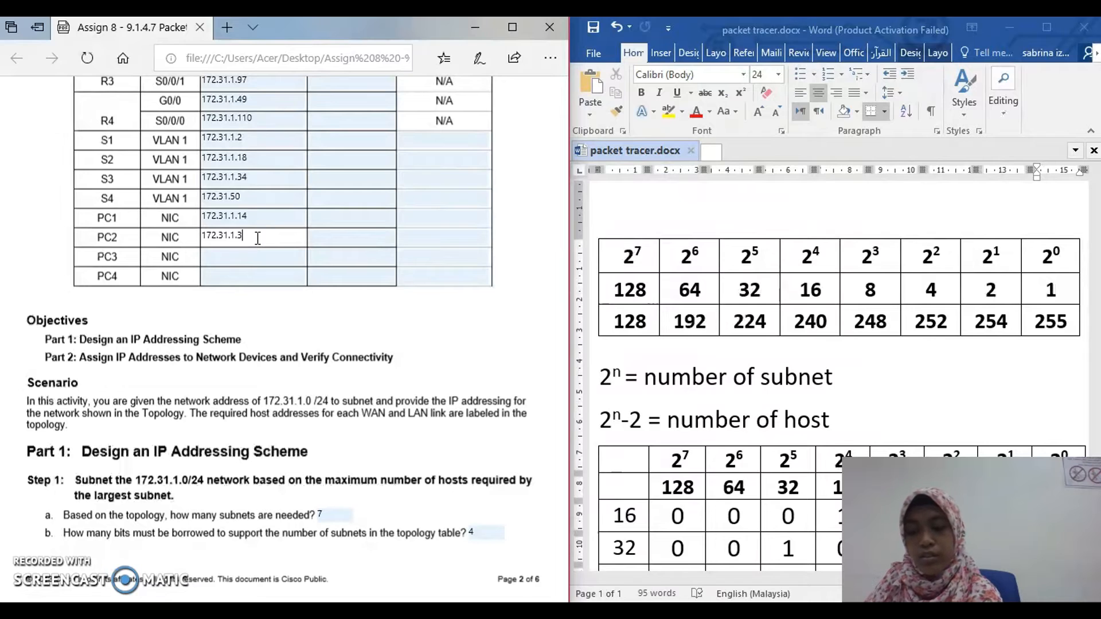
text(0)
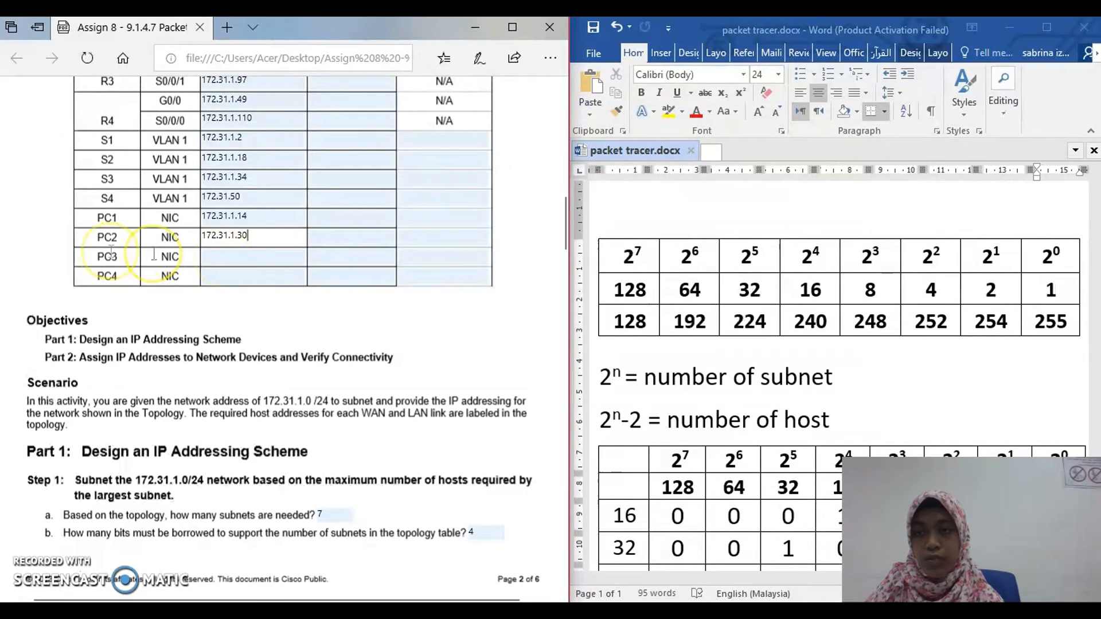
Step: Look up Subnet 2's last usable host IP and enter 172.31.1.46 as PC3's NIC IP address in the Addressing Table
scroll(232, 260, down, 12)
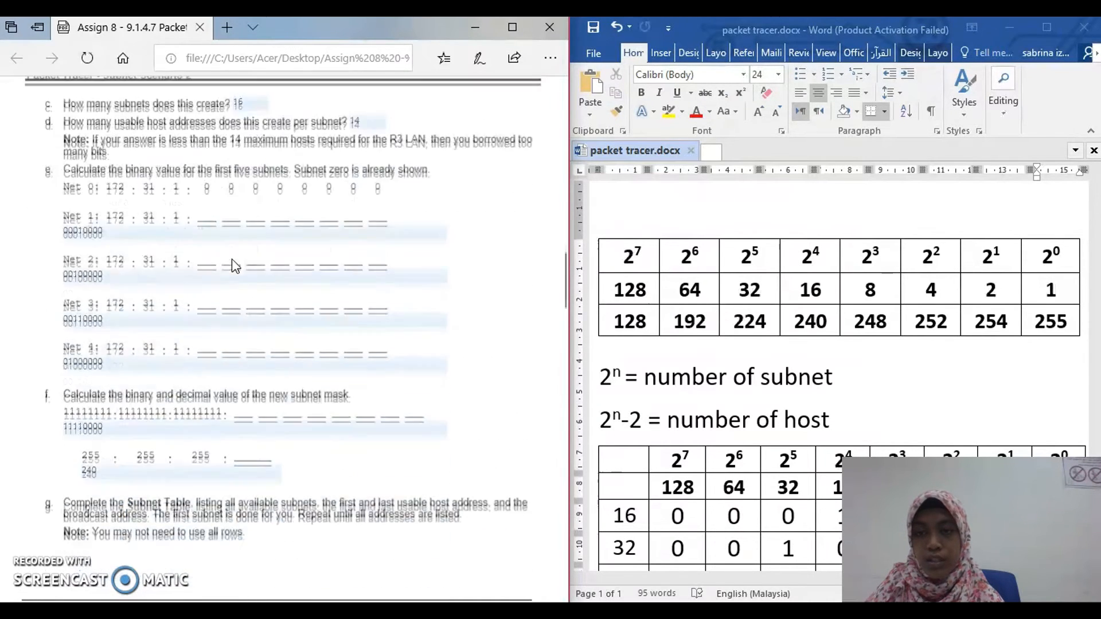
scroll(232, 259, down, 15)
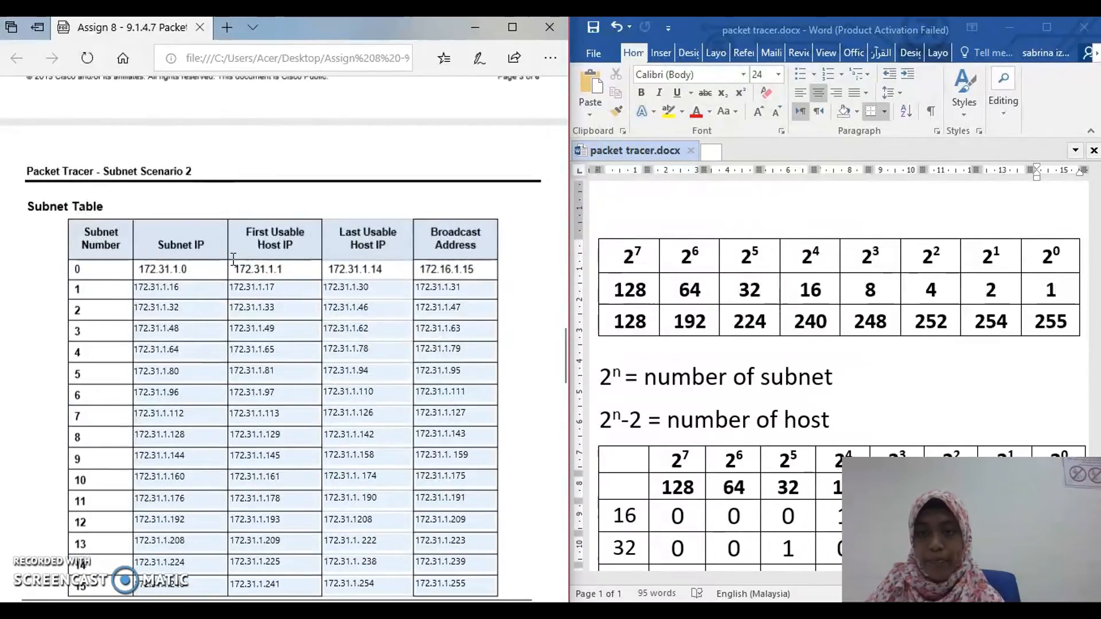
scroll(377, 313, up, 5)
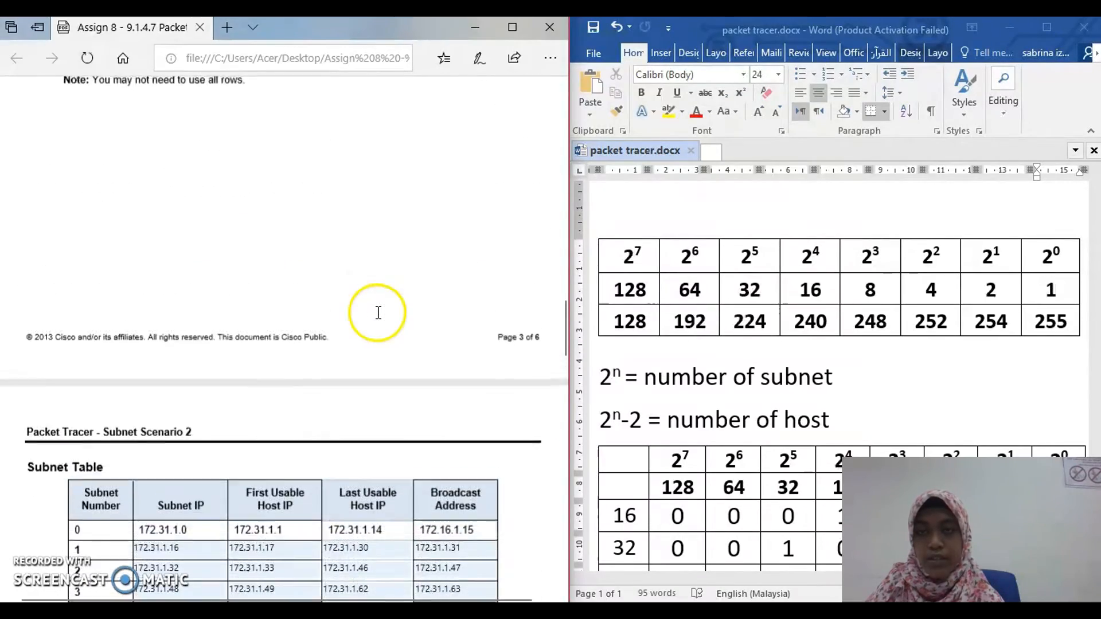
scroll(377, 313, up, 15)
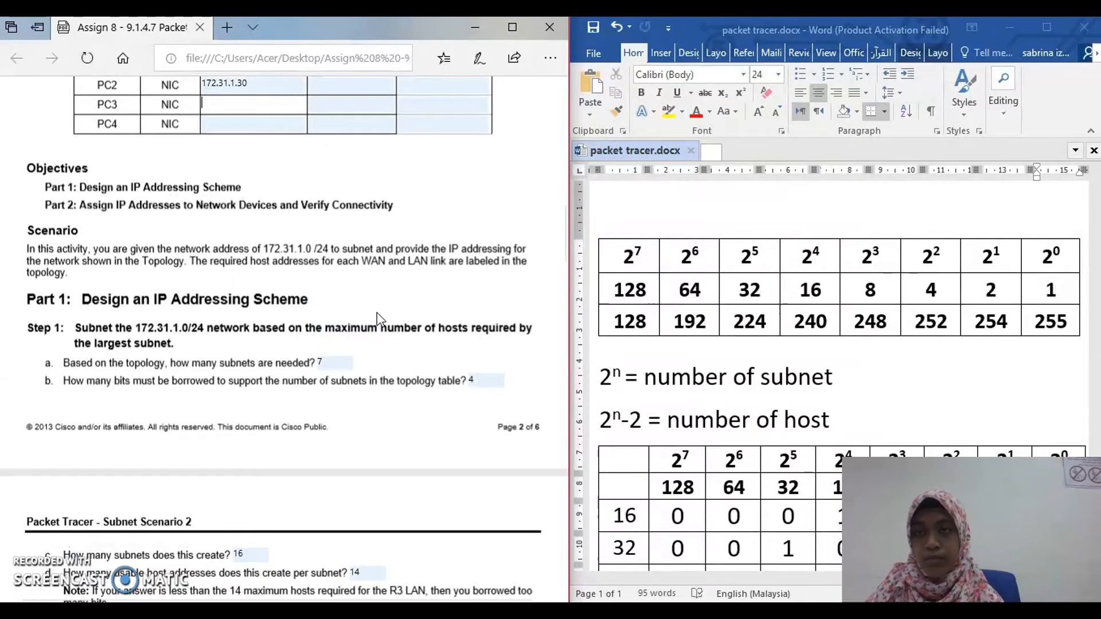
text(172.31.1)
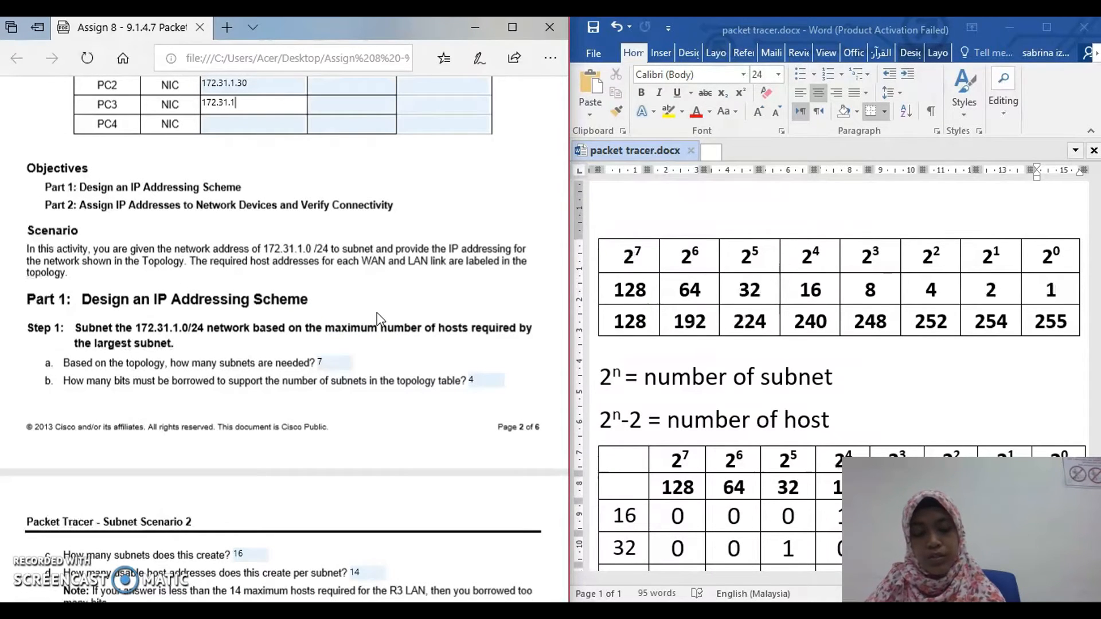
text(.46)
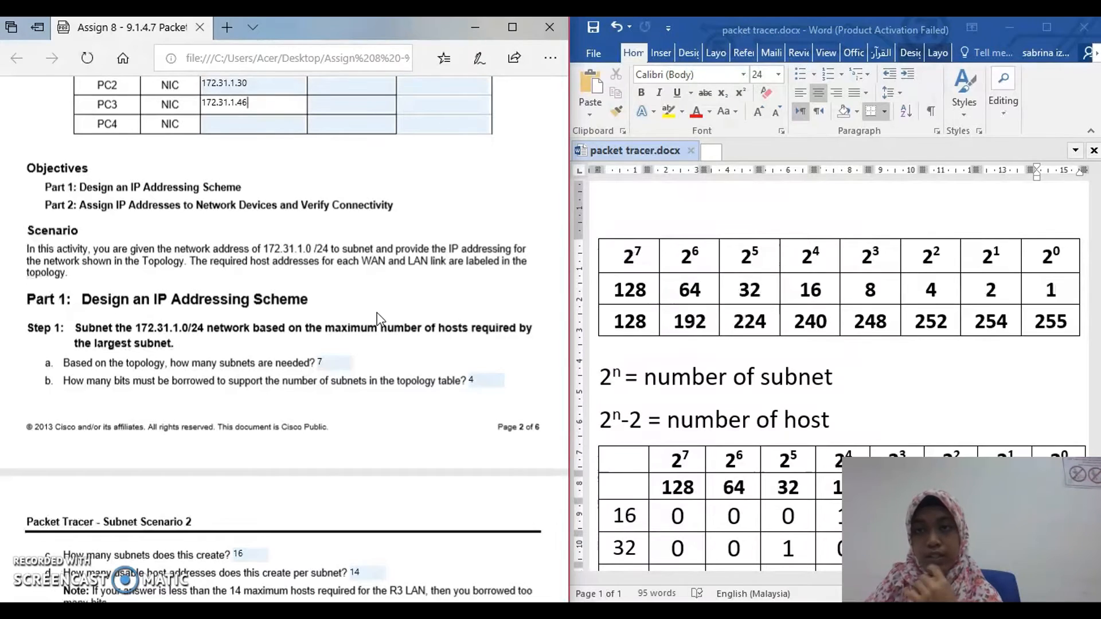
Step: Look up Subnet 3's last usable host IP and enter 172.31.1.62 as PC4's NIC IP address in the Addressing Table
click(279, 131)
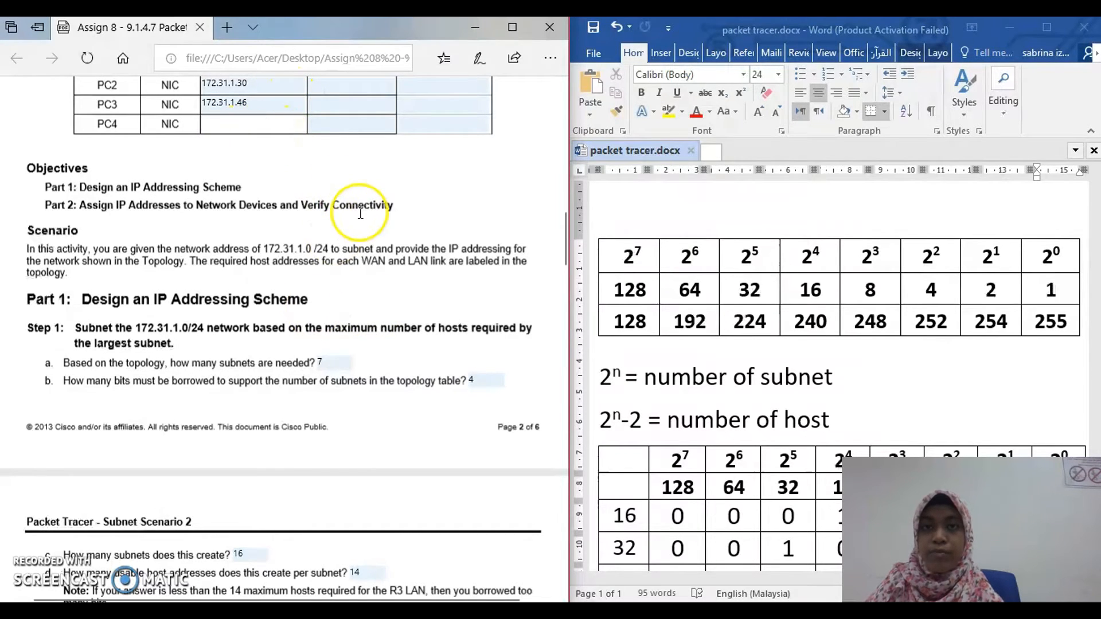
scroll(361, 213, down, 10)
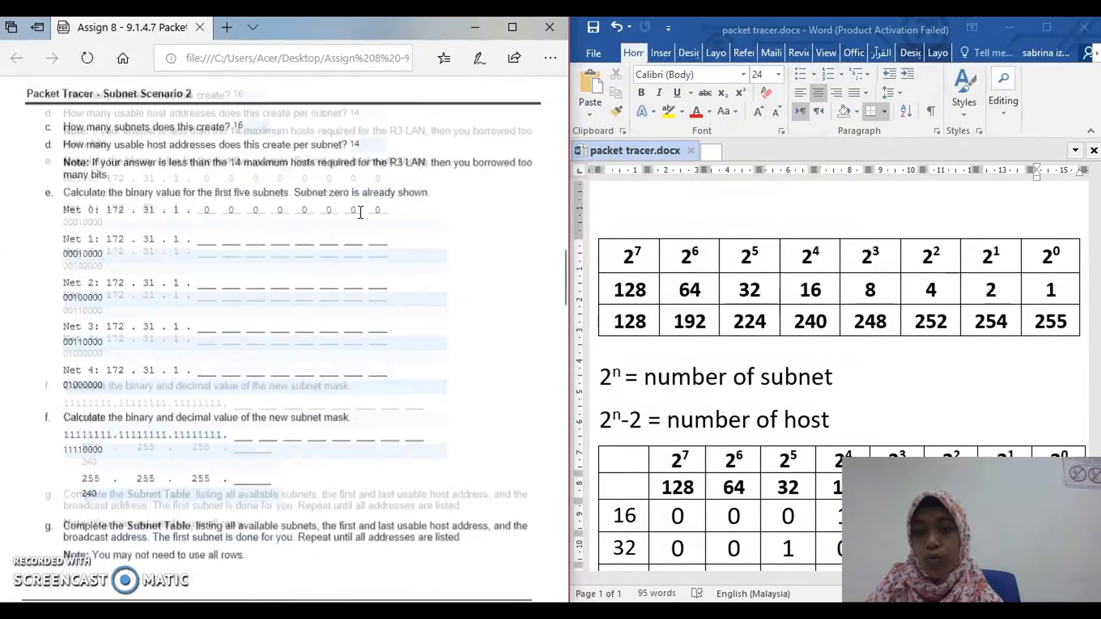
scroll(360, 213, down, 10)
click(285, 474)
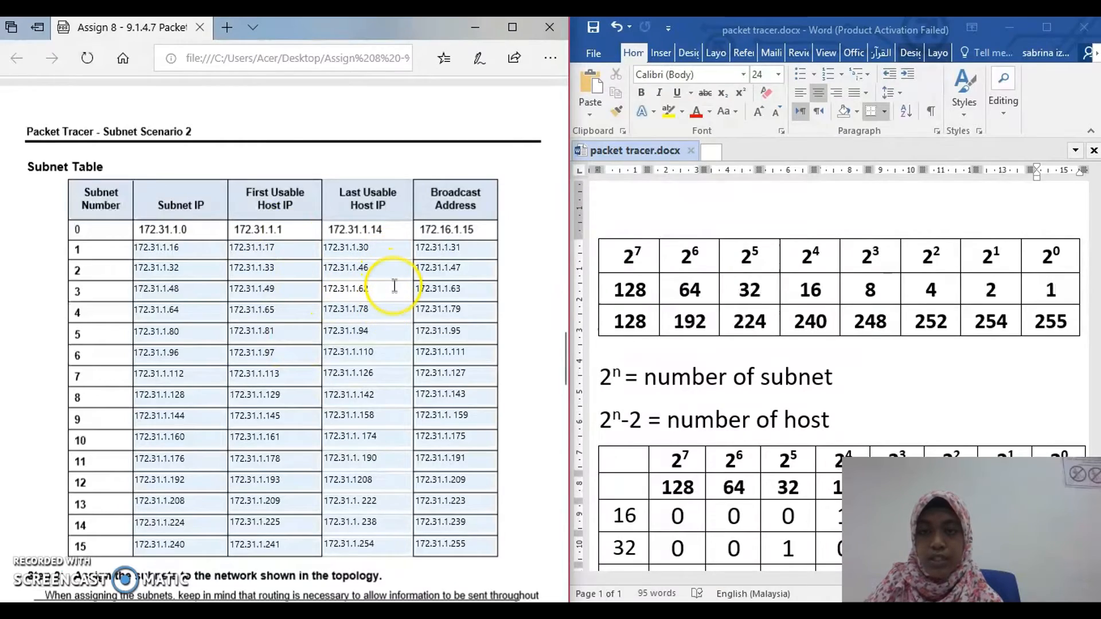
scroll(393, 287, up, 1)
scroll(394, 287, up, 20)
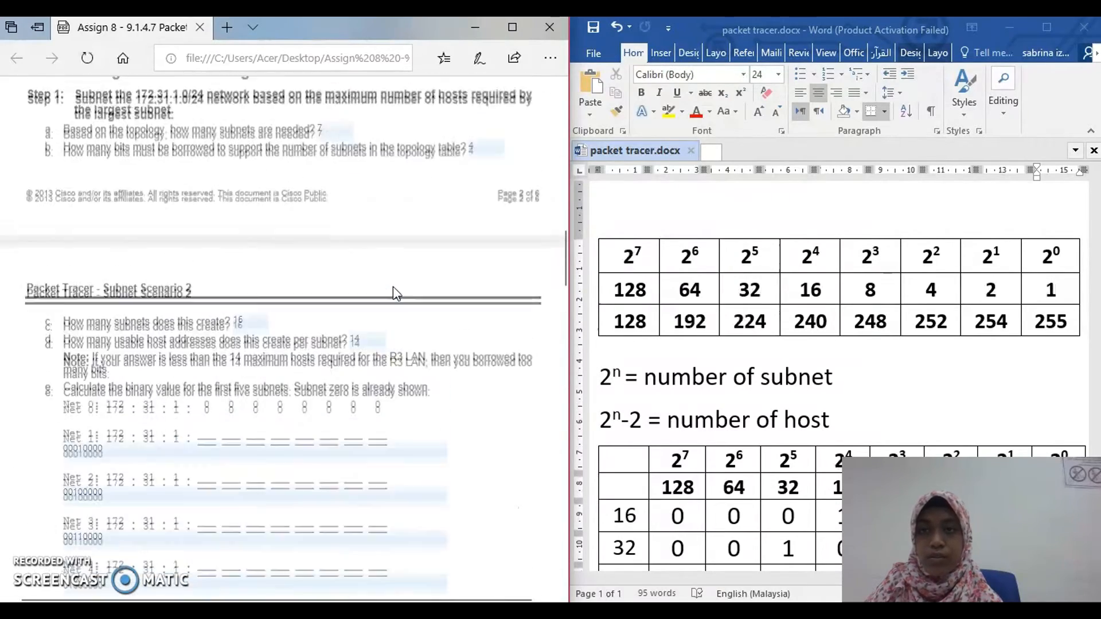
scroll(395, 294, up, 4)
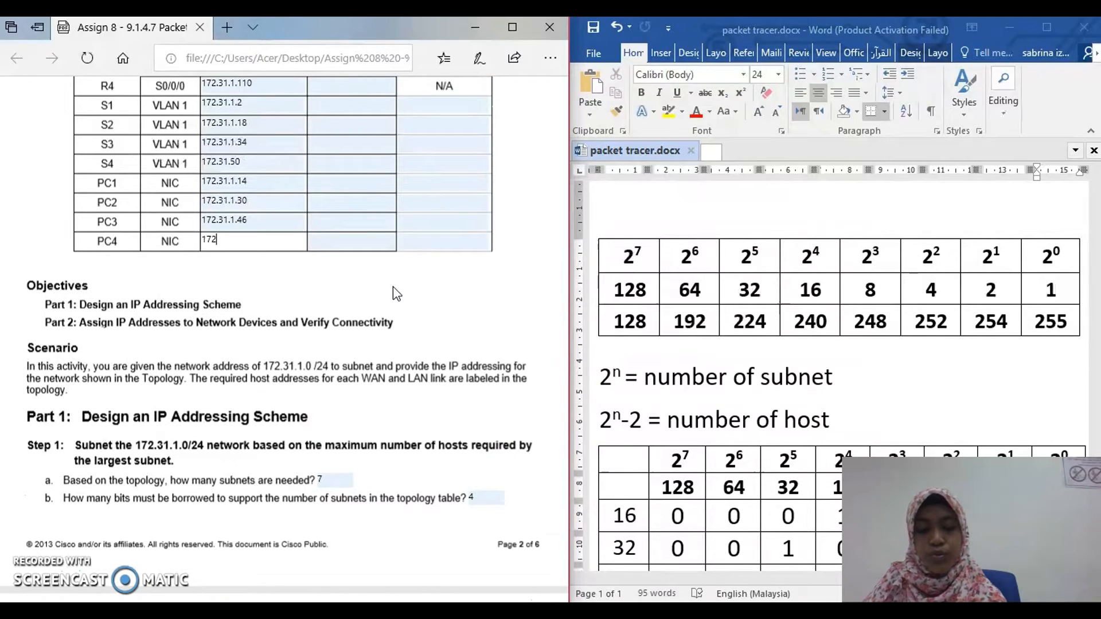
text(1.1.62)
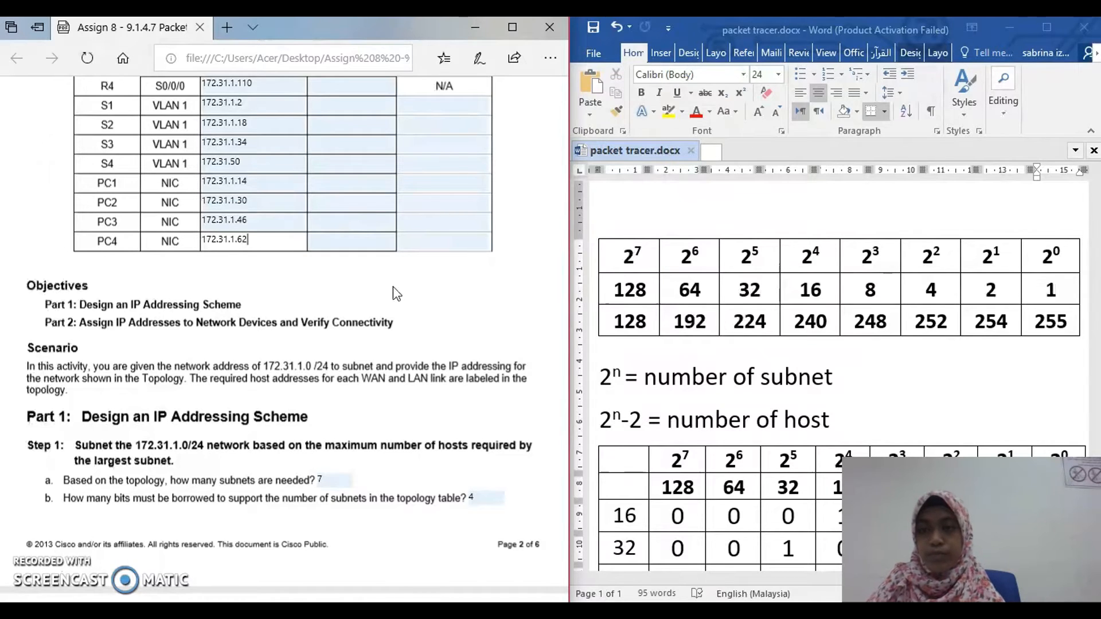
Step: Enter the default gateways for the first two switches in the Addressing Table: 172.31.1.1 for S1 and 172.31.1.17 for S2
scroll(32, 568, up, 4)
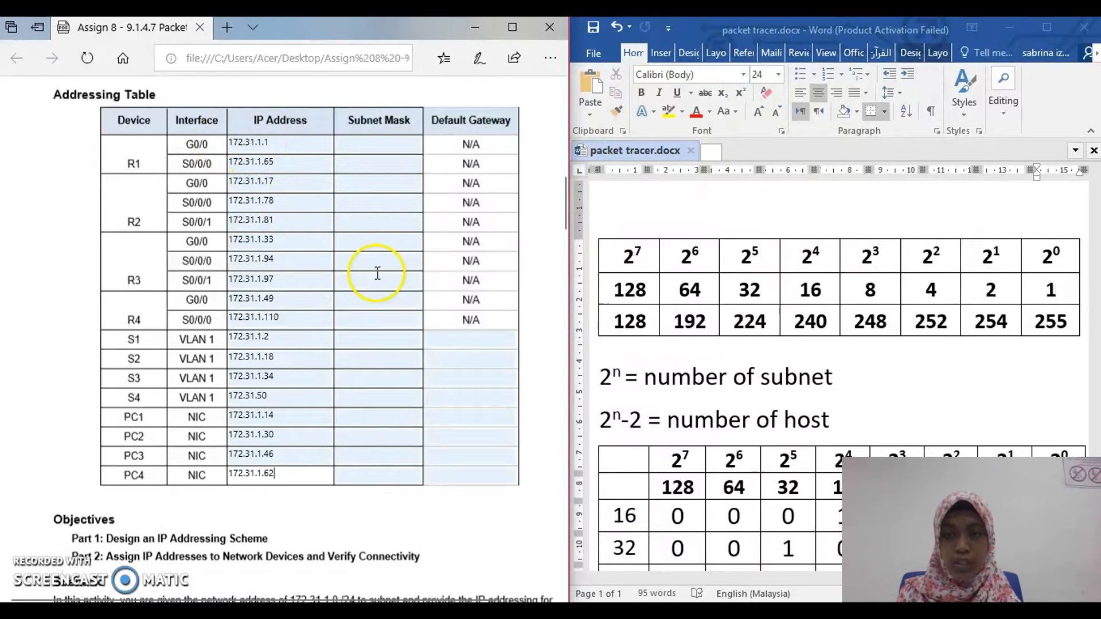
click(454, 340)
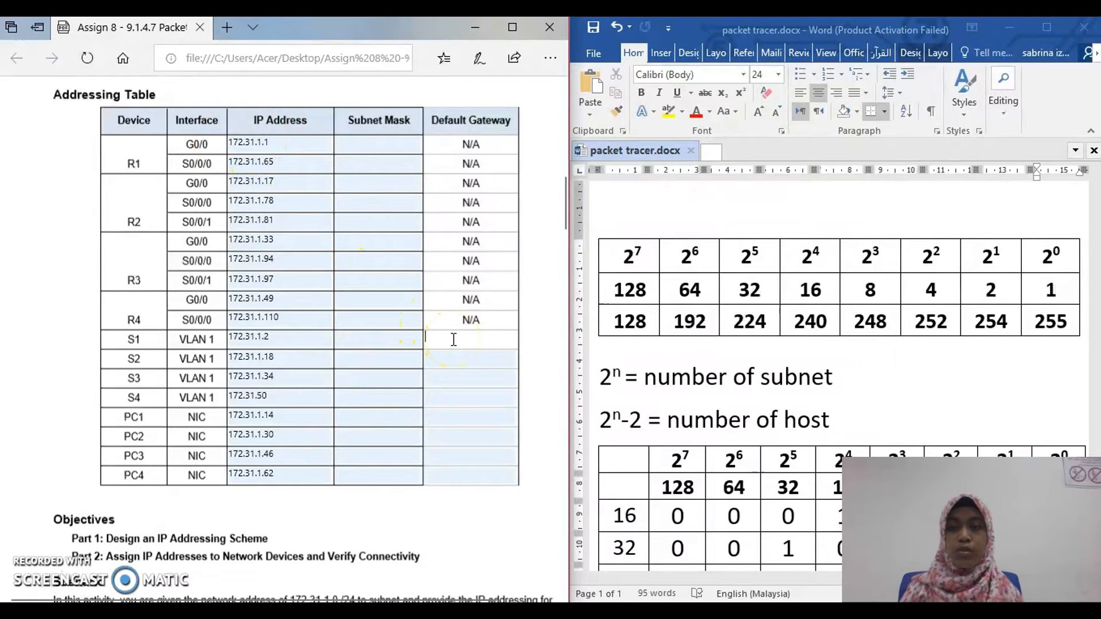
text(172.31.1.)
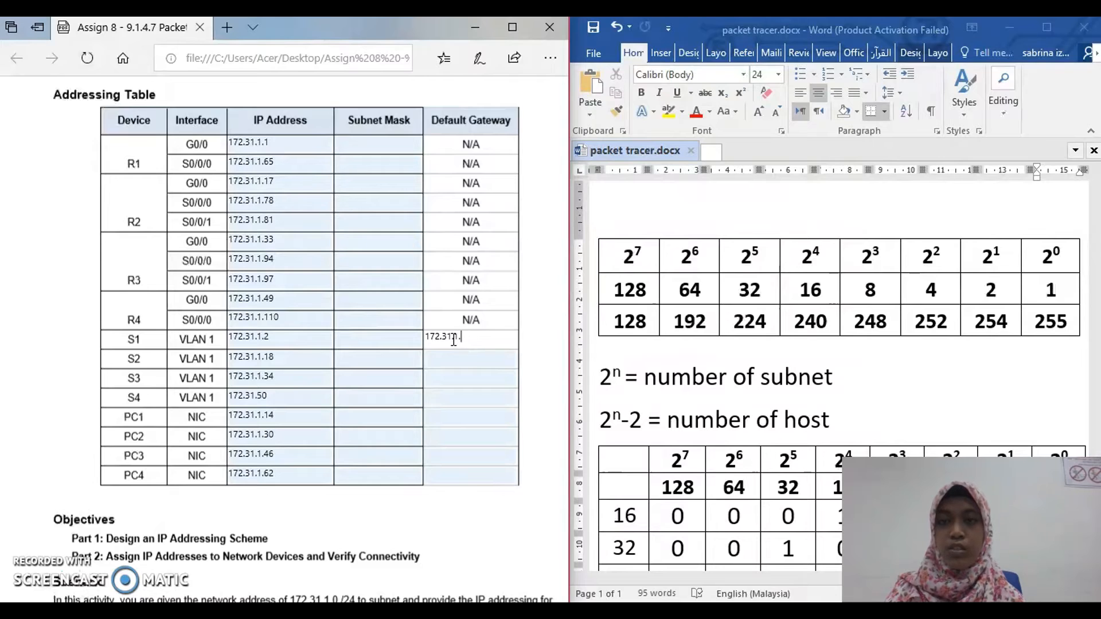
text(1)
click(489, 356)
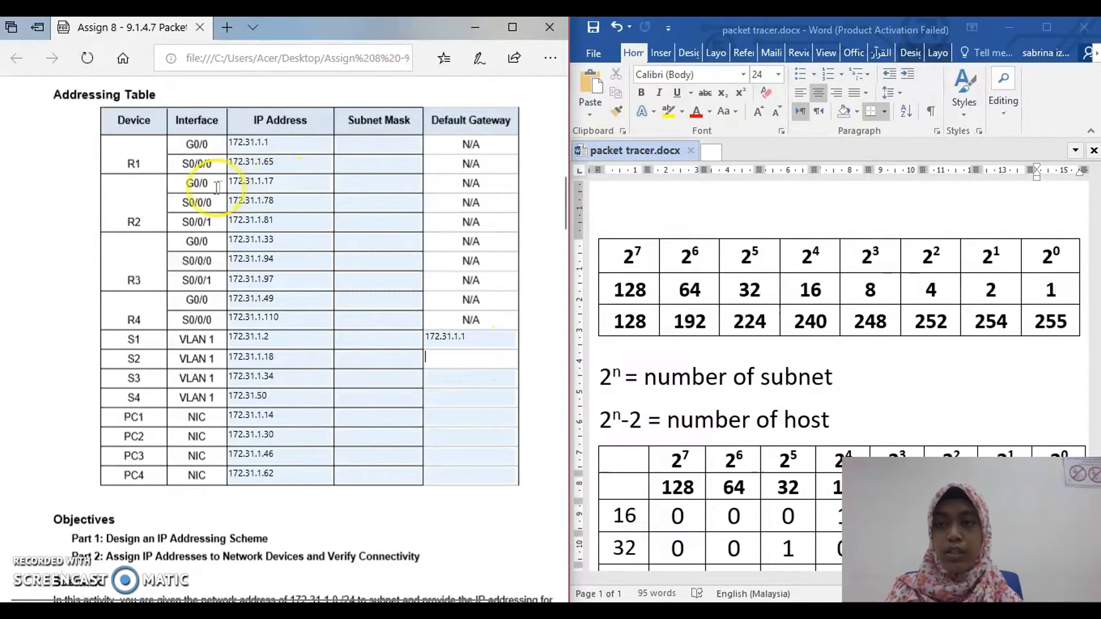
text(172.31.1.17)
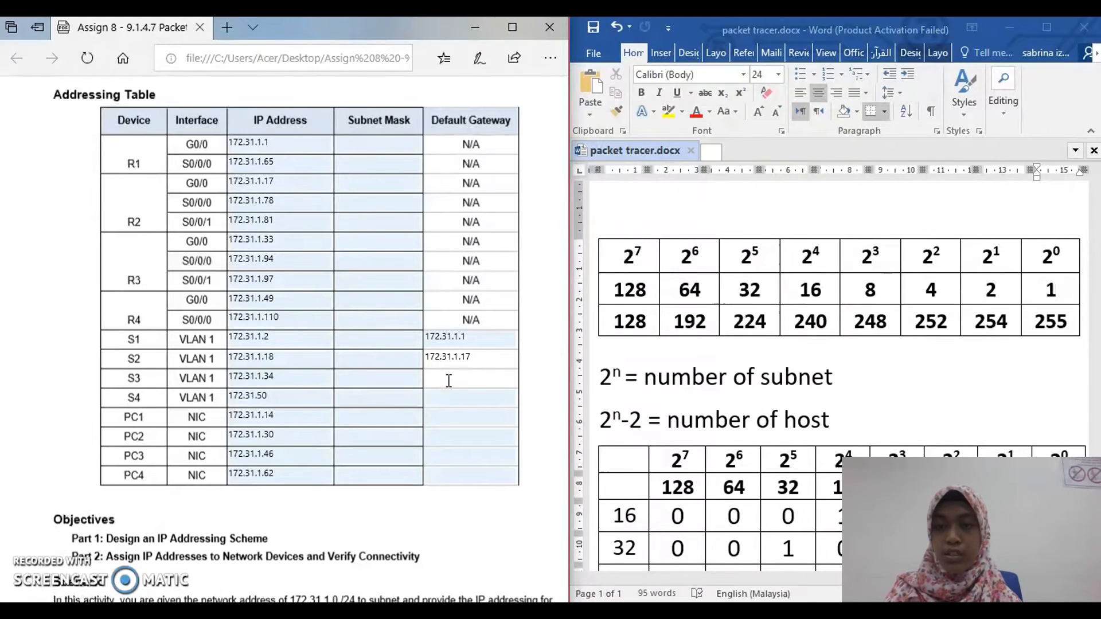
Step: Enter the G0/0 addresses of R3 and R4 as switch default gateways: 172.31.1.33 for S3 and 172.31.1.49 for S4
click(448, 380)
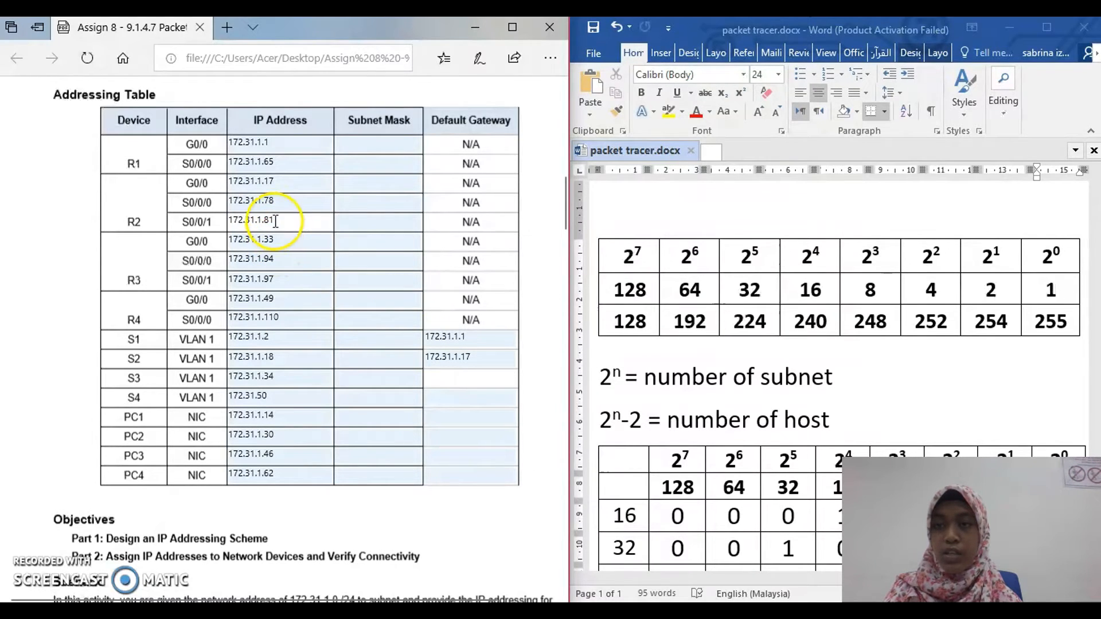
text(172.)
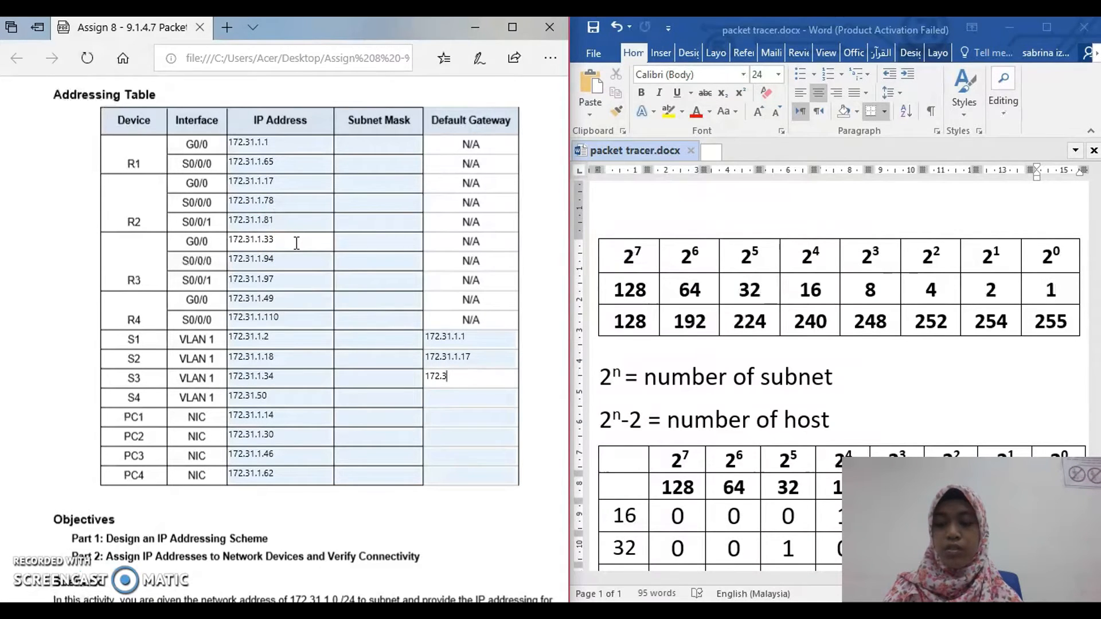
text(31.1.33)
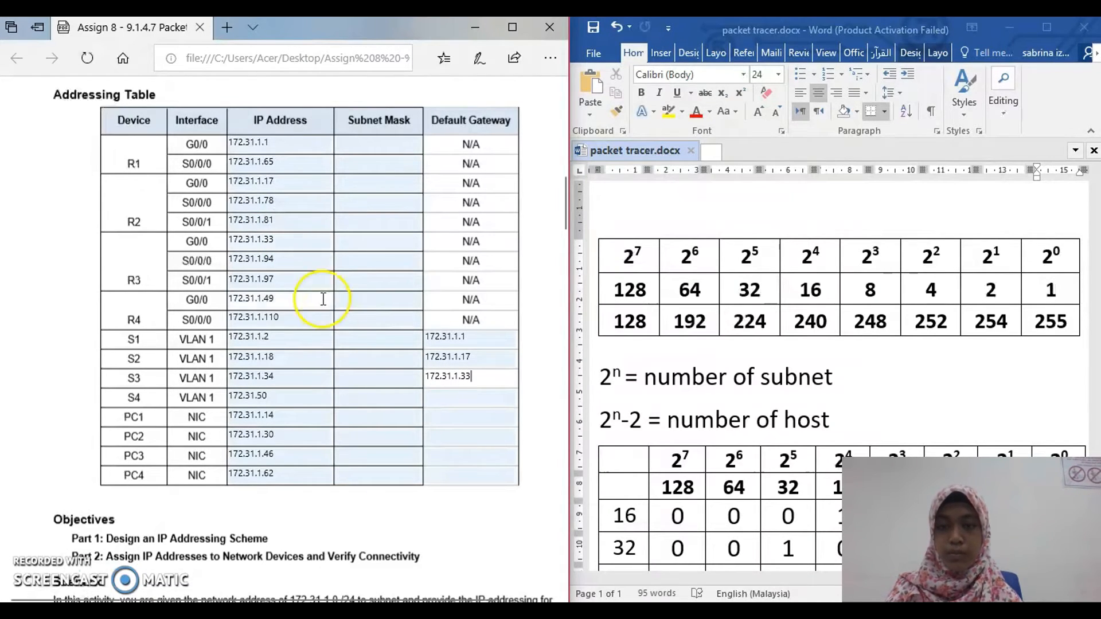
click(469, 401)
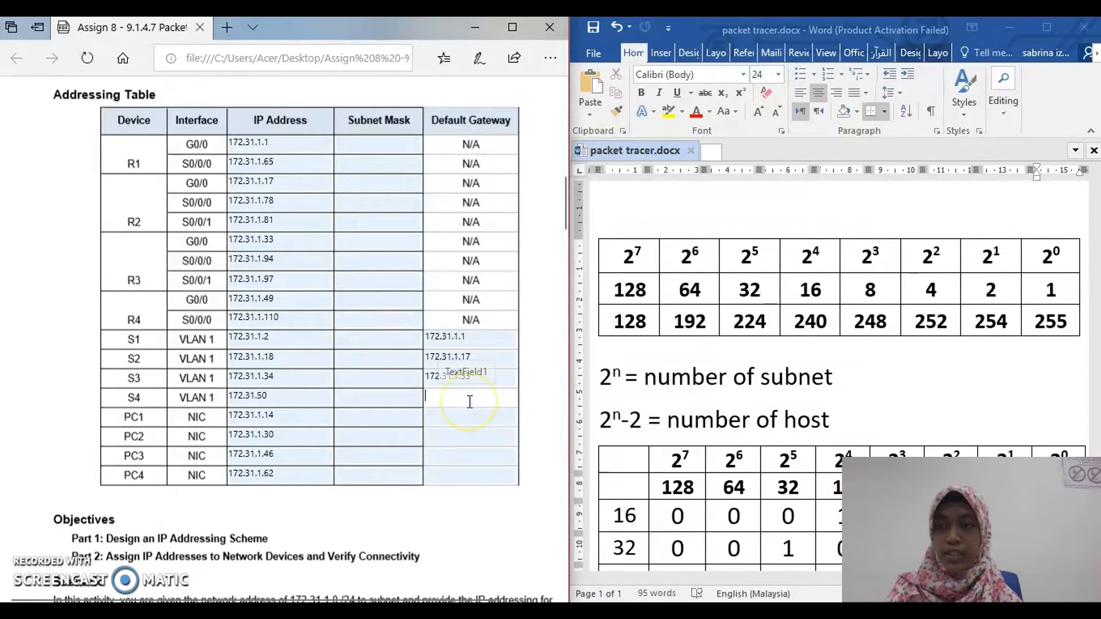
click(229, 298)
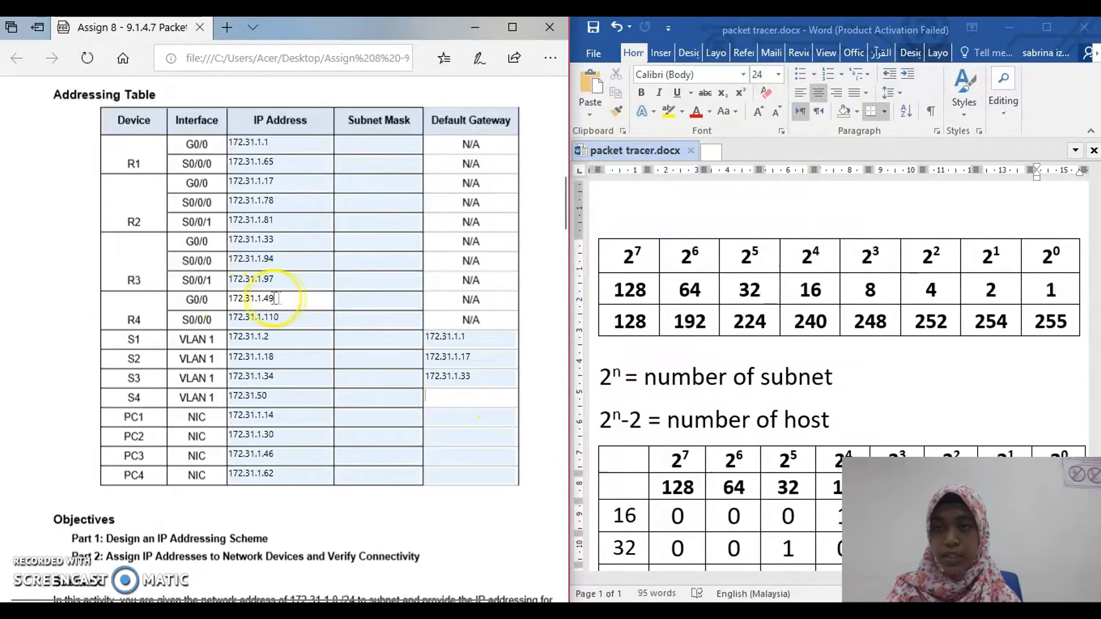
text(172.3)
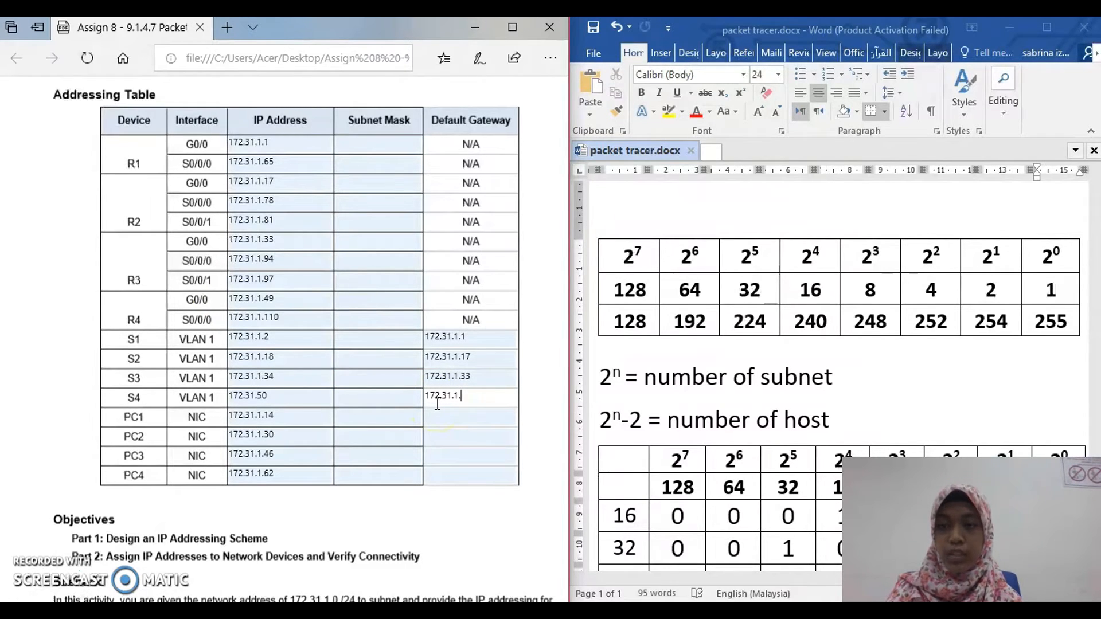
text(1.1.4)
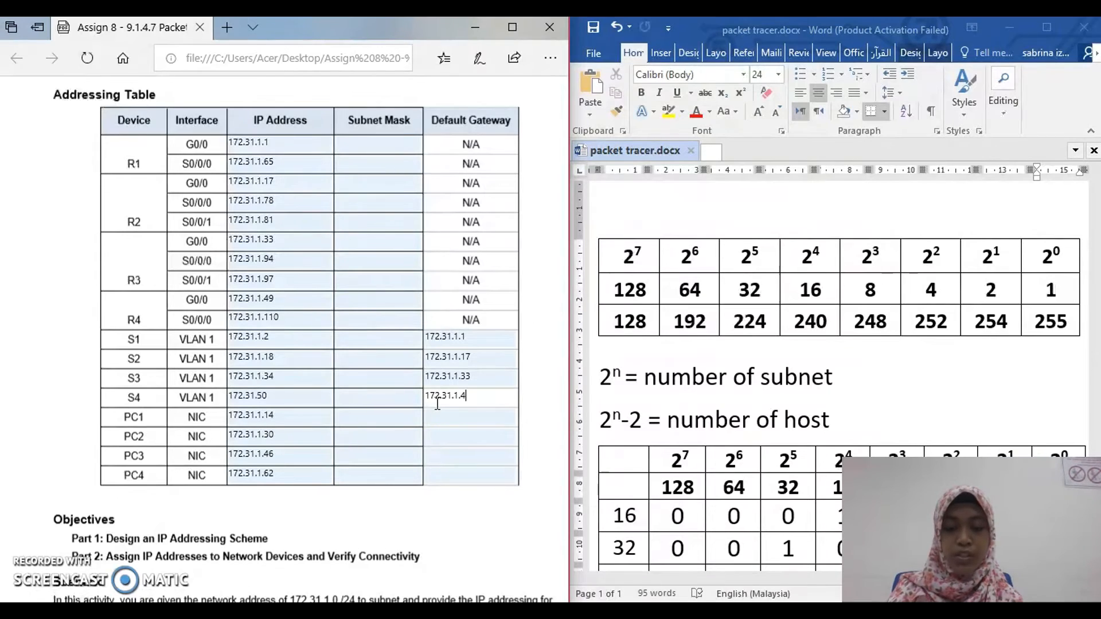
Step: Enter the PC default gateways in the Addressing Table: 172.31.1.1 for PC1, 172.31.1.17 for PC2 and 172.31.1.33 for PC3
click(474, 421)
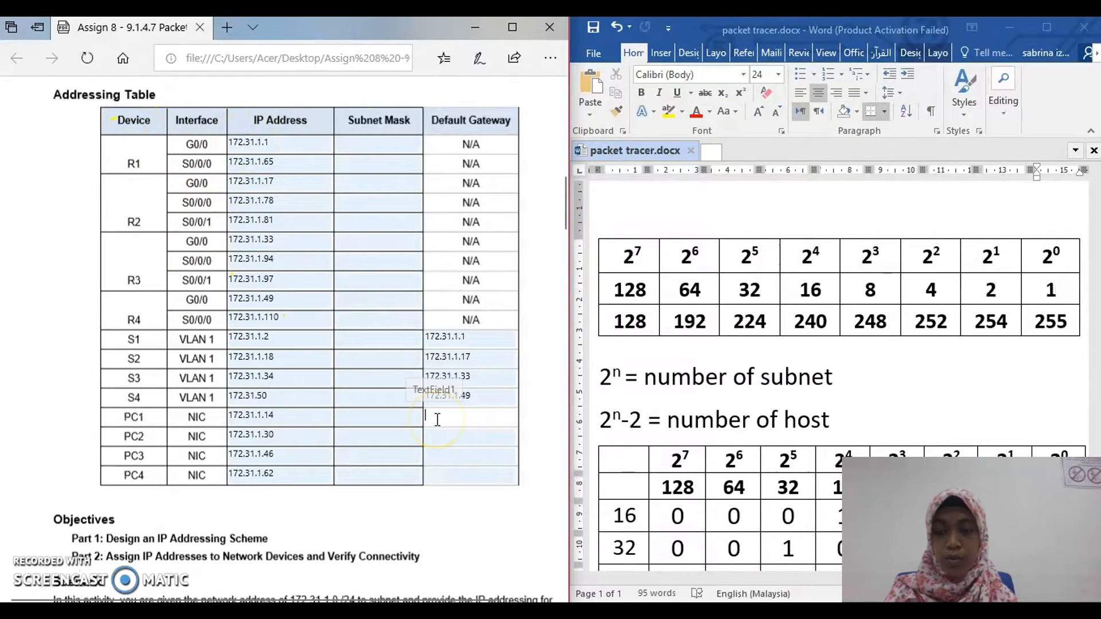
text(172.31.1)
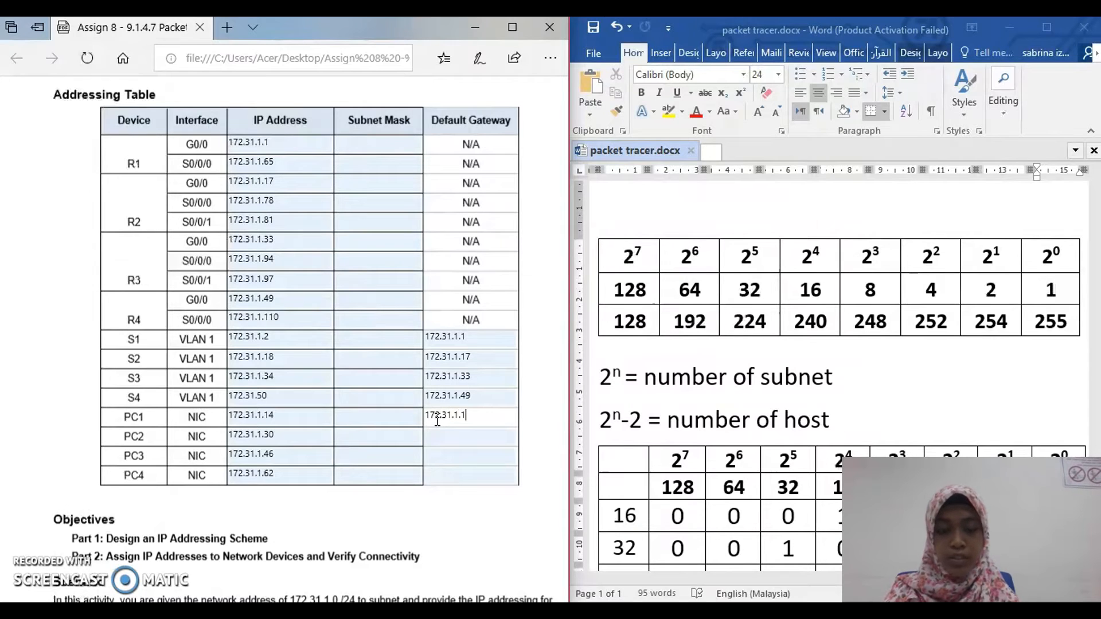
text(.1)
click(447, 438)
text(172.31.1.)
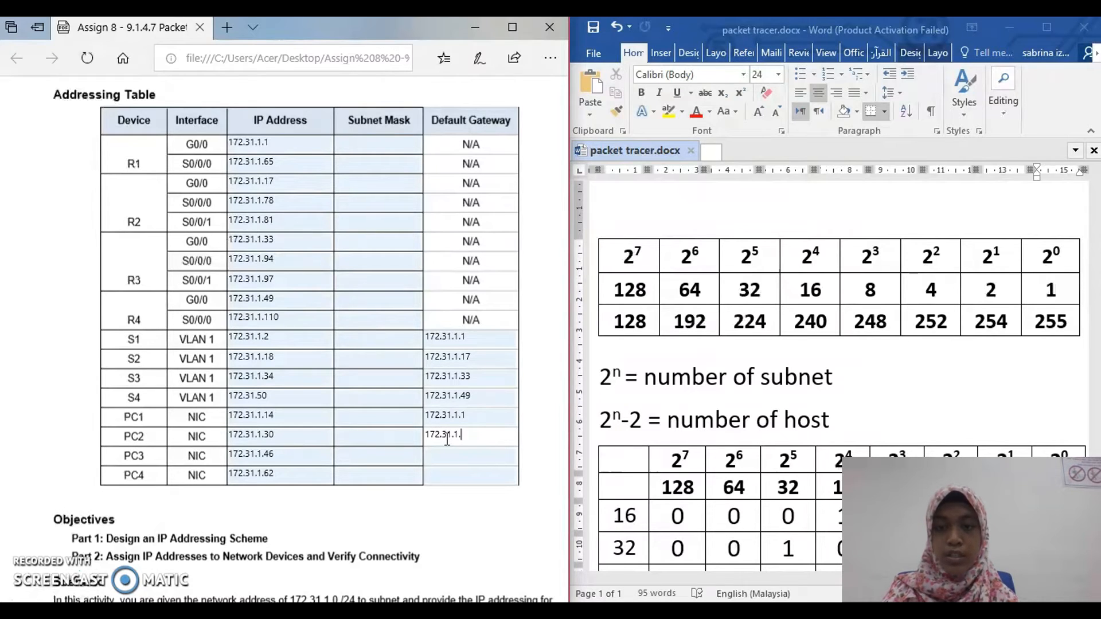
click(454, 459)
text(172.31)
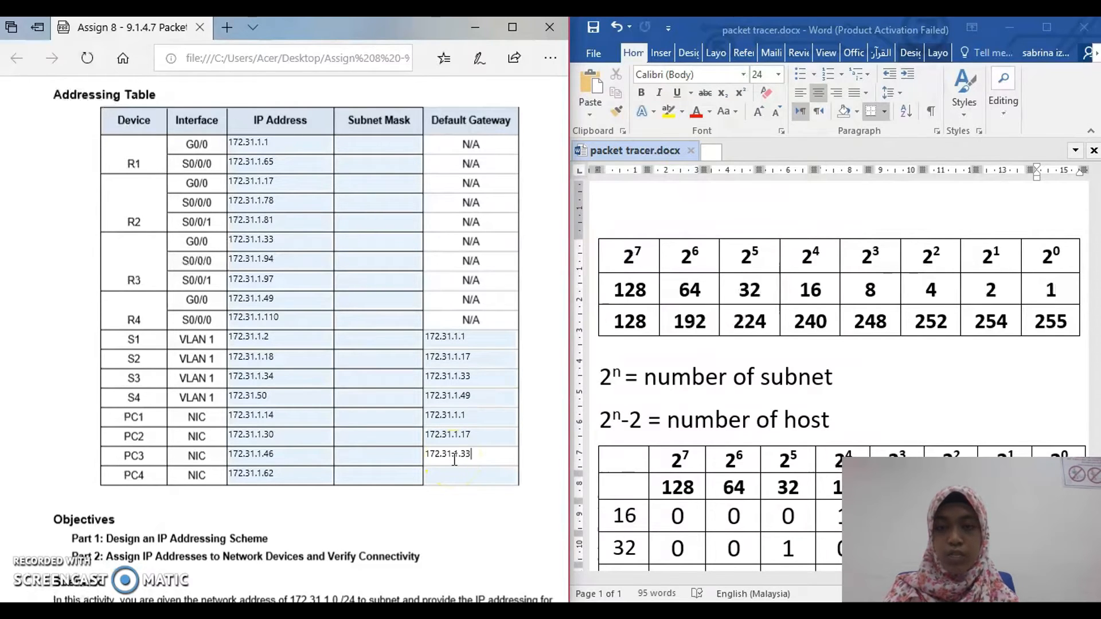
Step: Finish PC3's default gateway as 172.31.1.33 and enter 172.31.1.49 as PC4's default gateway in the Addressing Table
text(.1.33)
click(466, 474)
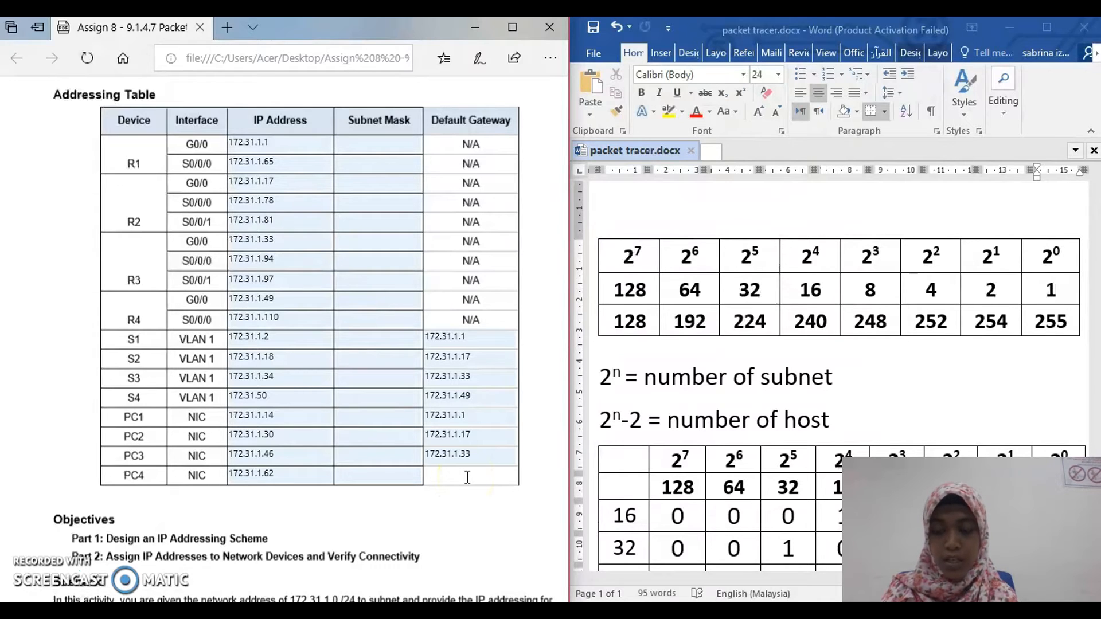
text(172.31.1.49)
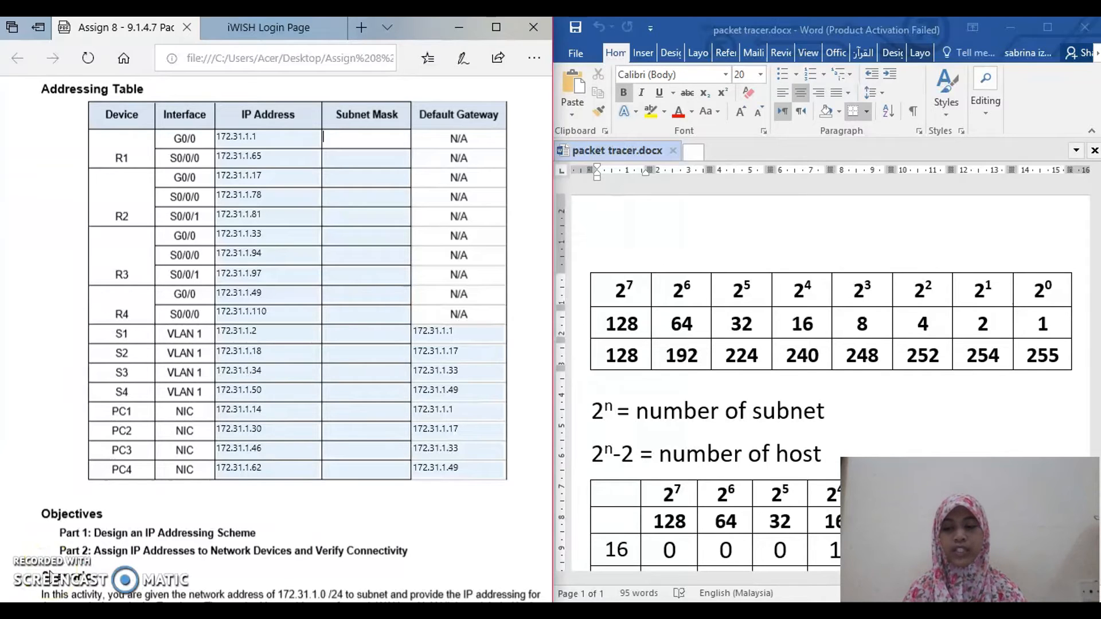
Step: Enter 255.255.255.240 as the subnet mask for R1's G0/0 in the Addressing Table and start the S0/0/0 mask with 255.255
text(25)
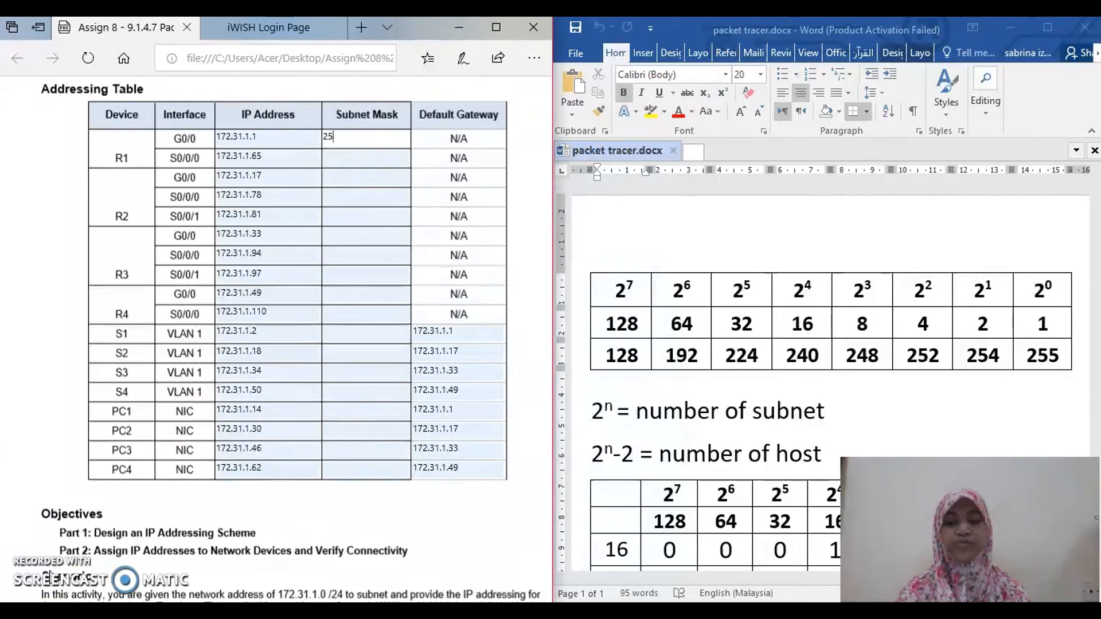
text(5.255.)
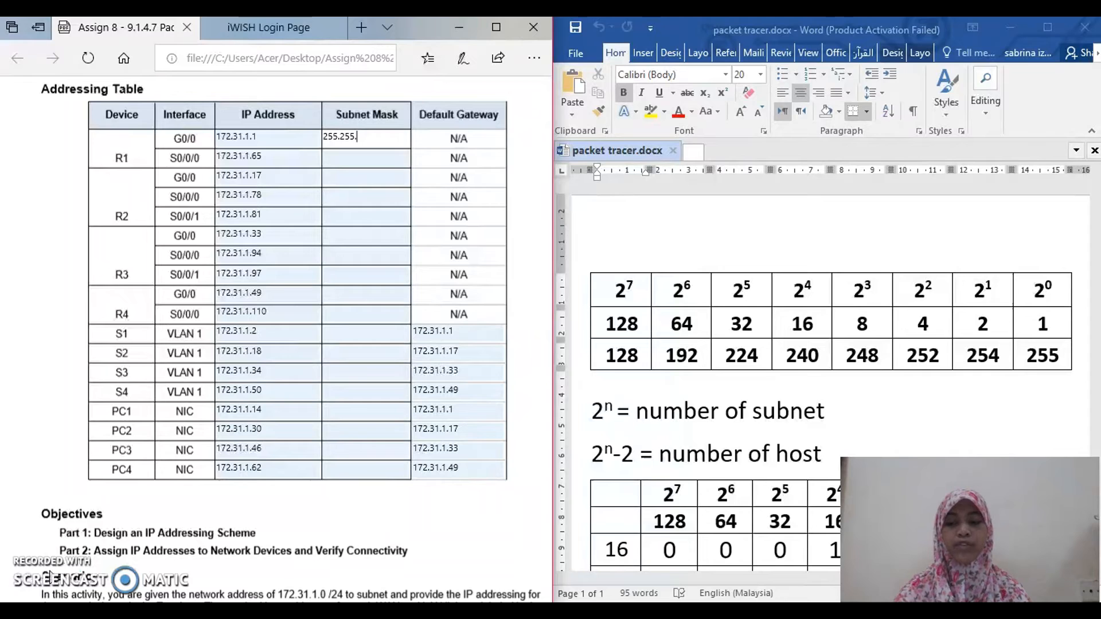
text(255.240)
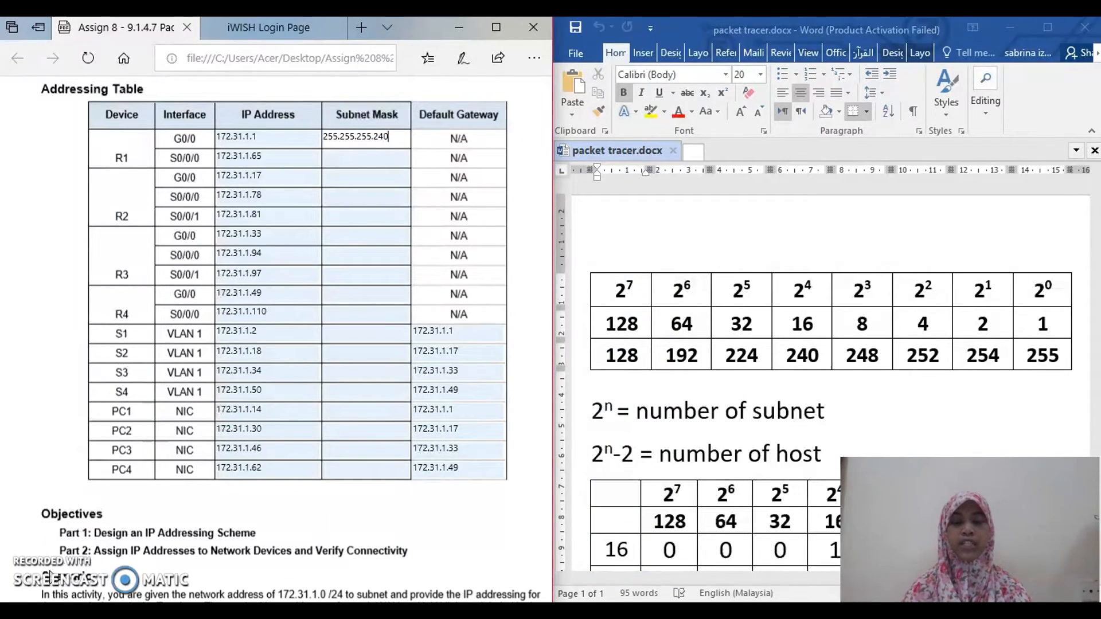
click(357, 157)
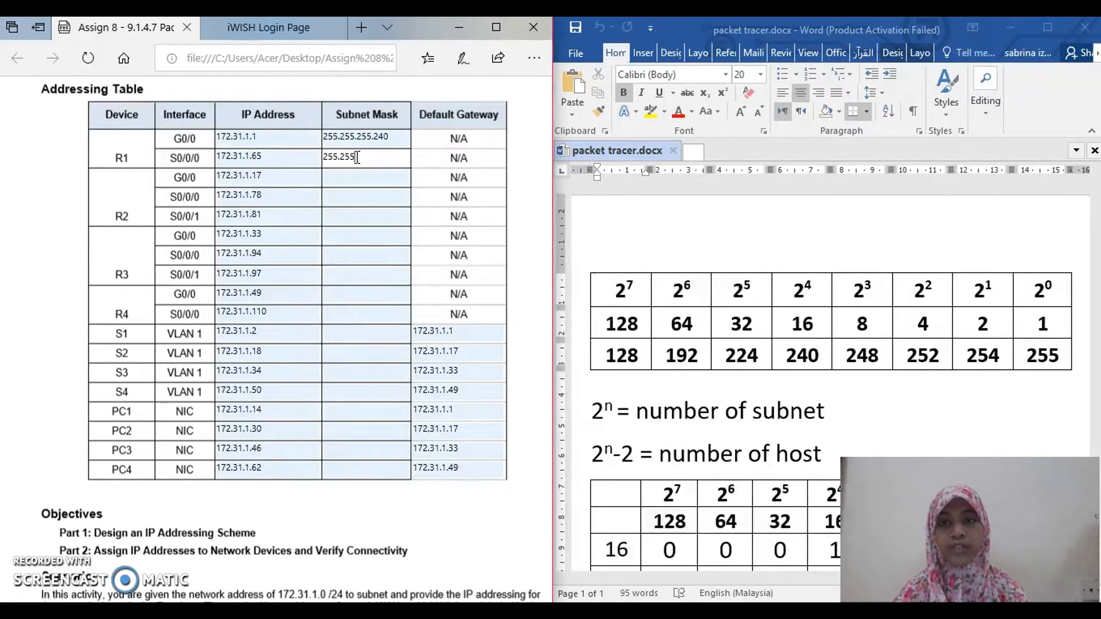
text(.)
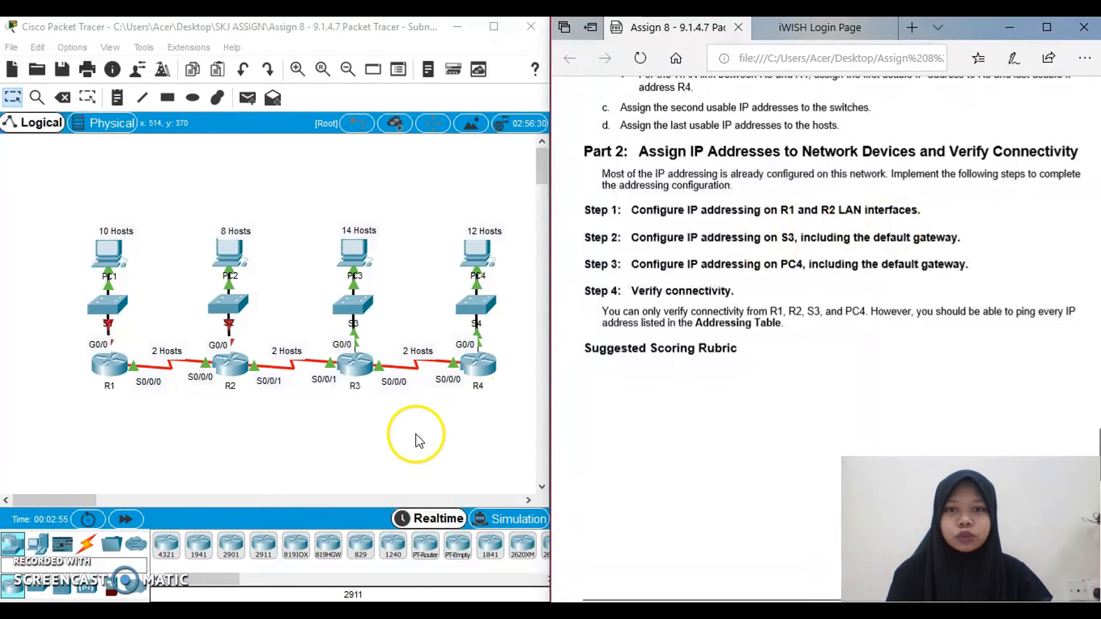
Step: In Cisco Packet Tracer, open router R1's command line and enter global configuration mode with en and conf t
click(105, 370)
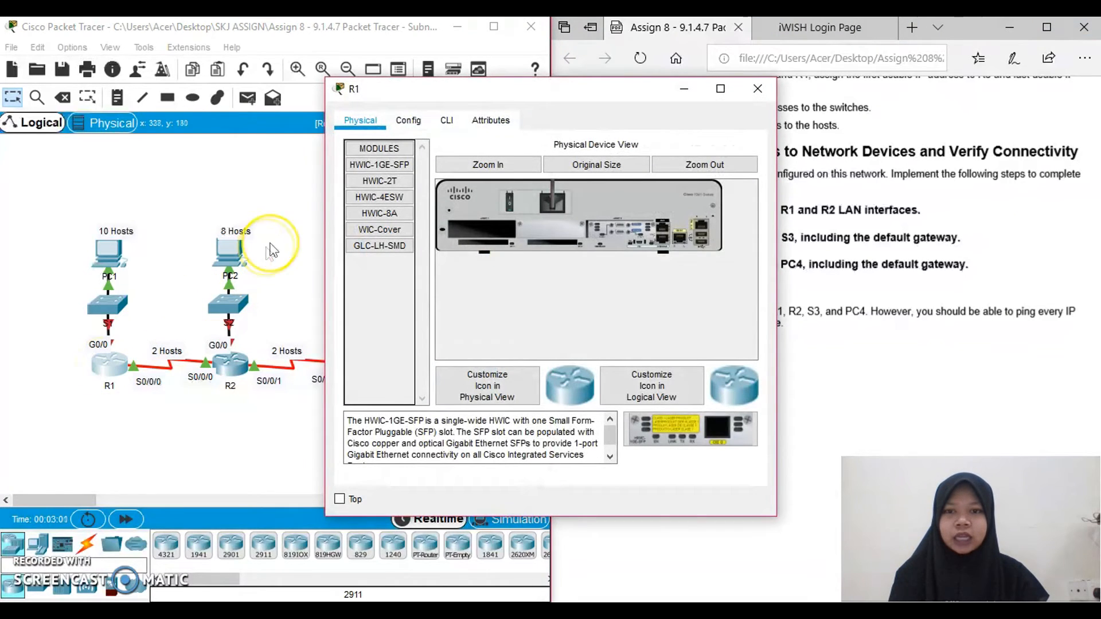
click(446, 120)
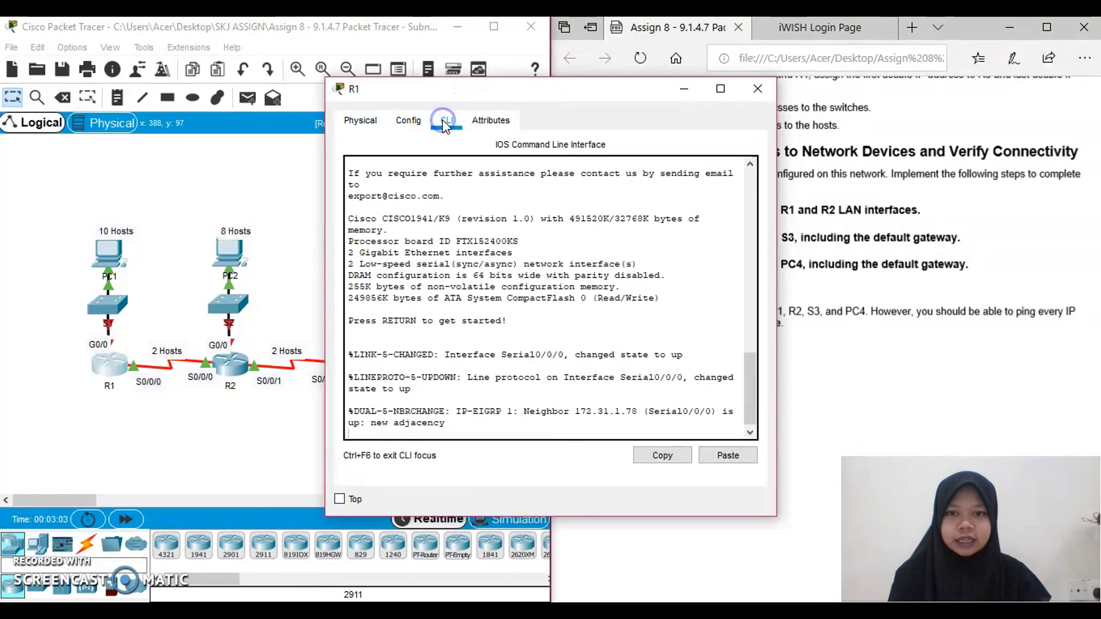
click(687, 436)
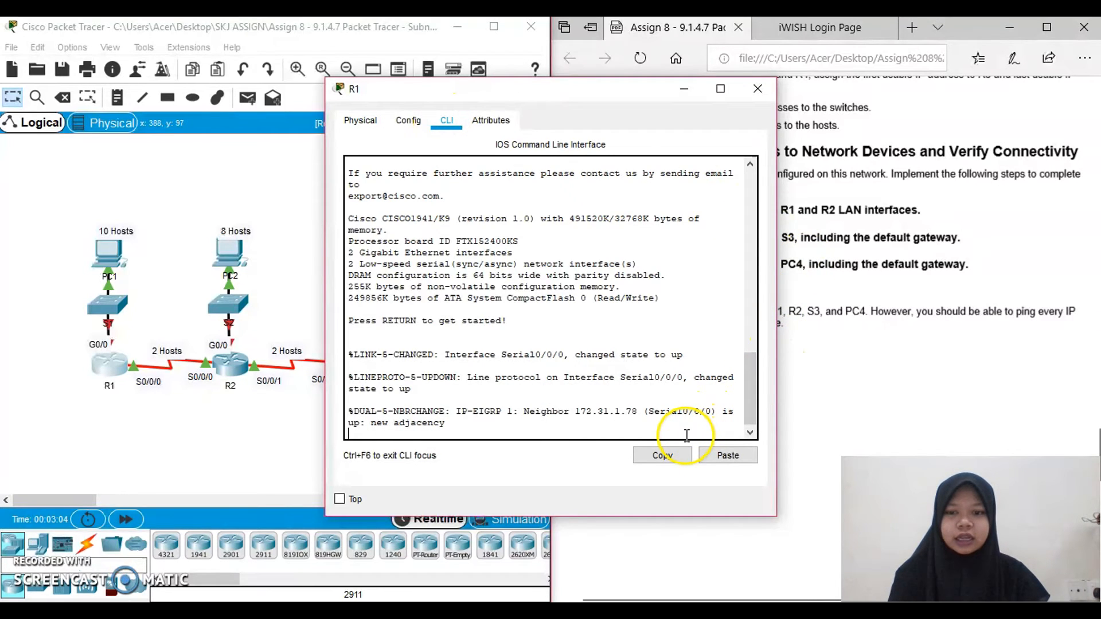
key(Return)
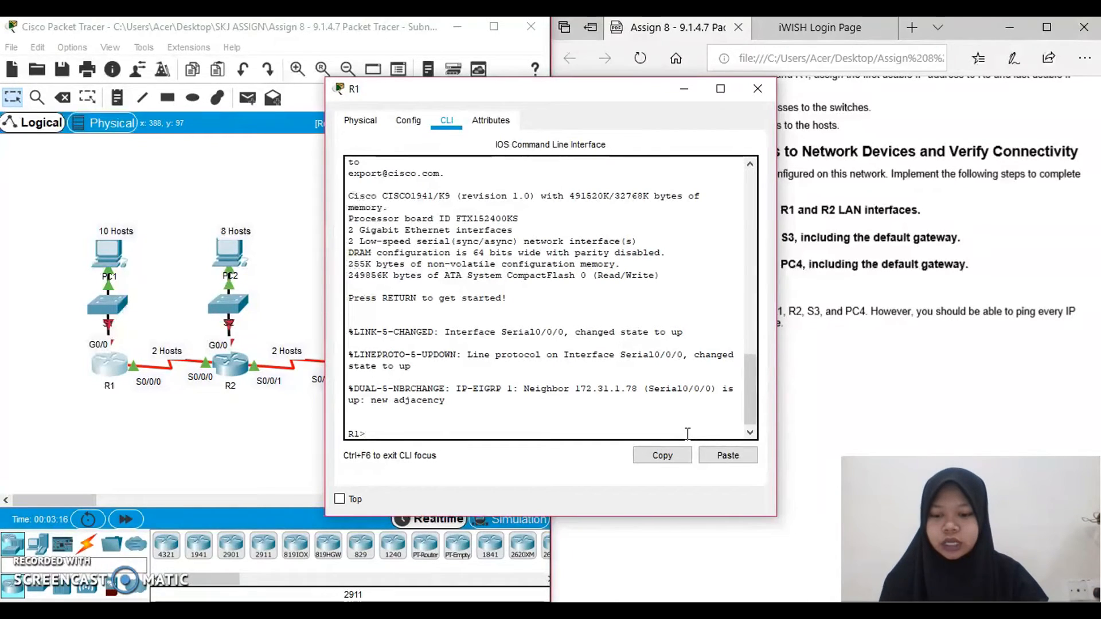
text(en)
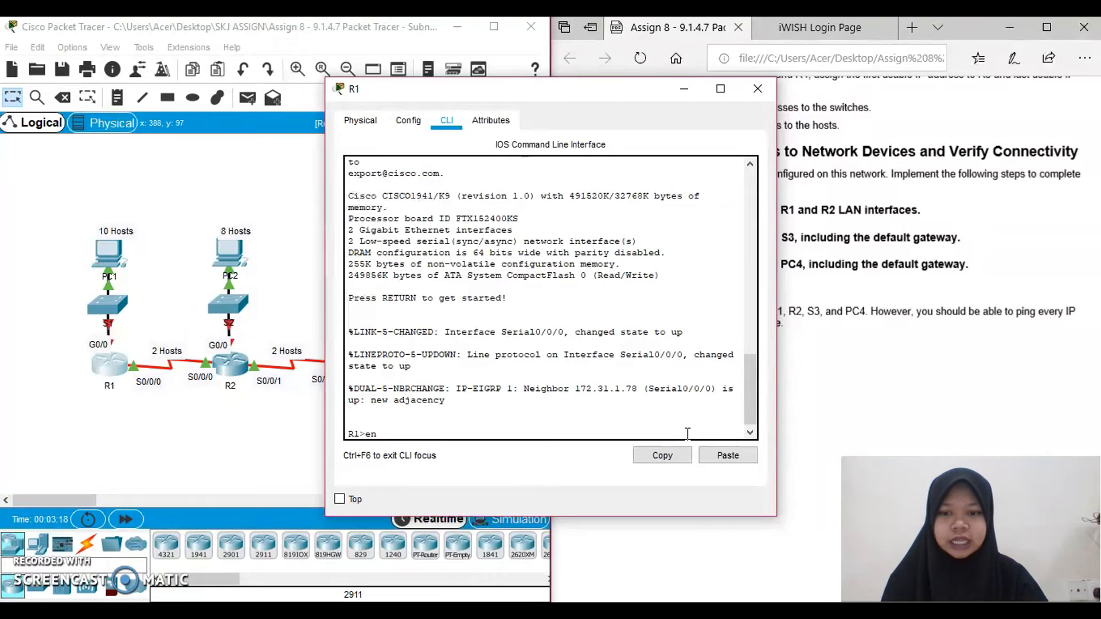
key(Return)
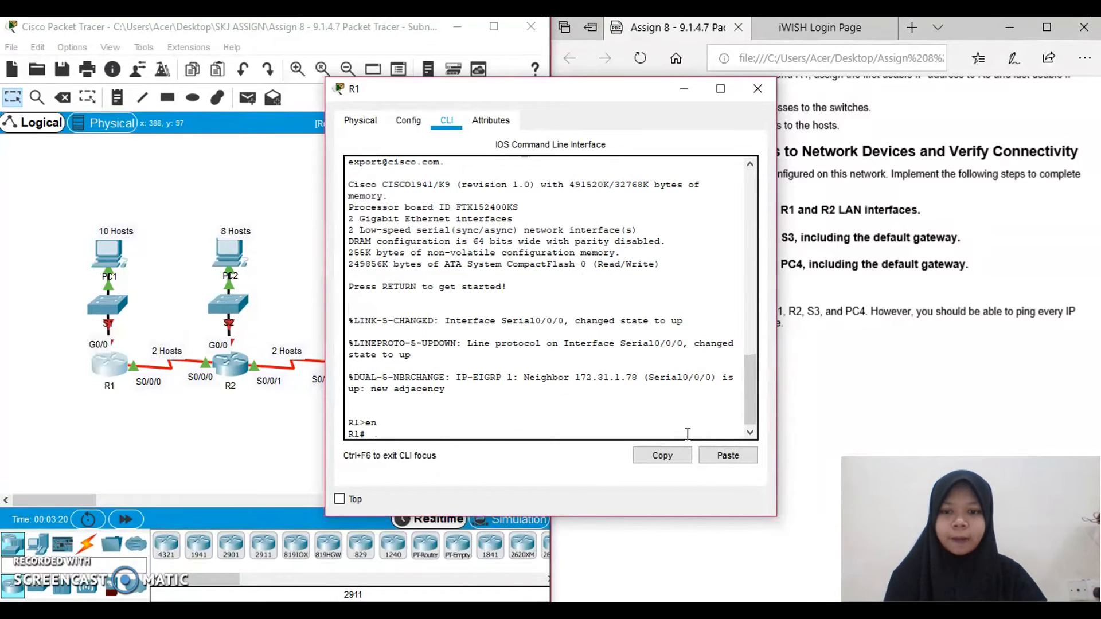
text(conf t)
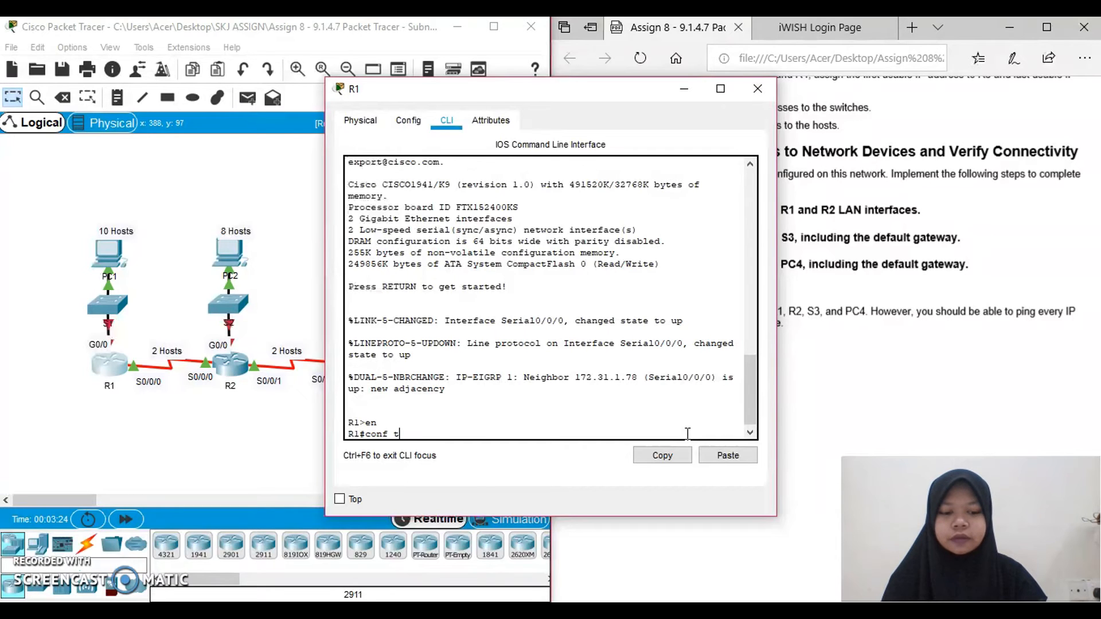
key(Return)
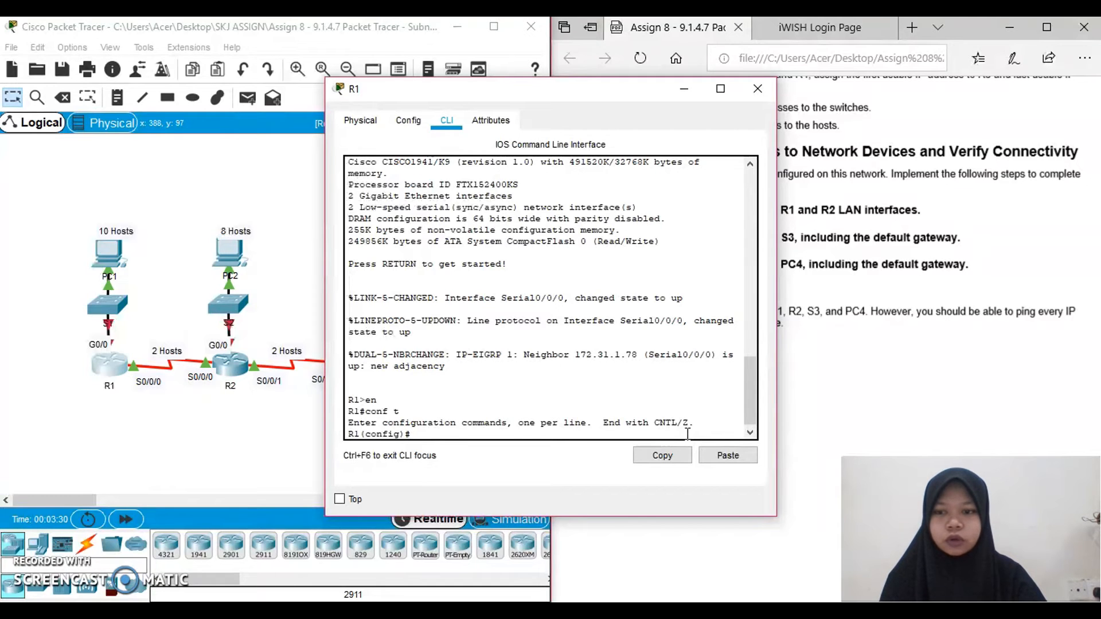
Step: Assign IP address 172.31.1.1 with subnet mask 255.255.255.240 to R1's g0/0 interface
text(int)
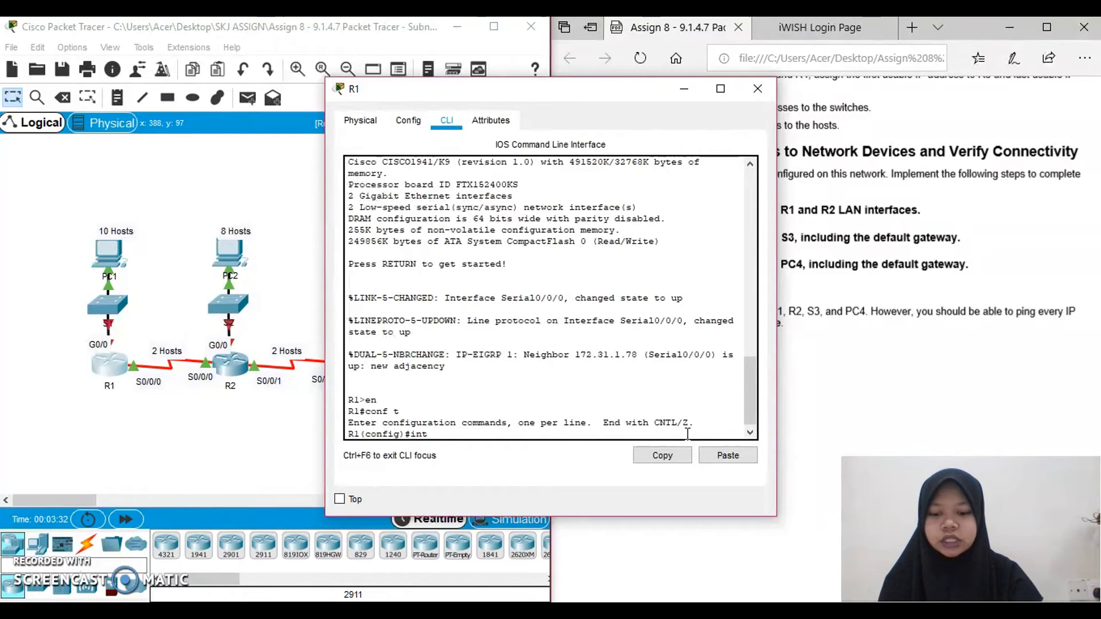
text( g0)
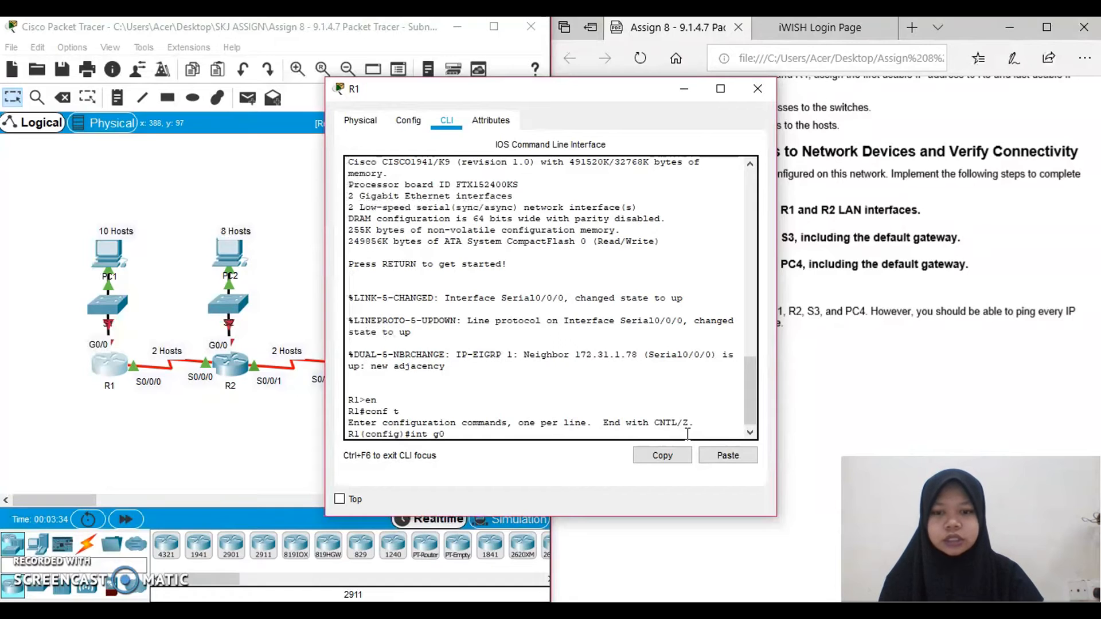
text(/)
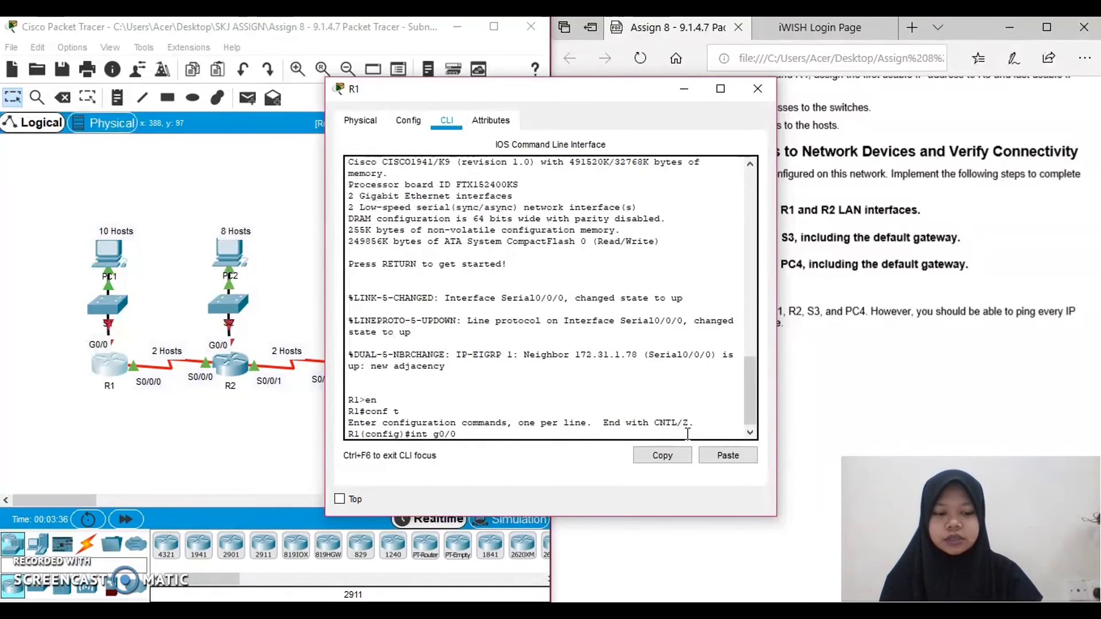
text(0)
key(Return)
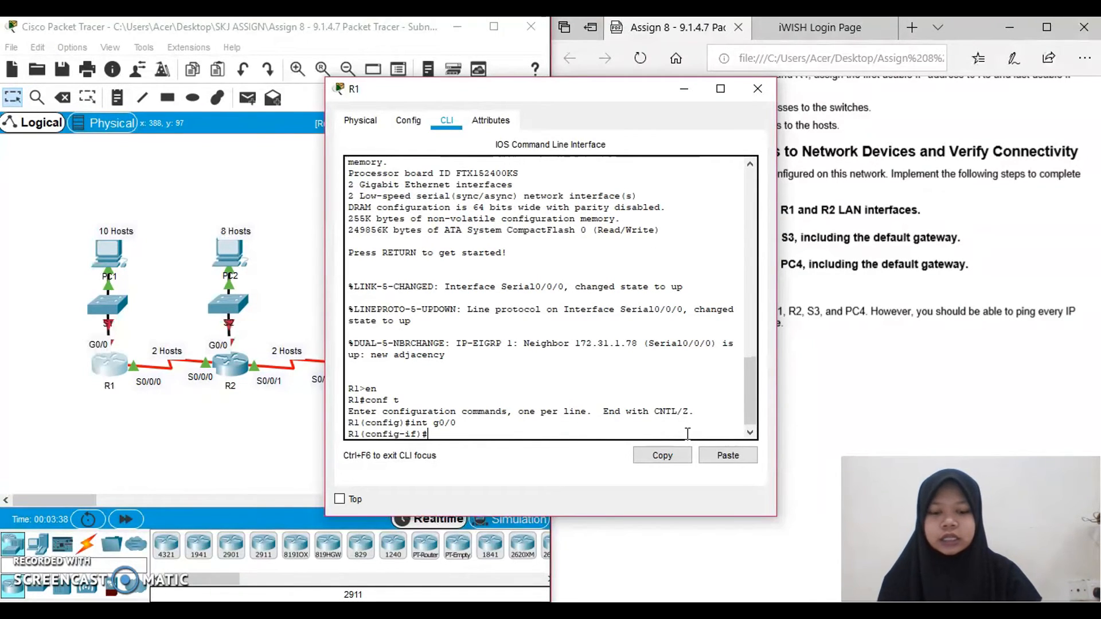
text(ip)
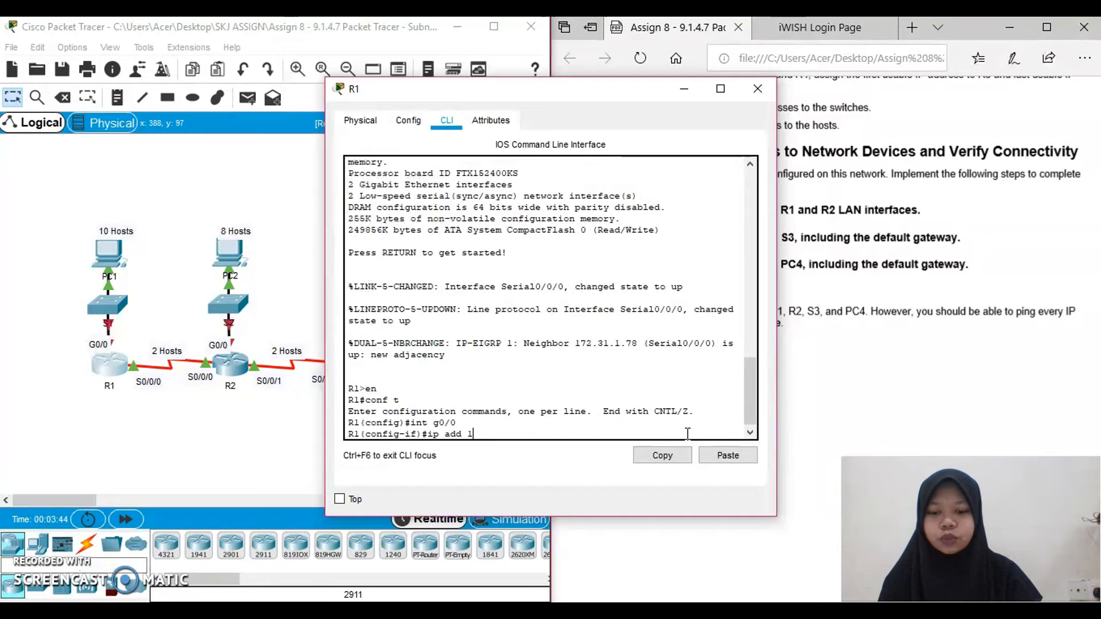
text(add 172.31.1.)
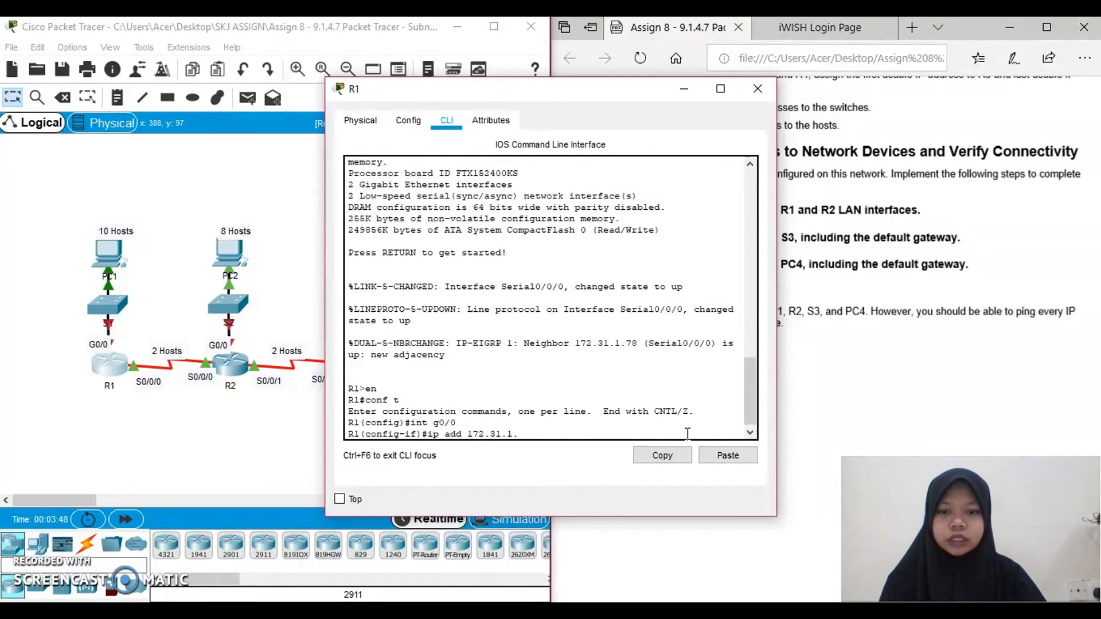
text(1)
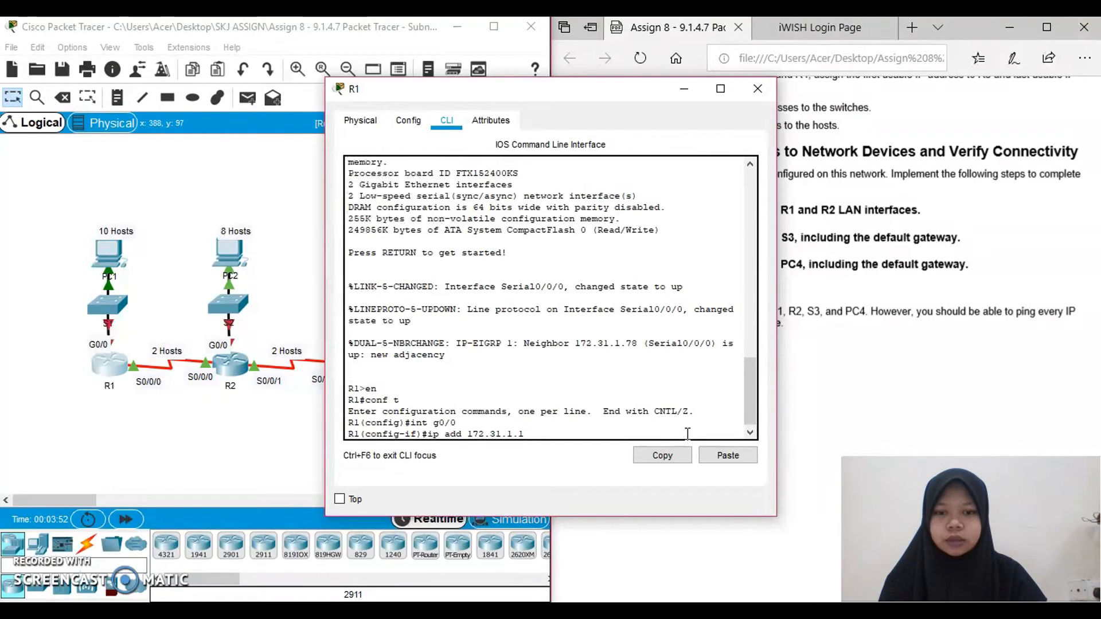
text( 255)
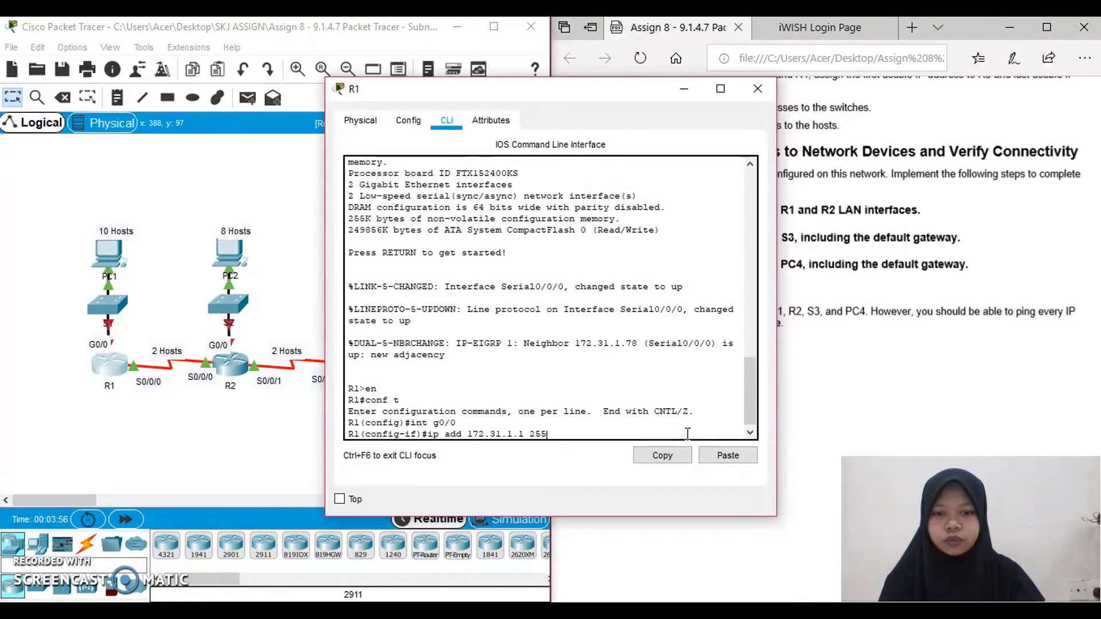
text(.255.255.240)
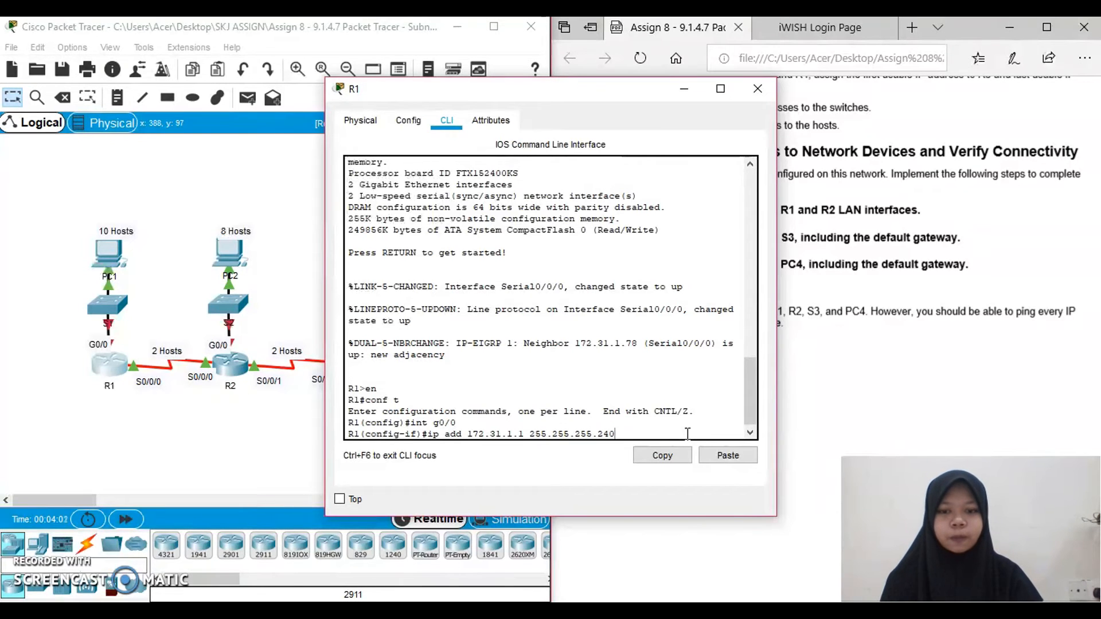
key(Return)
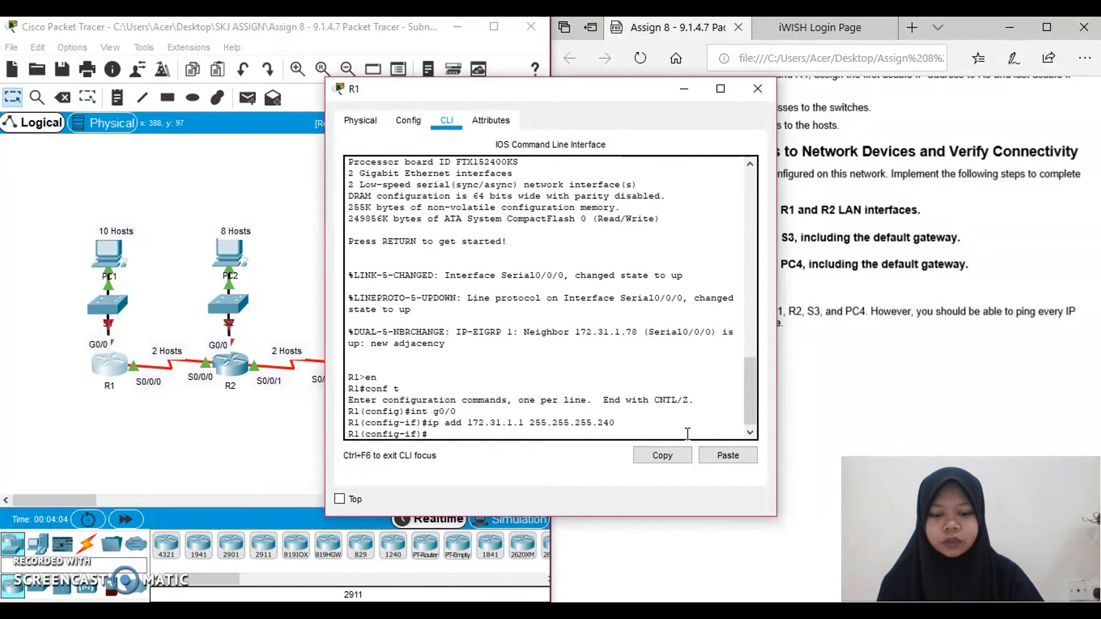
Step: Enable R1's g0/0 interface with the no shut command and return to the interface configuration prompt
text(no)
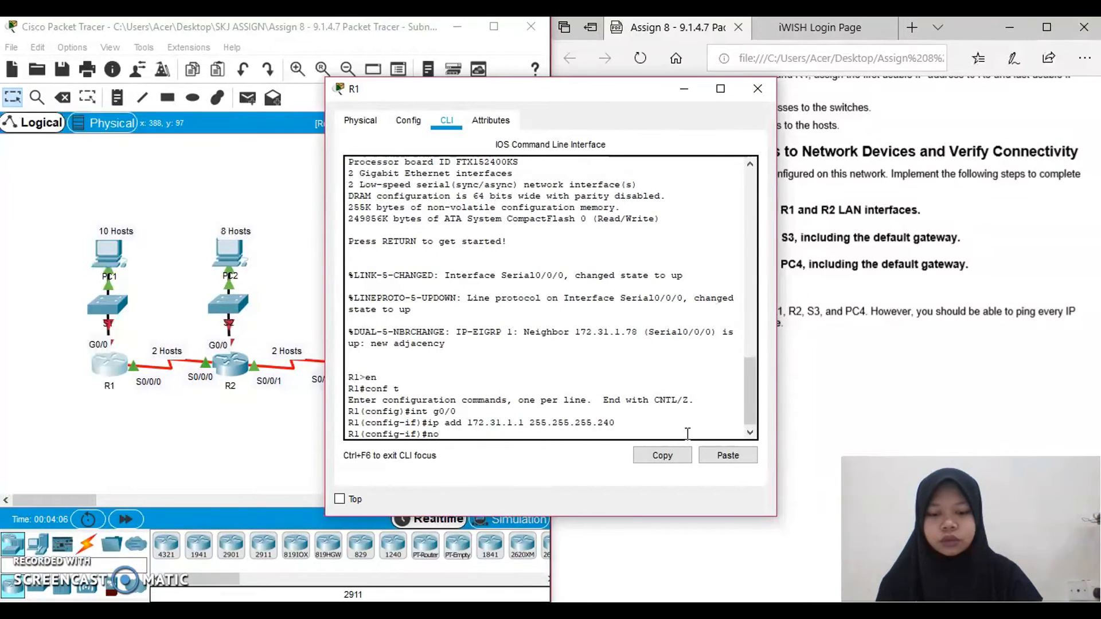
text( shut)
key(Return)
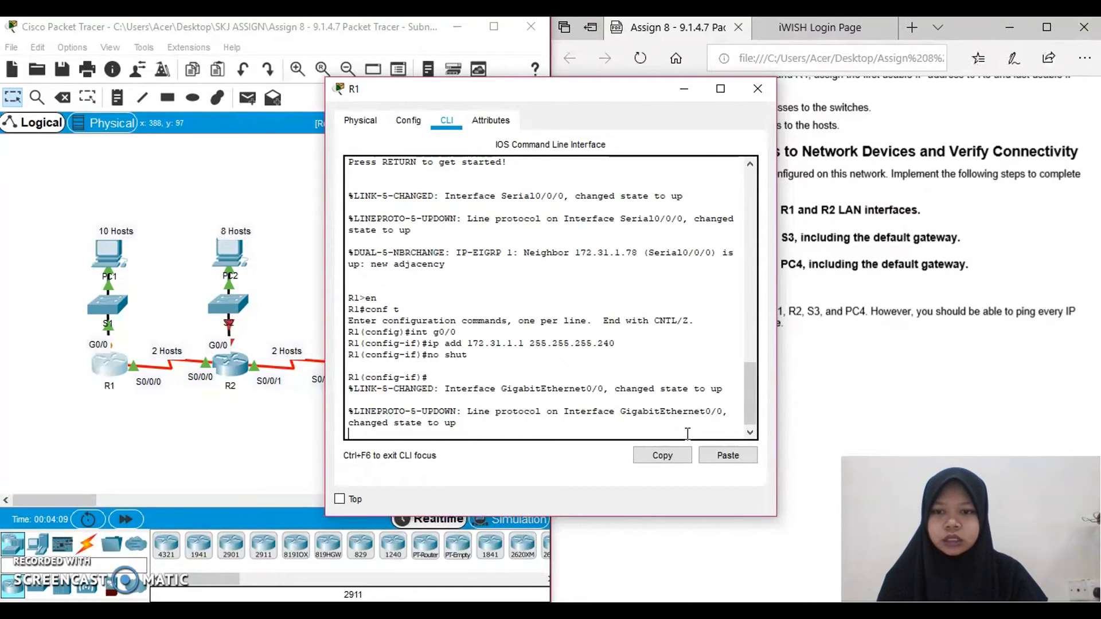
key(Return)
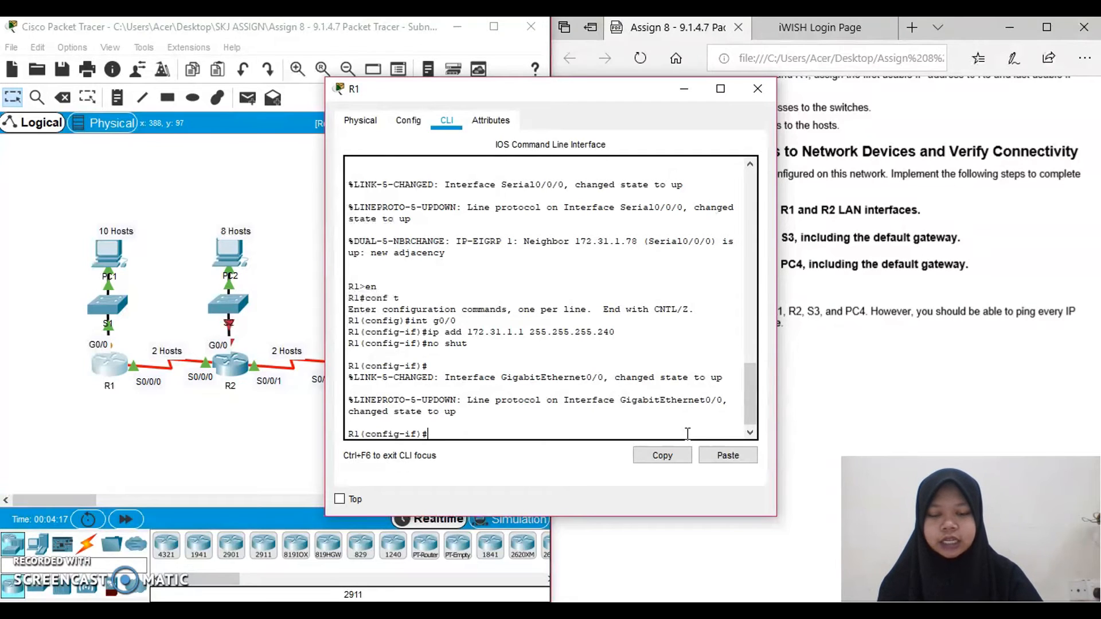
Step: Assign IP address 172.31.1.65 with subnet mask 255.255.255.240 to R1's s0/0/0 interface
text(int)
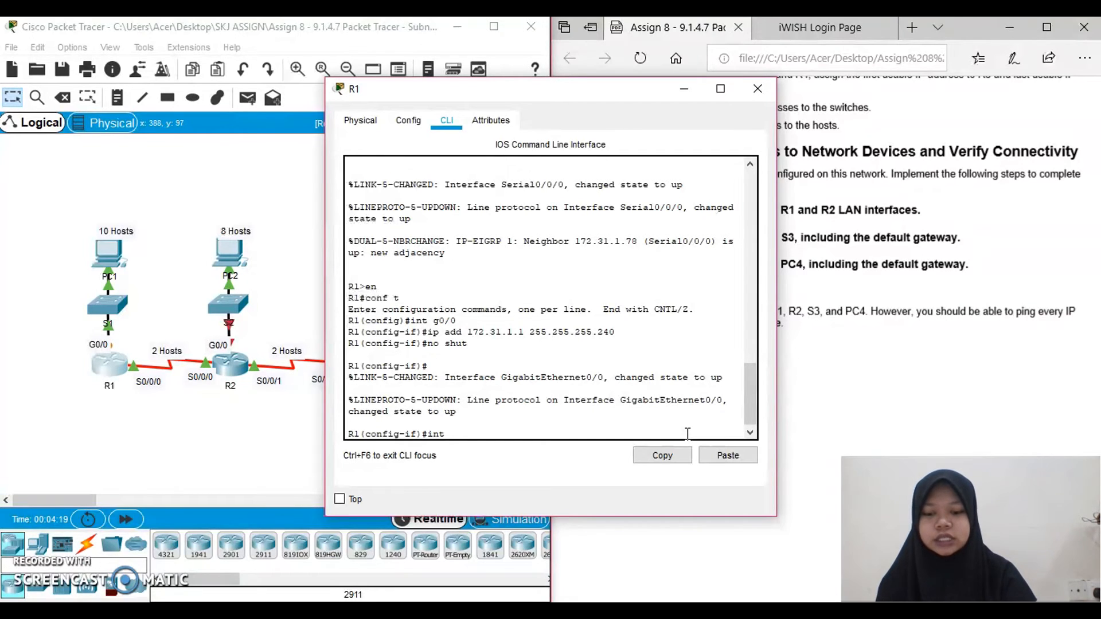
text( s0)
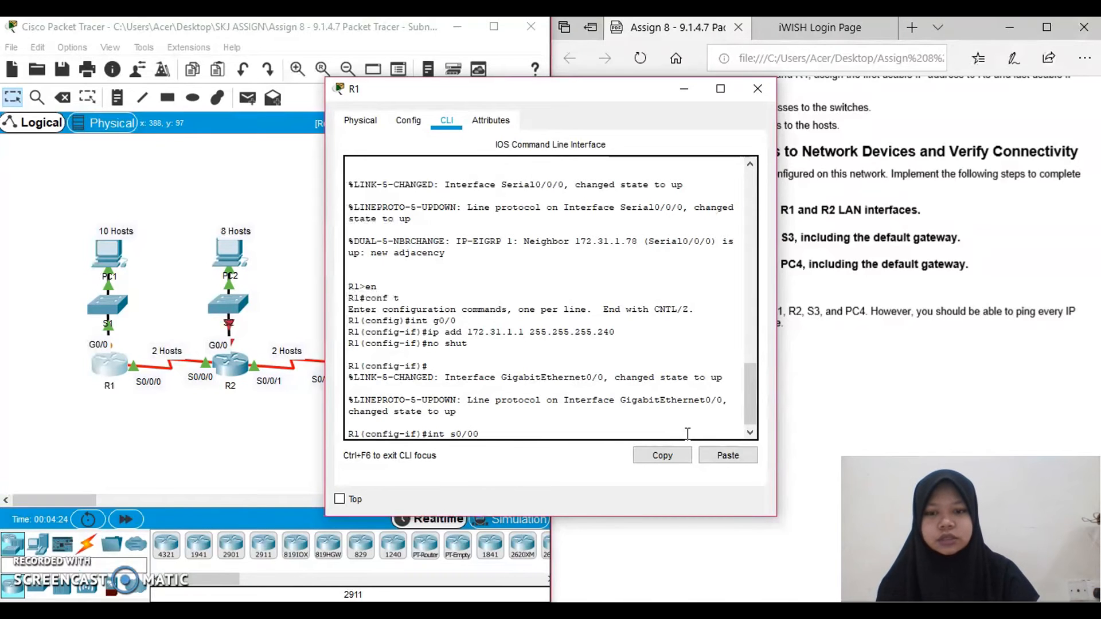
text(/00)
key(BackSpace)
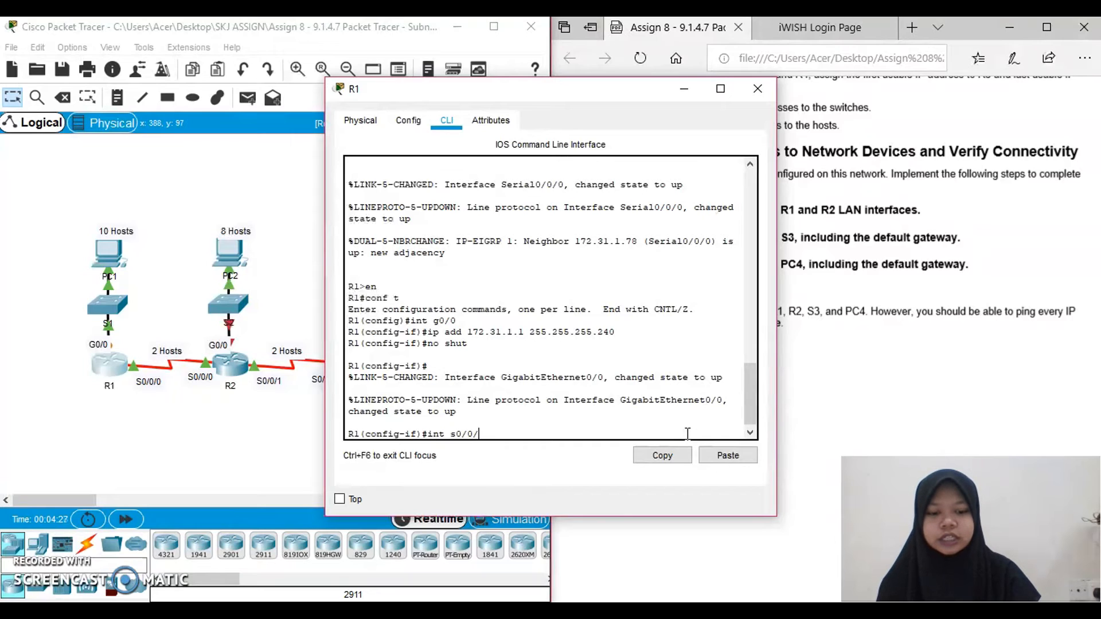
text(/0)
key(Return)
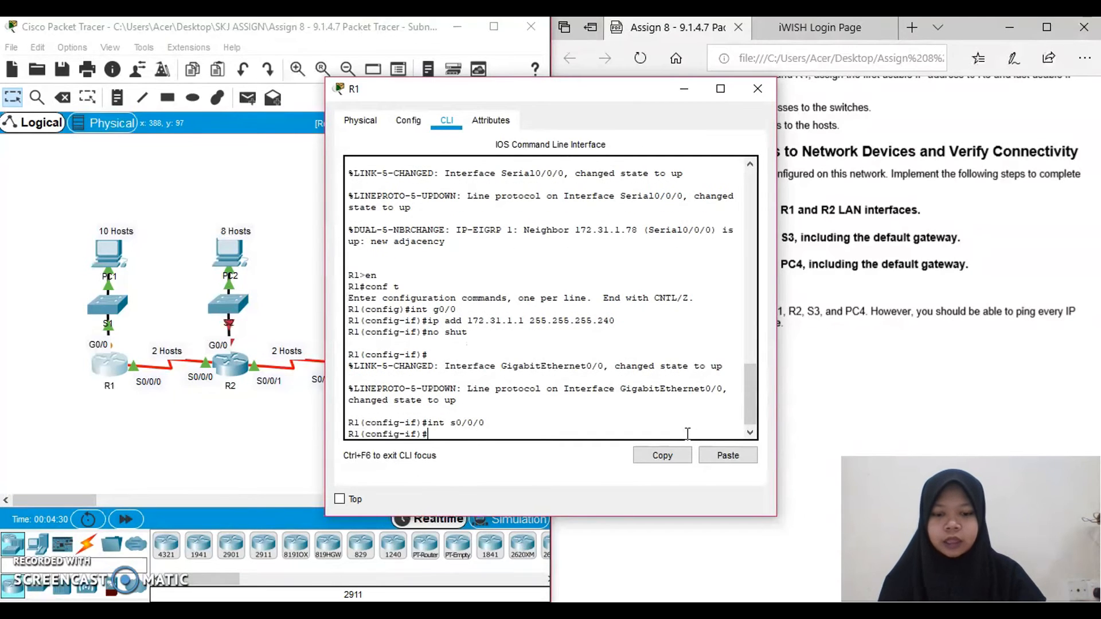
text(ip add)
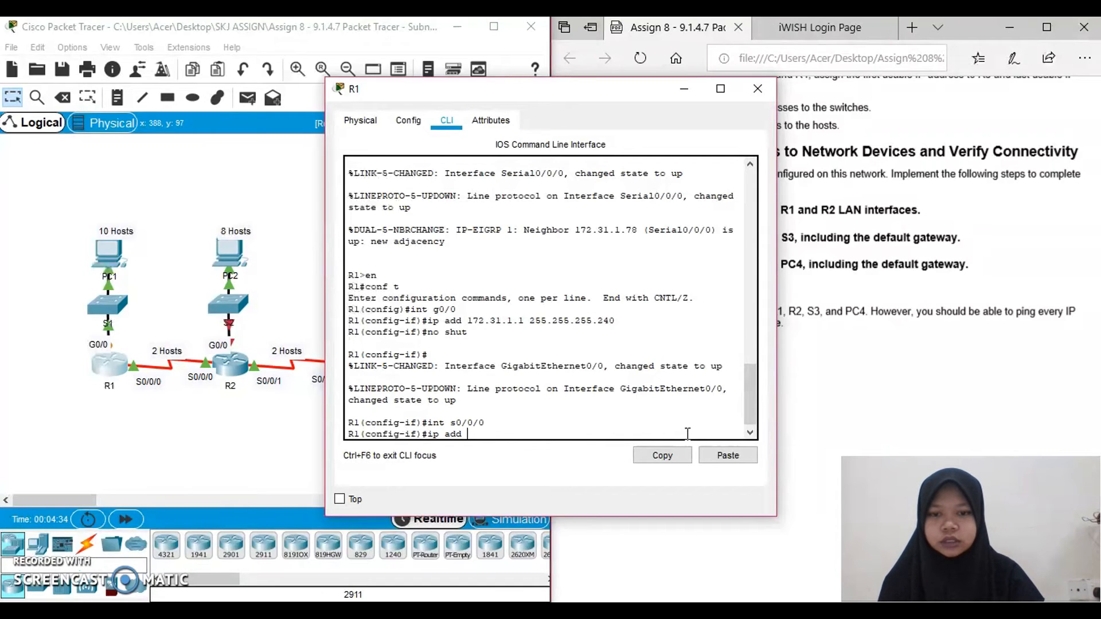
text( 17)
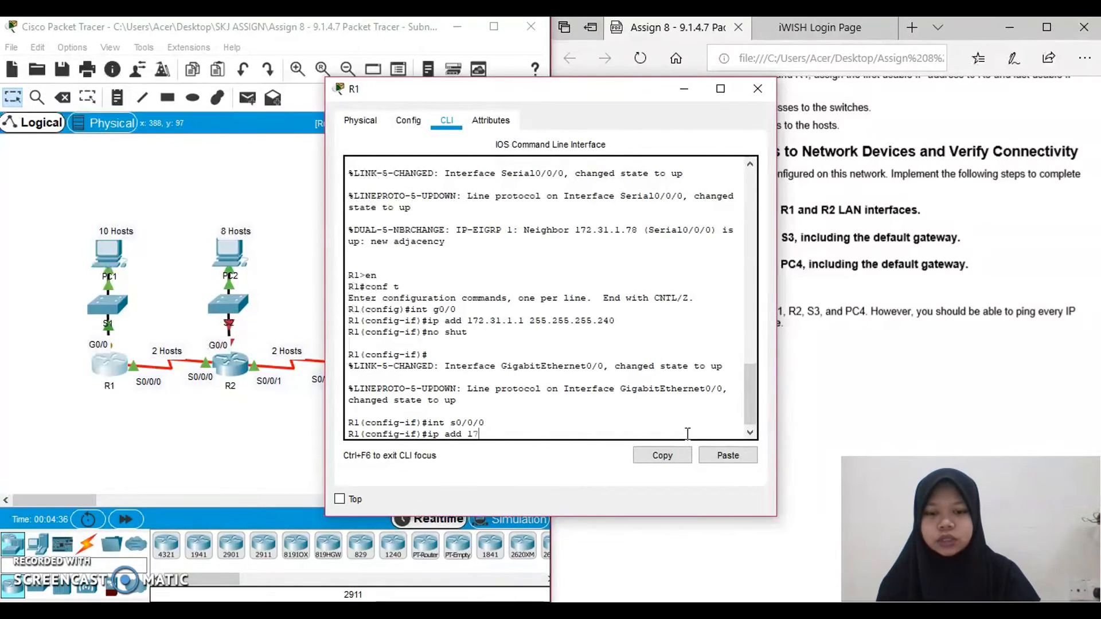
text(2.31.1.65)
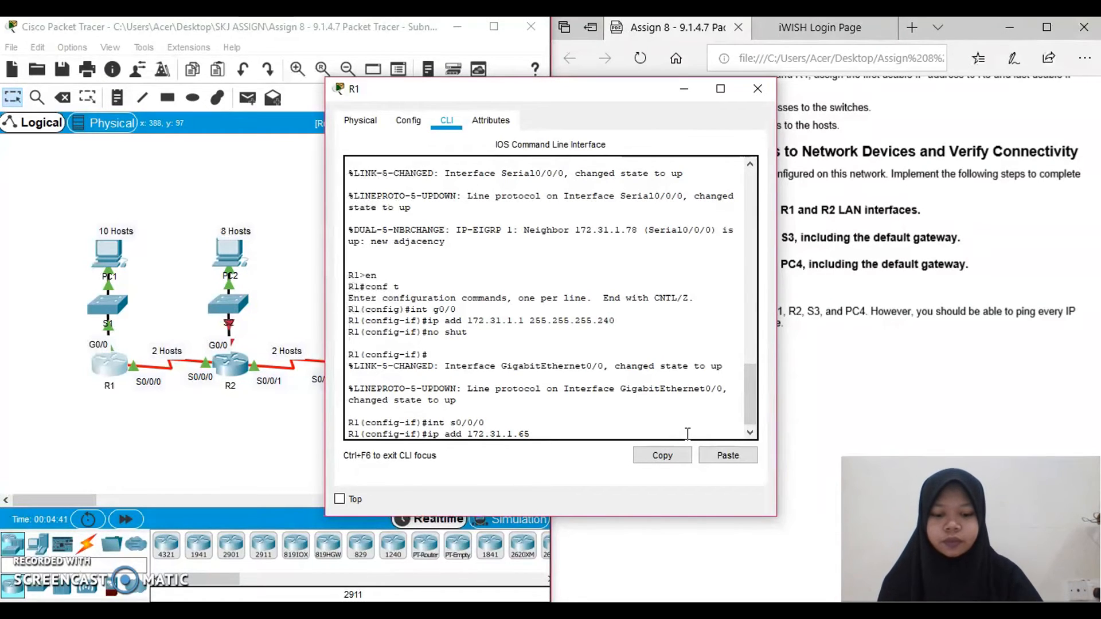
text( 25)
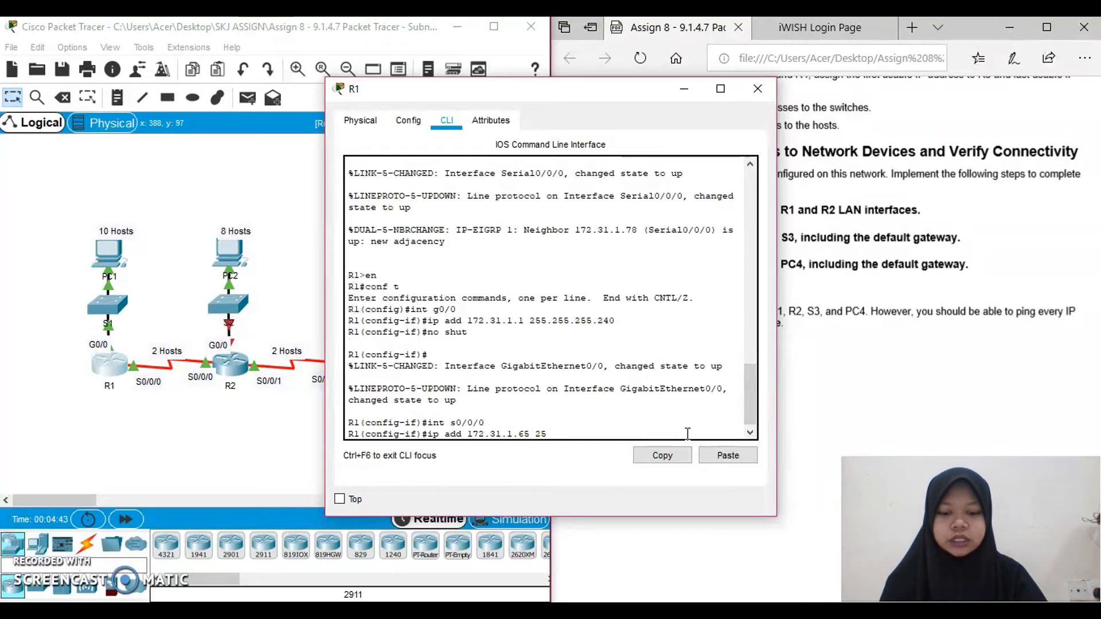
text(5.255.255.240)
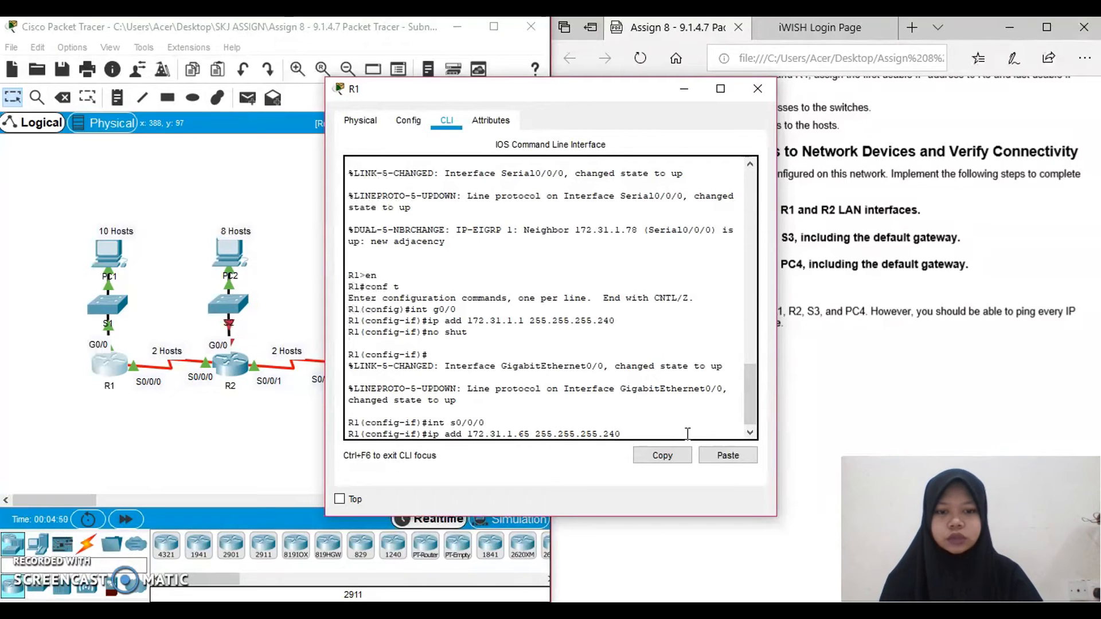
key(Return)
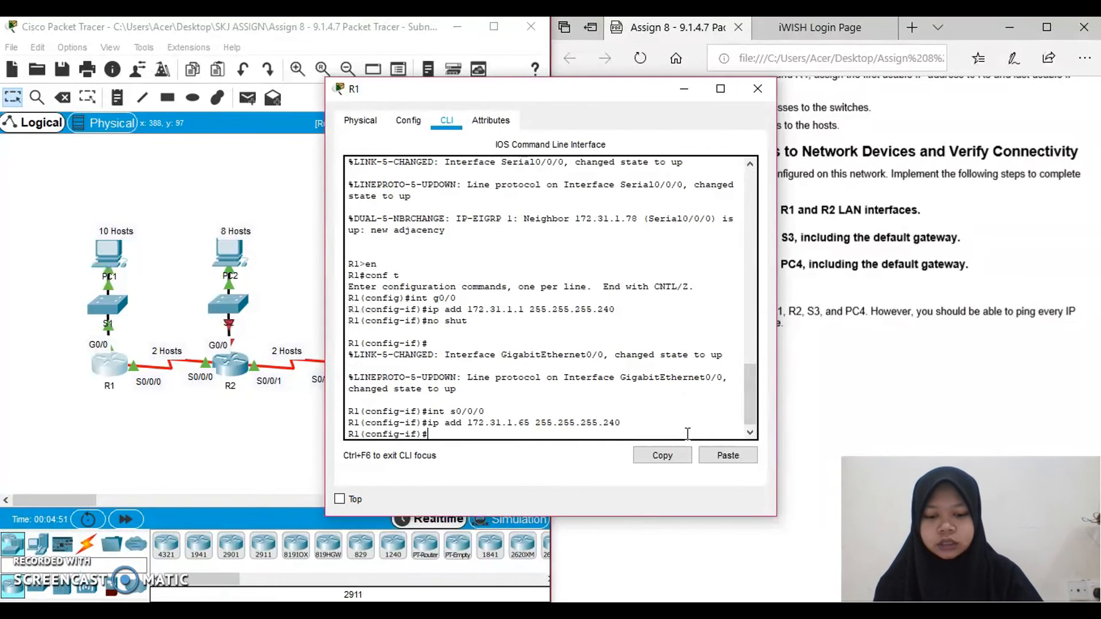
Step: Enable R1's s0/0/0 interface with the no shut command and minimize the R1 window
text(no)
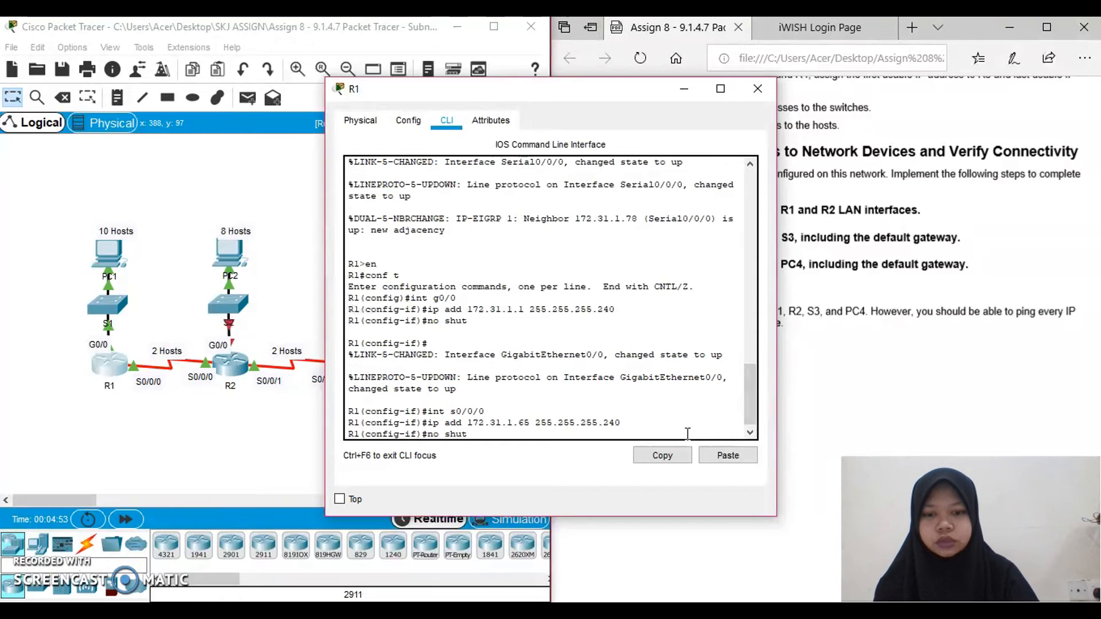
text( shut)
key(Return)
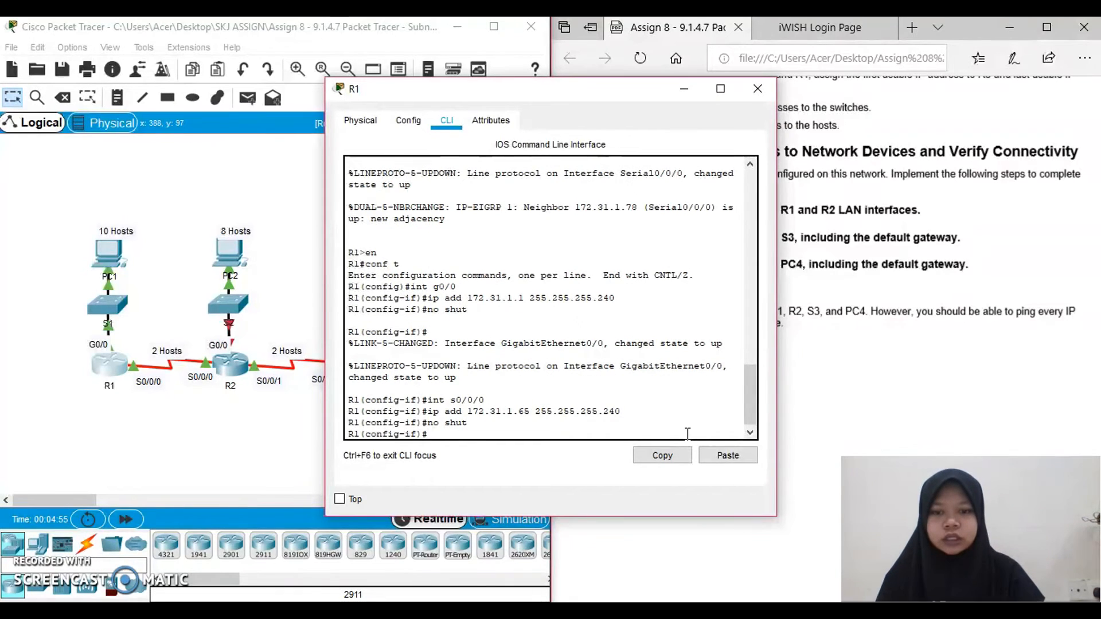
click(684, 92)
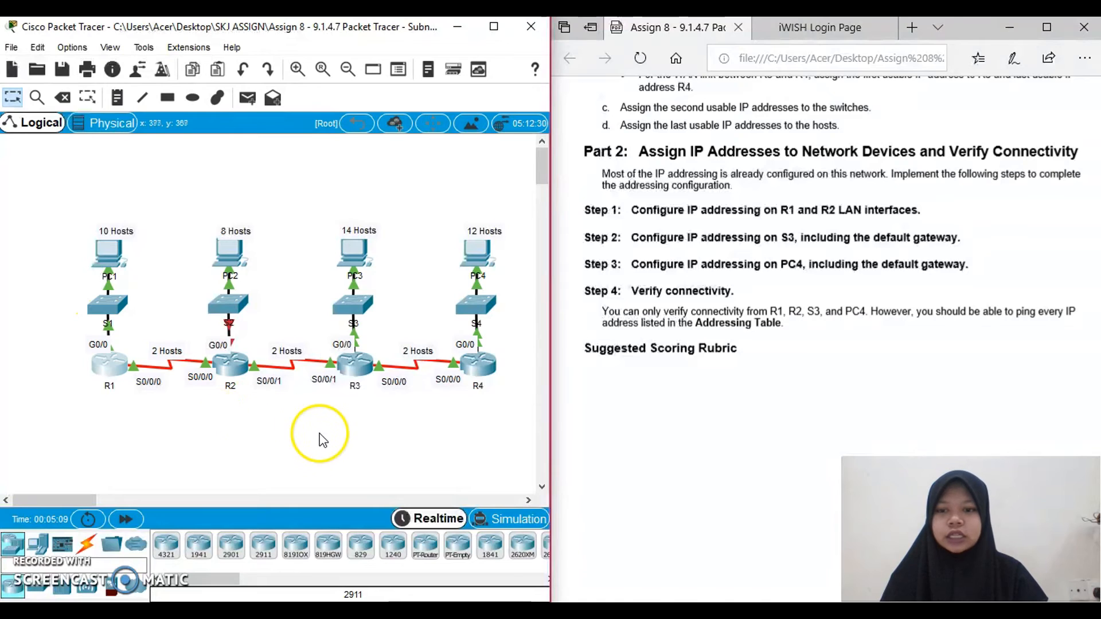
Step: Open router R2's command line and enter global configuration mode with en and conf t
click(232, 374)
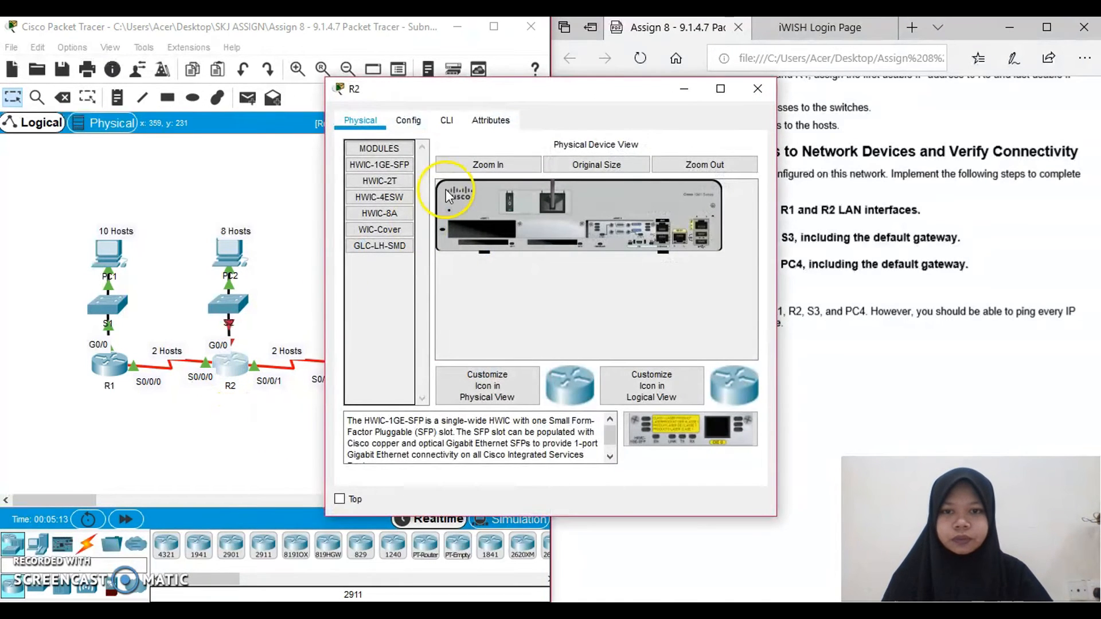
click(446, 122)
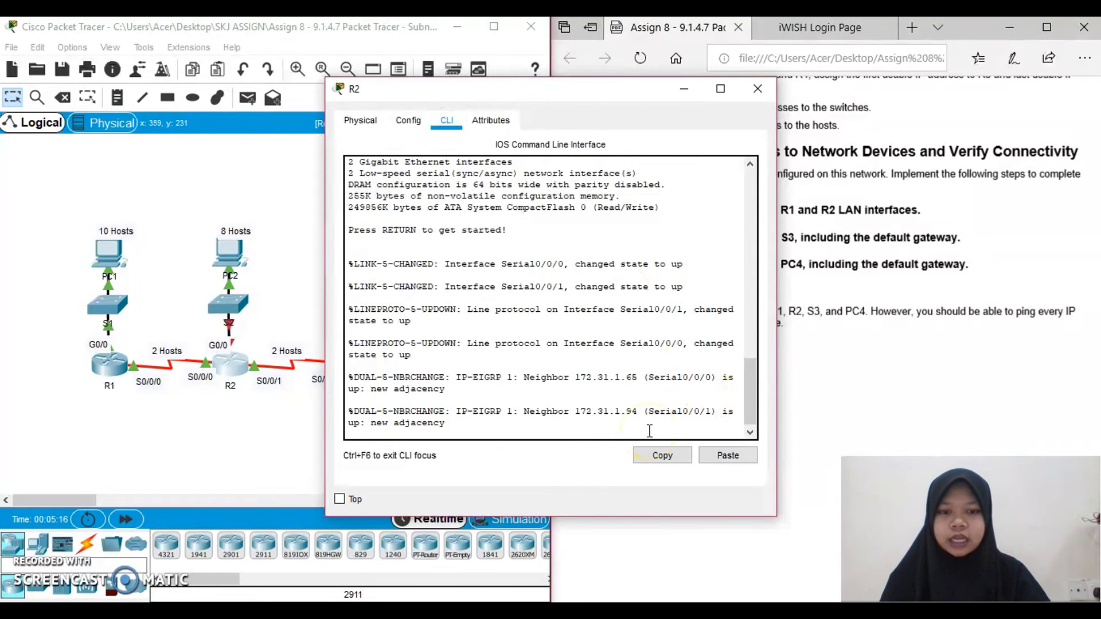
key(Return)
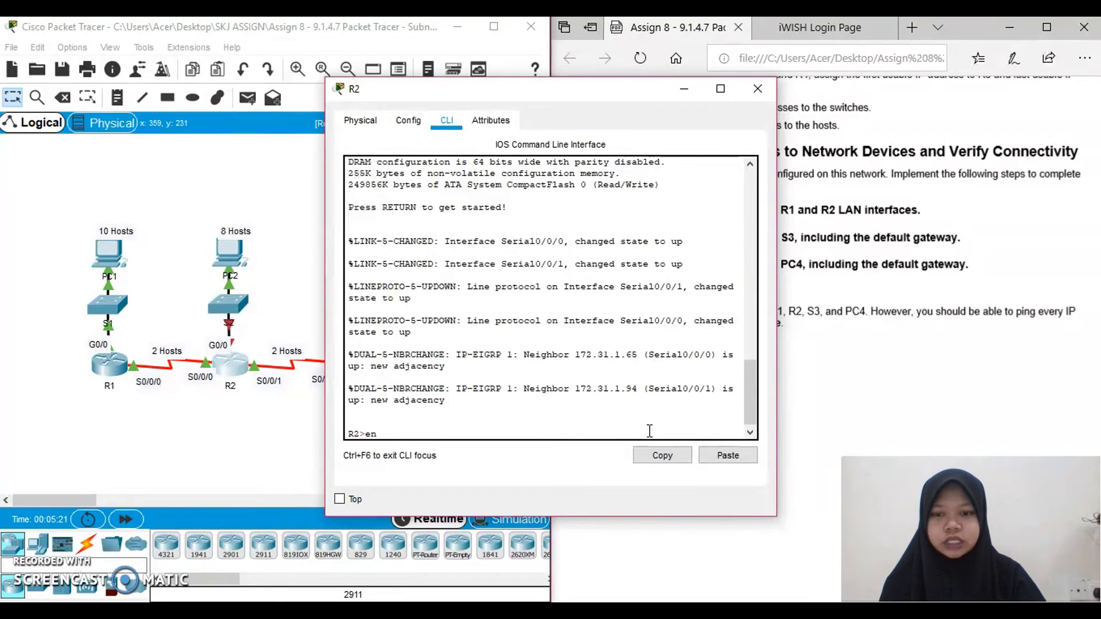
text(en)
key(Return)
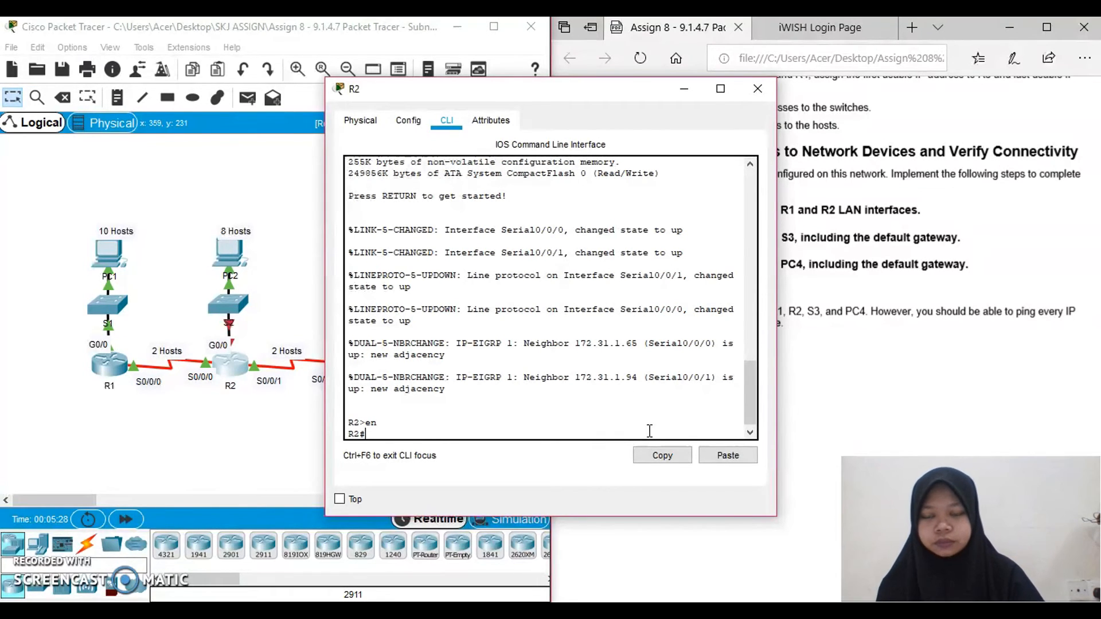
text(conf t)
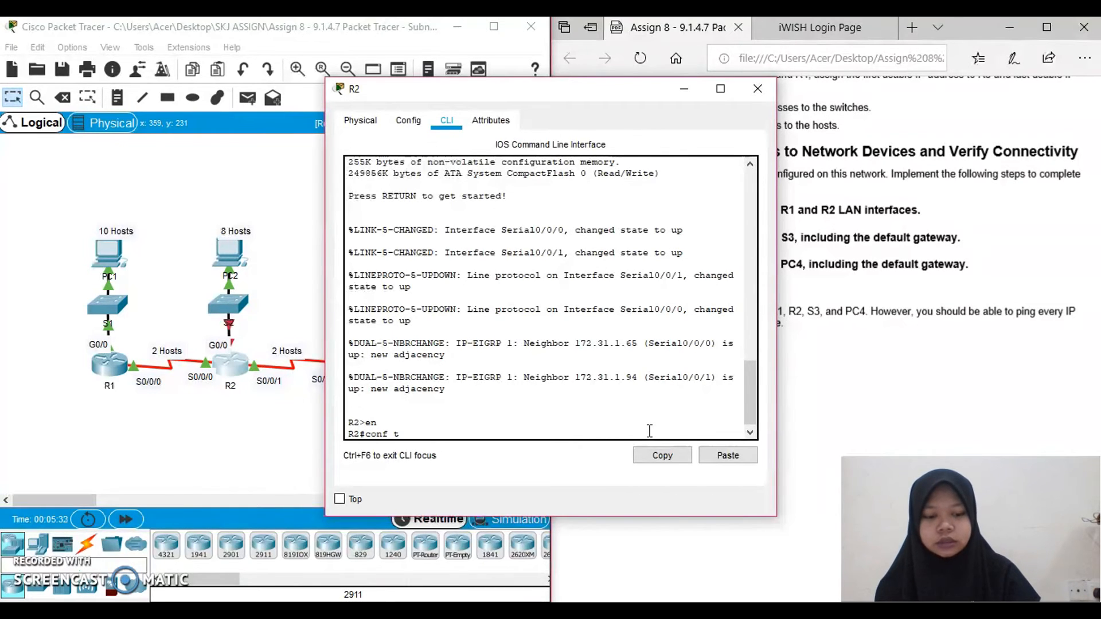
key(Return)
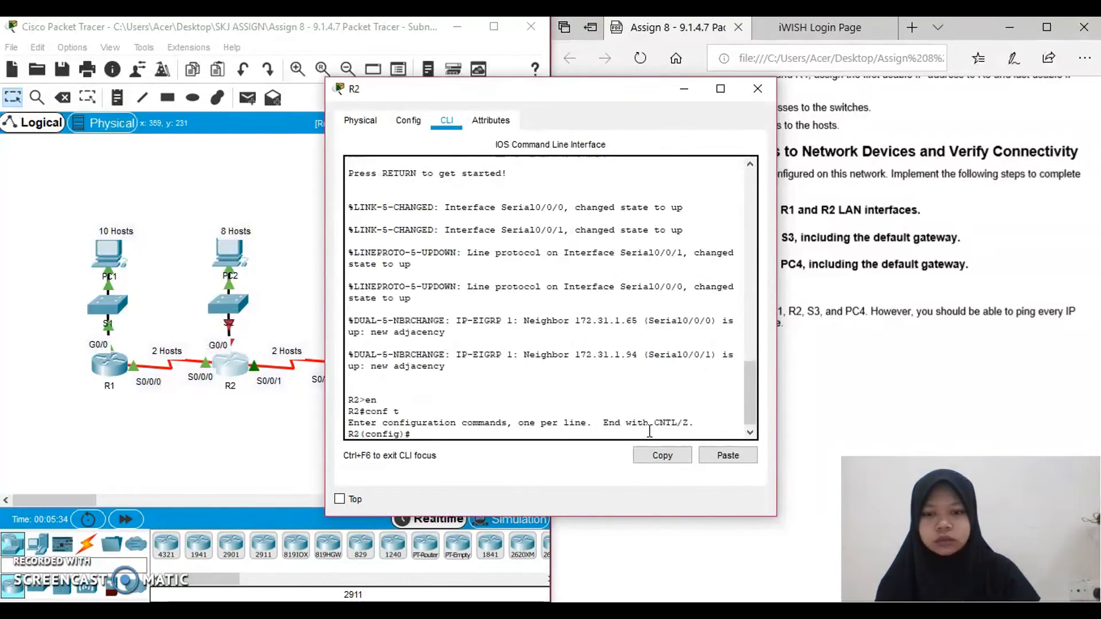
Step: Assign IP address 172.31.1.17 with subnet mask 255.255.255.240 to R2's g0/0 interface
text(int )
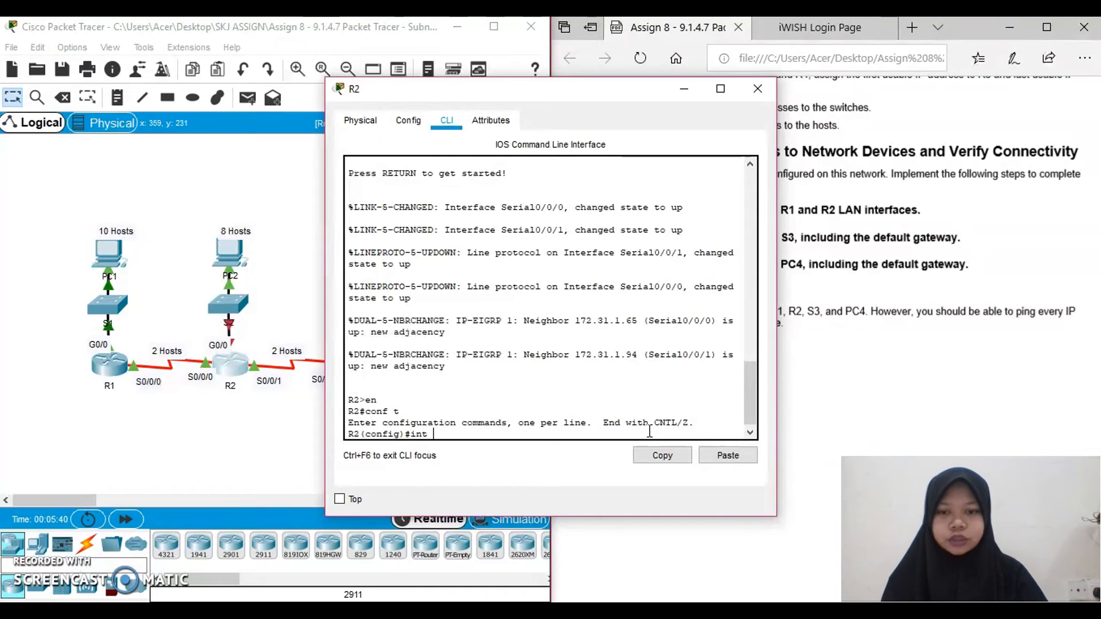
text(g)
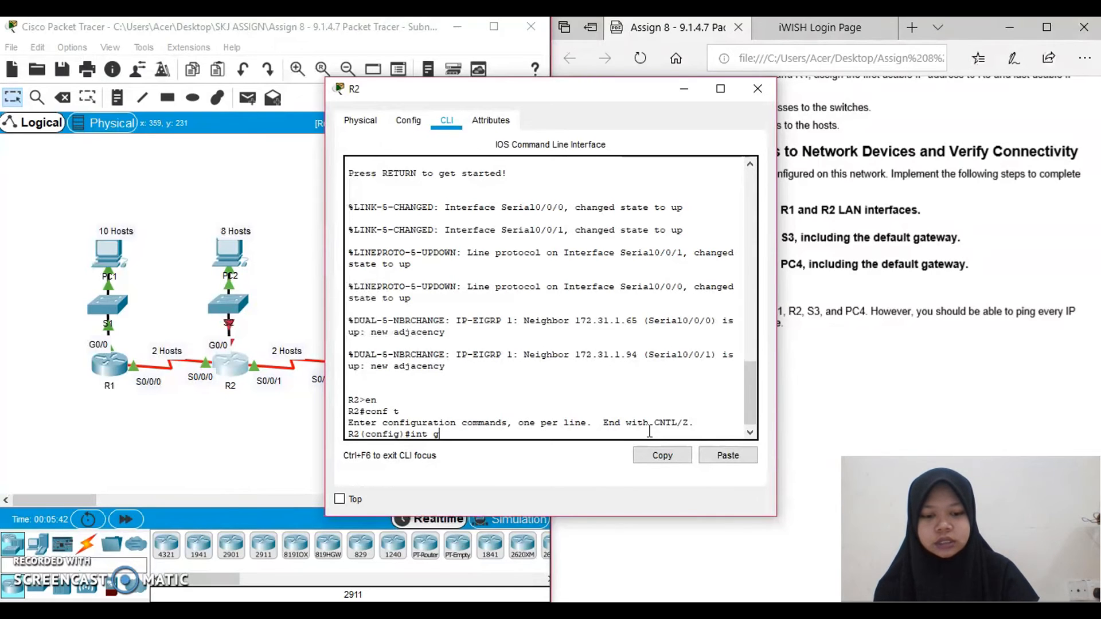
text(0/)
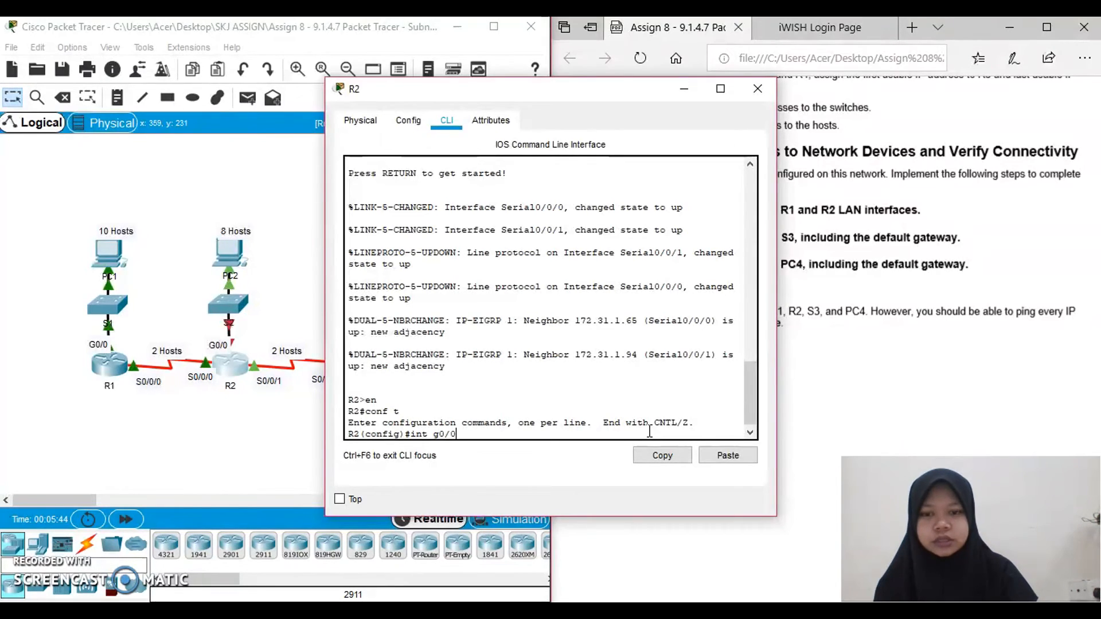
text(0)
key(Return)
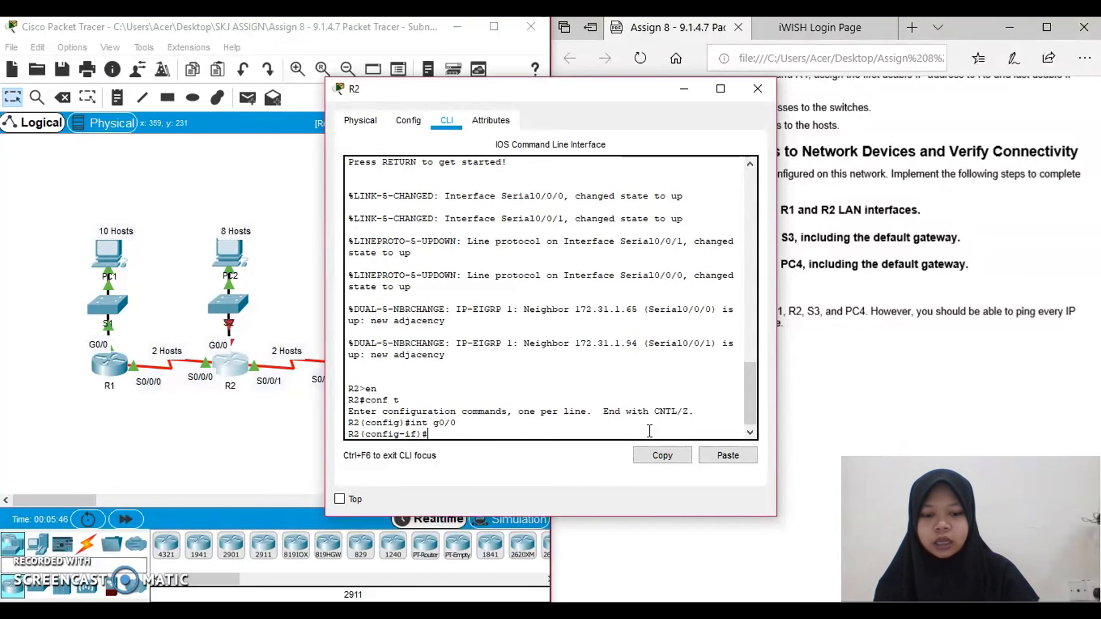
text(ip add)
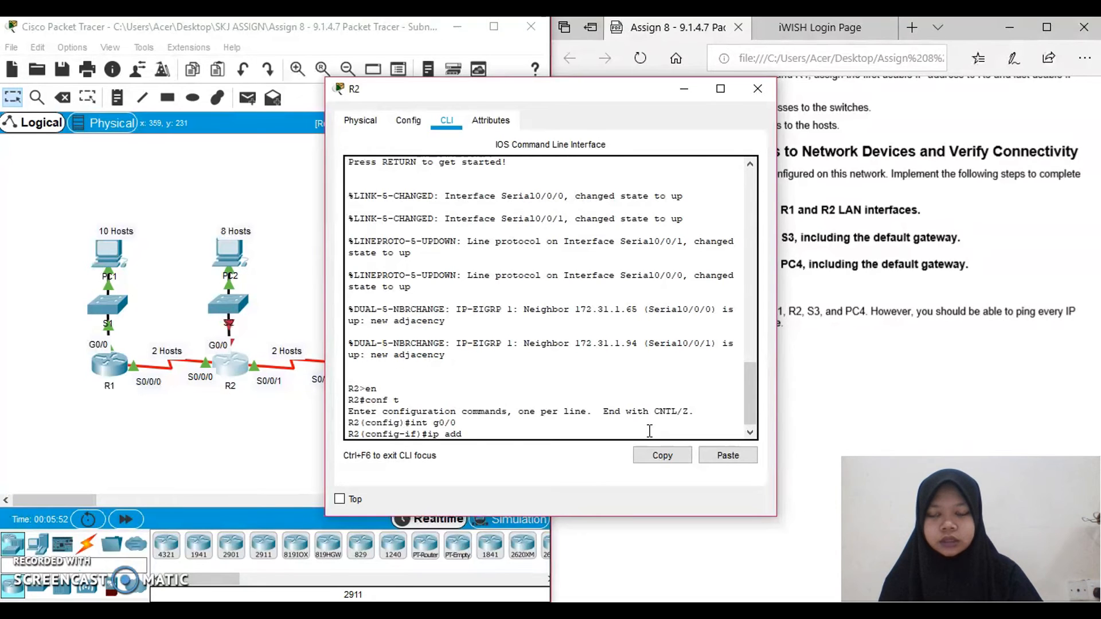
text(17)
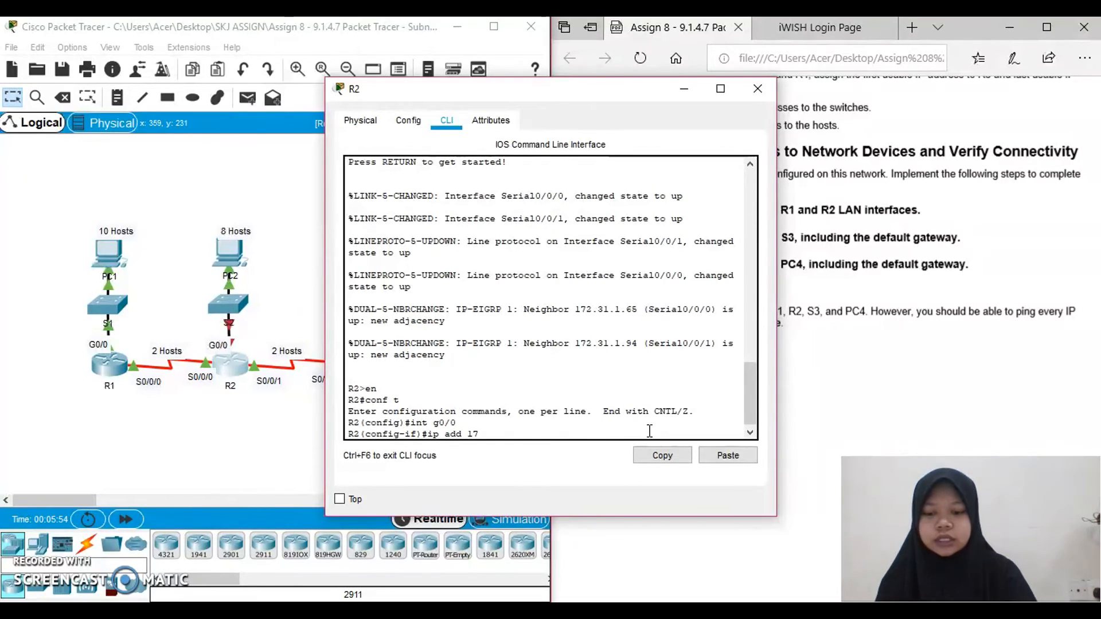
text(2.31)
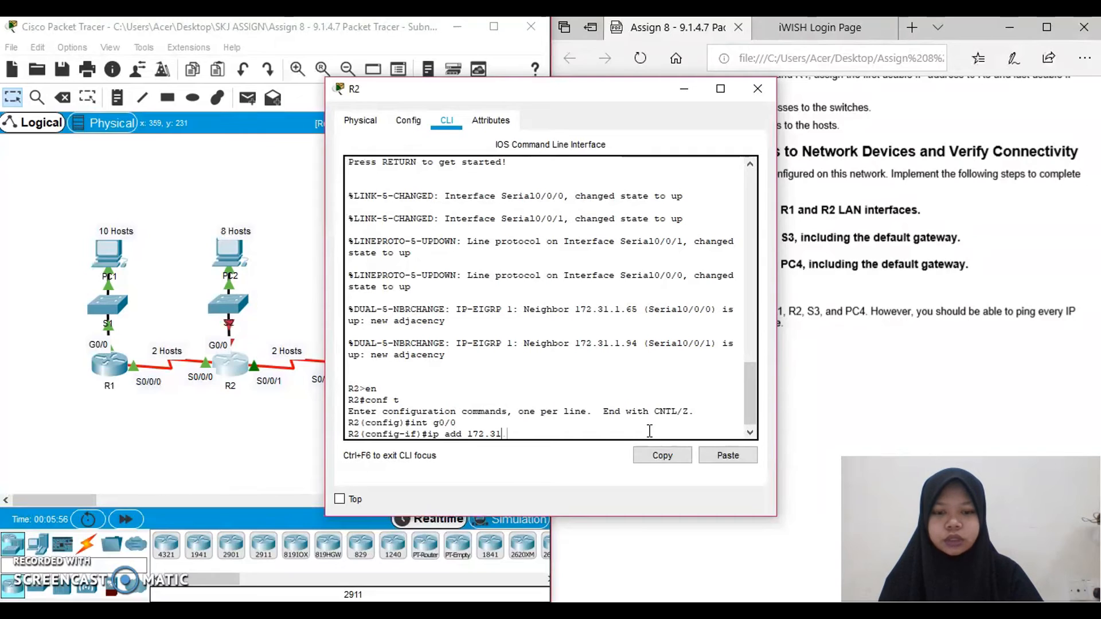
text(.1.1)
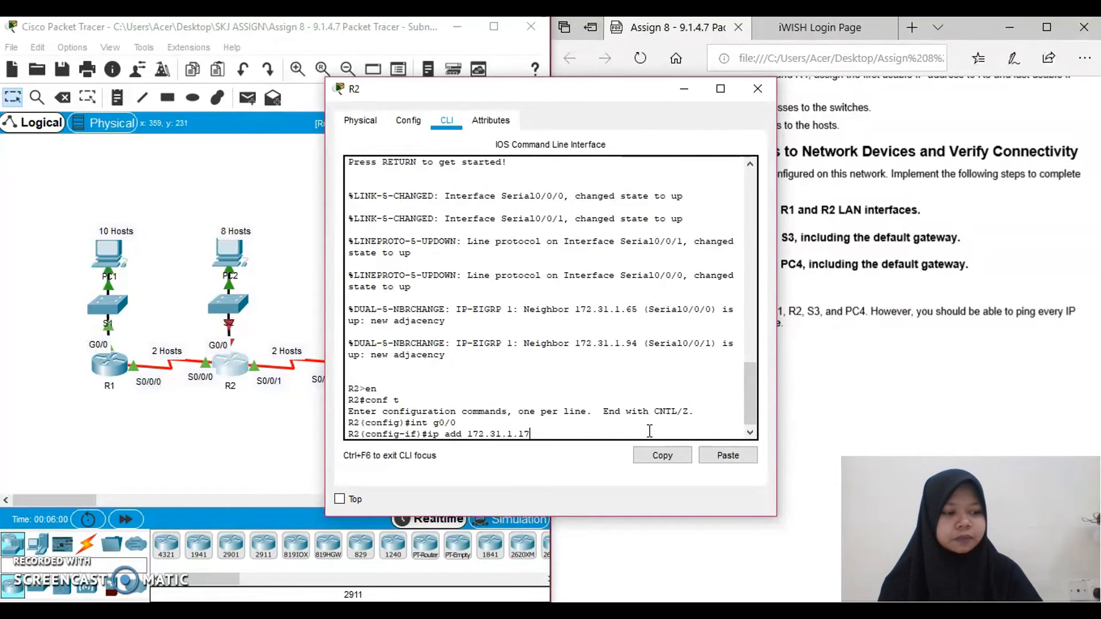
text(7 )
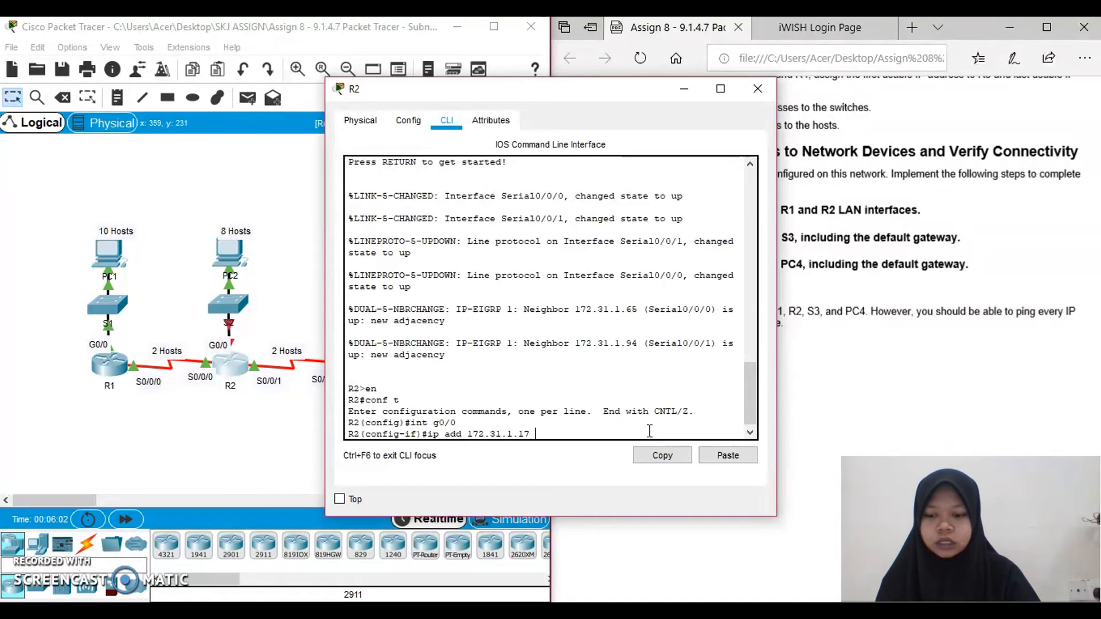
text(255)
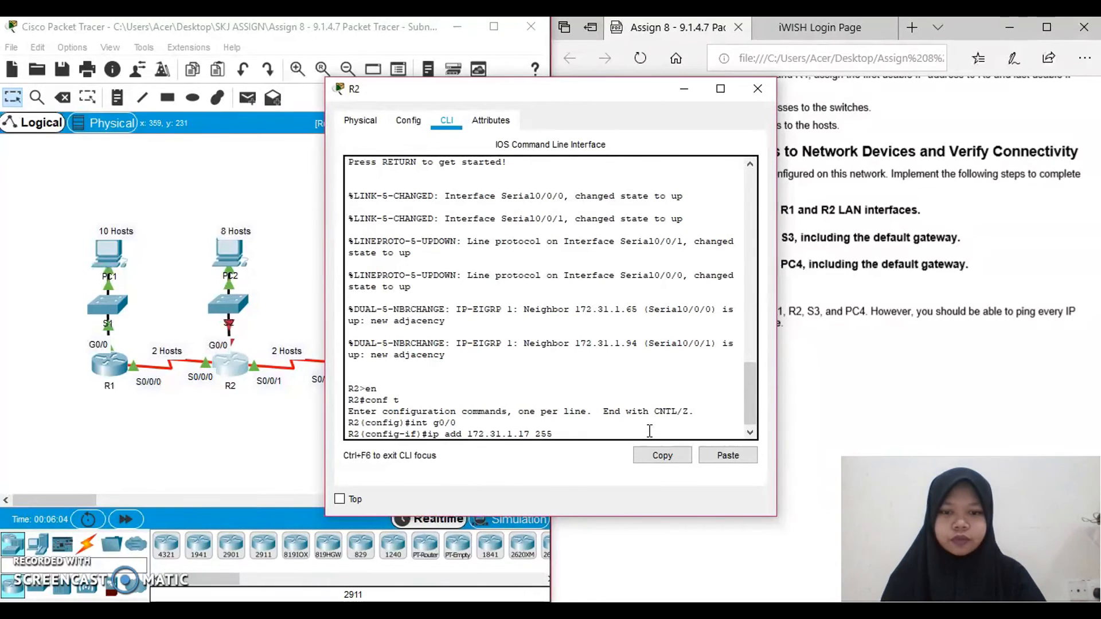
text(.255.2)
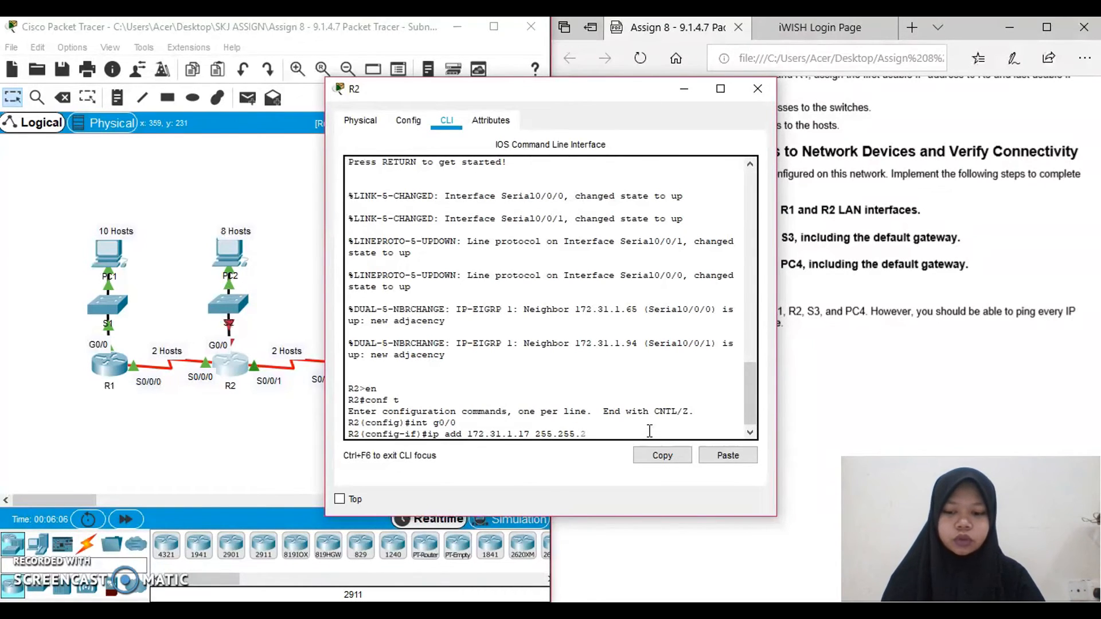
text(55)
text(.240)
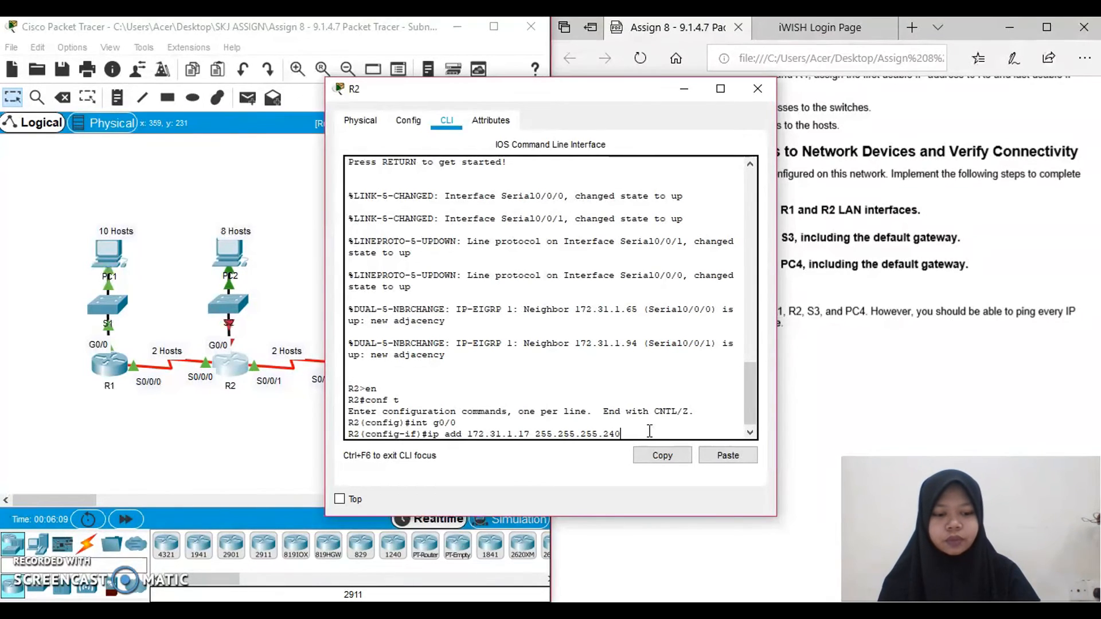
key(Return)
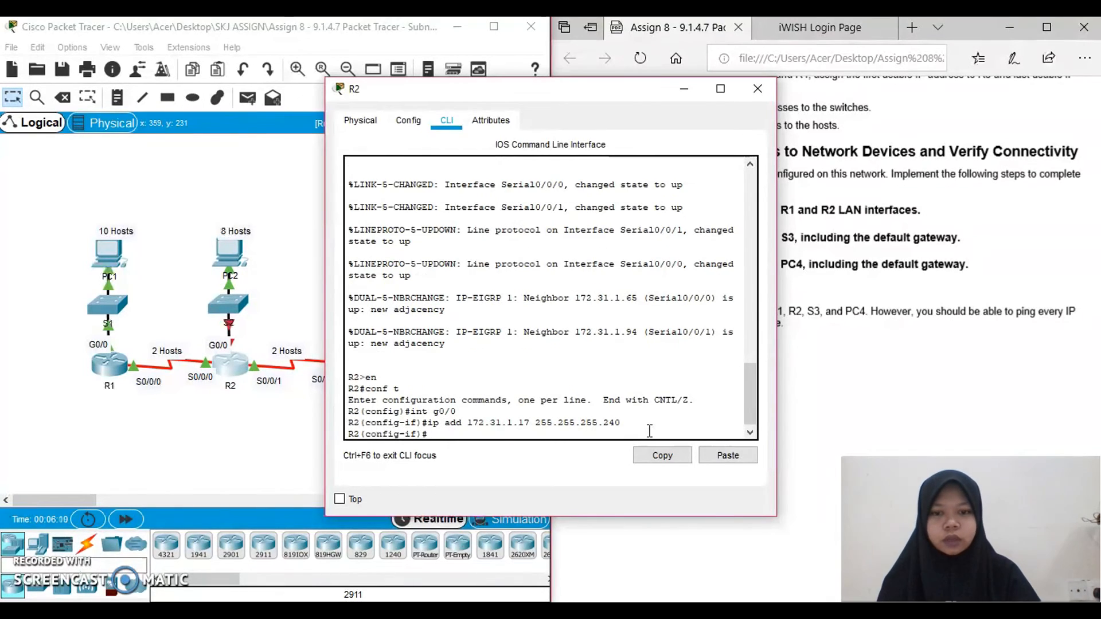
Step: Enable R2's g0/0 interface with the no shut command and return to the interface configuration prompt
text(no shut)
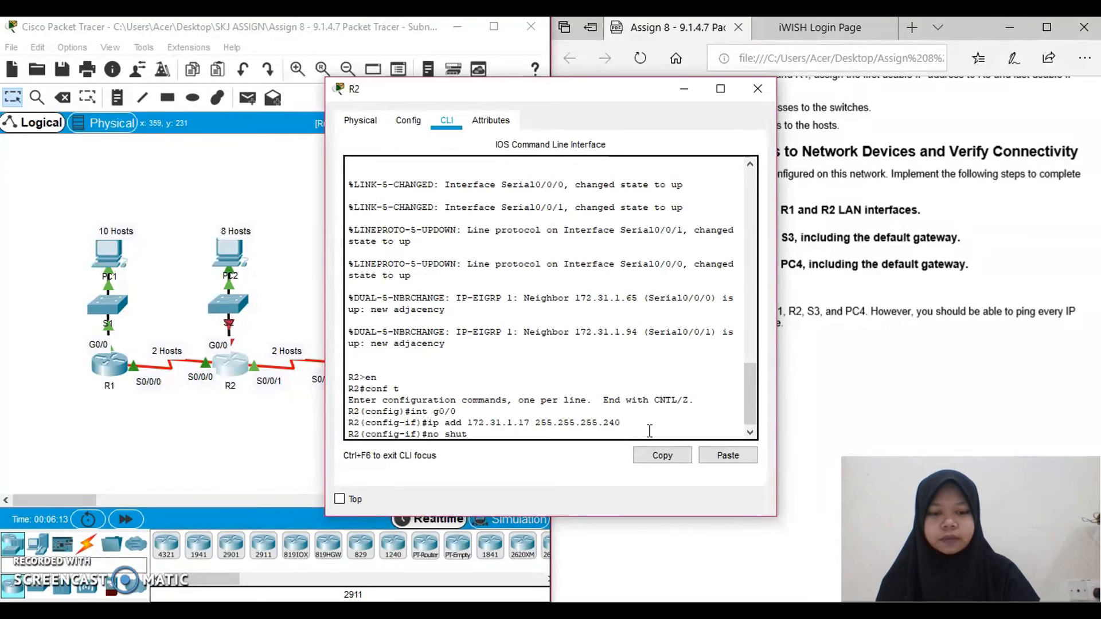
key(Return)
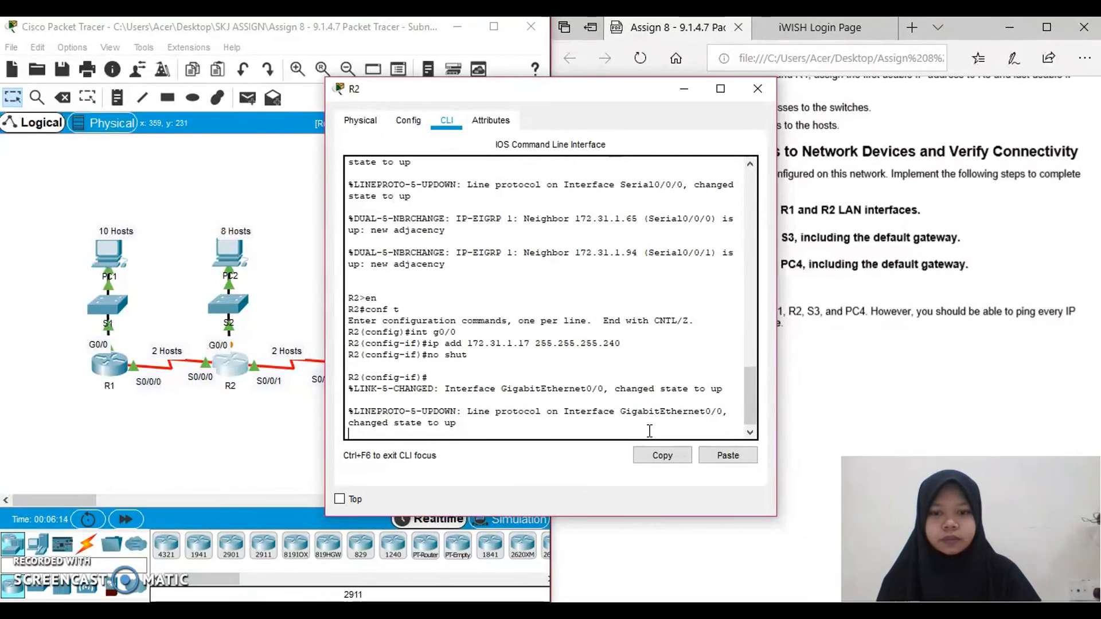
key(Return)
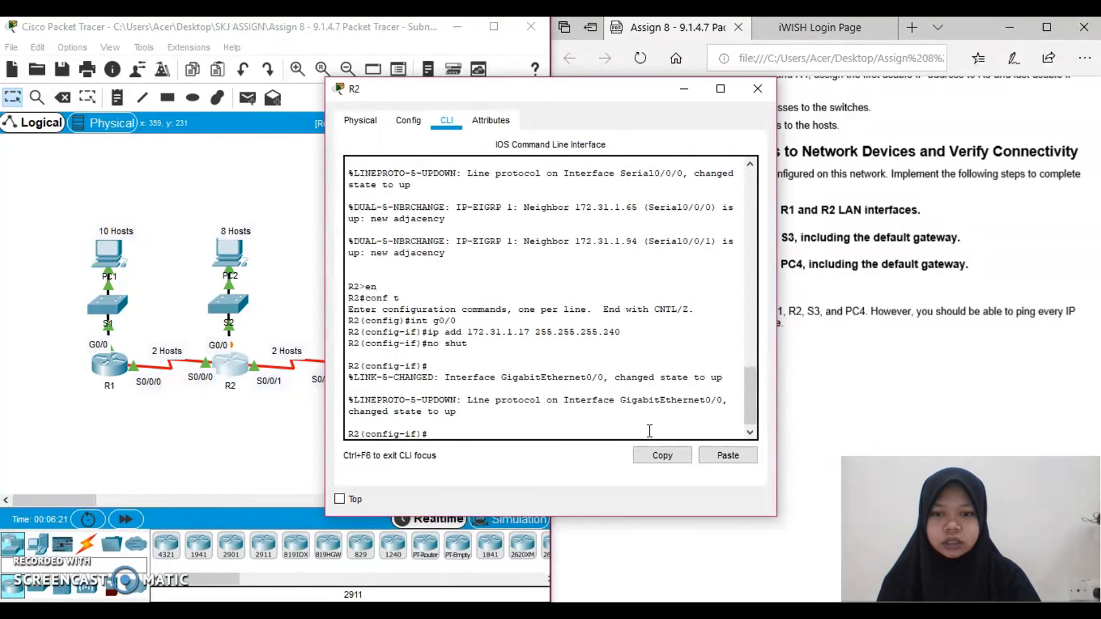
Step: Assign IP address 172.31.1.78 with subnet mask 255.255.255.240 to R2's s0/0/0 interface and enable it with no shut
text(int)
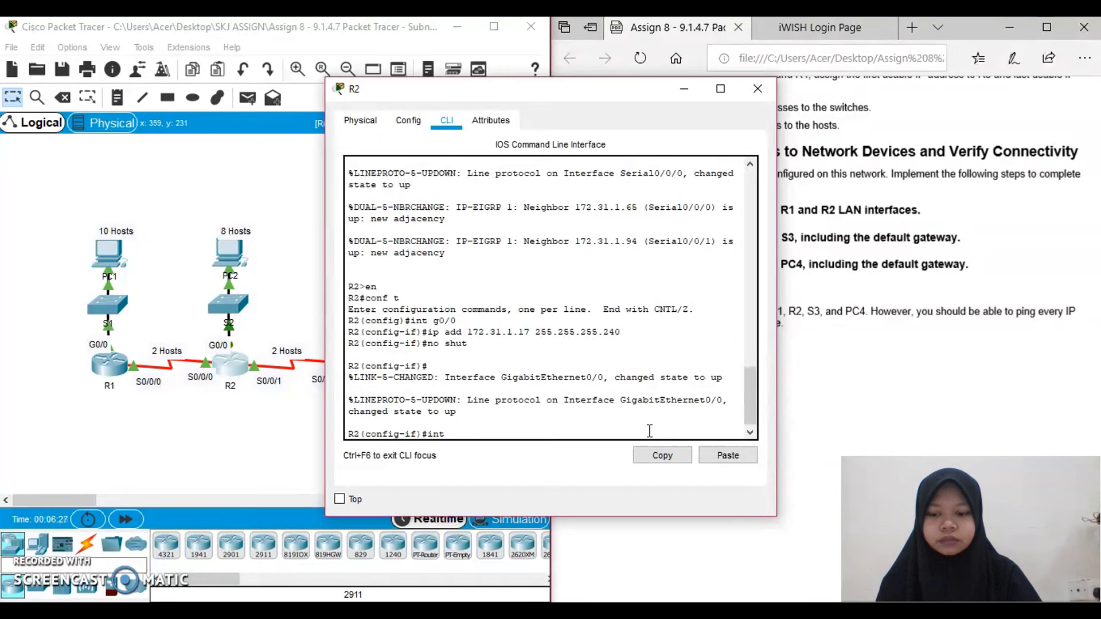
text( s0)
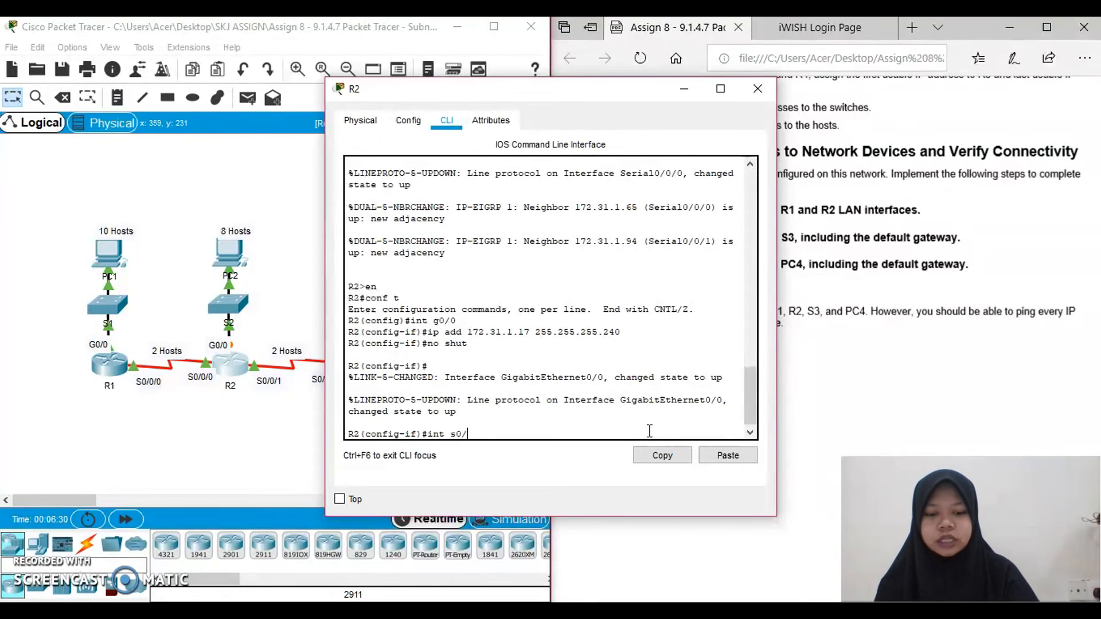
text(/0/0)
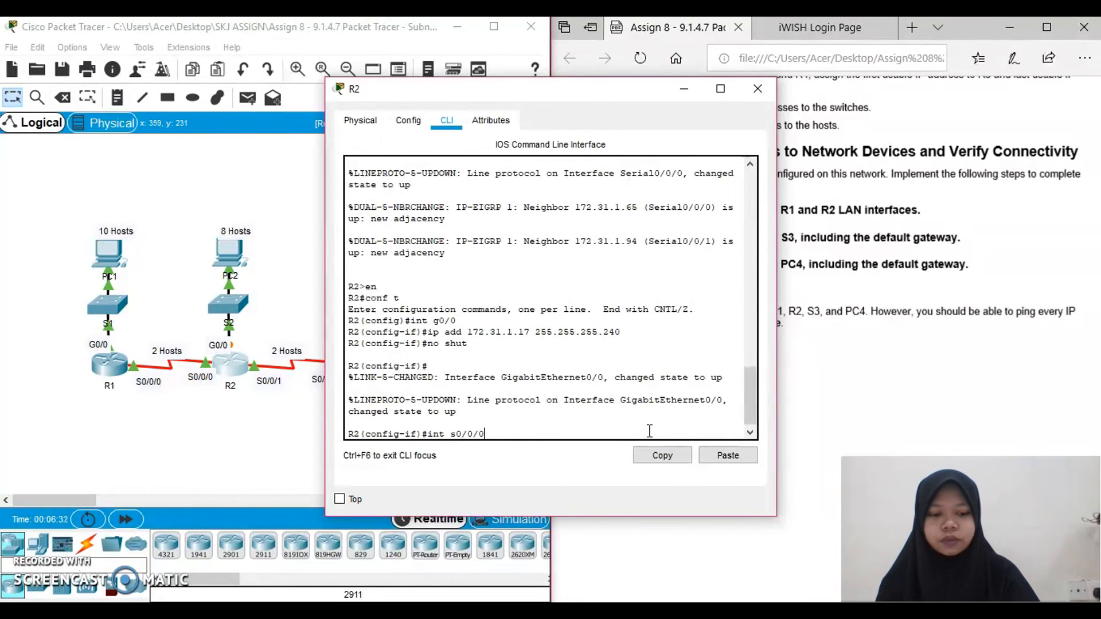
key(Return)
text(ip)
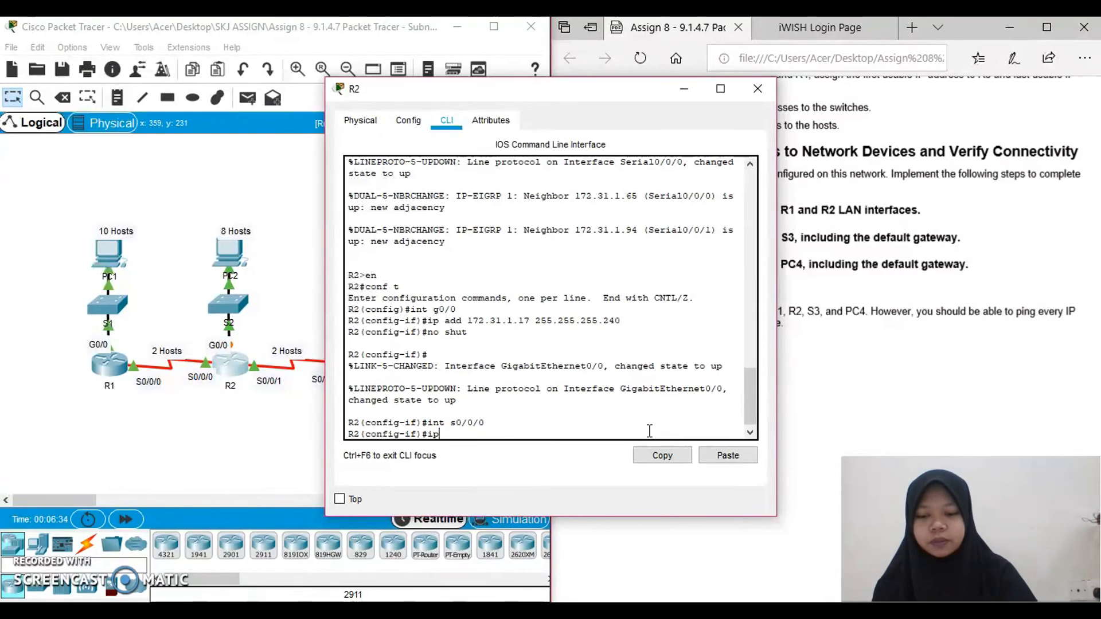
text( add 172.31)
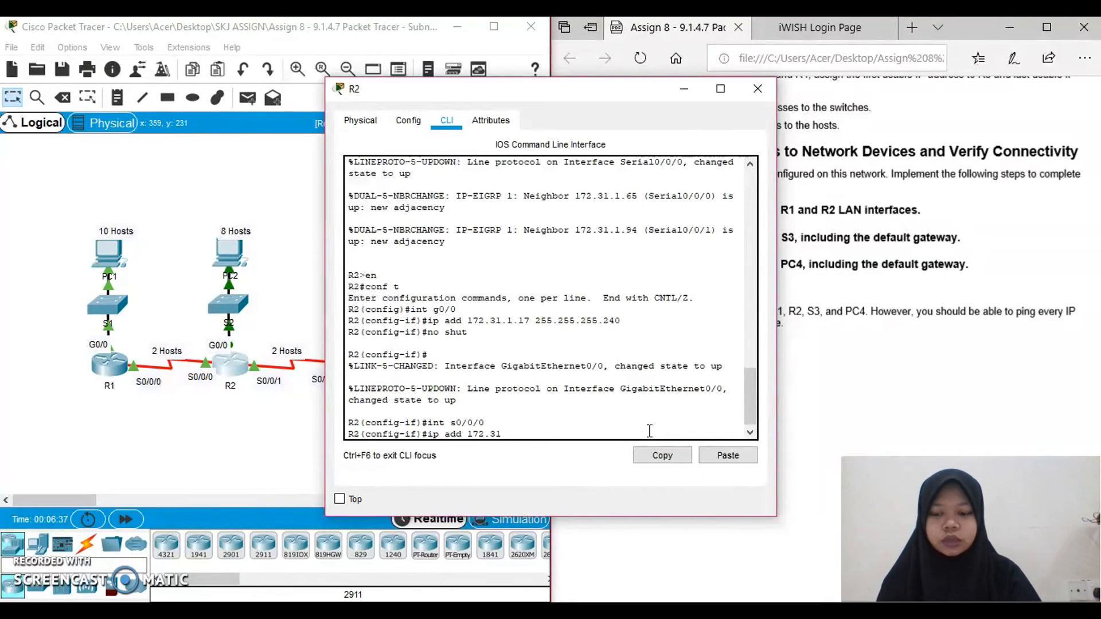
text(.1.78)
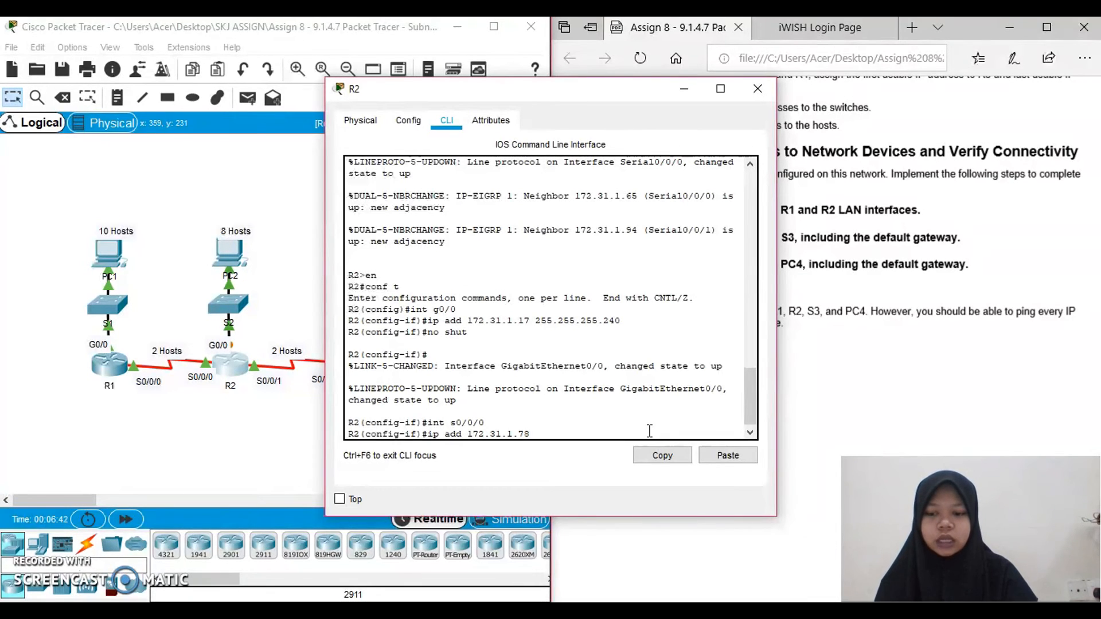
text( 255.255.255.240)
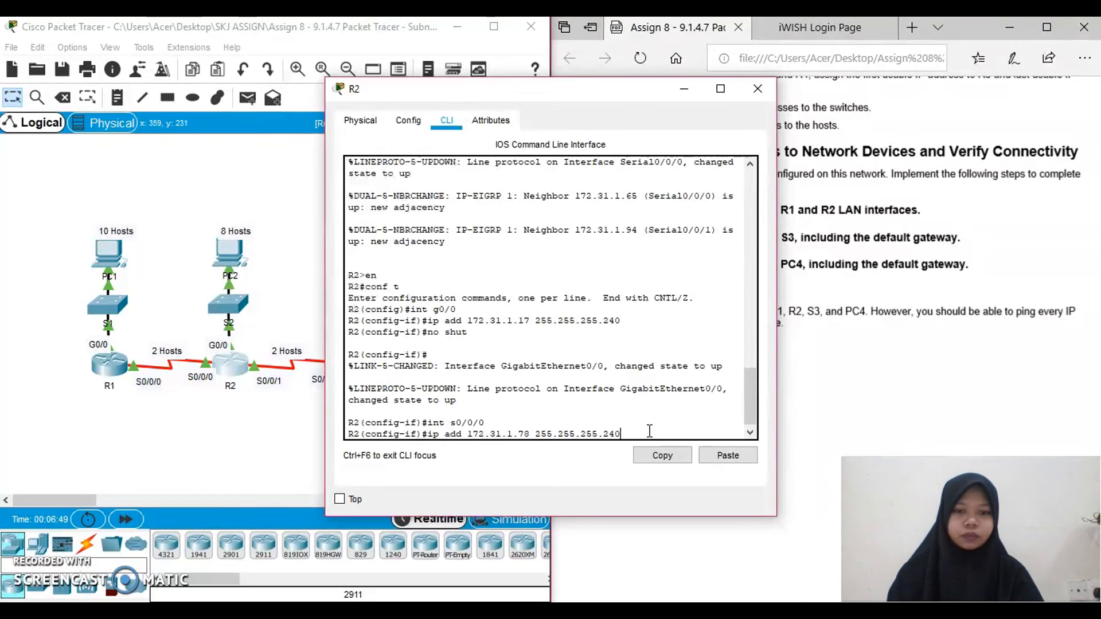
key(Return)
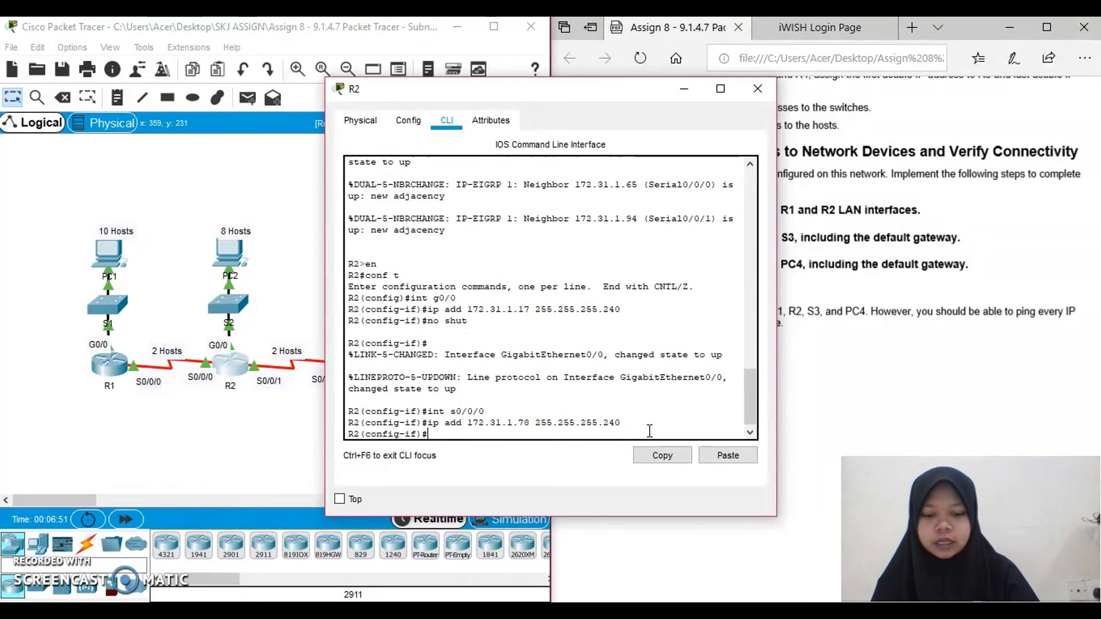
text(no shut)
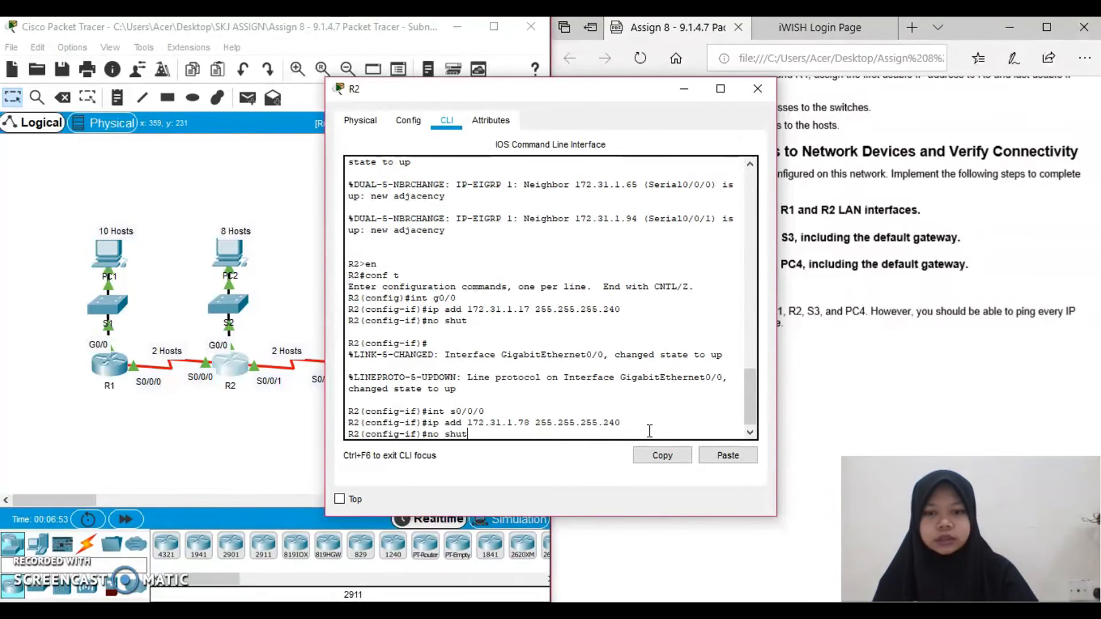
key(Return)
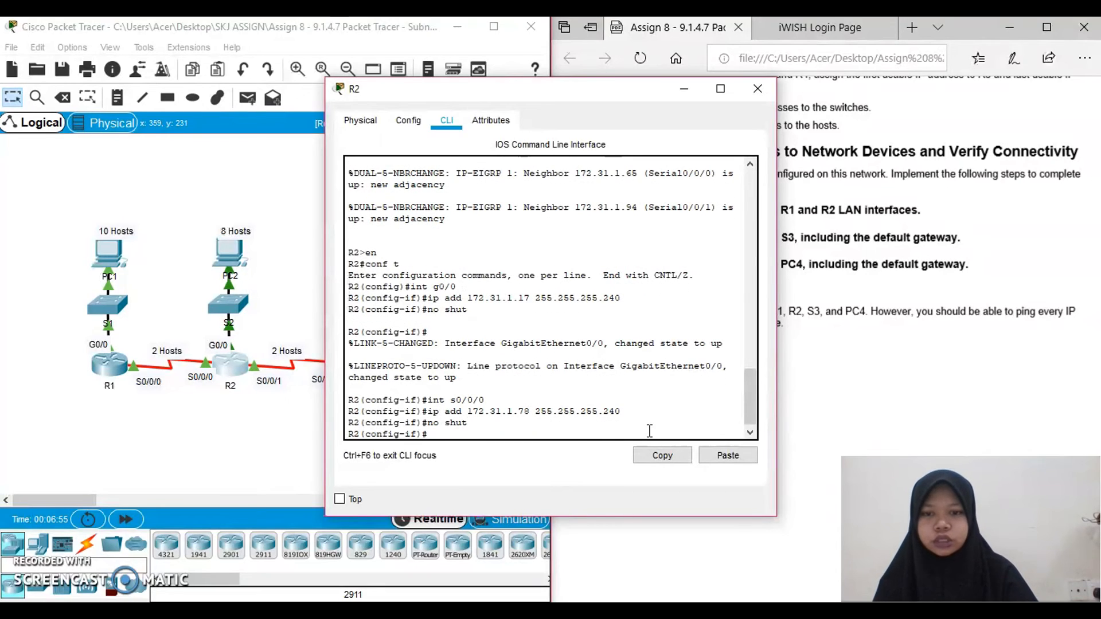
Step: Assign IP address 172.31.1.81 with subnet mask 255.255.255.240 to R2's s0/0/1 interface
text(int s)
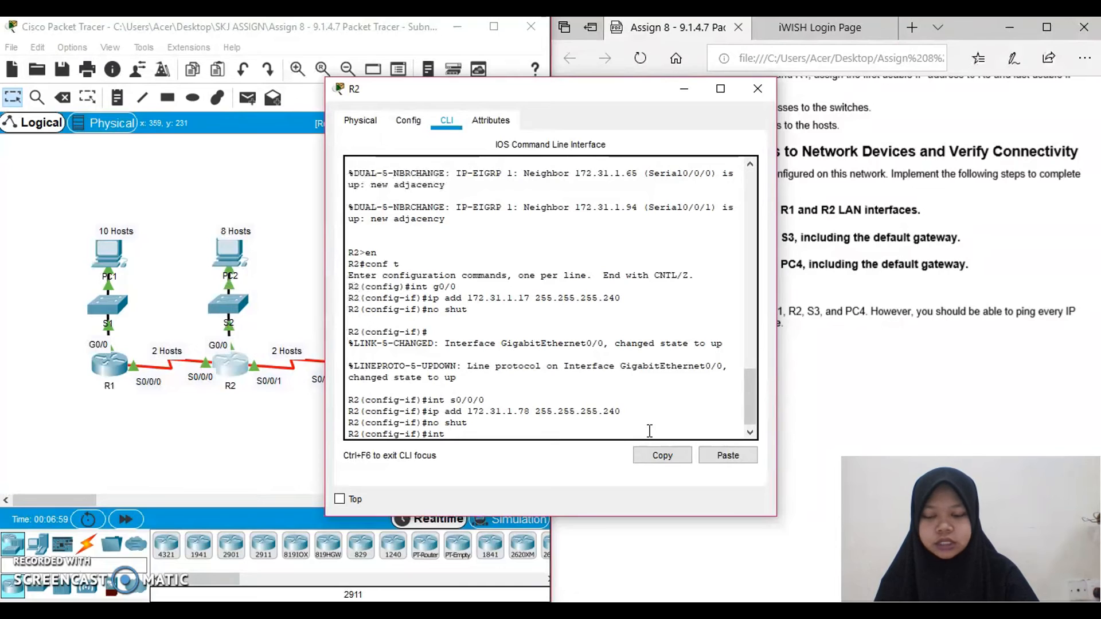
text(0/0/1)
key(Return)
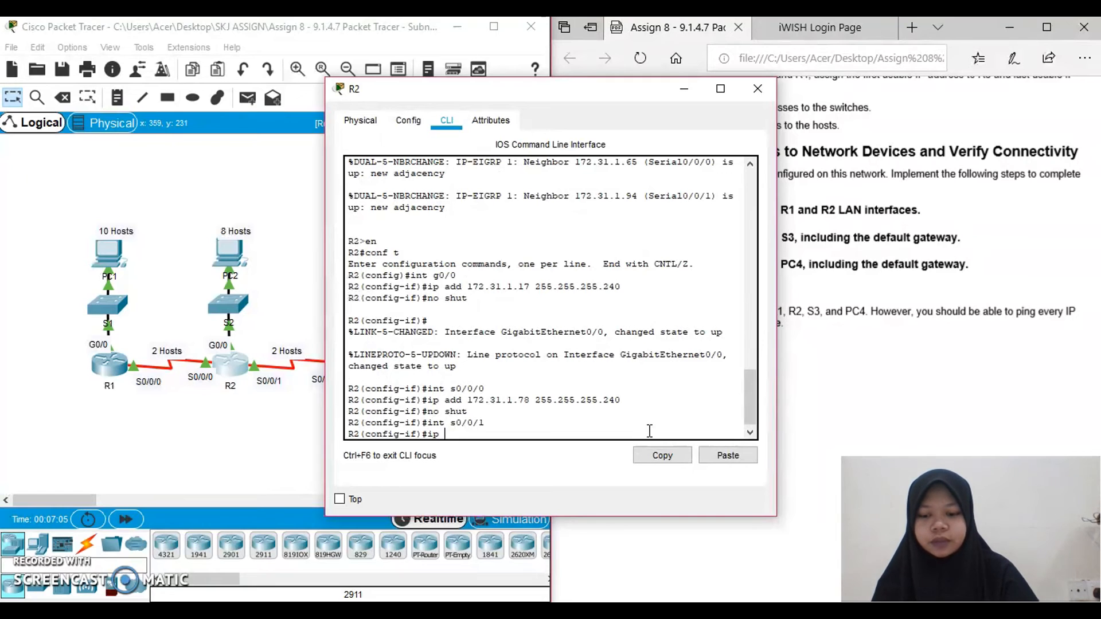
text(ip add )
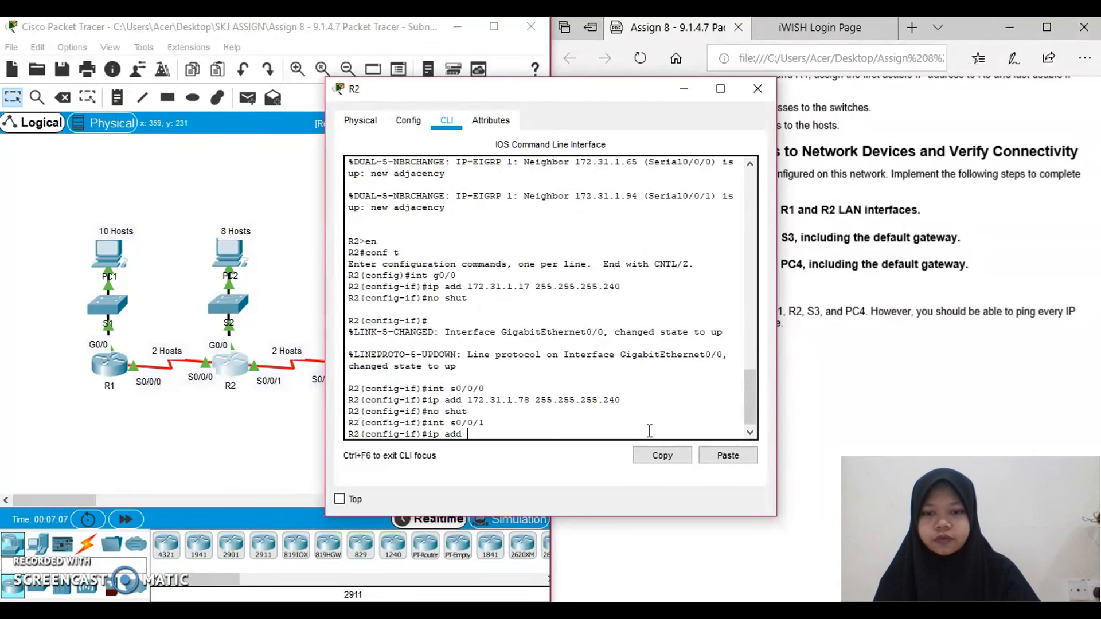
text(1)
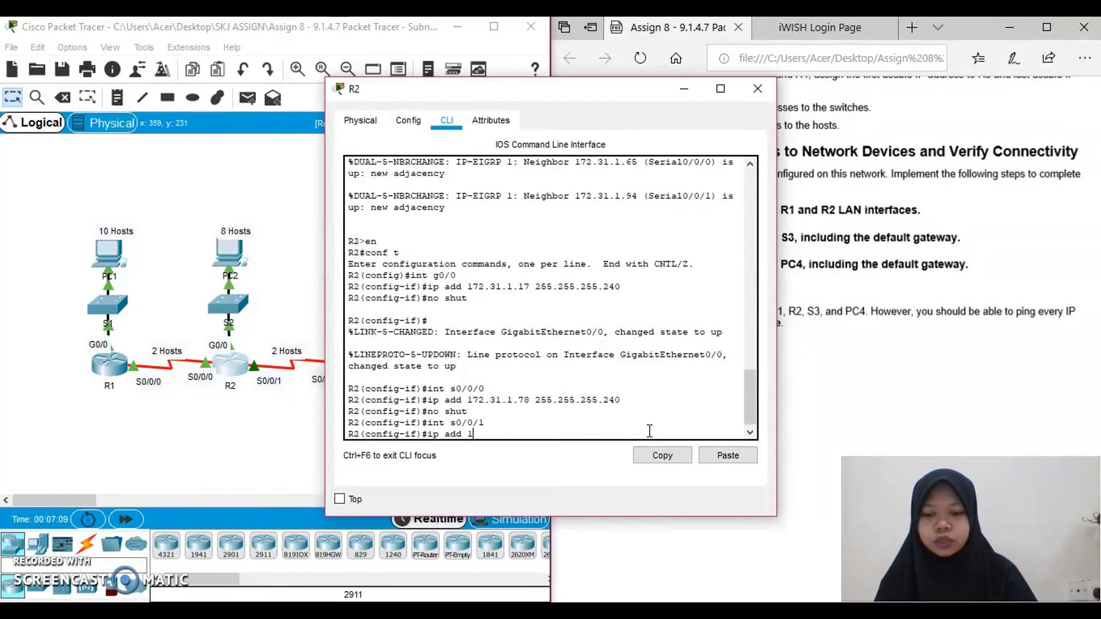
text(72.3)
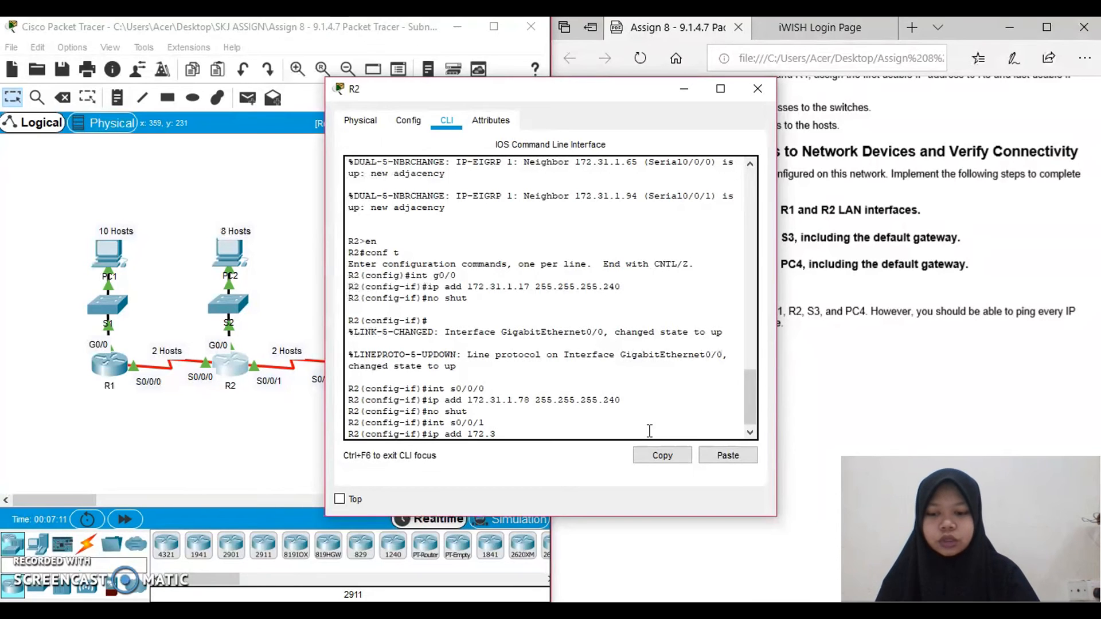
text(1.1.81)
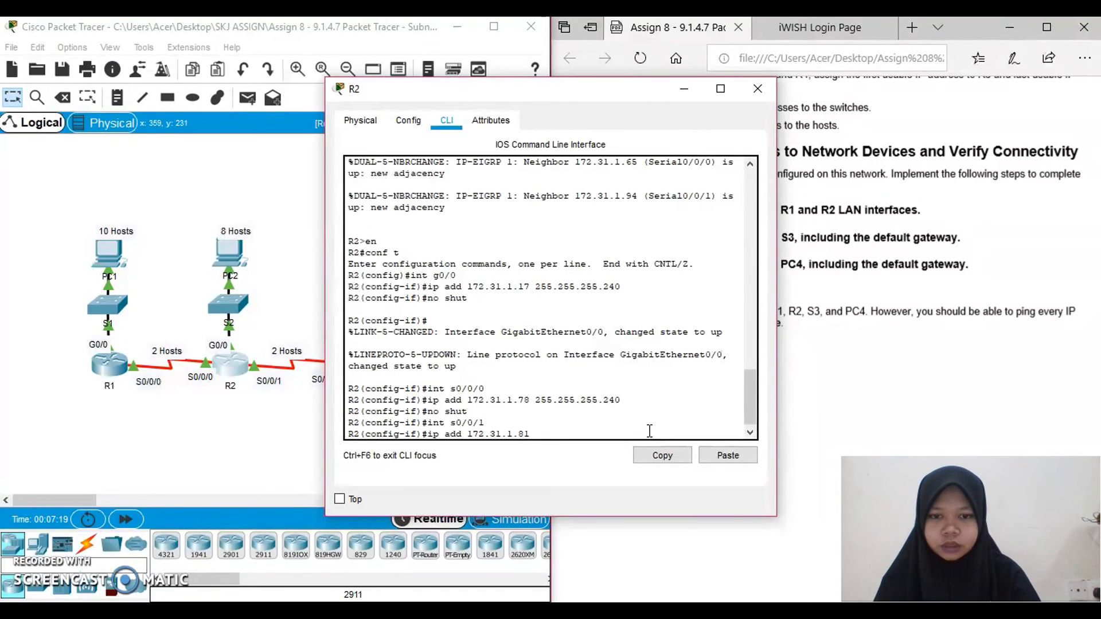
text( 255.255.2)
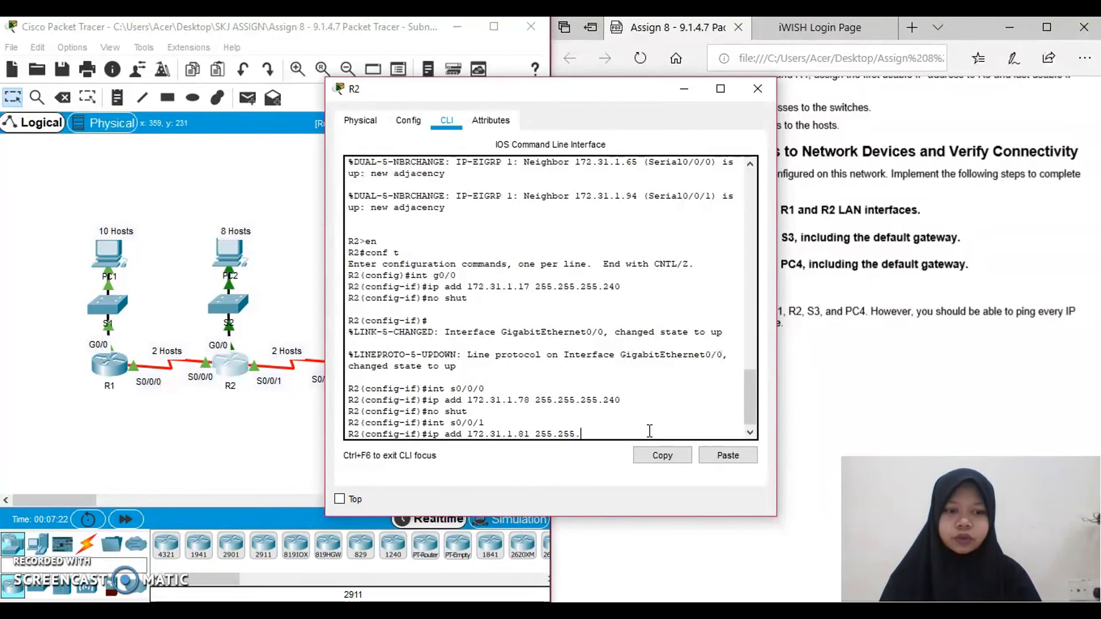
text(55.240)
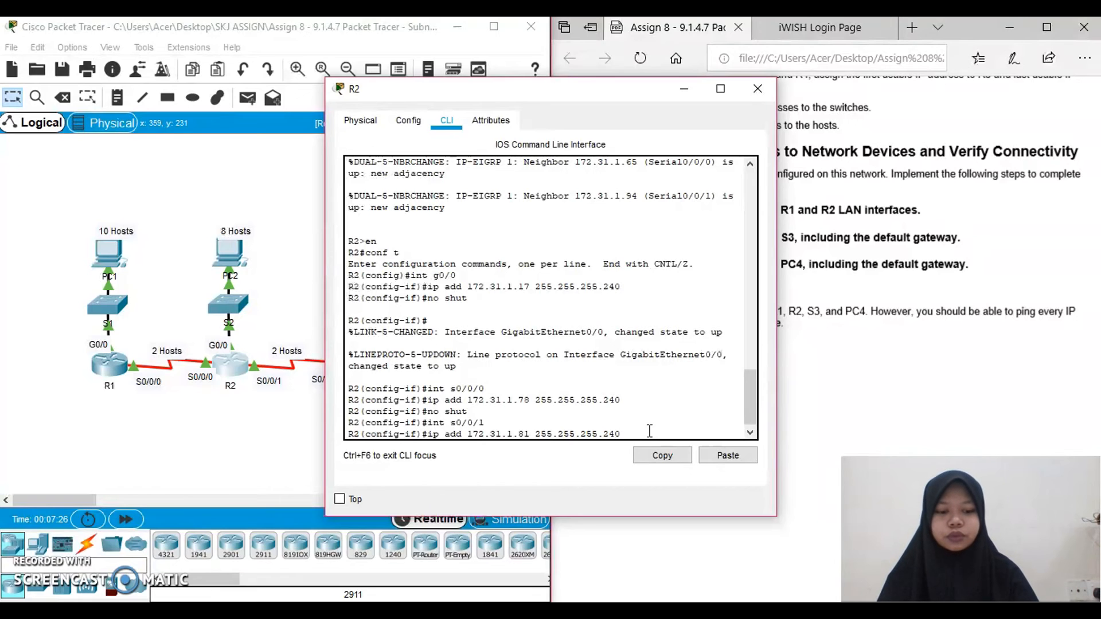
key(Return)
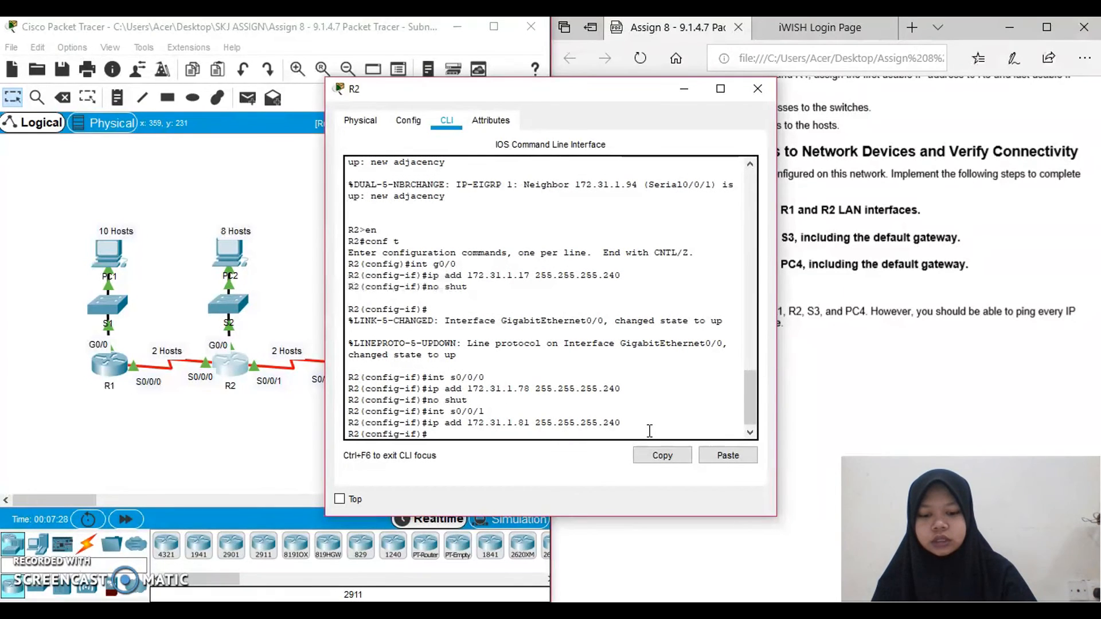
Step: Enable R2's s0/0/1 interface with the no shut command and minimize the R2 window
text(no shut)
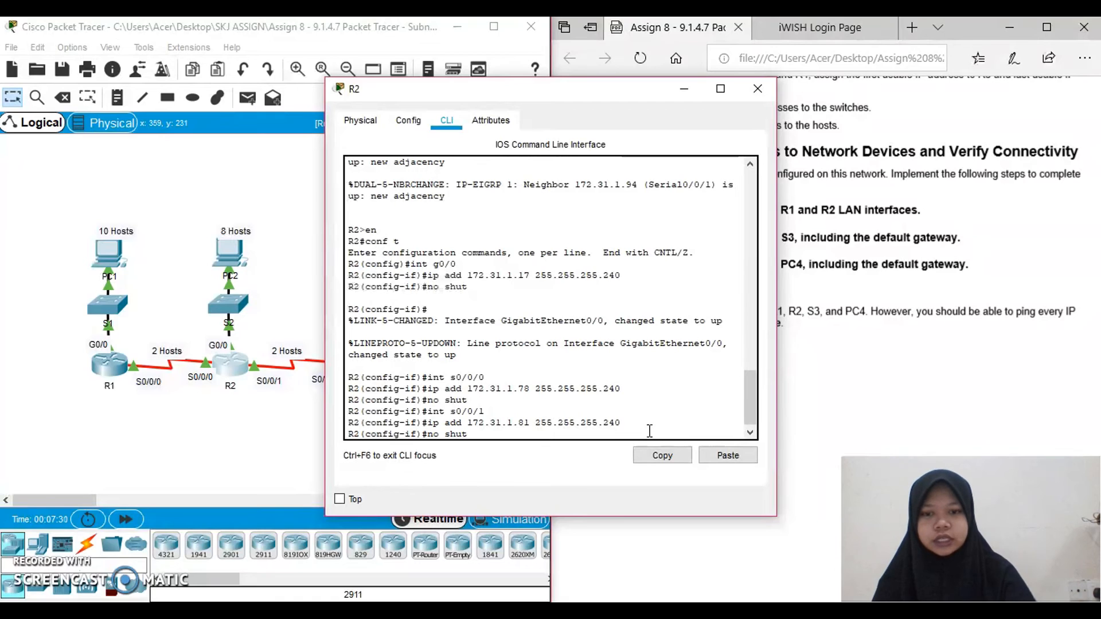
key(Return)
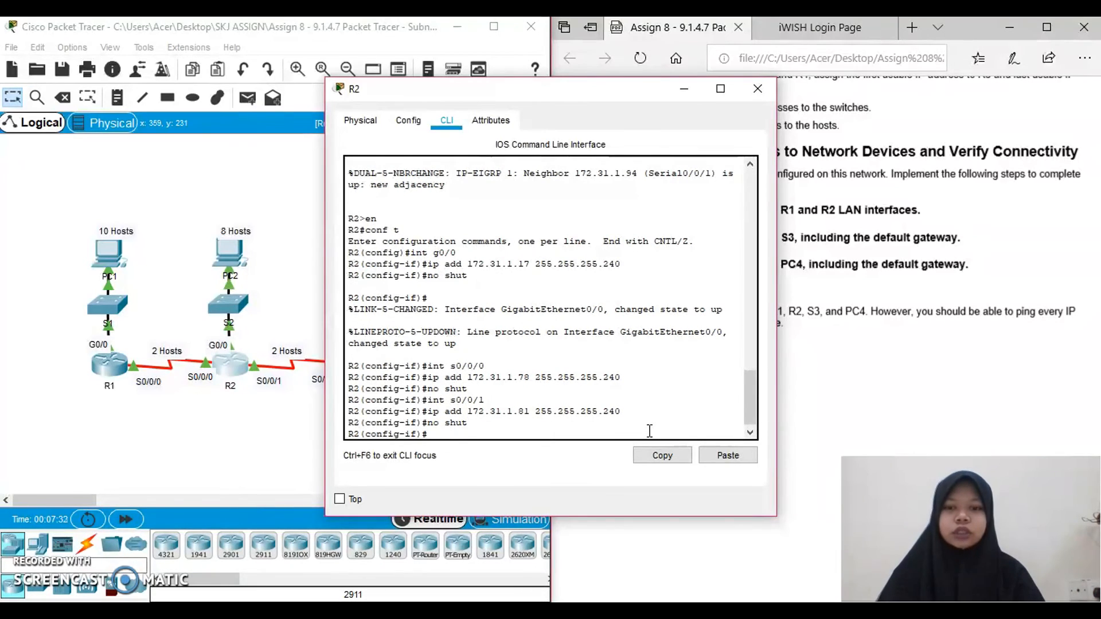
click(685, 91)
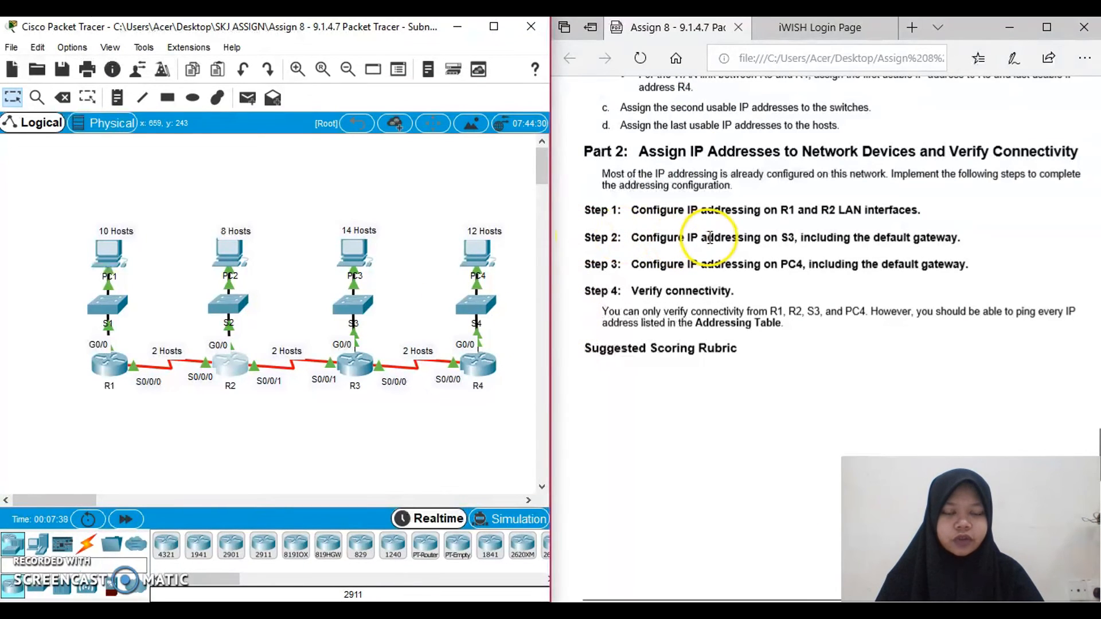
Step: Open switch S3's command line and enter global configuration mode with en and conf t
click(362, 310)
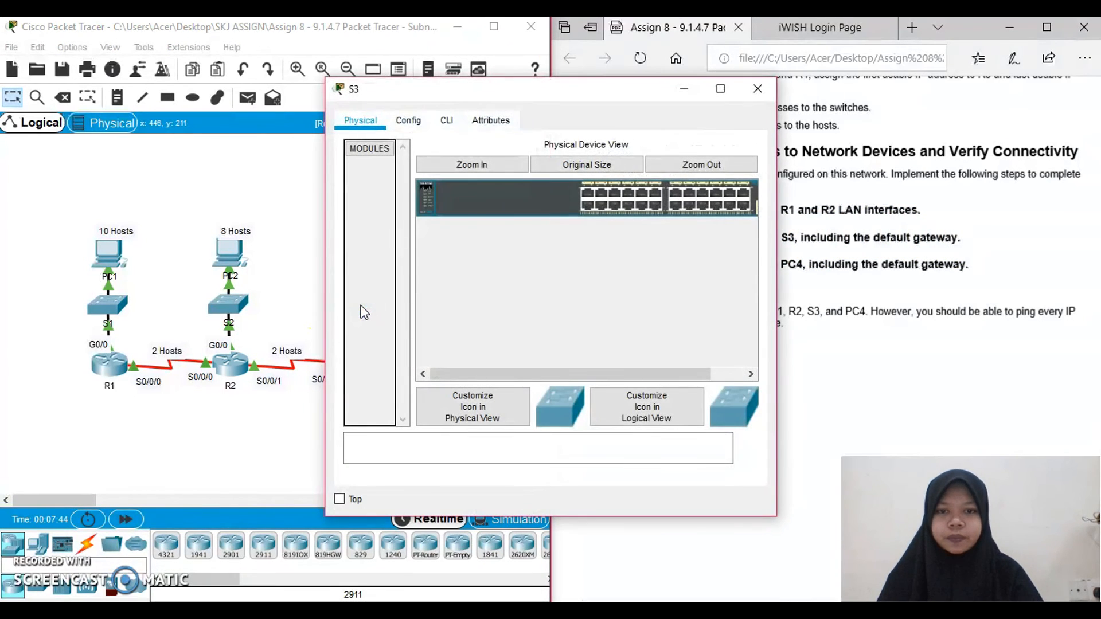
click(447, 120)
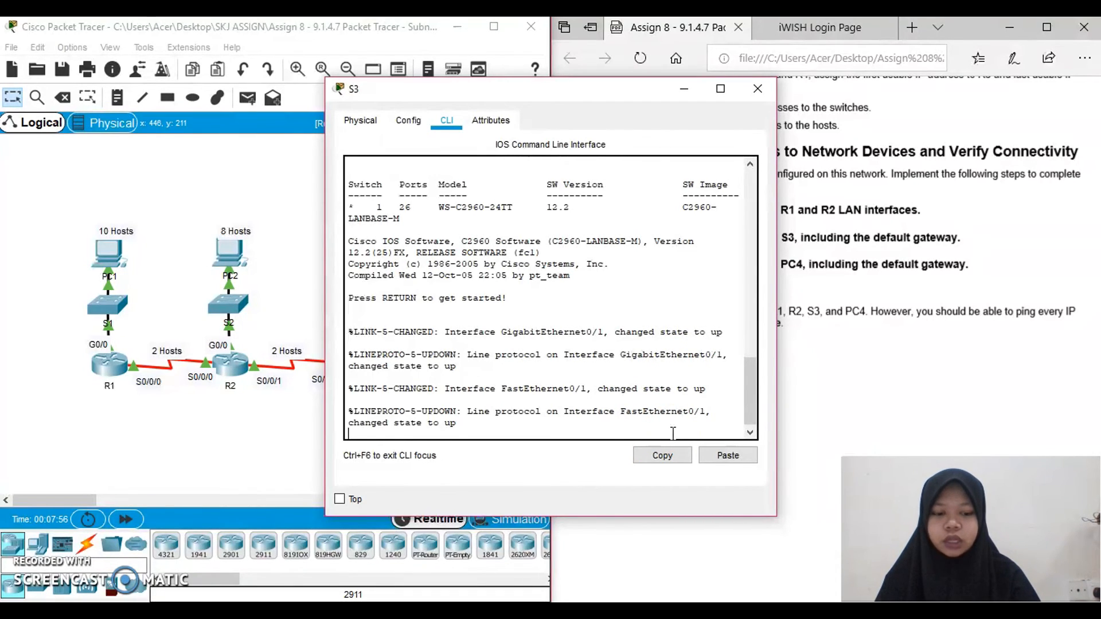
key(Return)
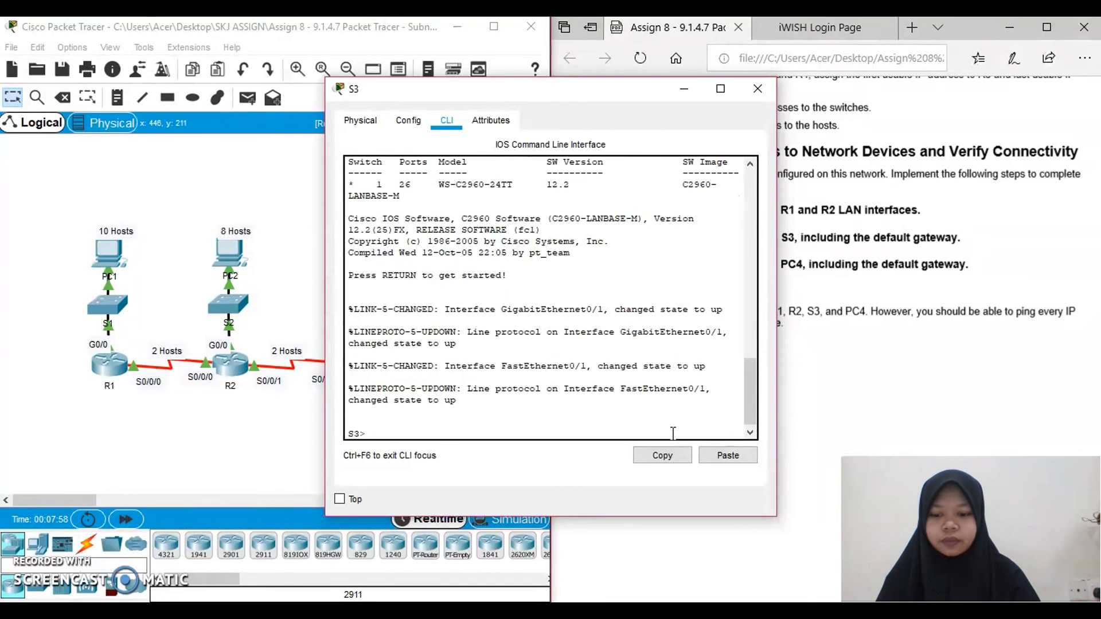
text(en)
key(Return)
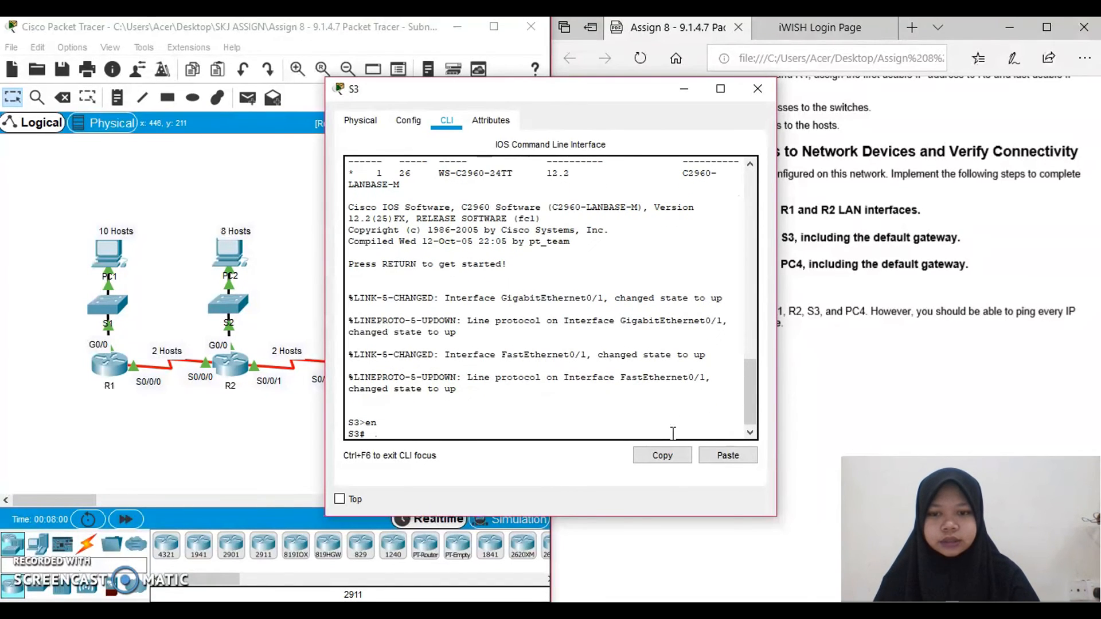
text(conf t)
key(Return)
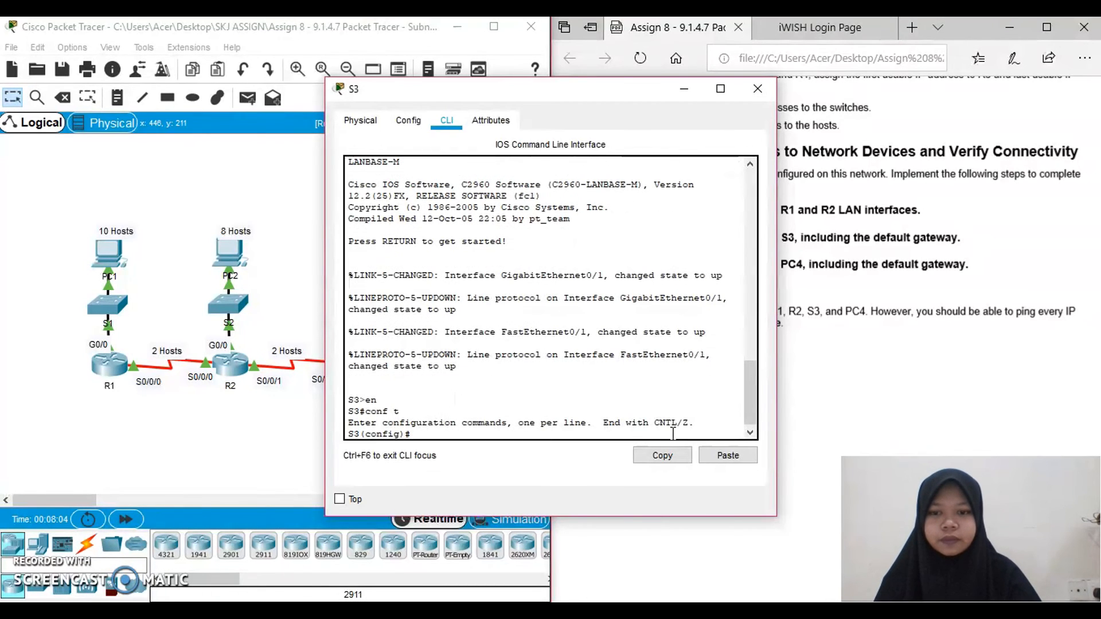
Step: Assign IP address 172.31.1.34 with subnet mask 255.255.255.240 to S3's vlan 1 interface
text(int )
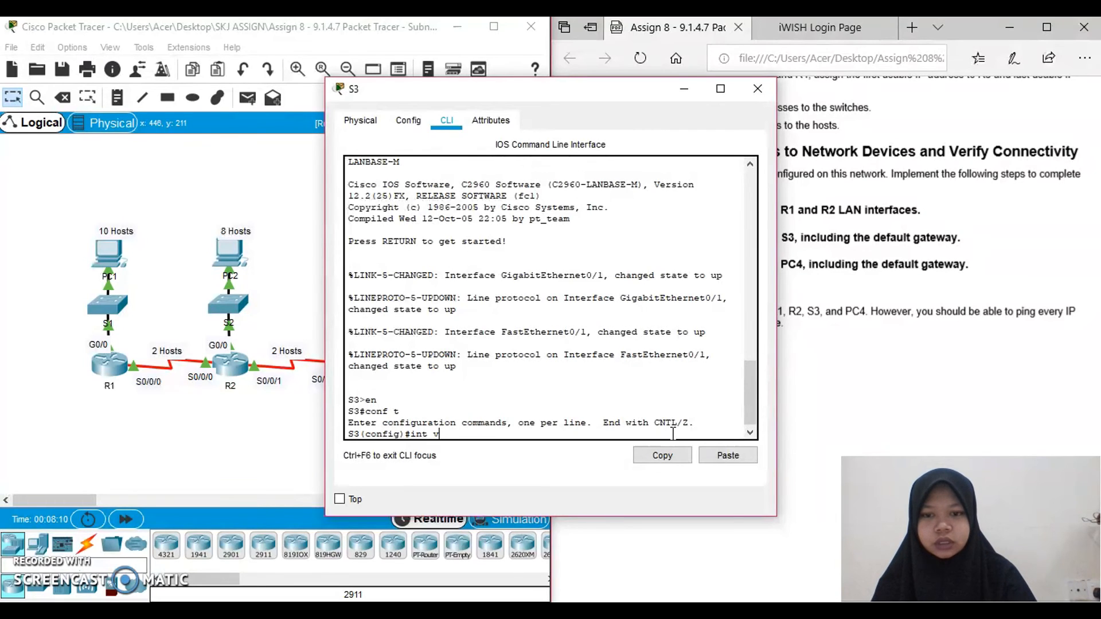
text(vlan 1)
key(Return)
text(ip add 172)
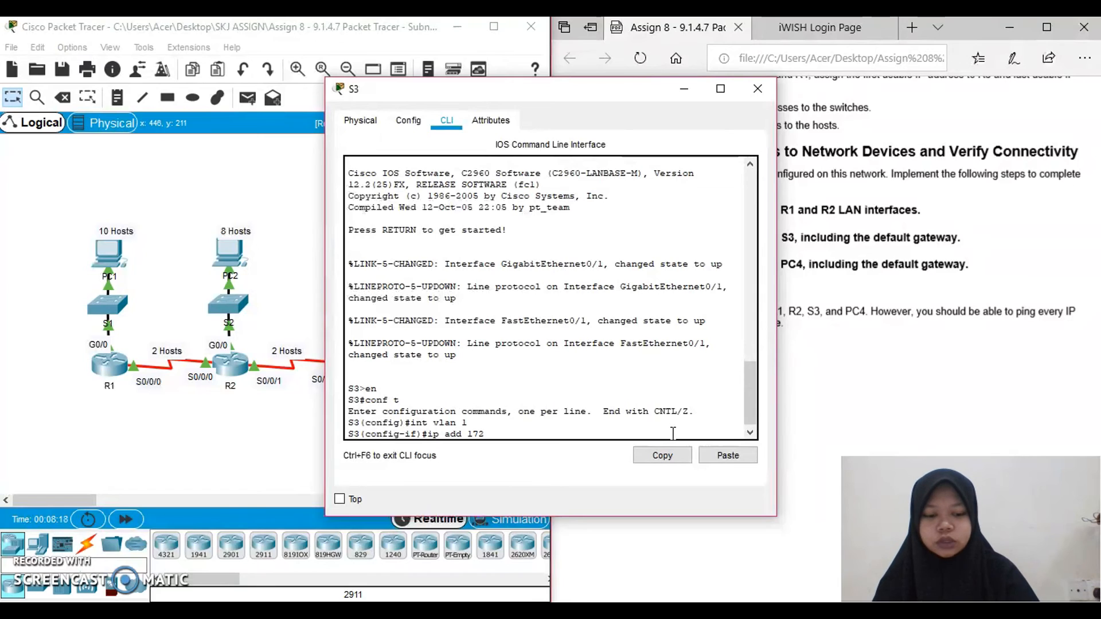
text(.31.1.)
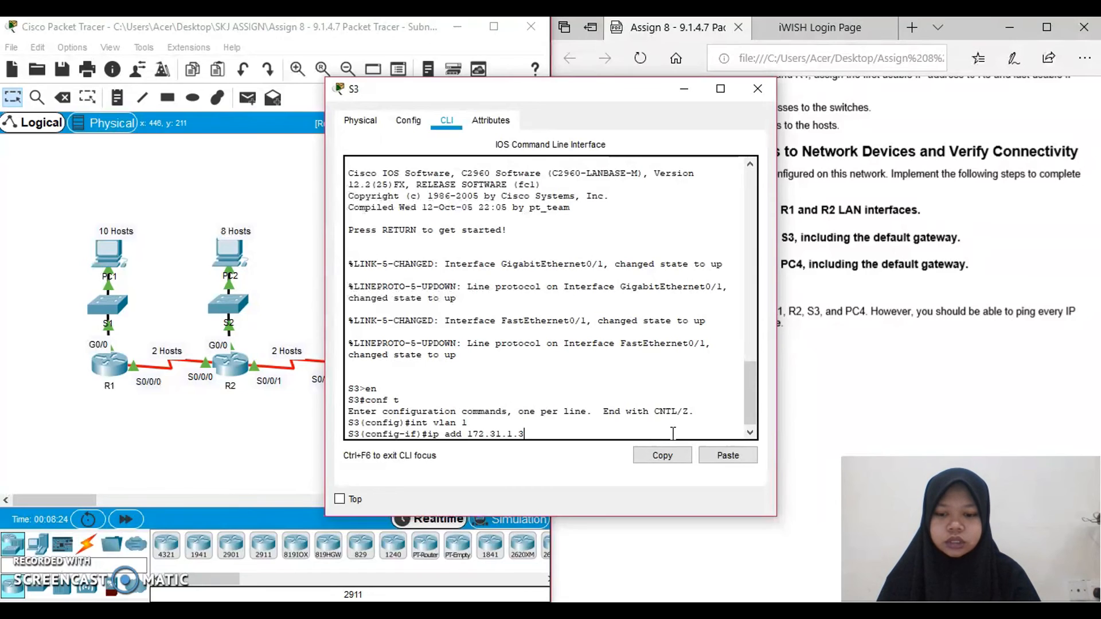
text(34)
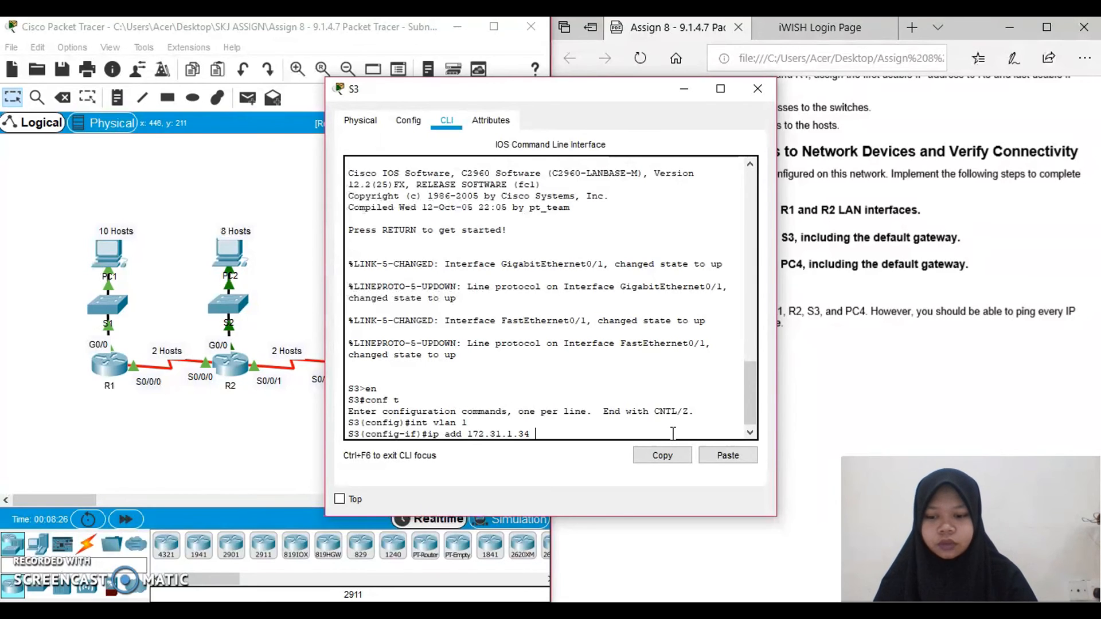
text( 255.)
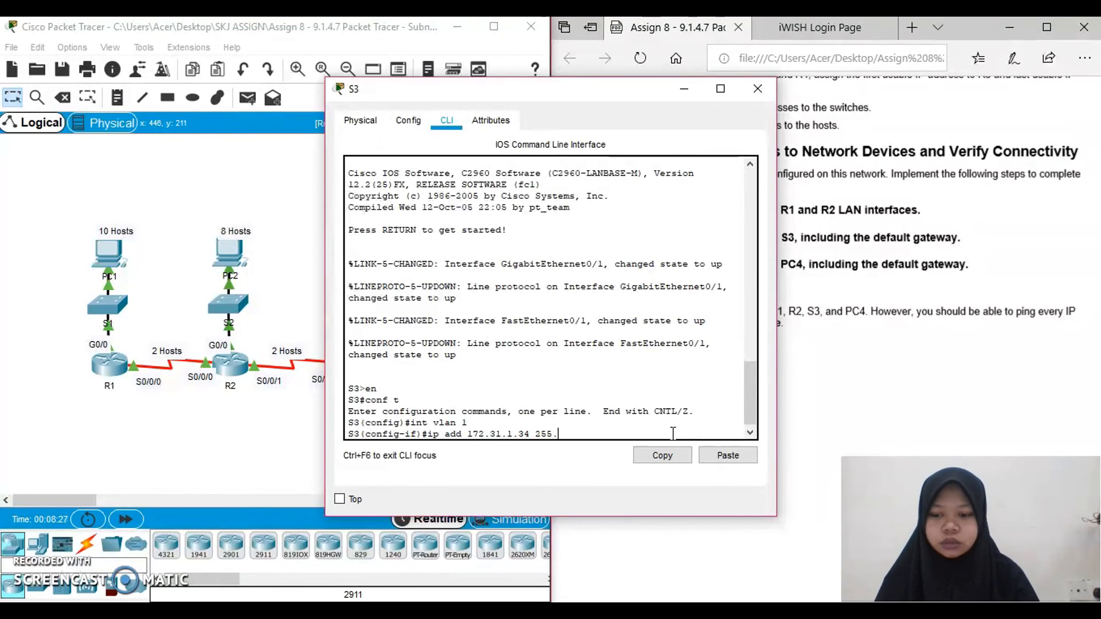
text(255.255.2)
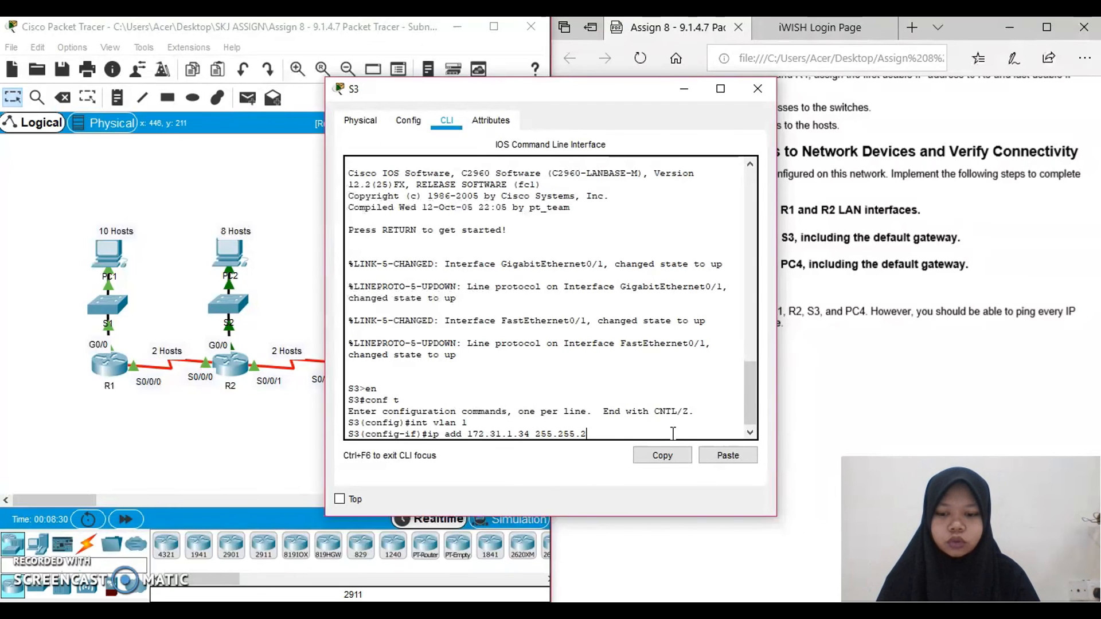
text(40)
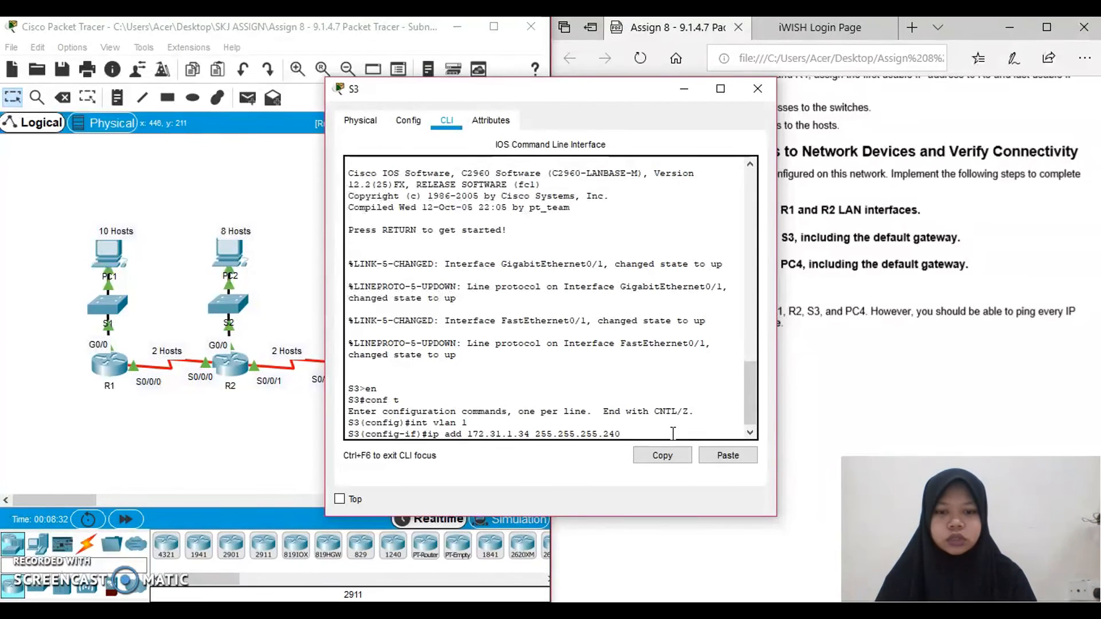
key(Return)
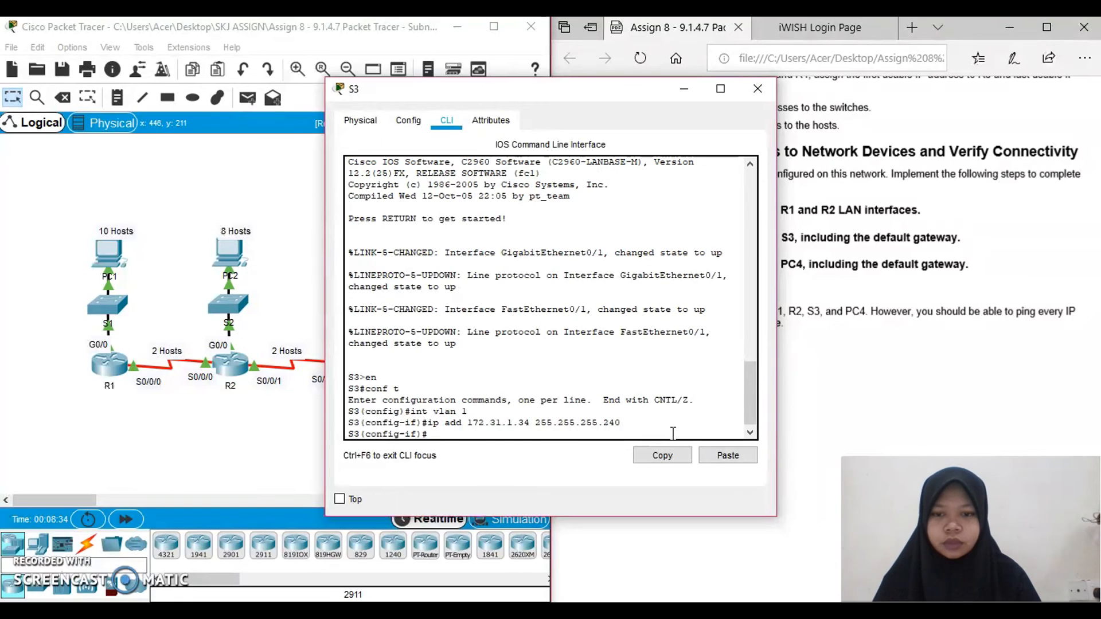
Step: Set switch S3's default gateway to 172.31.1.33 with the ip default-gateway command
text(ip default)
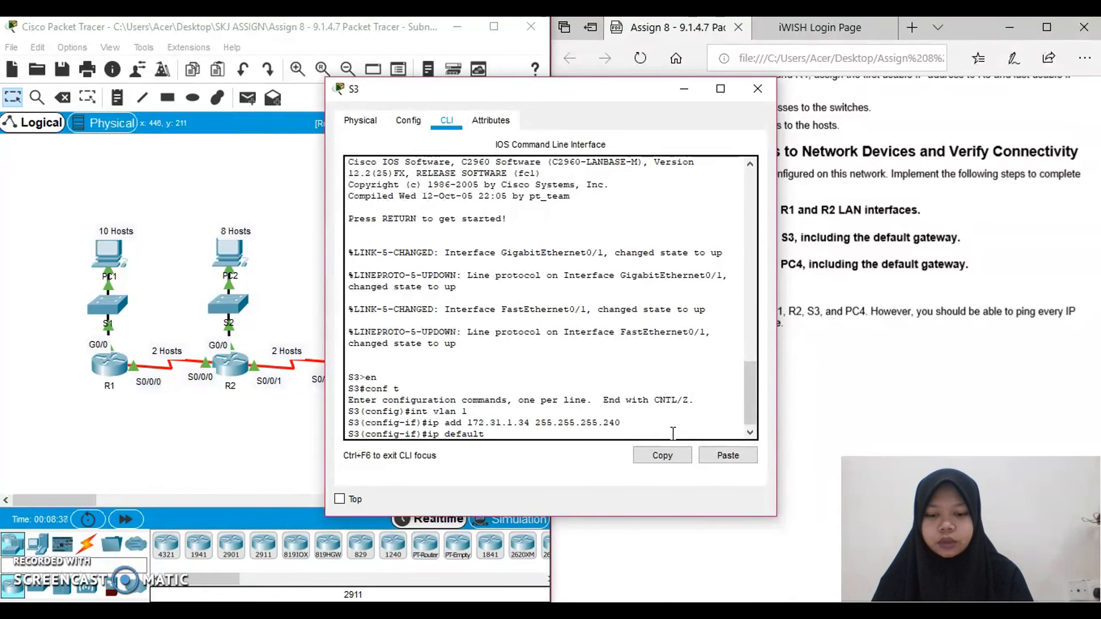
text(-gatewa)
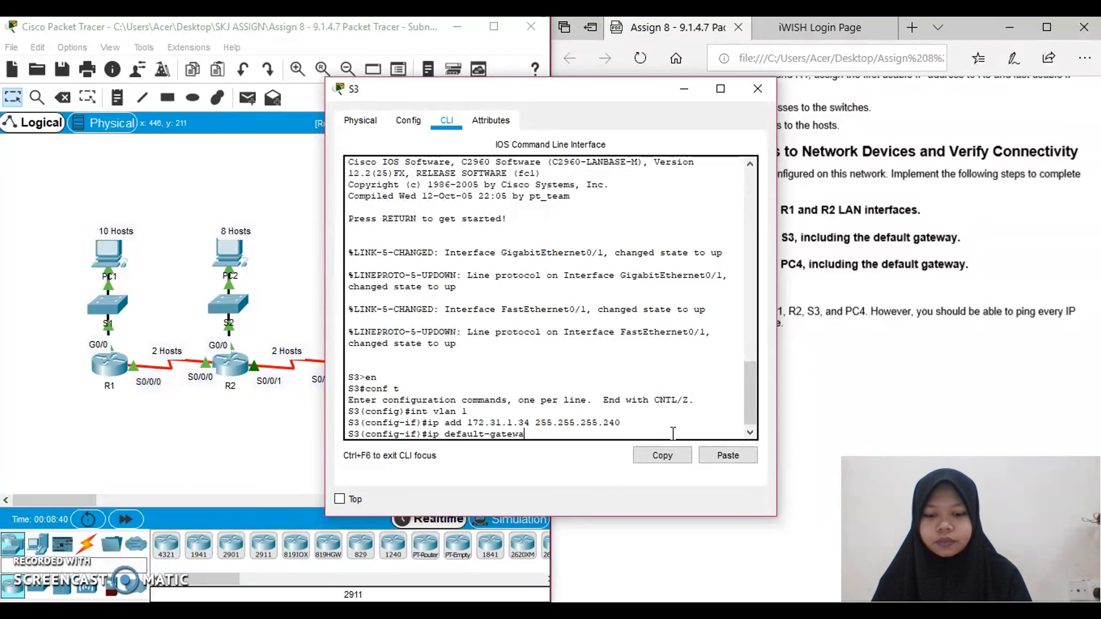
text(y 7)
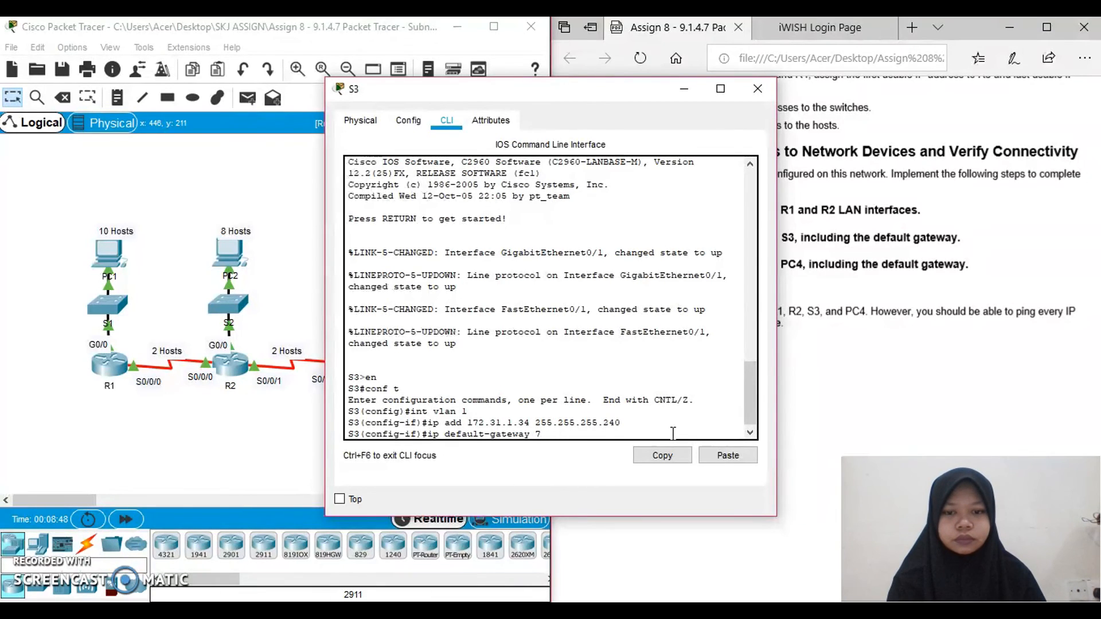
text(1)
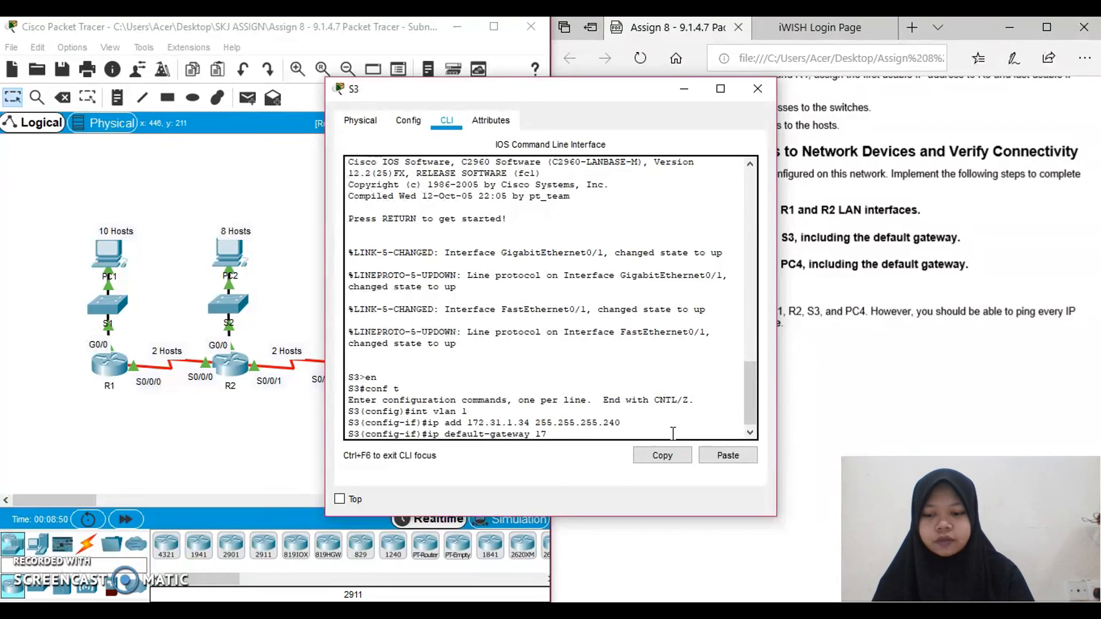
text(72.3)
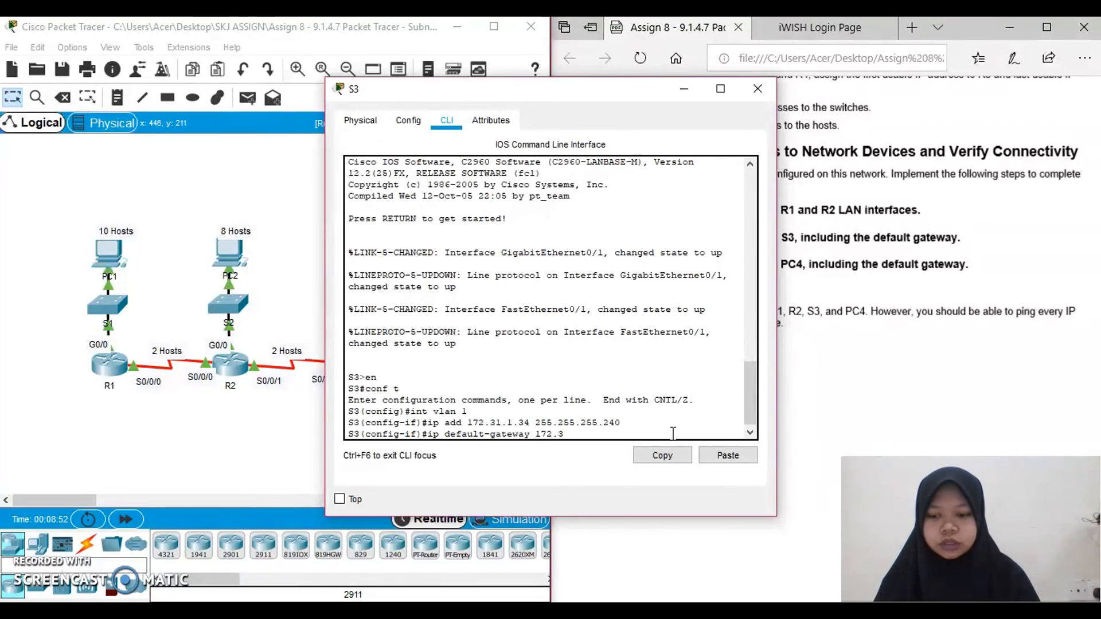
text(1.1.)
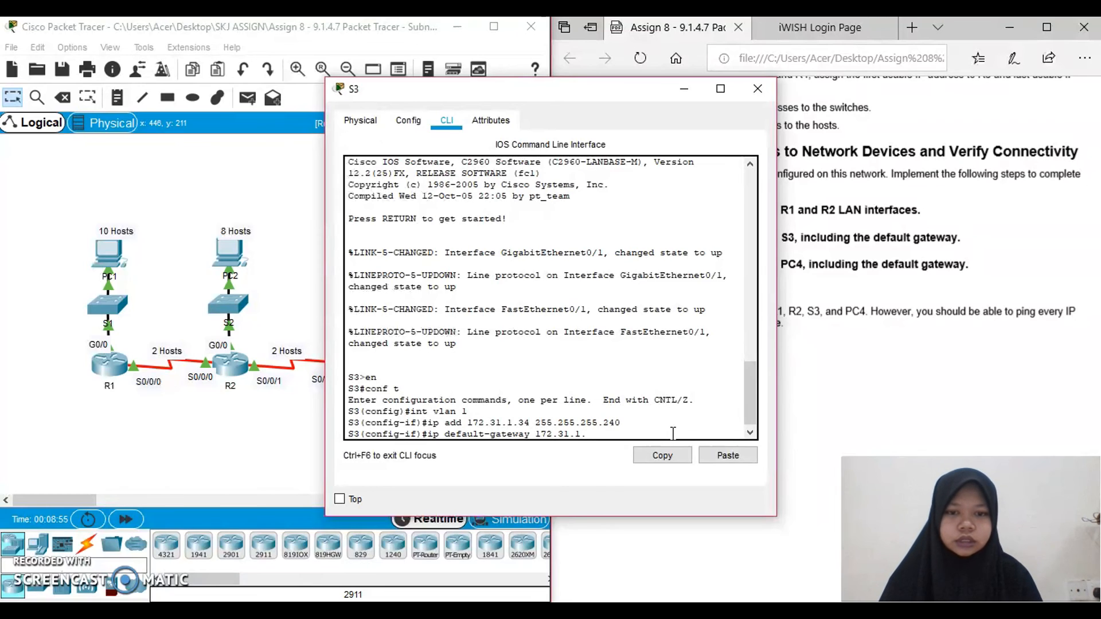
text(33)
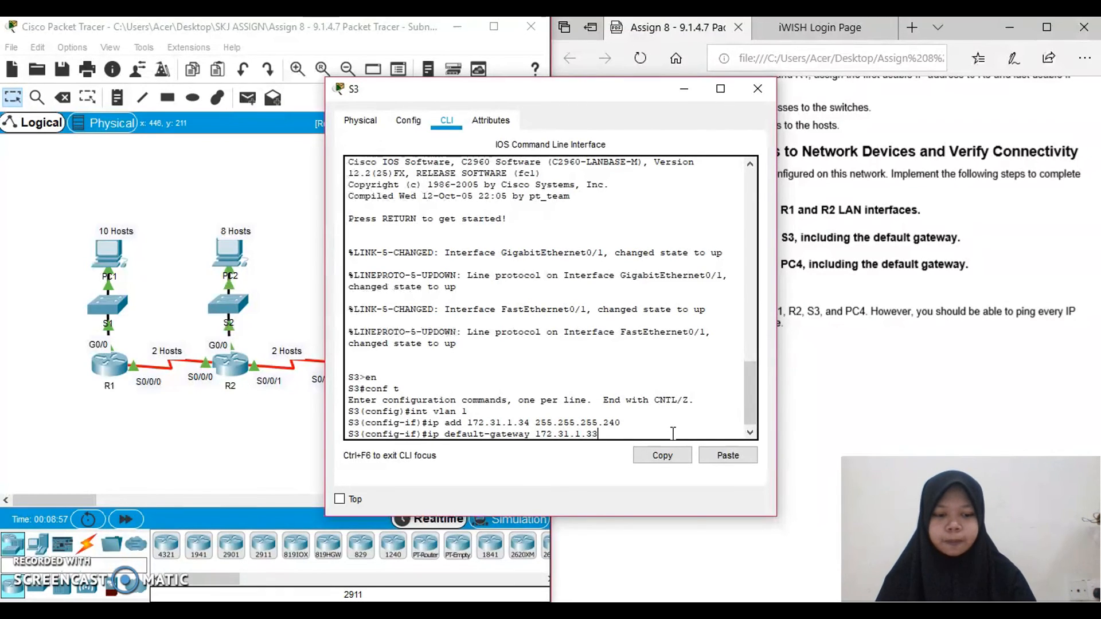
key(Return)
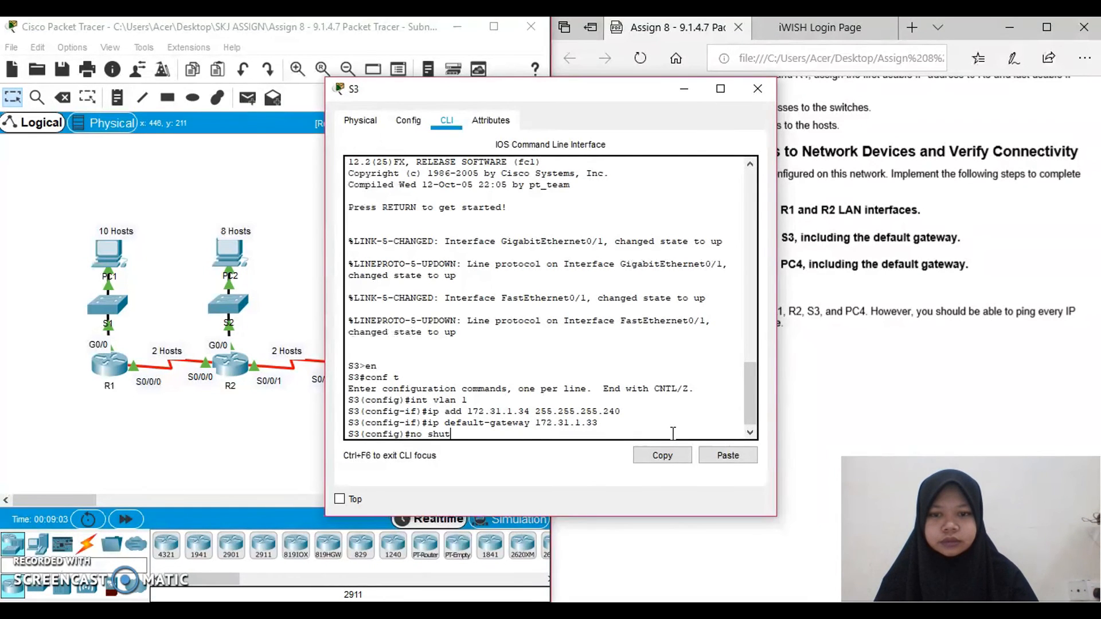
Step: Enable S3's vlan 1 interface with no shut from its interface configuration mode and minimize the S3 window
key(Return)
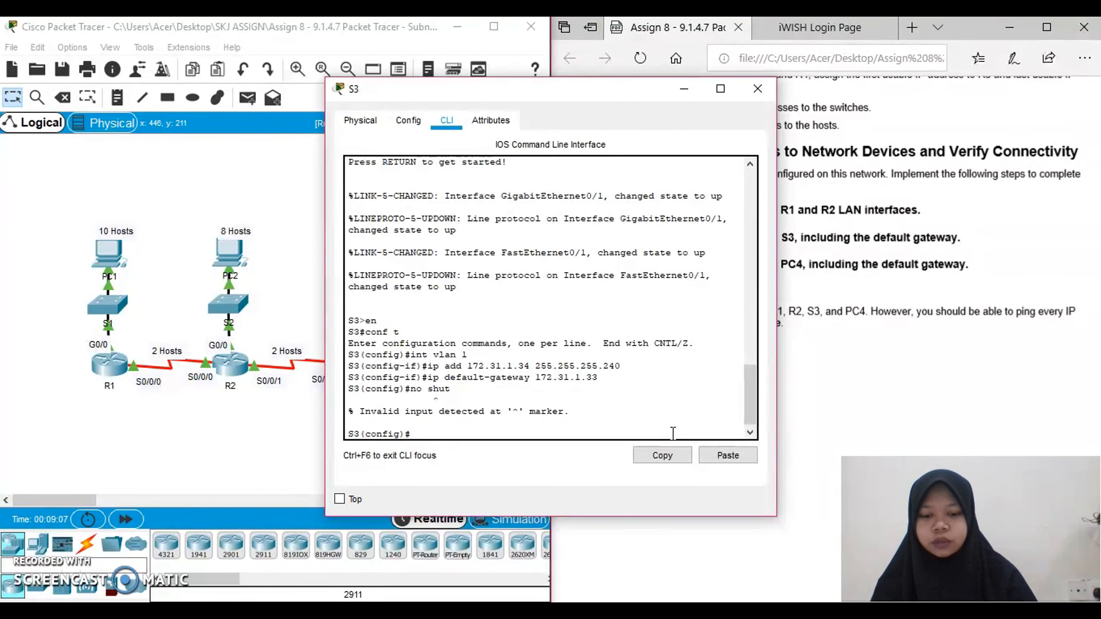
text(int vlan)
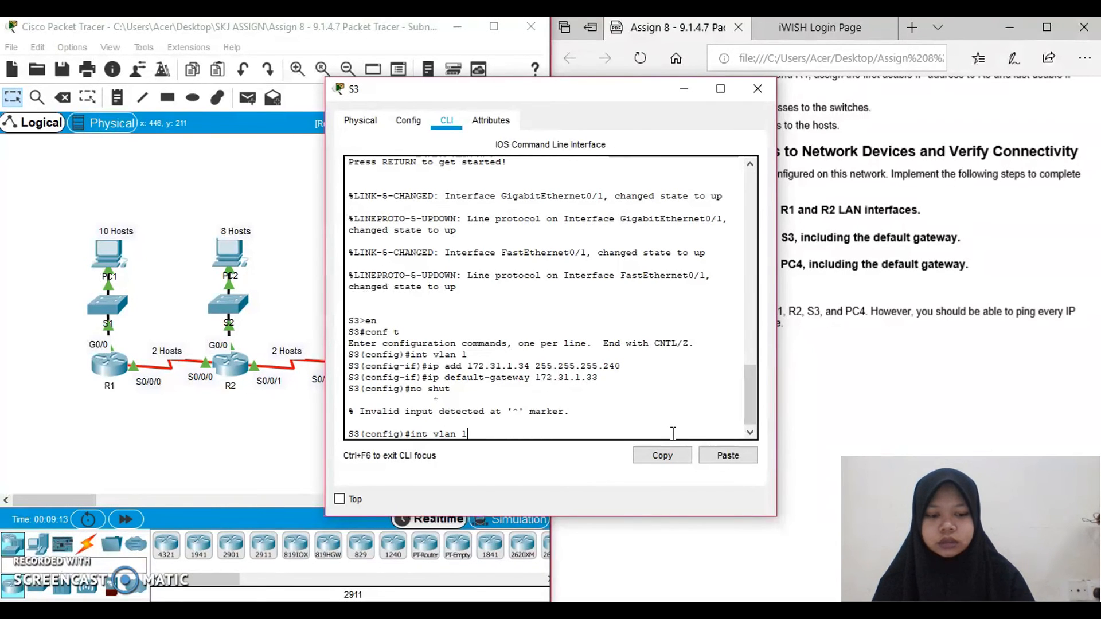
text( 1)
key(Return)
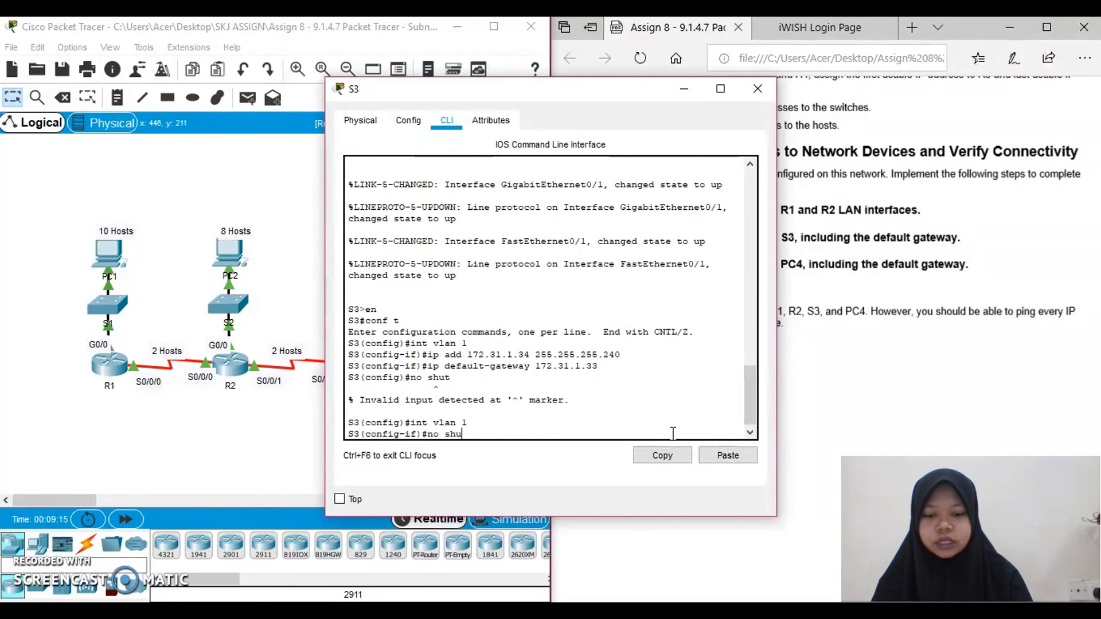
key(Return)
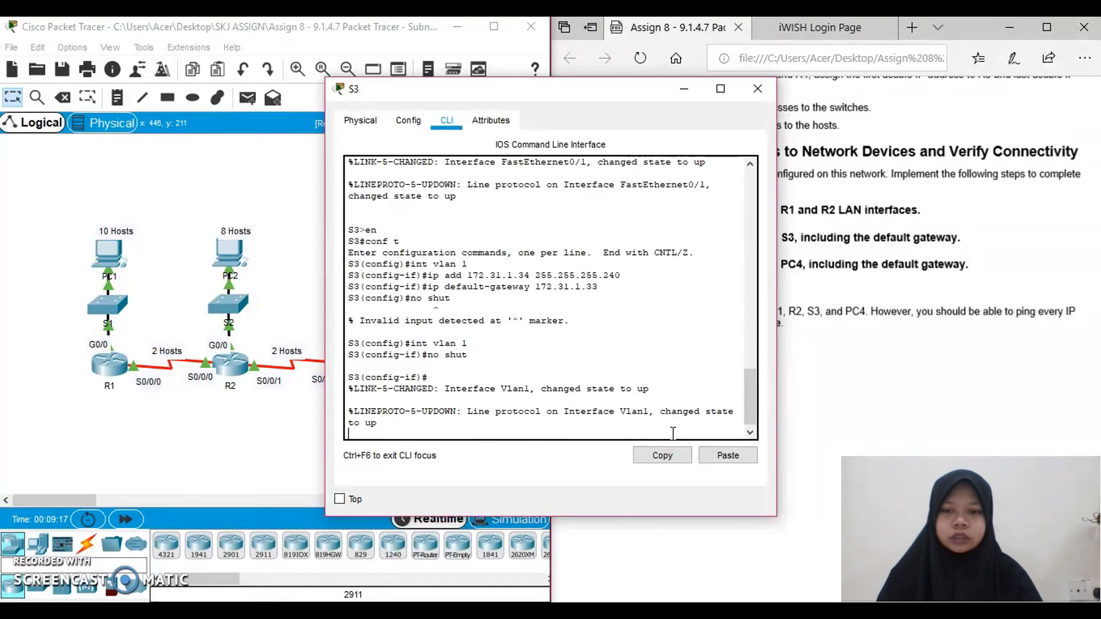
click(689, 98)
click(685, 92)
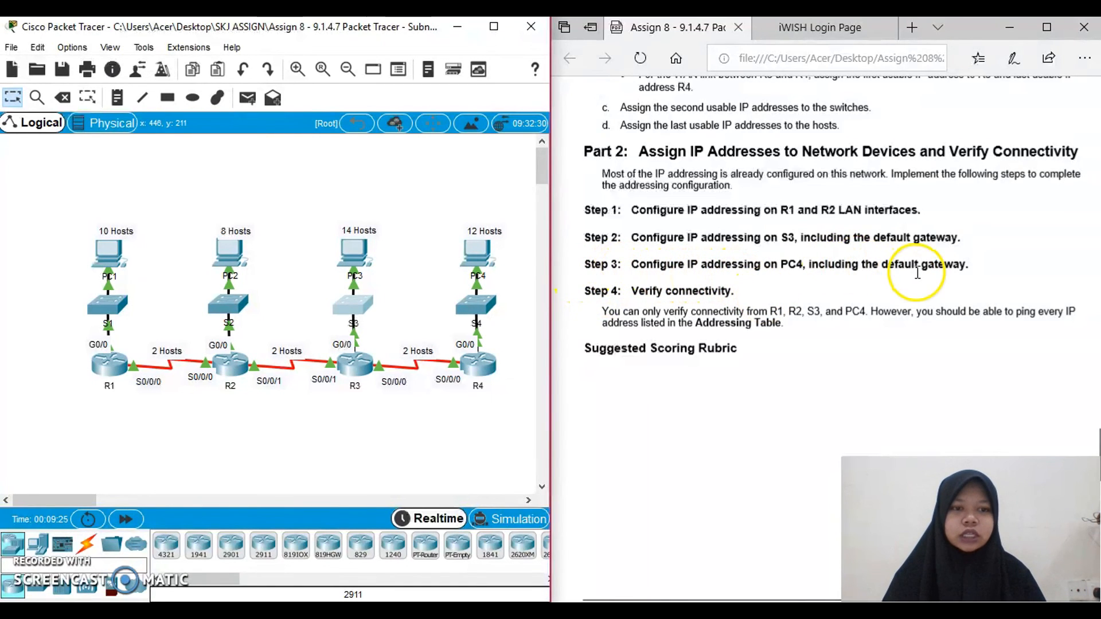
Step: In PC4's IP configuration, enter the static IP address 172.31.1.62 with subnet mask 255.255.255.240
click(481, 255)
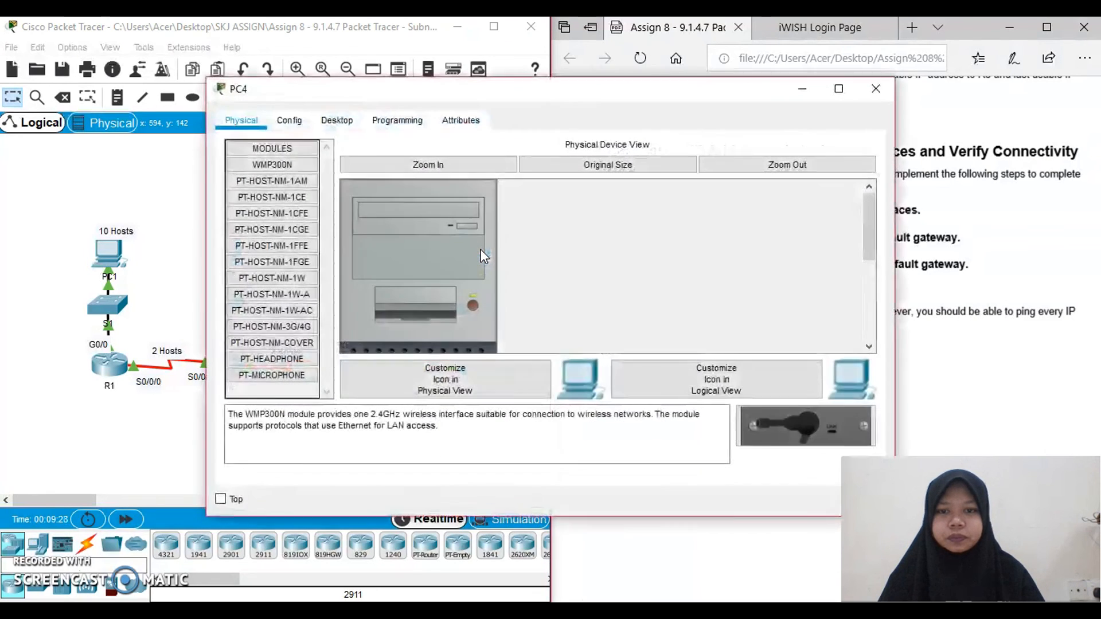
click(345, 122)
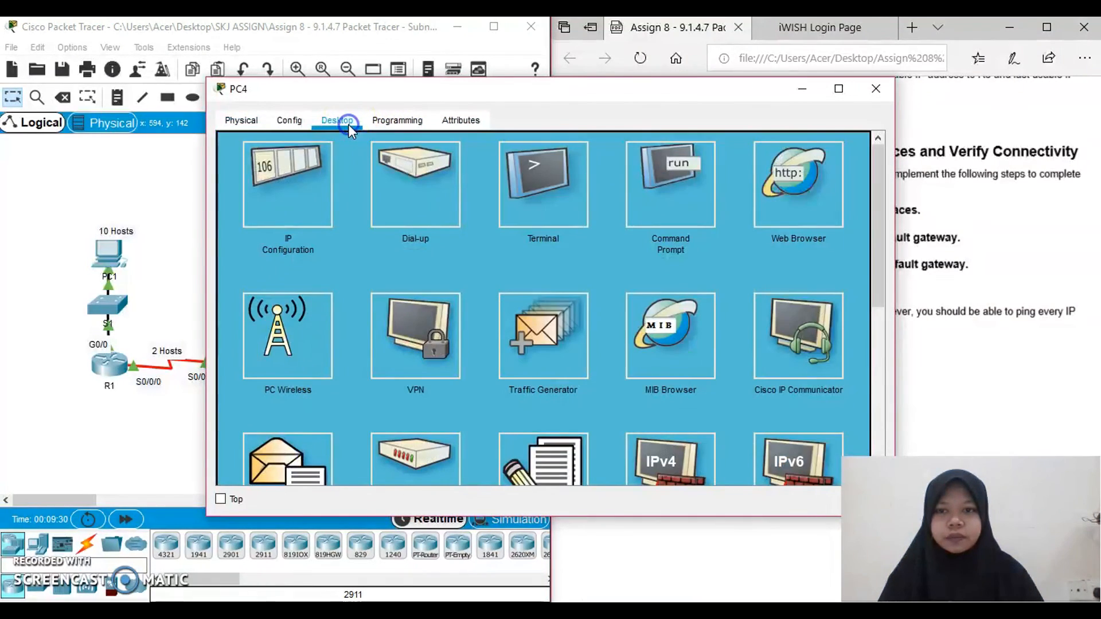
click(290, 186)
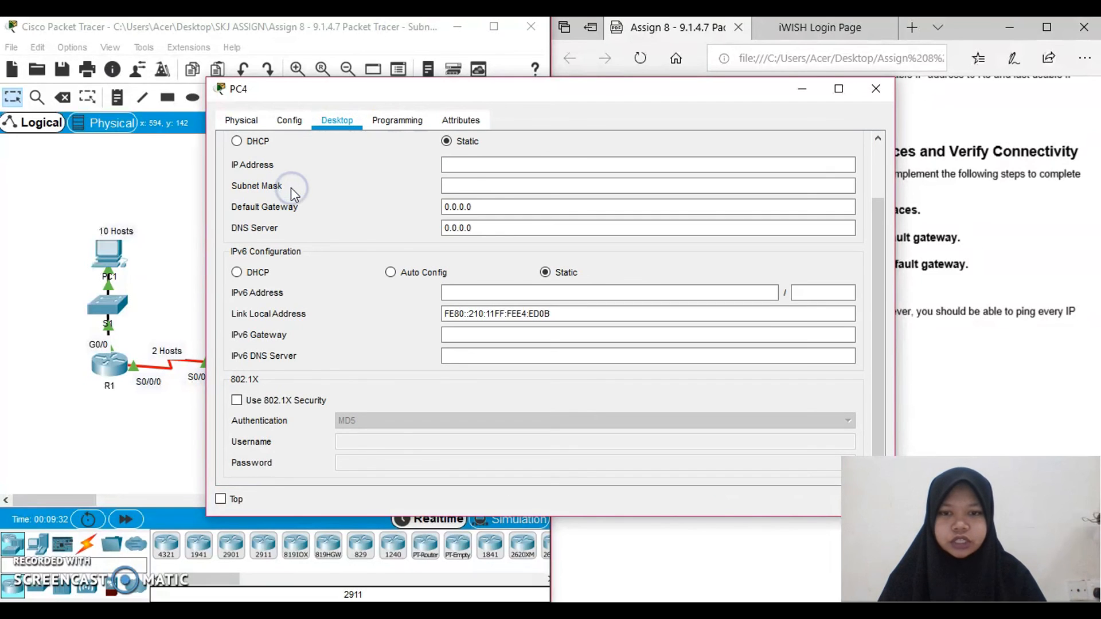
click(466, 164)
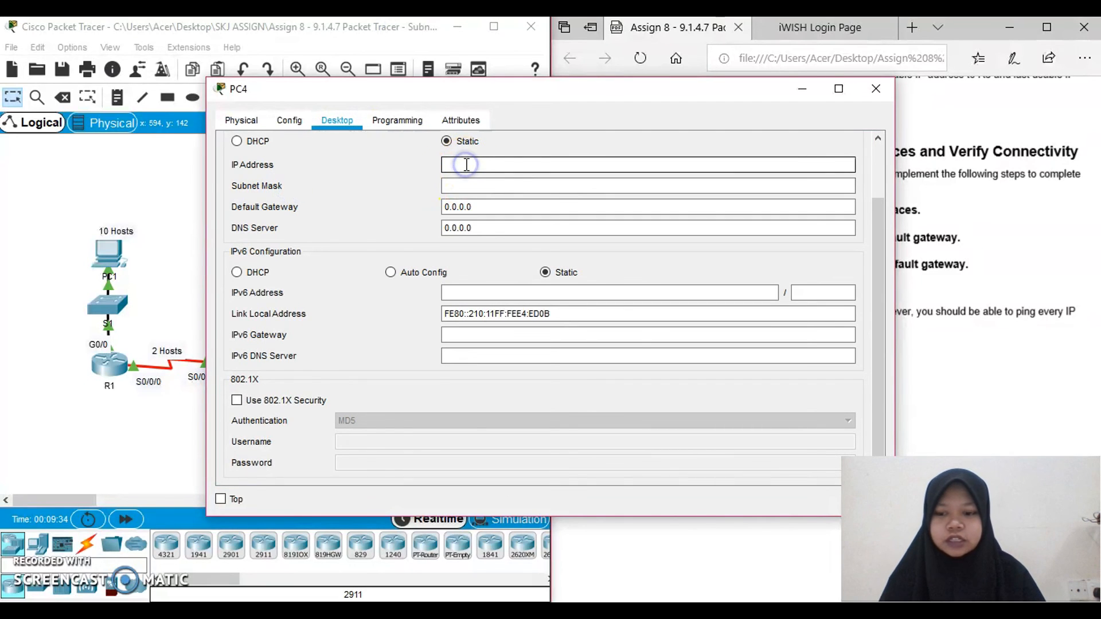
text(172.31.1.62)
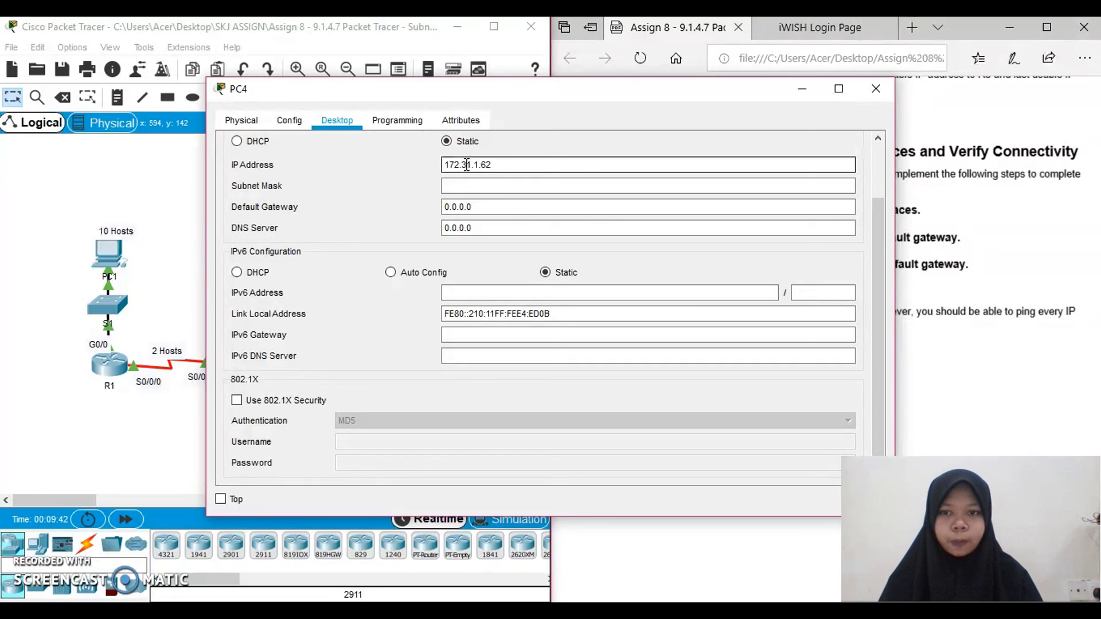
click(465, 185)
drag(492, 186, 480, 185)
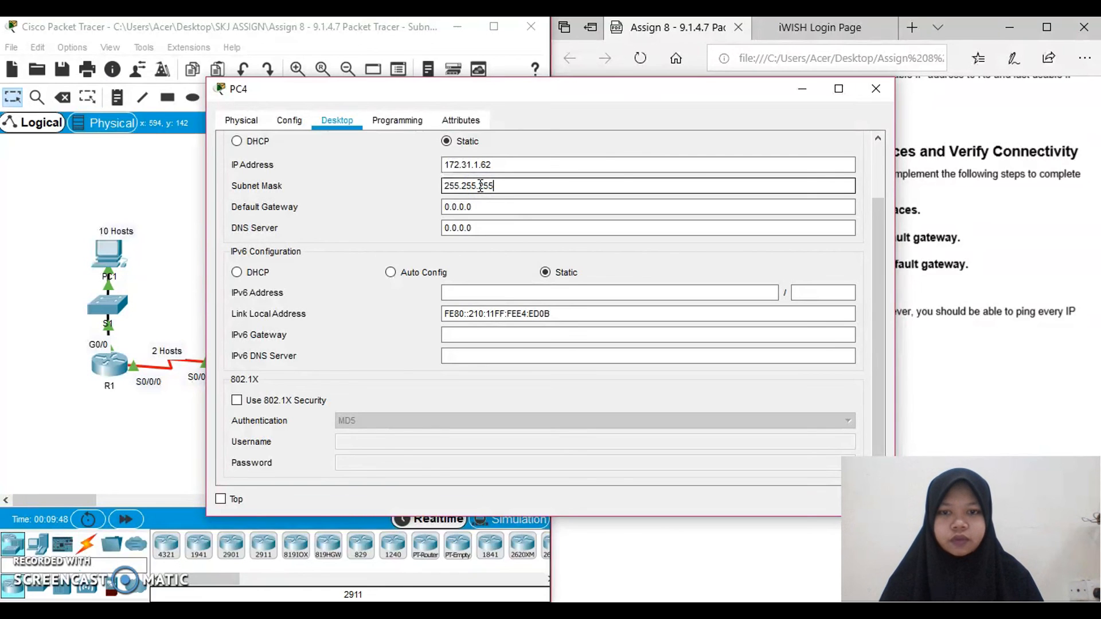
text(255.240)
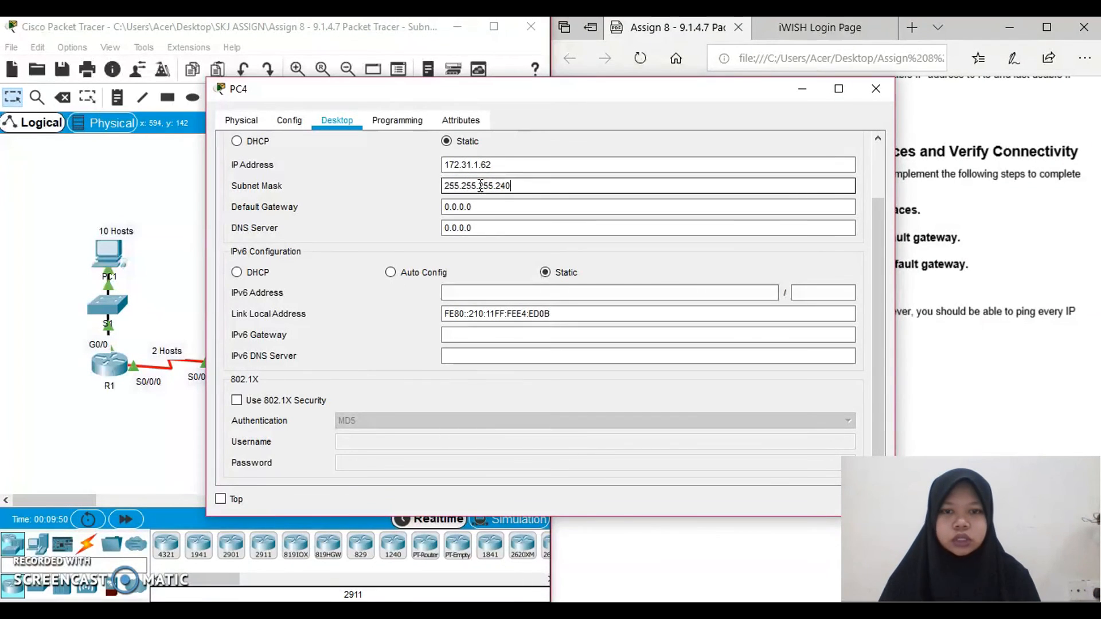
Step: Set PC4's default gateway to 172.31.1.49 and minimize the PC4 window
drag(481, 205, 441, 212)
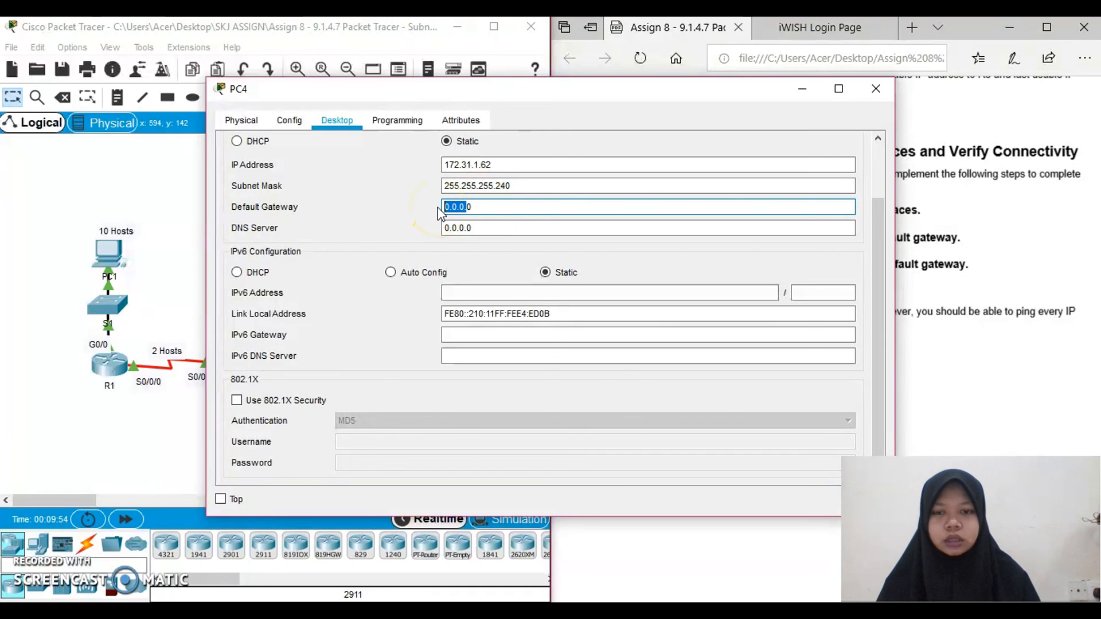
key(BackSpace)
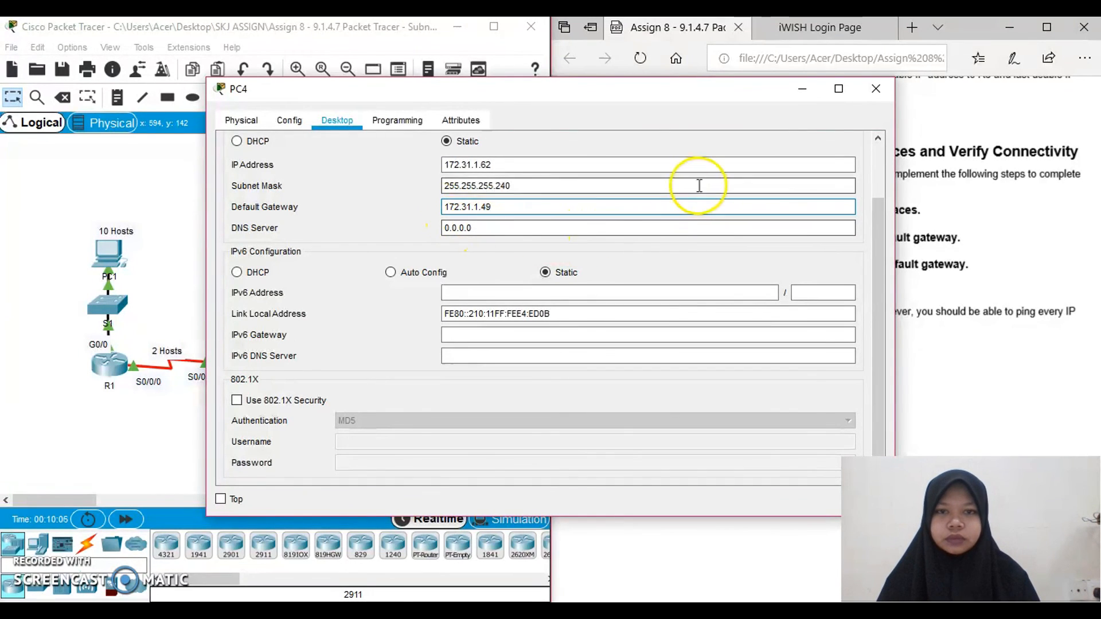
click(800, 90)
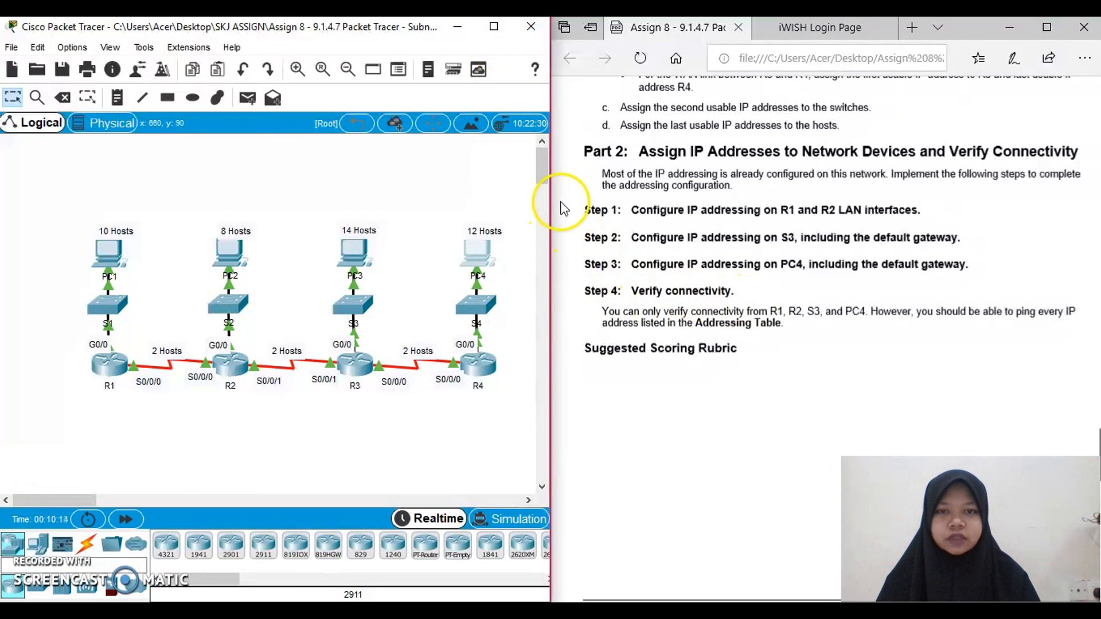
Step: Maximize the topology window, send a simple PDU from PC1 to PC2, and show the PDU list with the activity instructions minimized
click(496, 33)
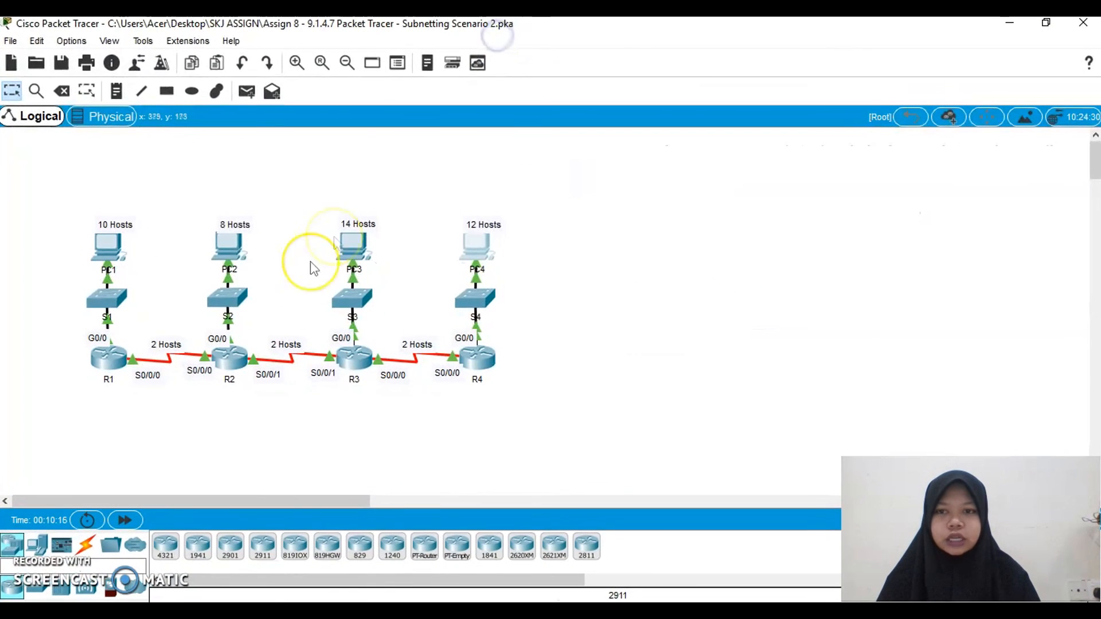
click(246, 93)
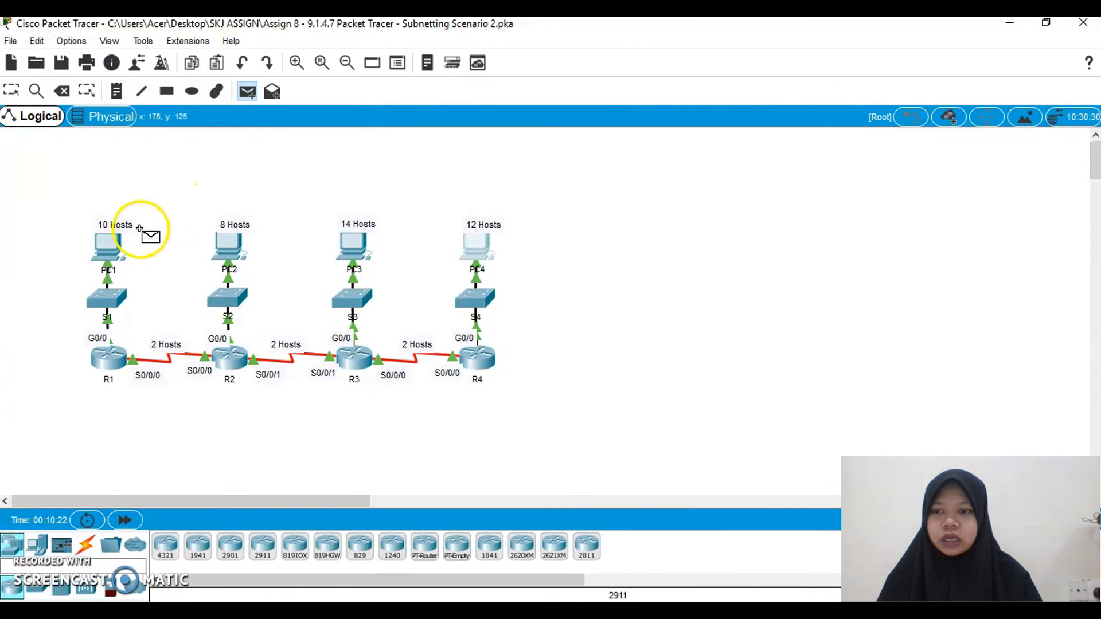
click(105, 242)
click(224, 241)
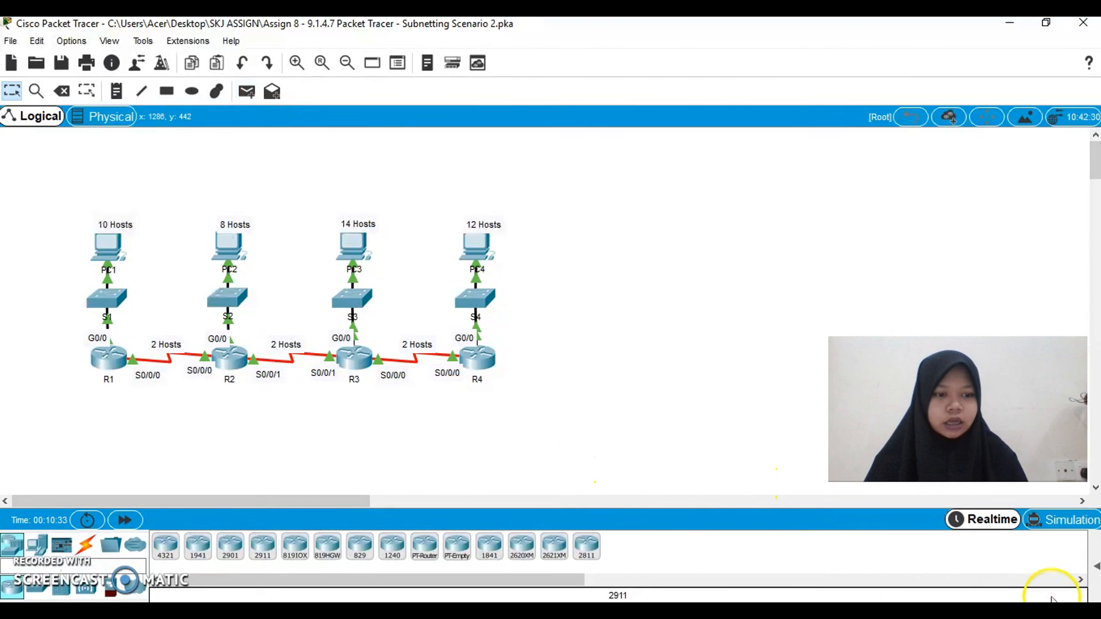
click(1096, 567)
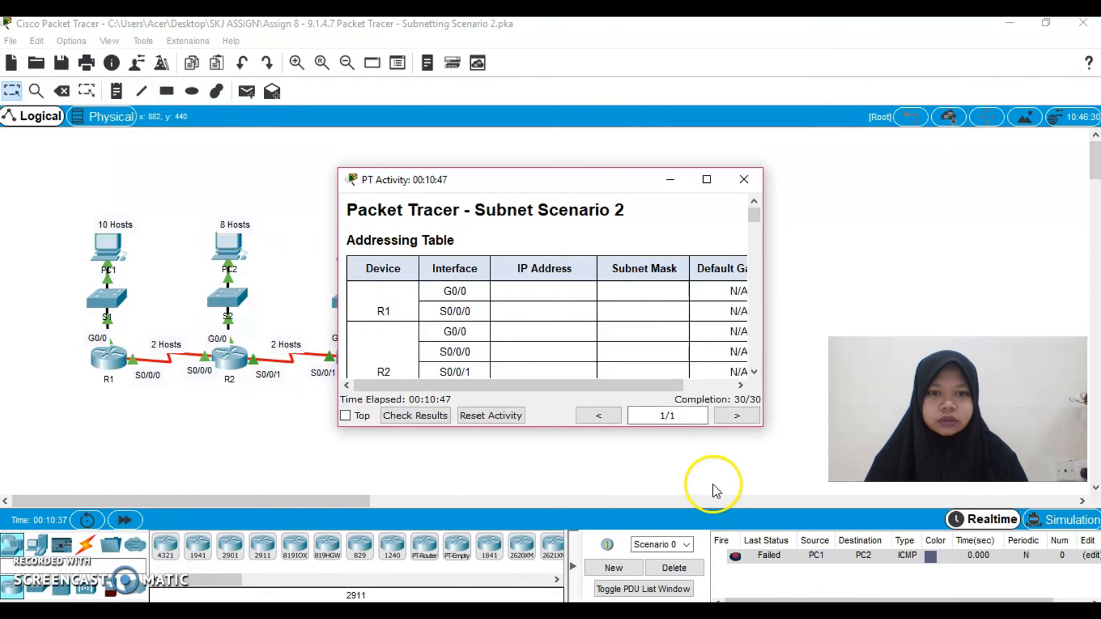
click(667, 181)
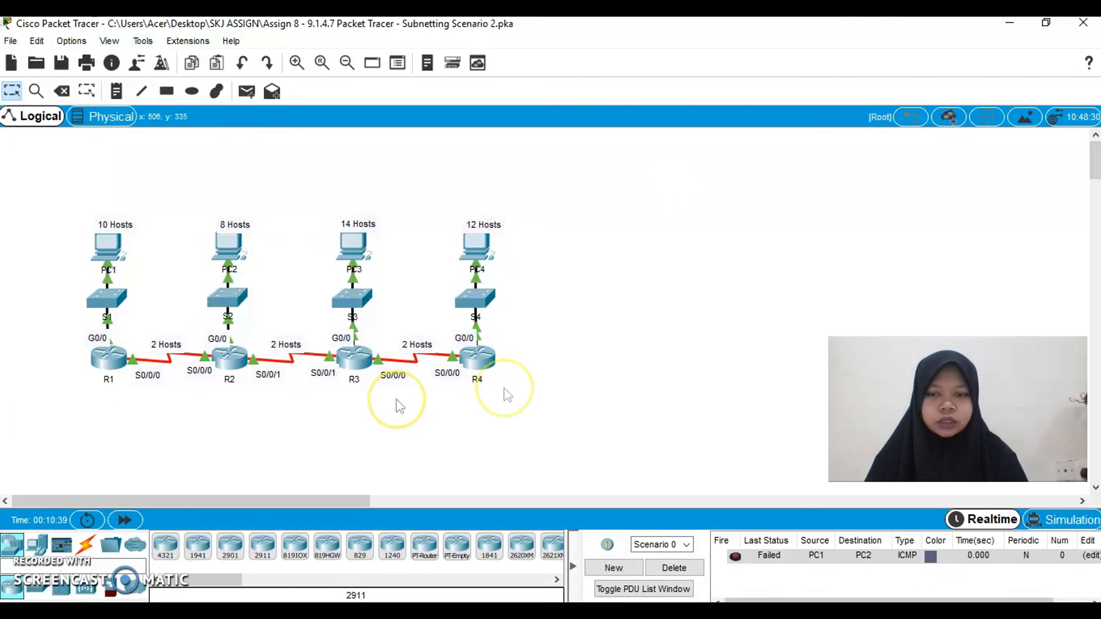
Step: Test connectivity with simple PDUs from PC3 to PC2 and from PC4 to PC3
click(246, 93)
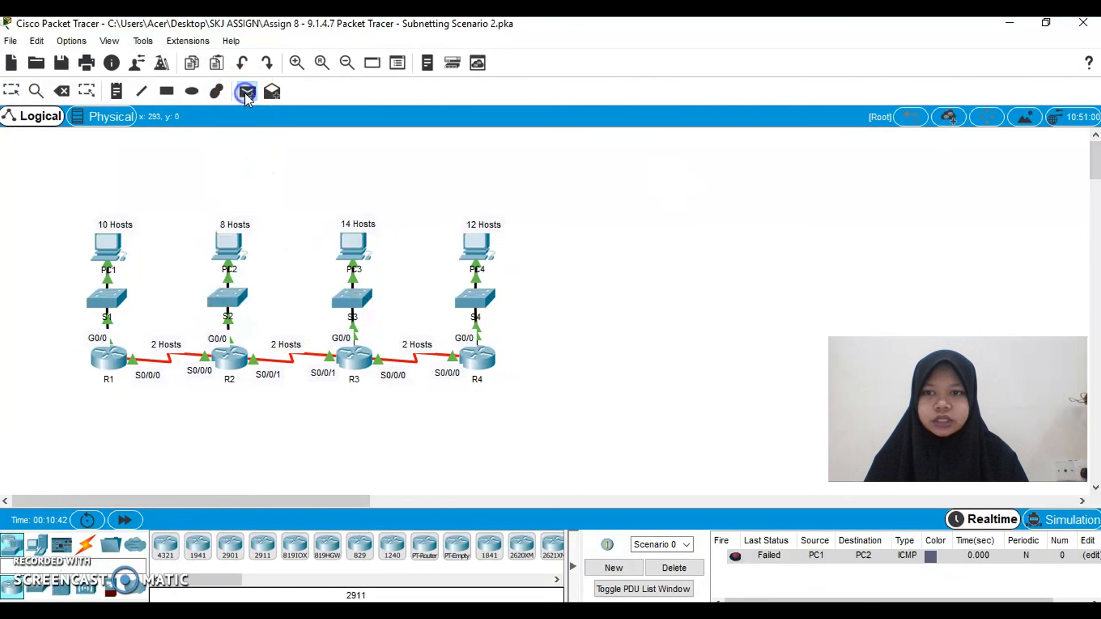
click(343, 237)
click(226, 233)
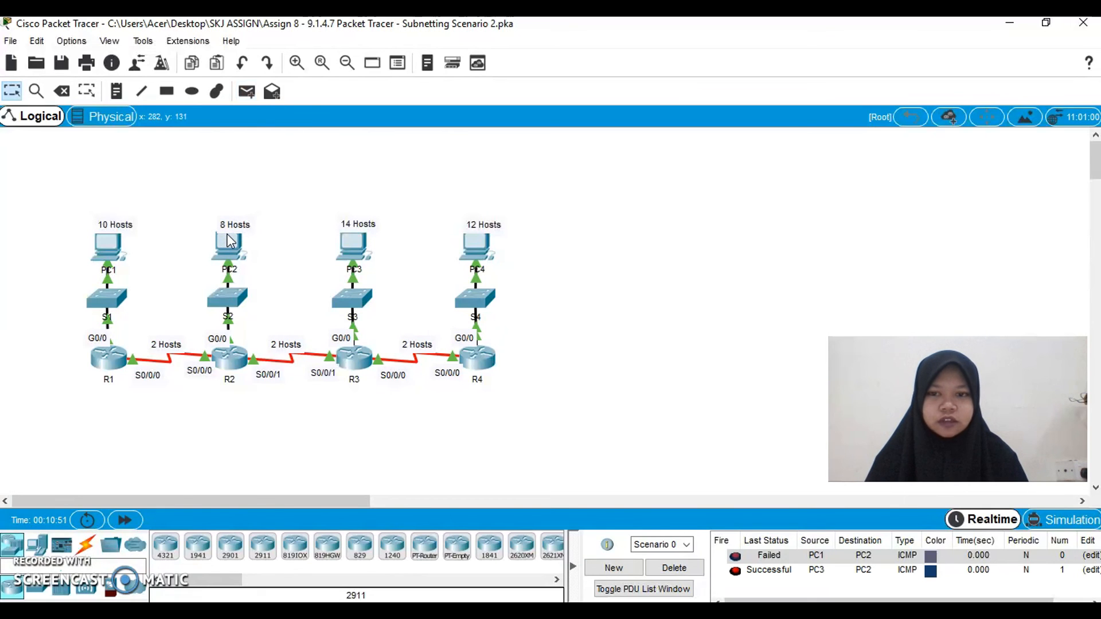
click(246, 91)
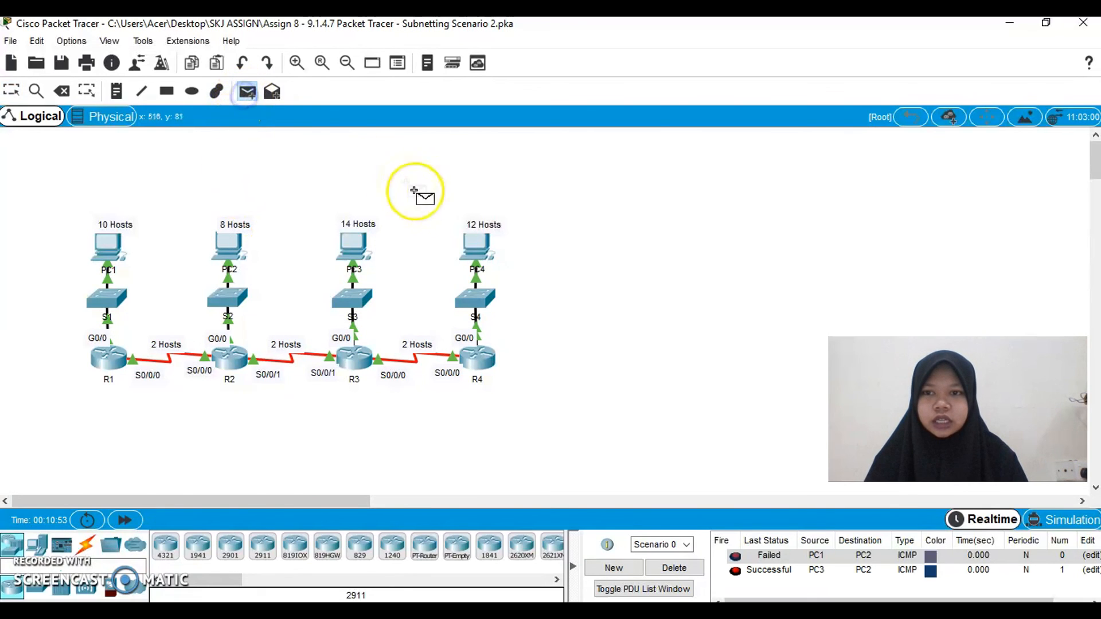
click(475, 243)
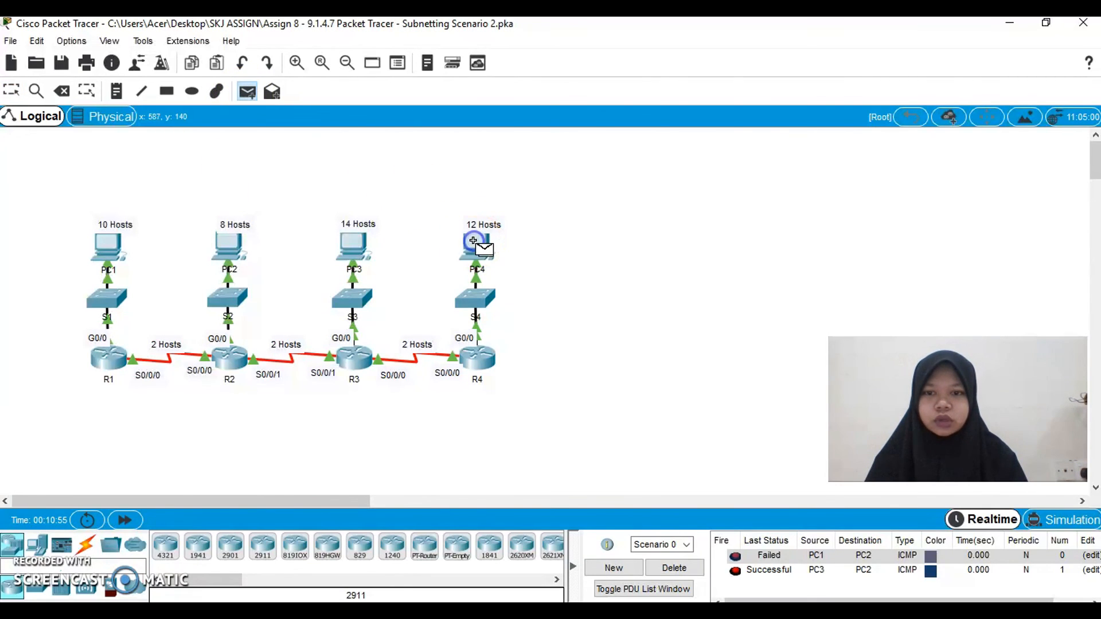
click(342, 242)
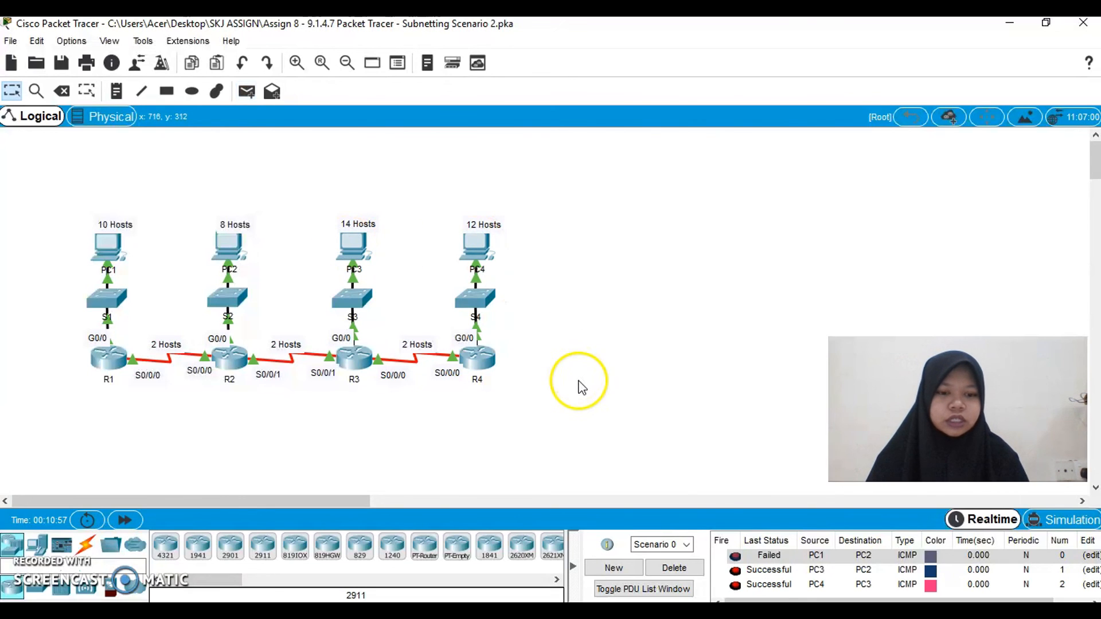